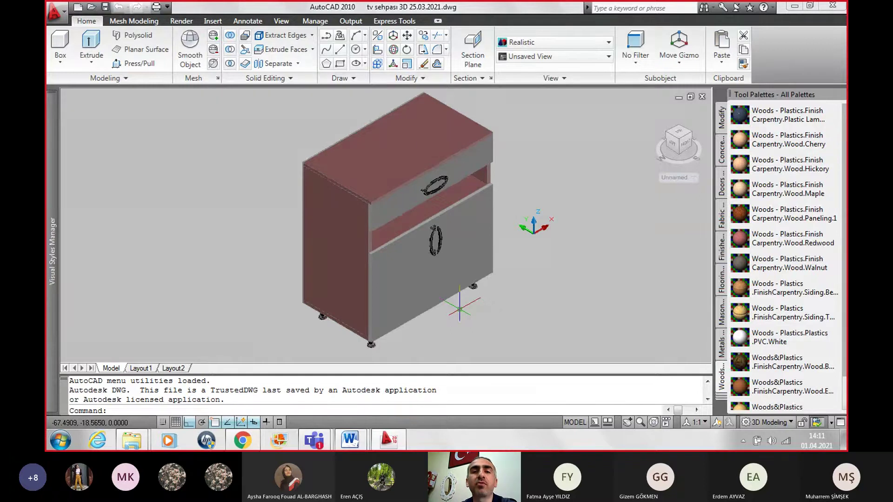
Step: Shade the TV cabinet model in the Conceptual visual style instead of Realistic
click(577, 43)
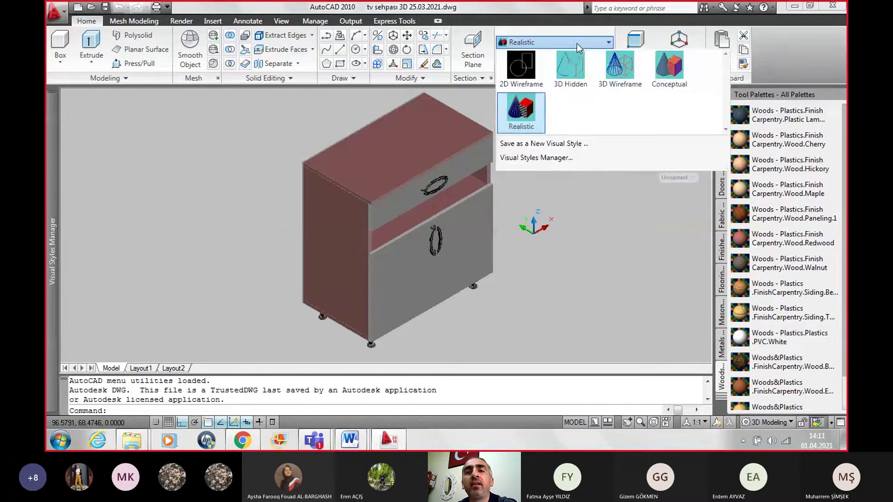
click(669, 67)
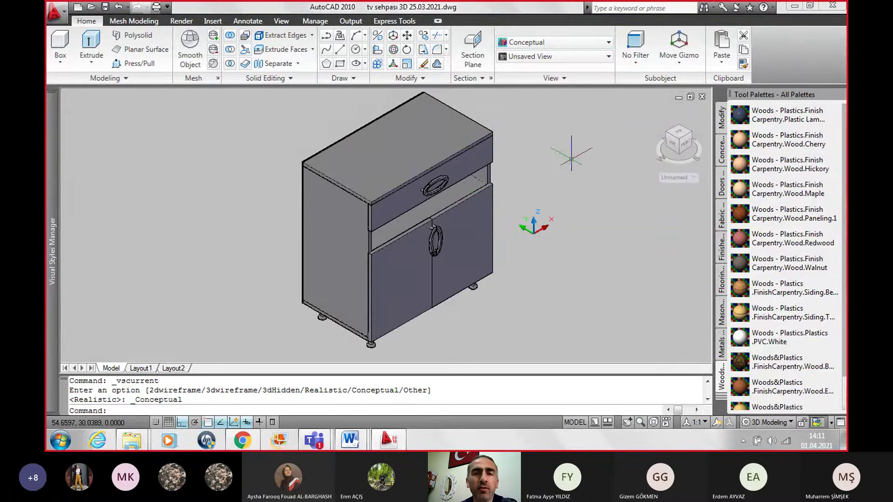
click(551, 56)
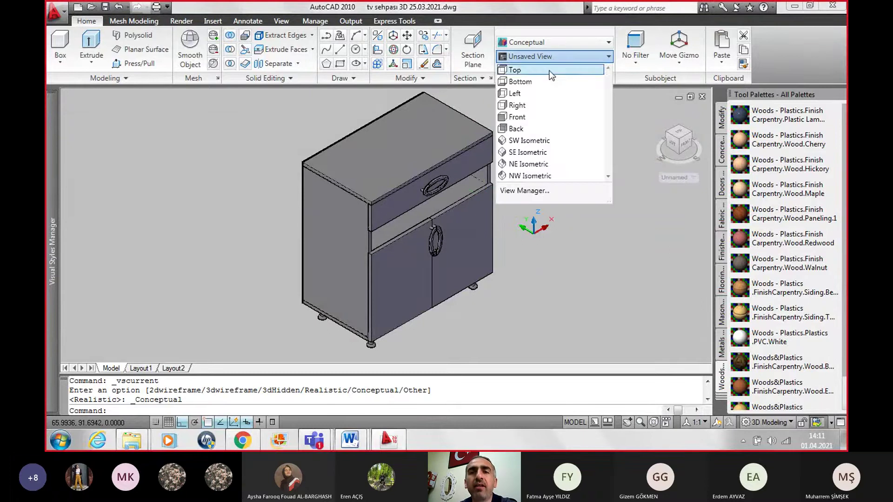
Step: Show the cabinet in the Front preset view, centred and slightly zoomed out
click(518, 120)
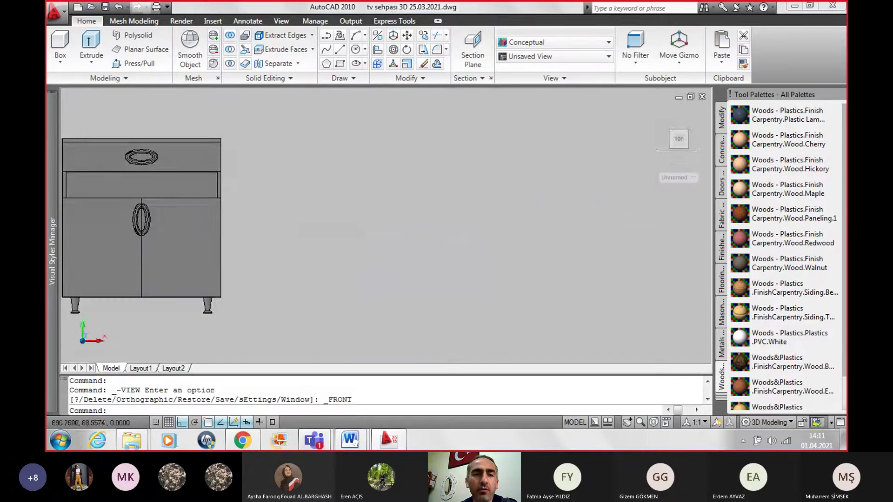
middle_drag(368, 232, 516, 232)
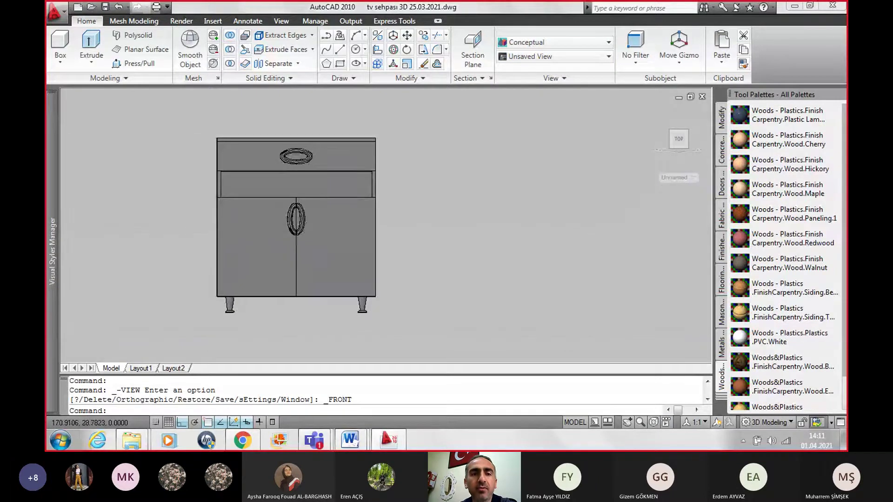
scroll(405, 236, down, 1)
middle_drag(415, 233, 405, 233)
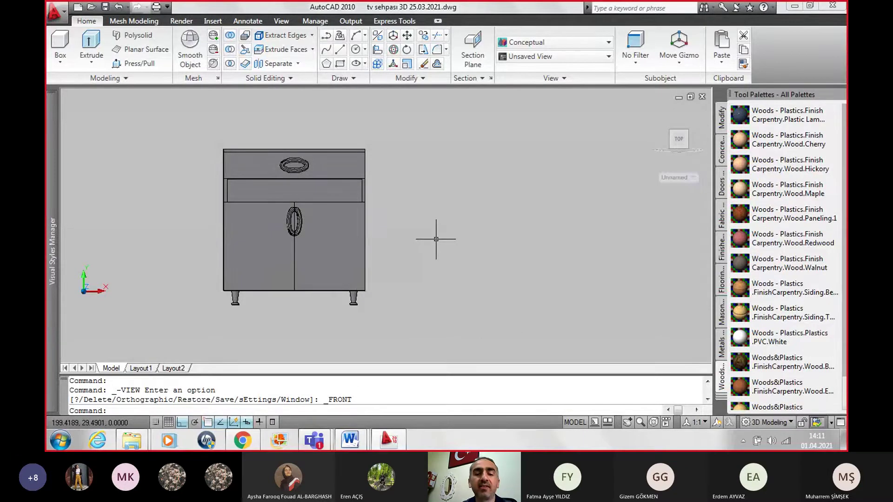
Step: Flatshot the front view with default settings and insert it right of the cabinet at default scale
text(FLAT)
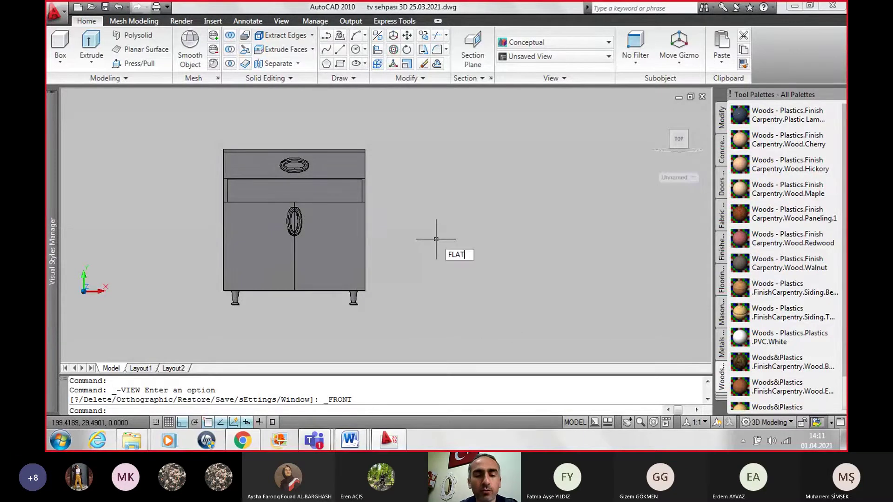
text(SH)
text(OT)
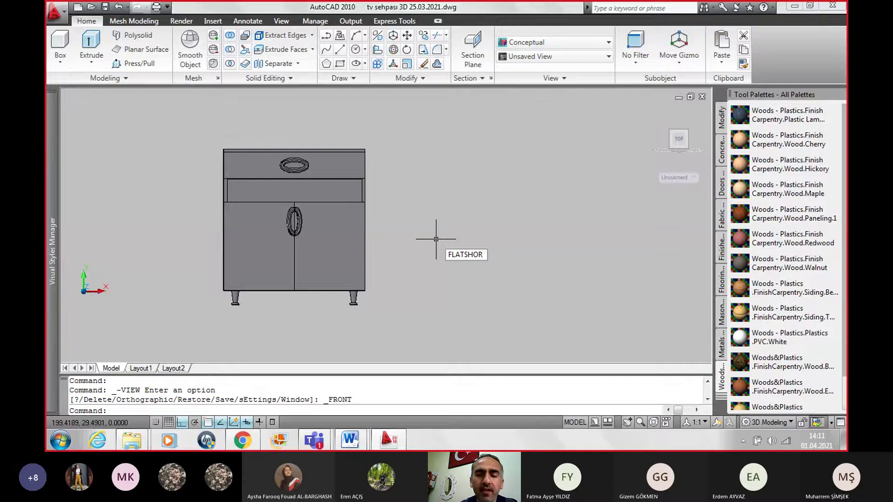
key(Caps_Lock)
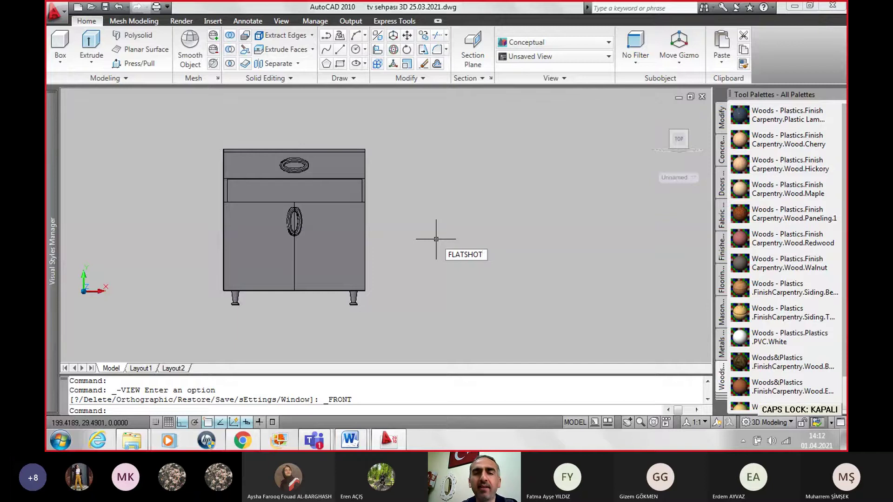
key(Return)
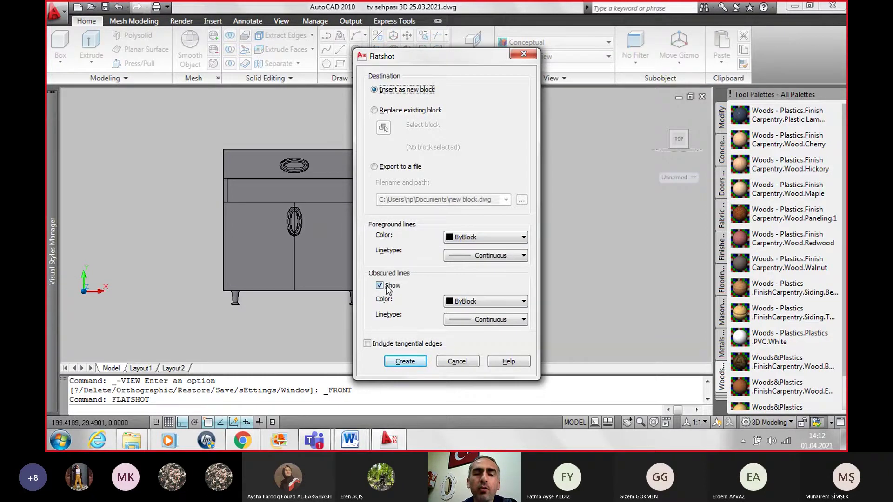
mouse_move(406, 315)
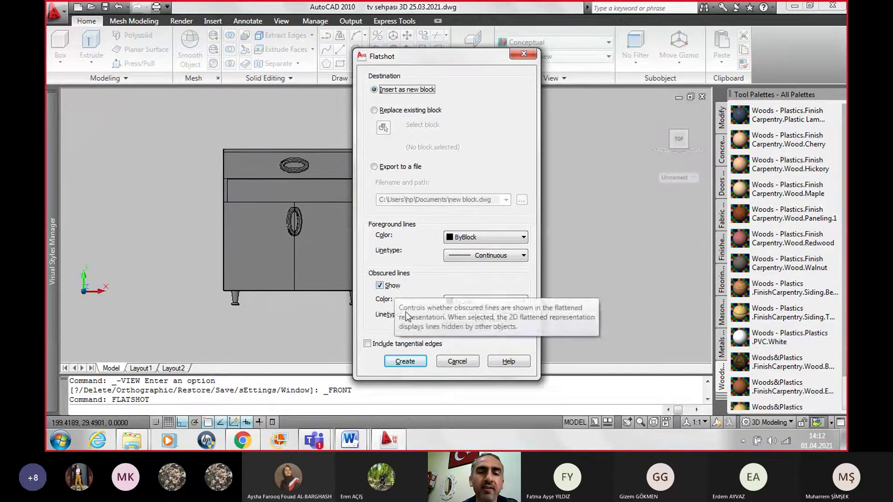
click(408, 363)
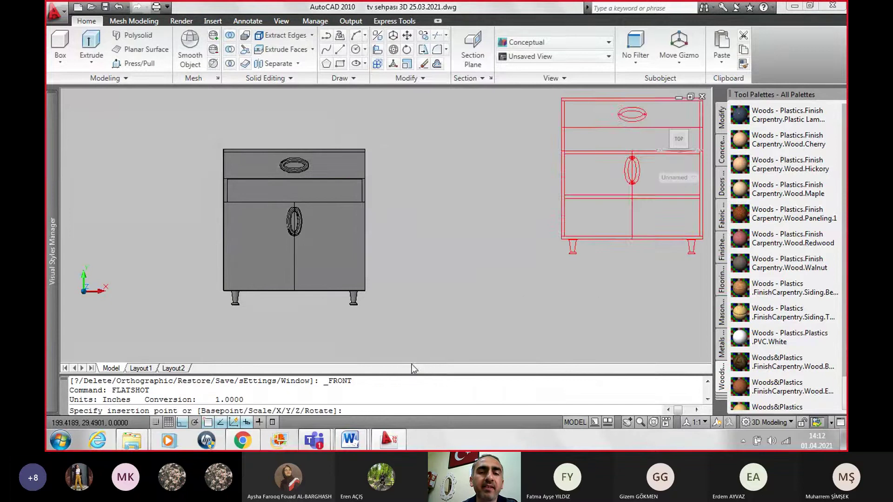
click(427, 287)
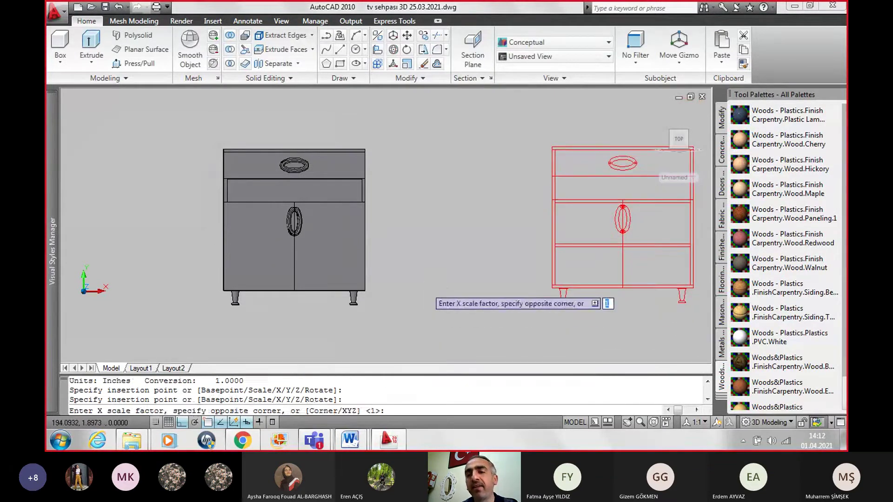
key(Return)
key(Return)
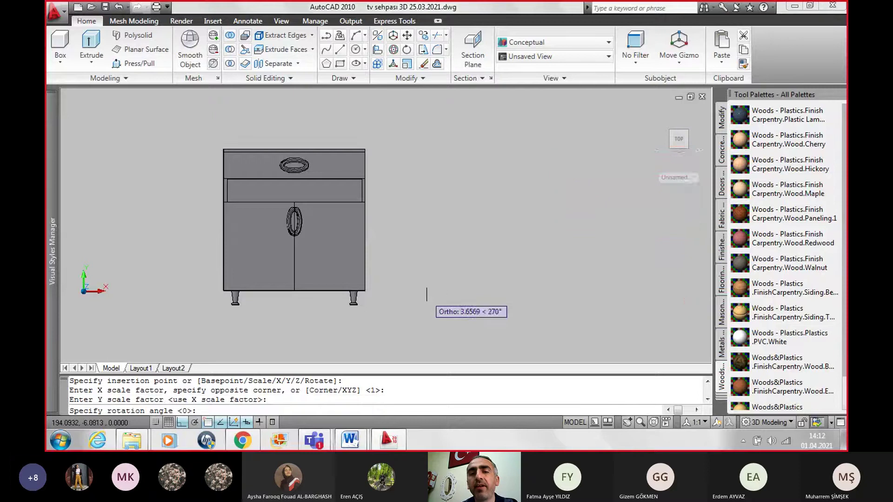
key(Return)
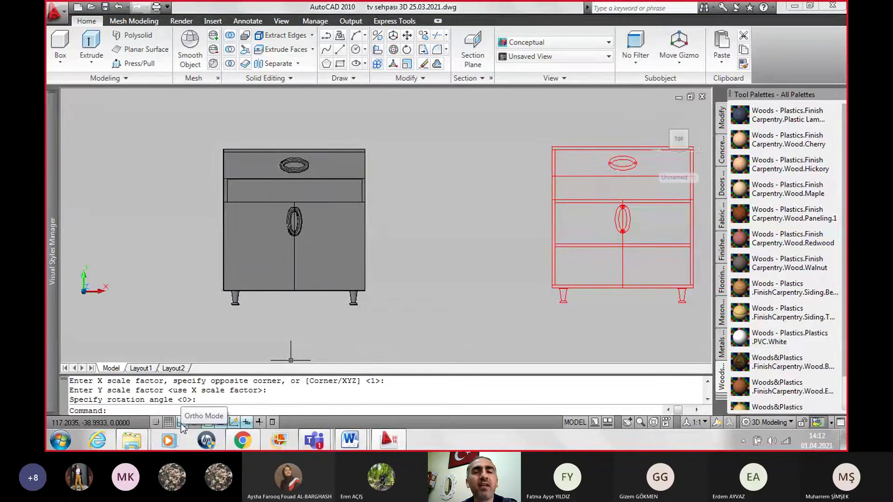
middle_drag(430, 264, 400, 265)
scroll(367, 215, down, 1)
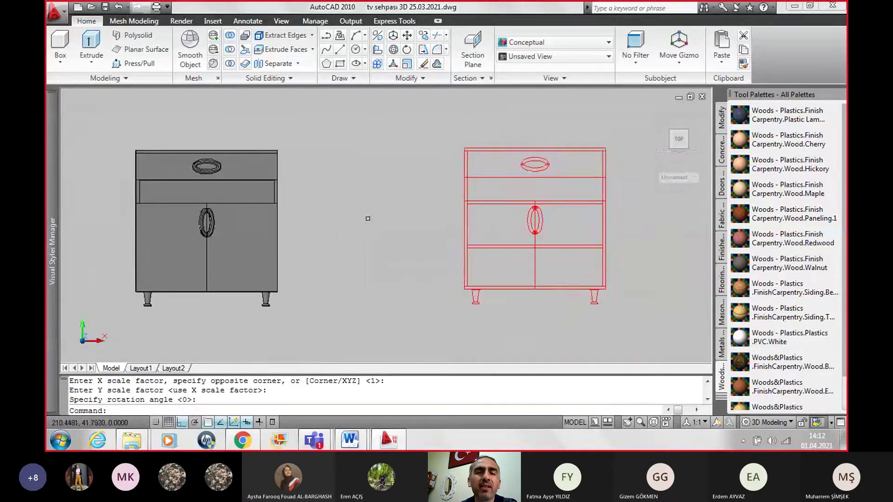
scroll(369, 211, up, 3)
scroll(375, 212, down, 3)
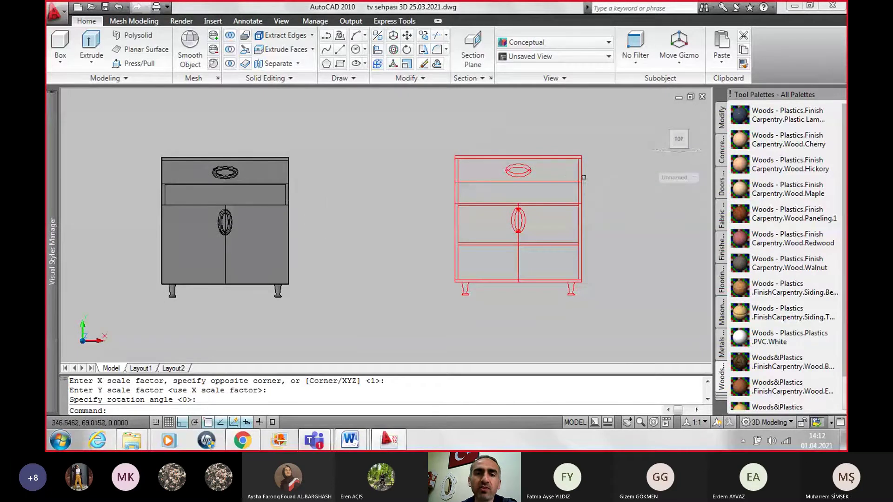
scroll(604, 195, up, 2)
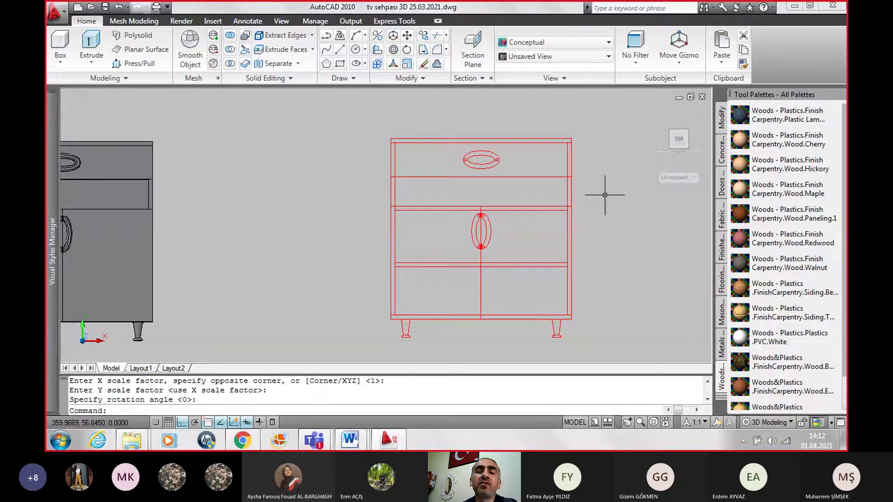
scroll(604, 194, down, 3)
scroll(607, 205, up, 4)
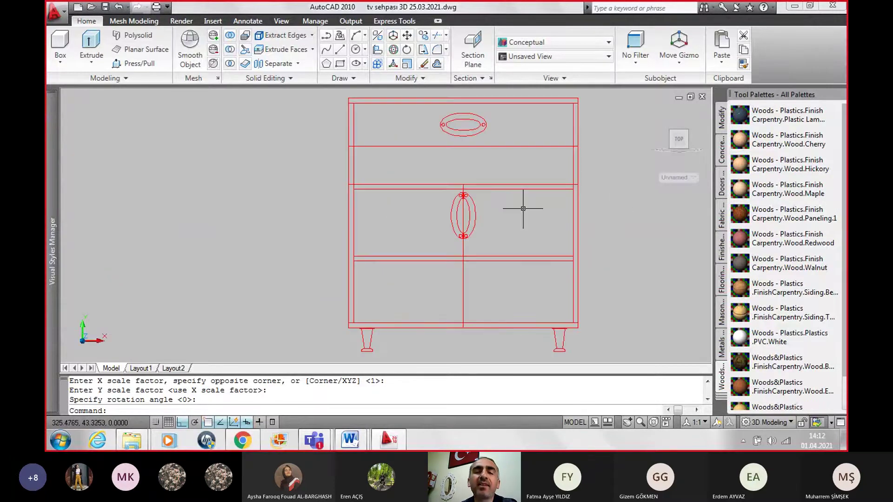
scroll(537, 203, down, 2)
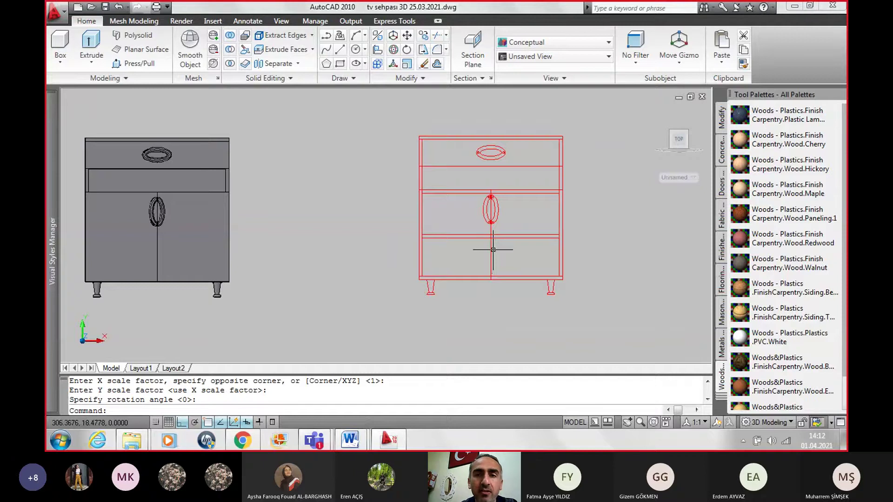
scroll(509, 148, up, 3)
scroll(514, 161, up, 5)
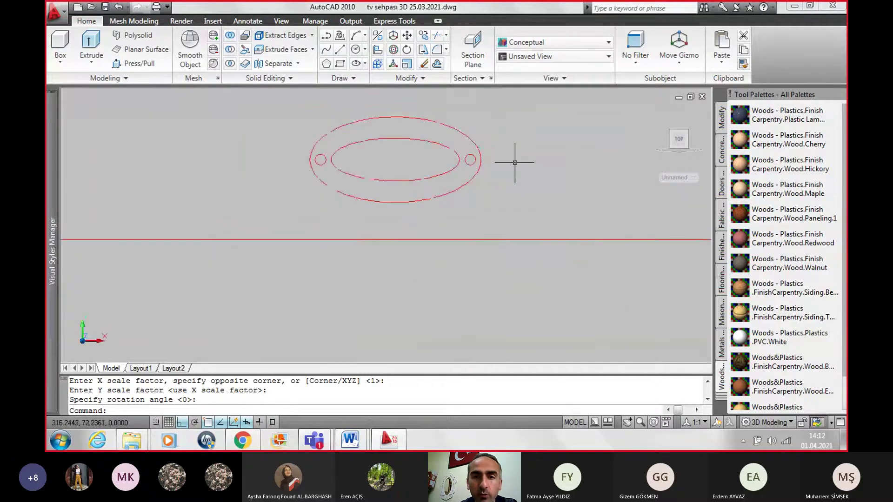
click(480, 160)
scroll(430, 204, down, 3)
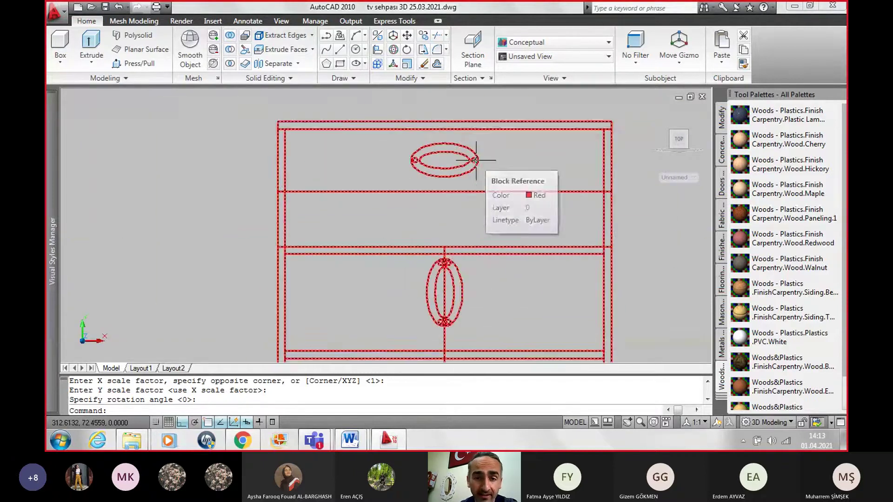
scroll(431, 204, down, 2)
scroll(430, 204, down, 1)
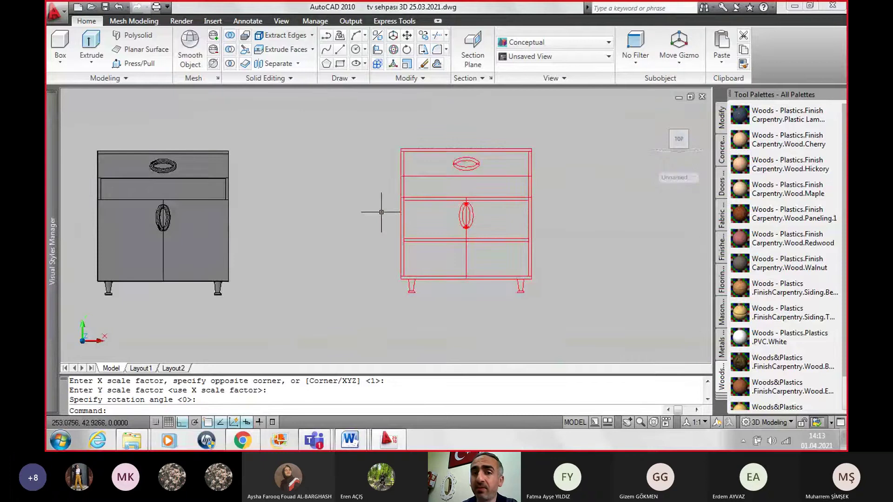
scroll(406, 212, down, 2)
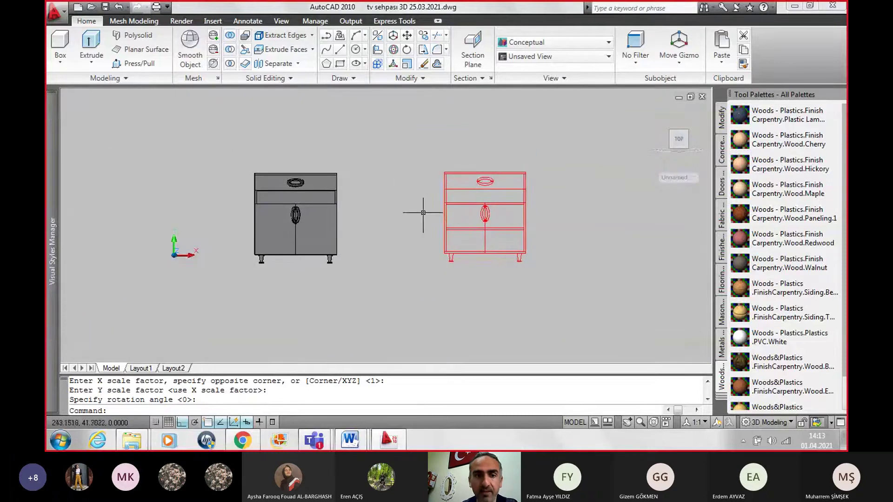
Step: Create a new FLATSHOT block of the front view with hidden lines excluded
text(flat)
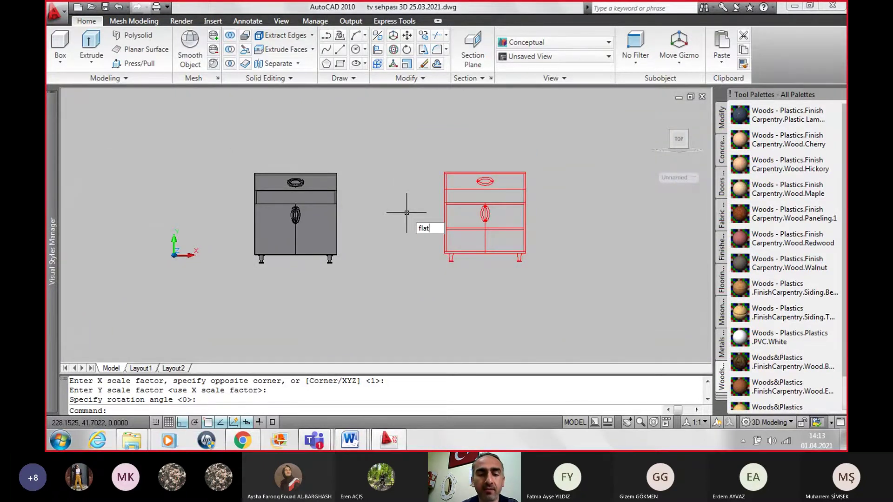
text(shot)
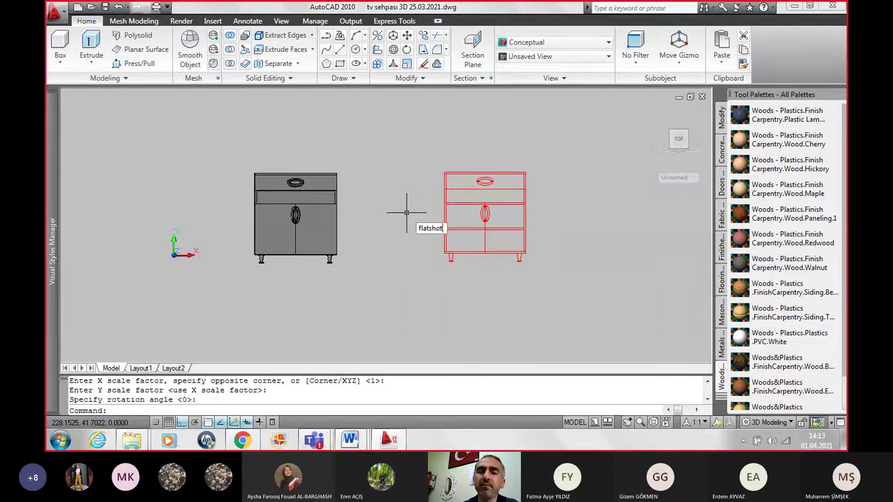
key(Return)
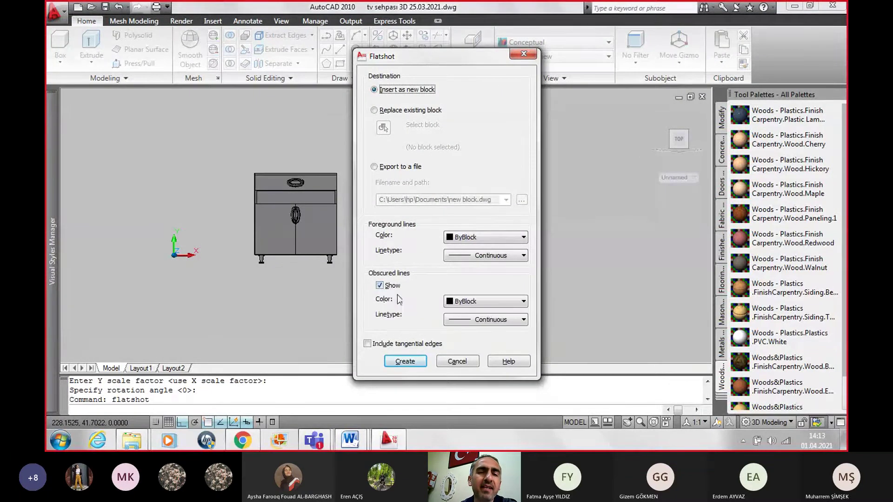
click(393, 287)
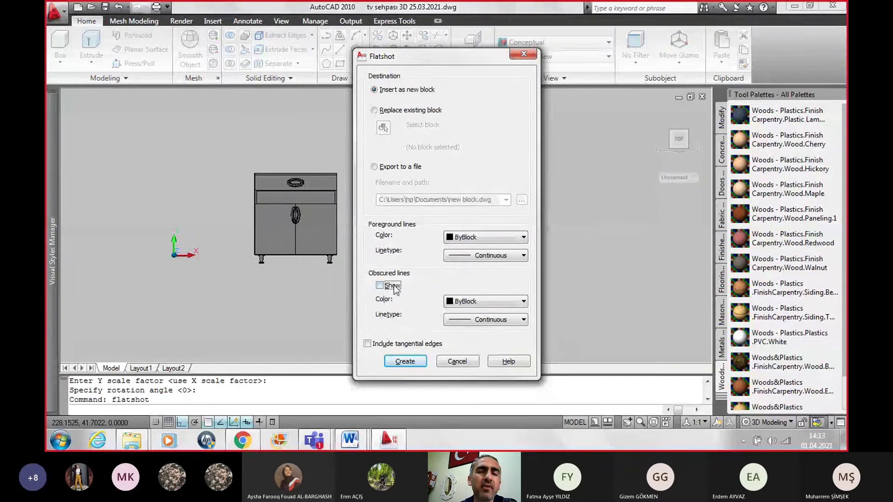
mouse_move(379, 285)
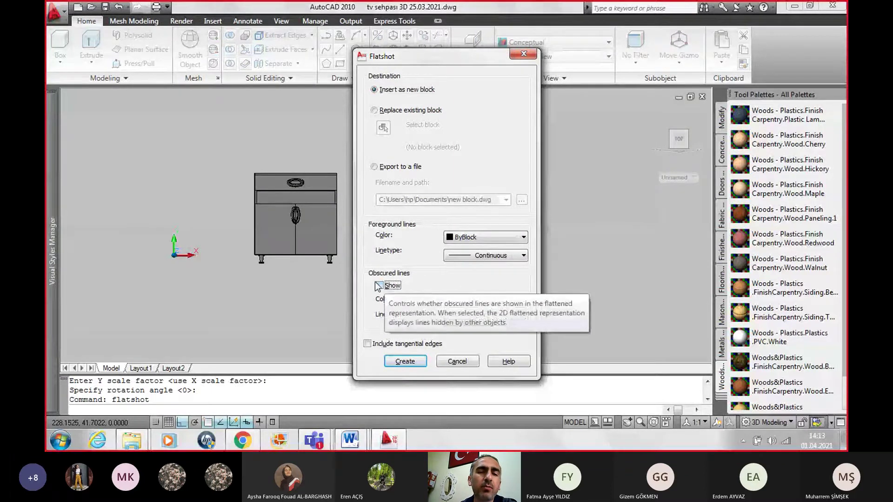
click(404, 361)
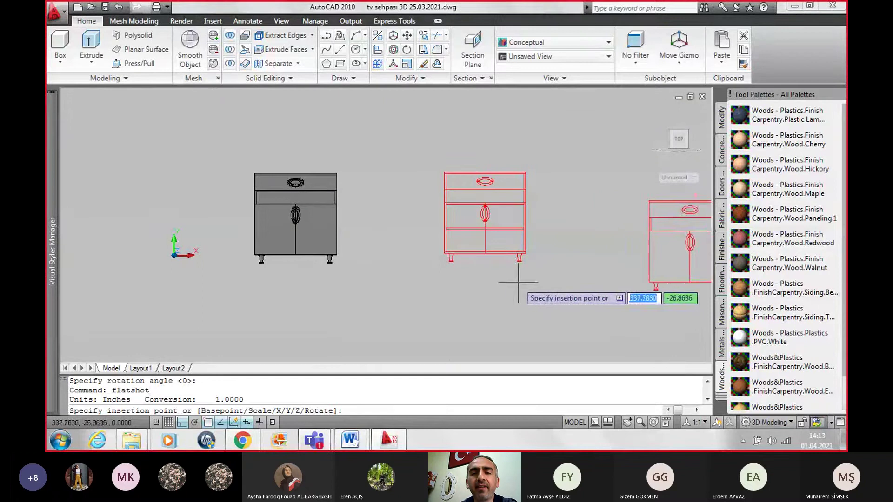
Step: Insert the hidden-line-free flat view right of the first one at default scale
middle_drag(507, 288, 288, 299)
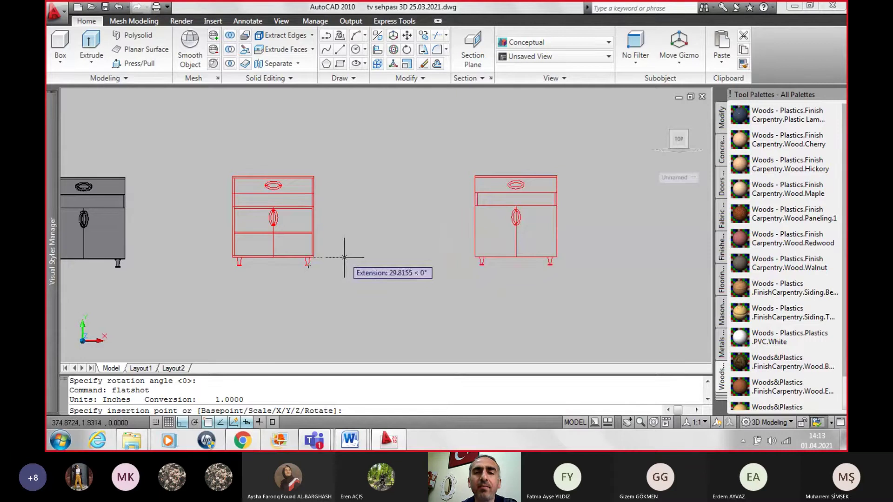
click(344, 257)
key(Return)
key(Return)
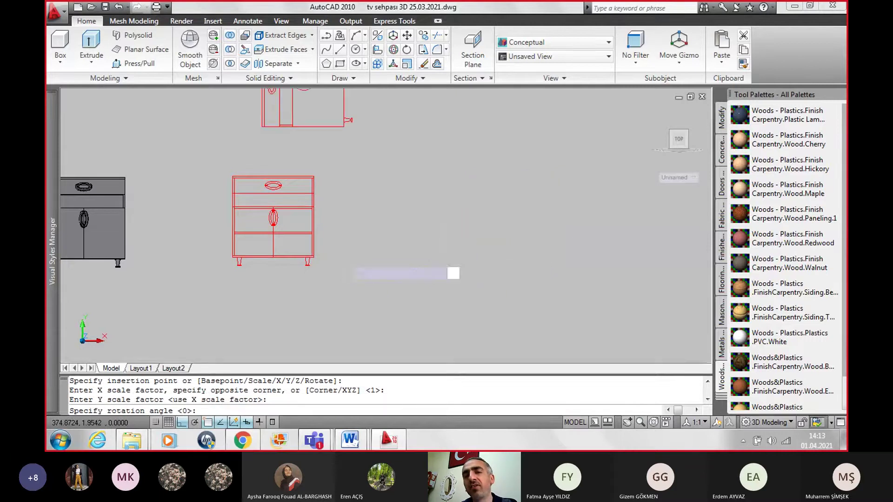
key(Return)
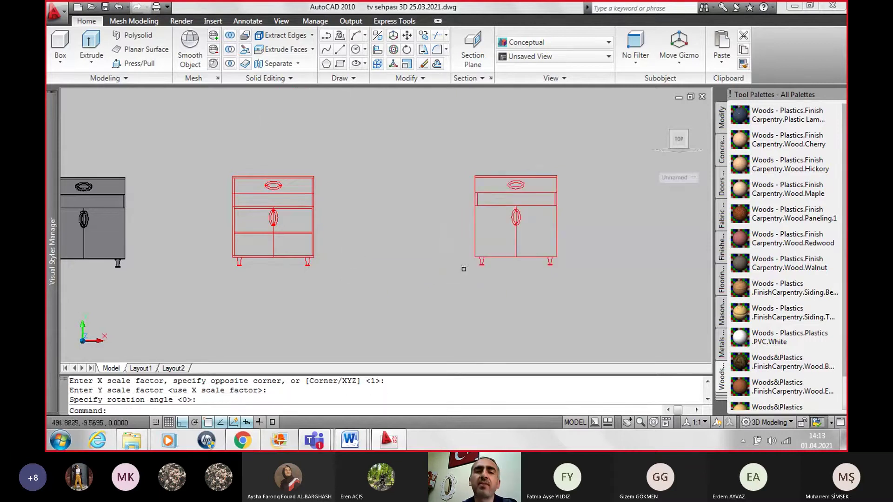
scroll(423, 285, up, 2)
scroll(432, 276, up, 1)
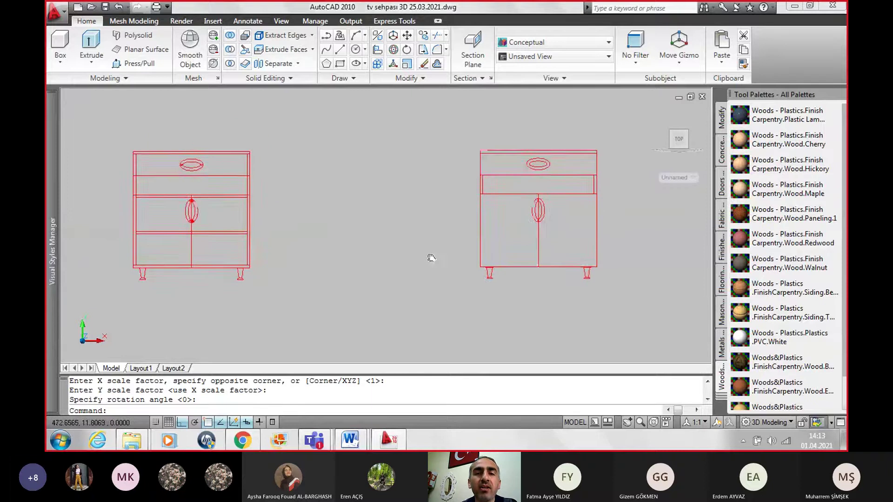
middle_drag(431, 258, 426, 262)
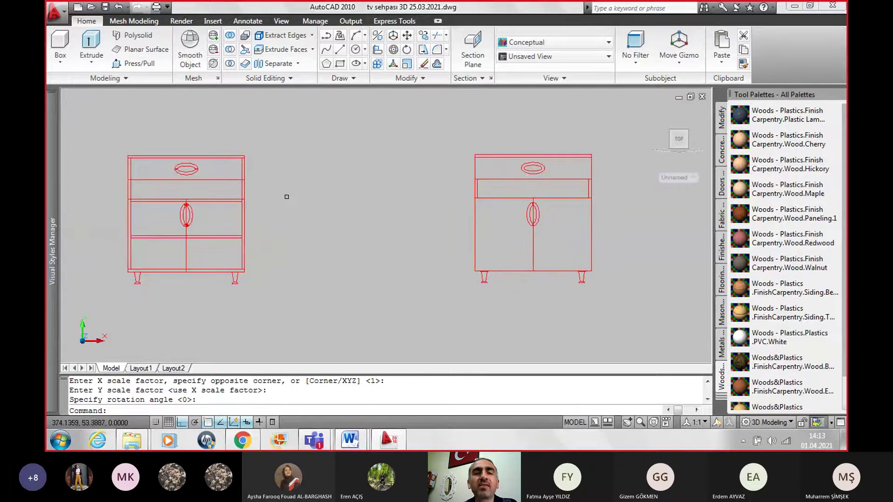
scroll(306, 191, up, 1)
scroll(351, 200, down, 1)
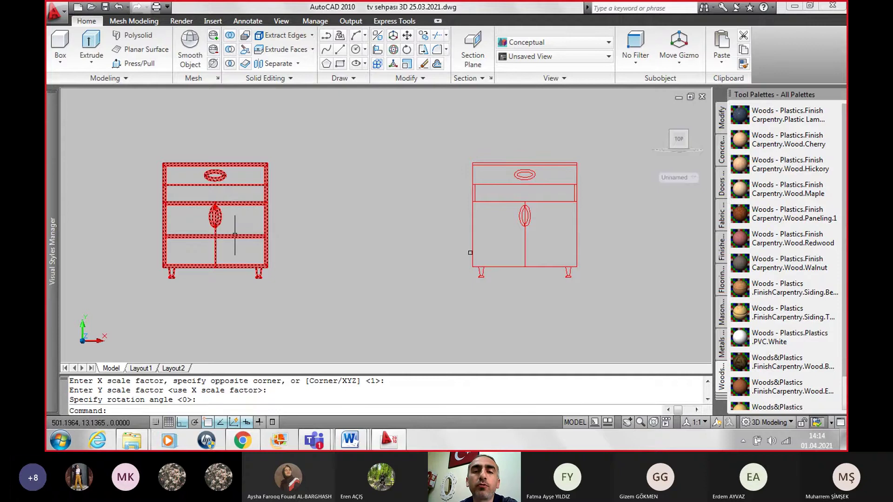
Step: Window-select the middle red flatshot drawing and erase it
scroll(521, 233, down, 3)
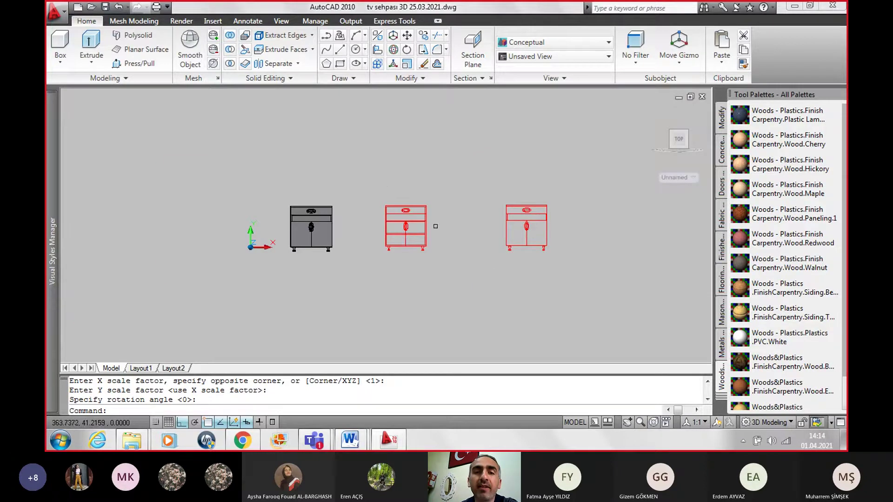
click(371, 186)
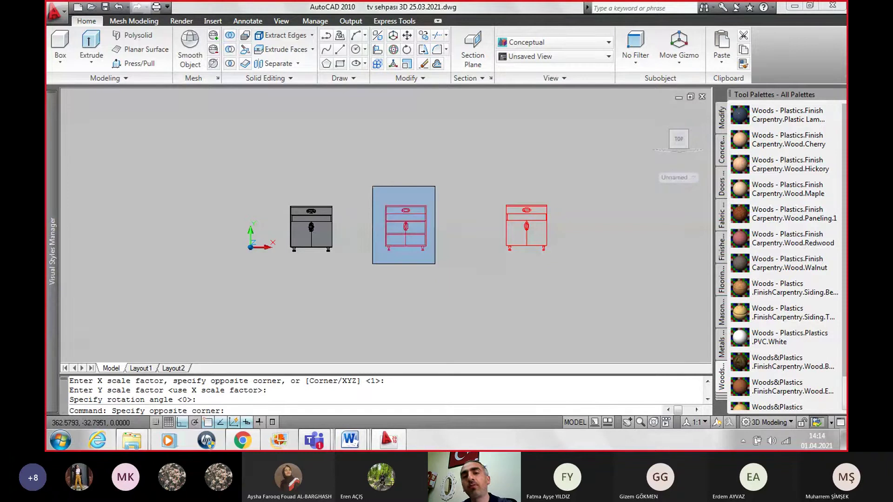
click(459, 260)
key(Delete)
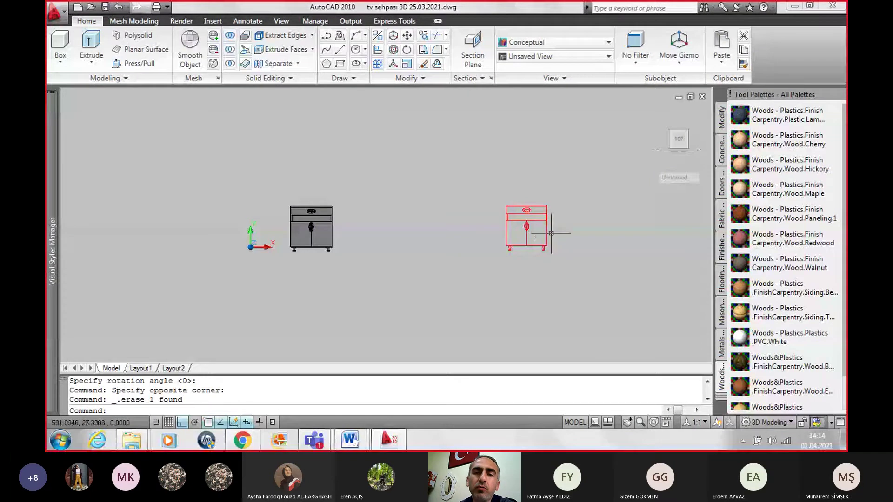
Step: Start a line 10 units from the flat cabinet view's top-right corner
scroll(553, 232, up, 3)
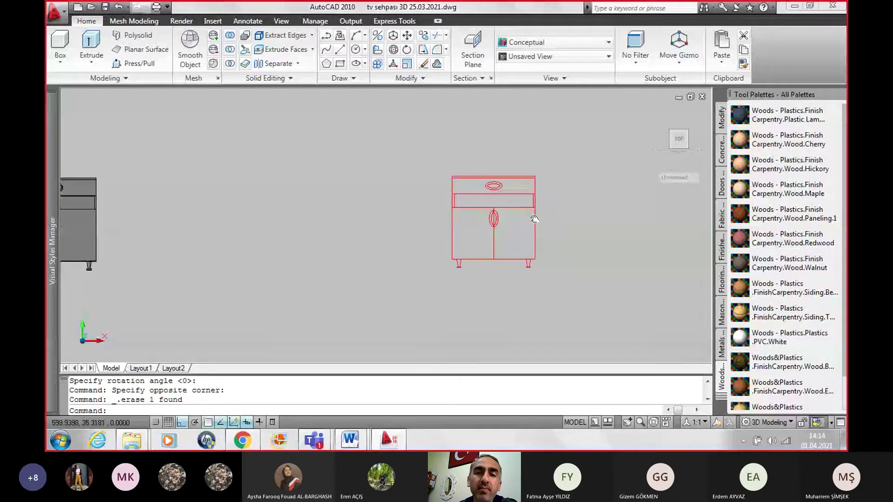
middle_drag(534, 219, 485, 213)
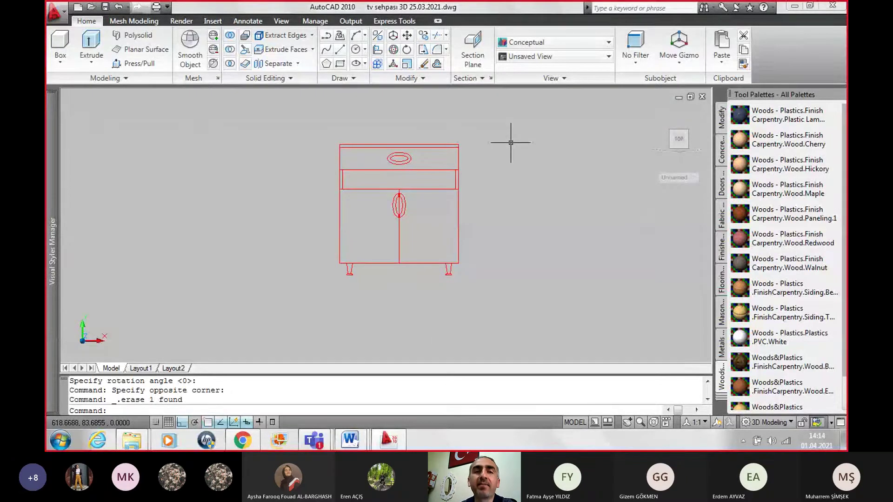
click(342, 50)
scroll(467, 145, up, 2)
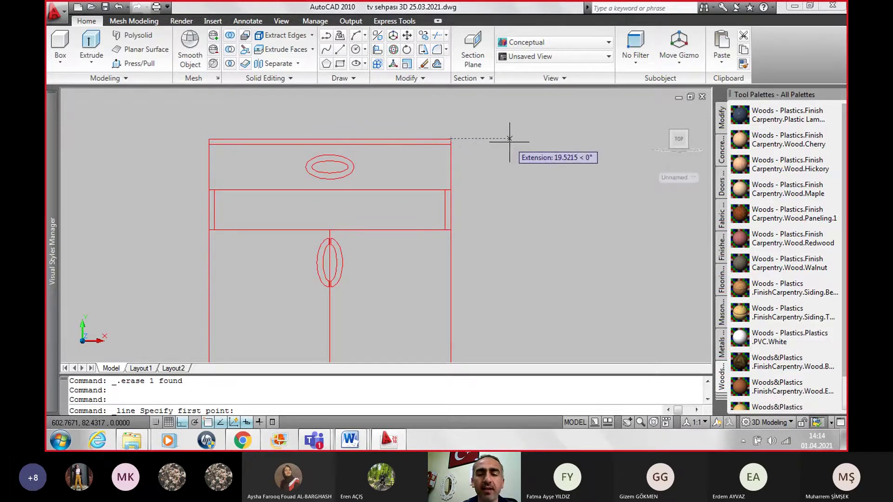
text(10)
key(Return)
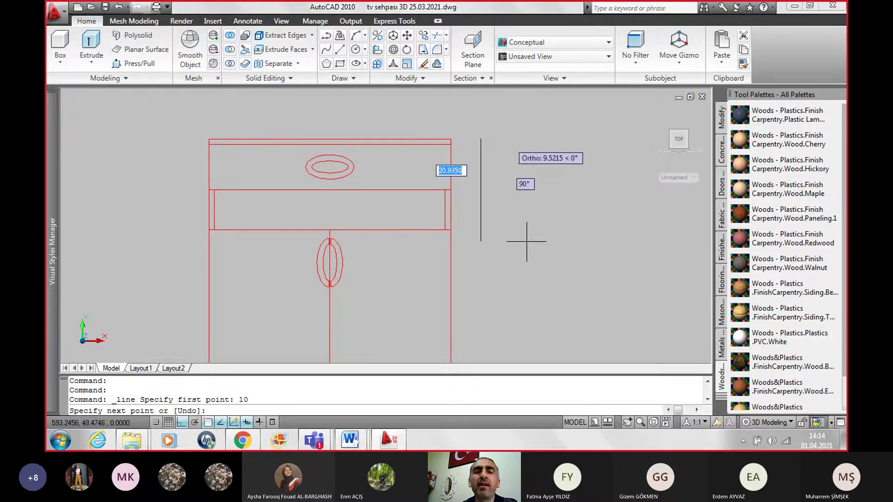
scroll(594, 130, down, 2)
middle_drag(534, 139, 504, 205)
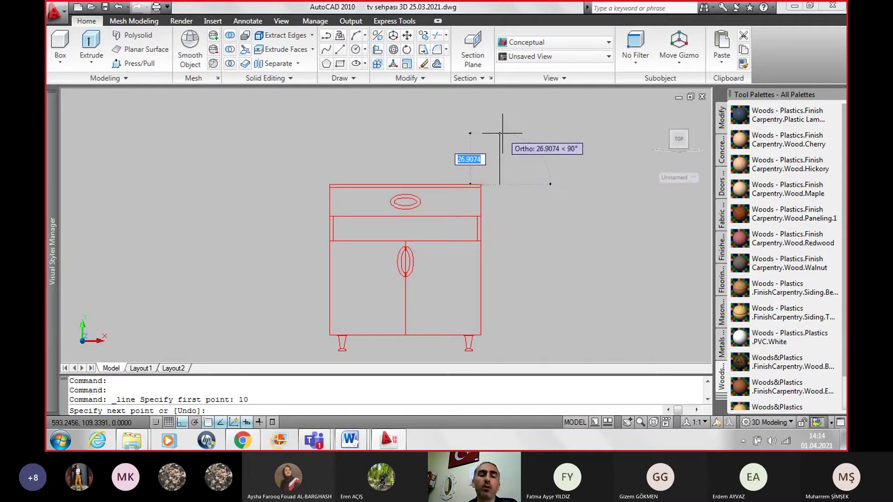
Step: Continue the line with 10, 108.2 and 100 unit segments to form the vertical divider
text(10)
key(Return)
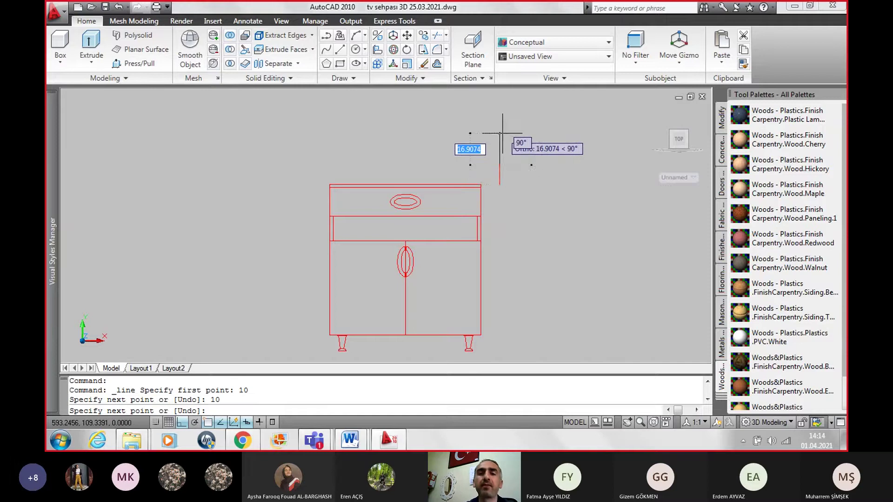
middle_drag(549, 304, 535, 254)
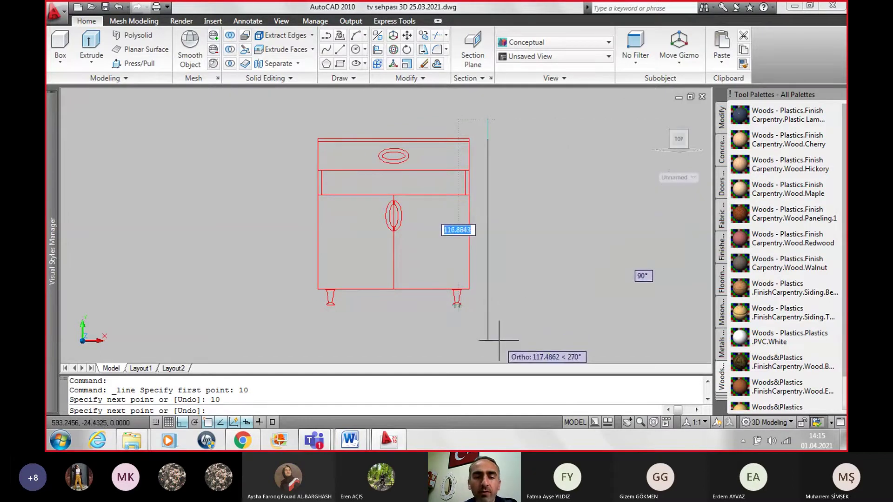
text(108.2)
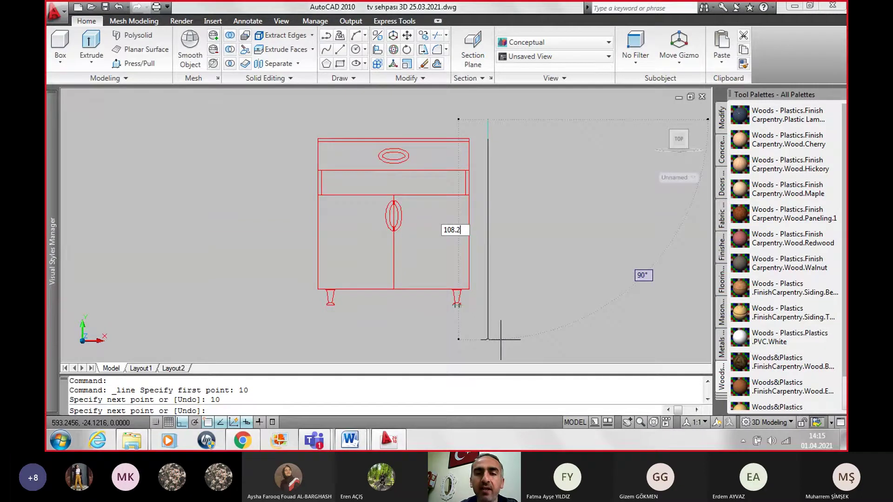
key(Return)
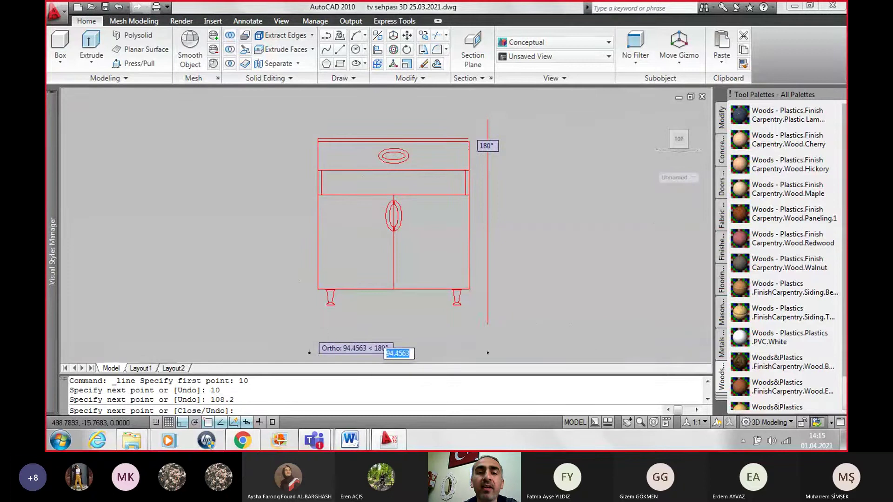
scroll(302, 331, up, 2)
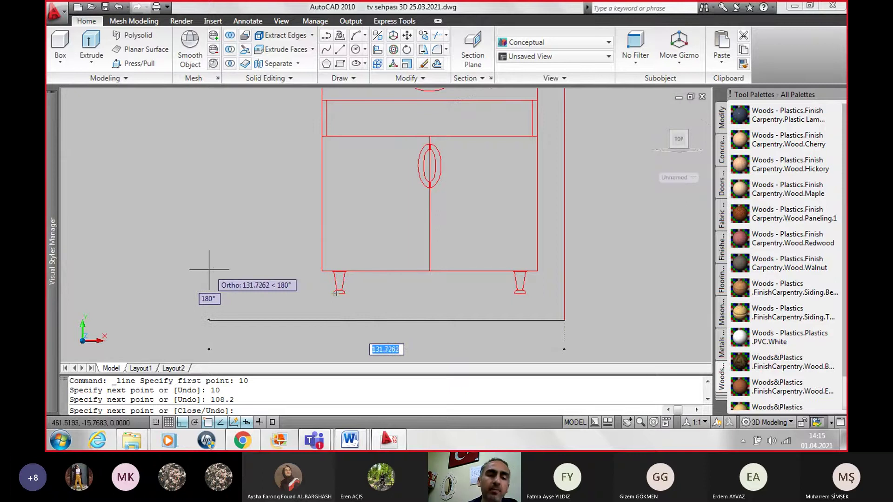
text(100)
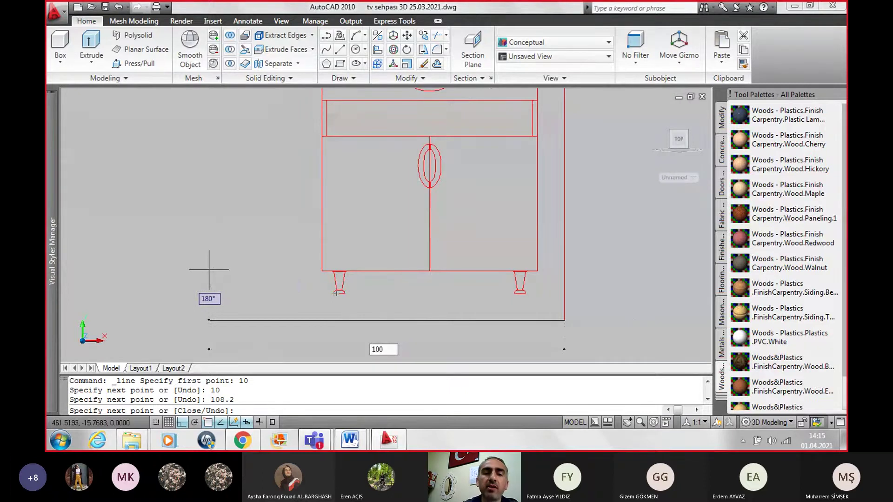
key(Return)
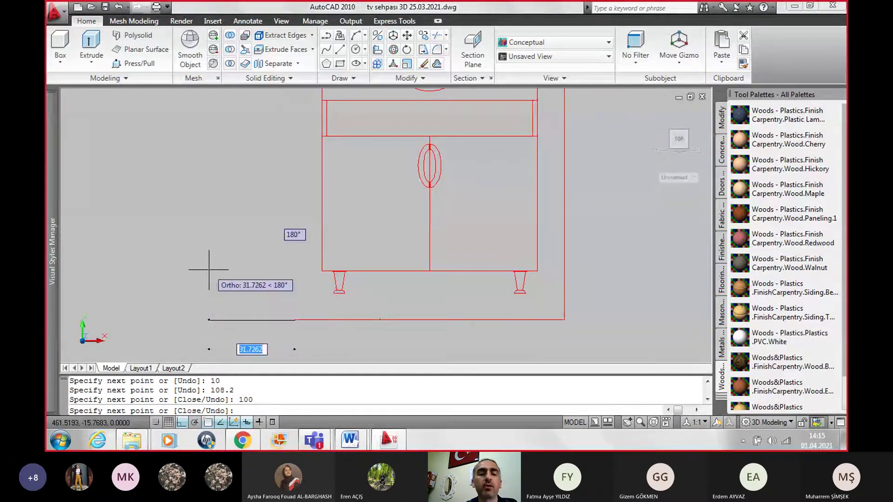
key(Escape)
Step: Draw a horizontal baseline from the cabinet's base corner extending far to the right
scroll(223, 240, down, 2)
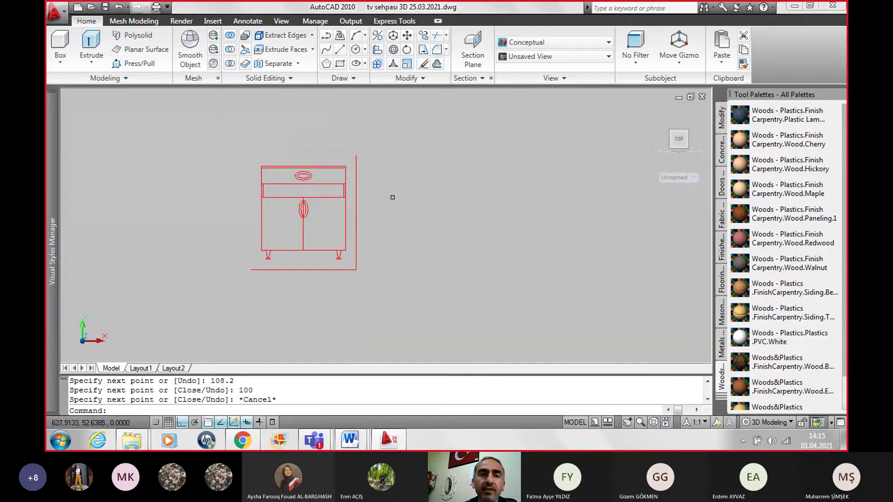
click(340, 49)
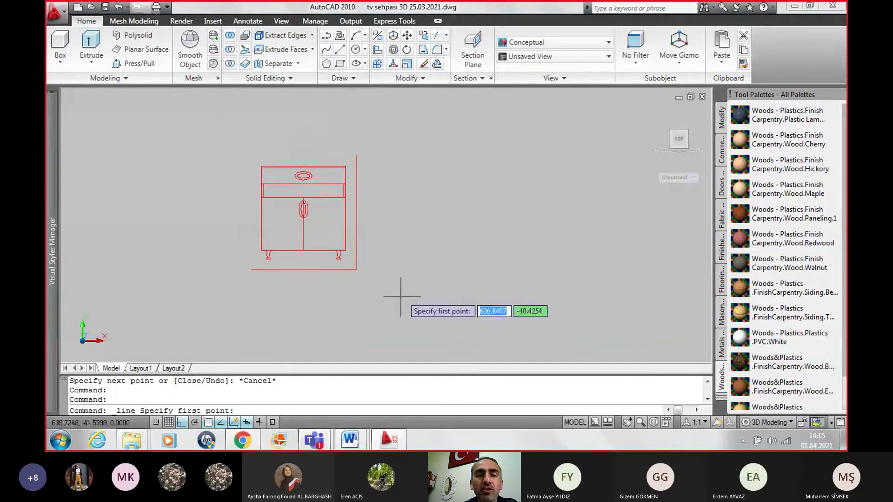
click(357, 269)
click(546, 270)
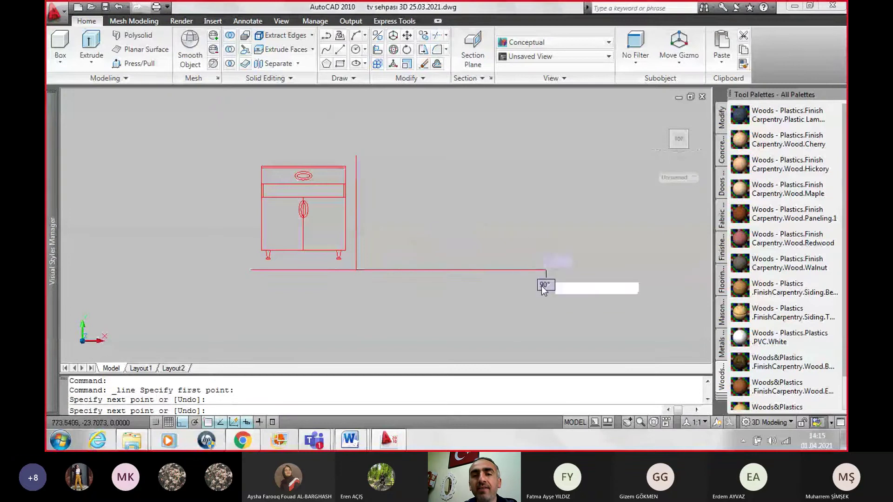
key(Escape)
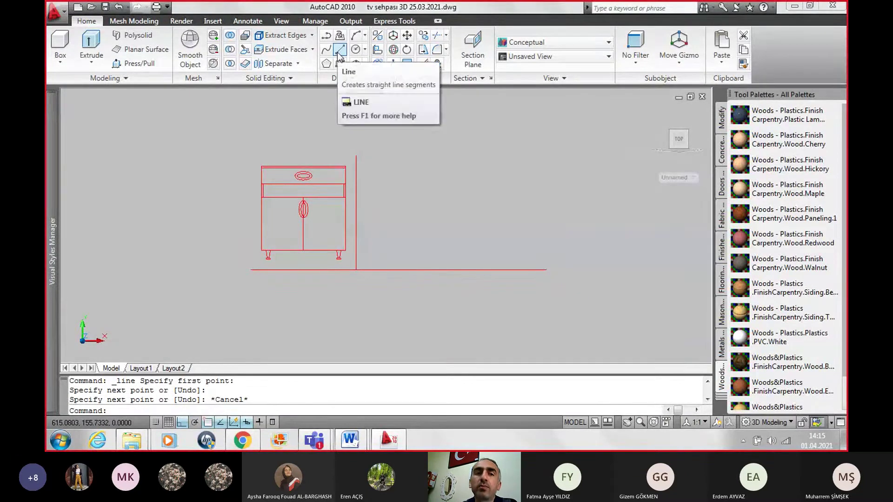
mouse_move(356, 49)
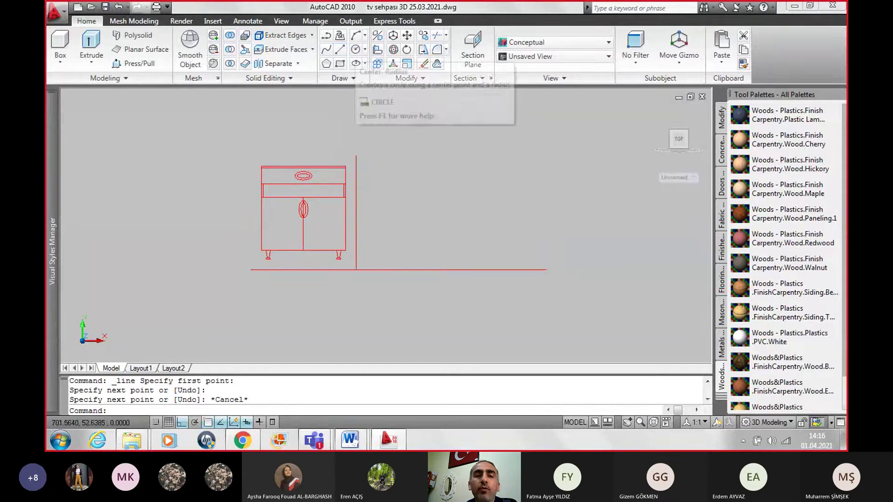
scroll(399, 218, down, 2)
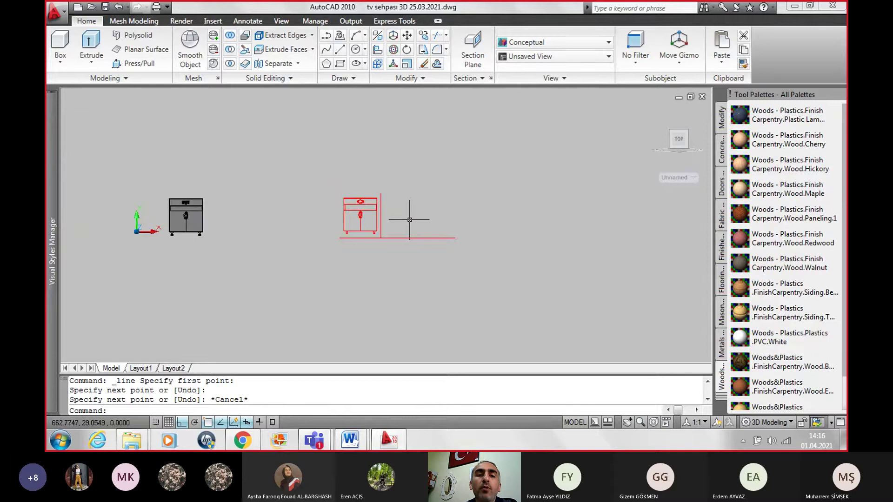
Step: Pan and zoom to frame the grey 3D cabinet model in the centre of the view
middle_drag(287, 235, 454, 231)
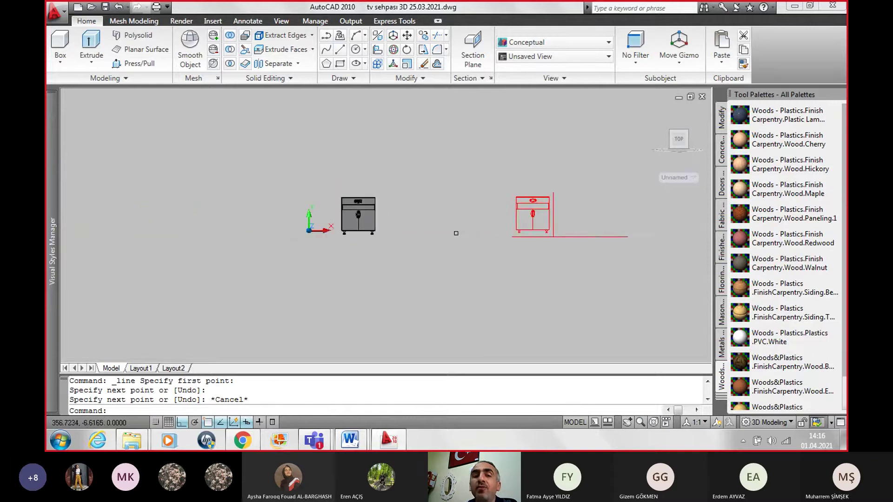
scroll(381, 209, up, 3)
scroll(359, 214, up, 1)
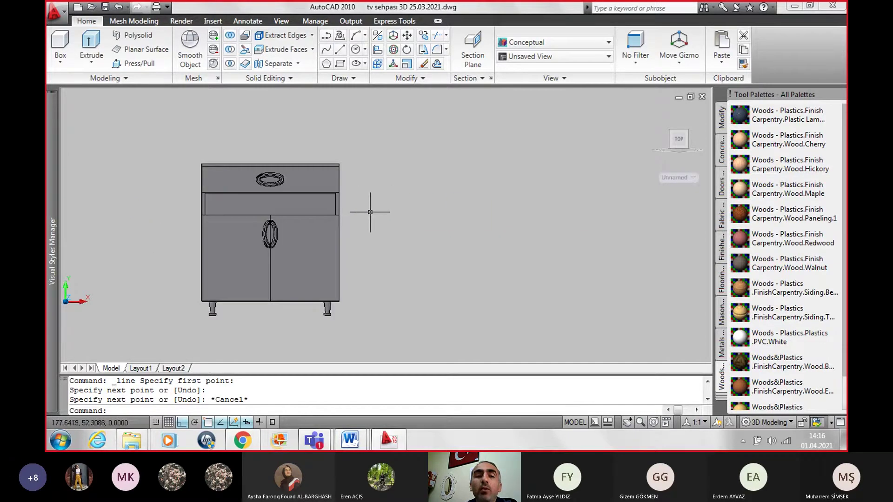
middle_drag(360, 214, 407, 216)
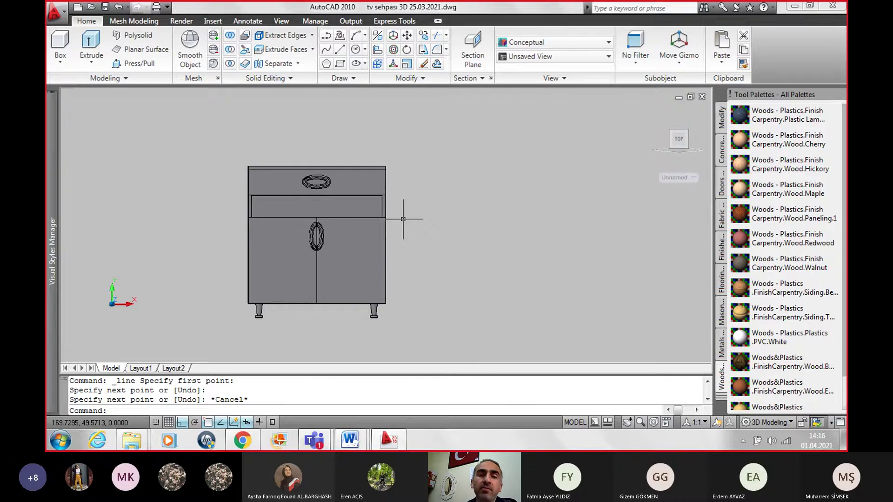
Step: Switch the viewport to the Left preset view, leaving room beside the cabinet
click(542, 56)
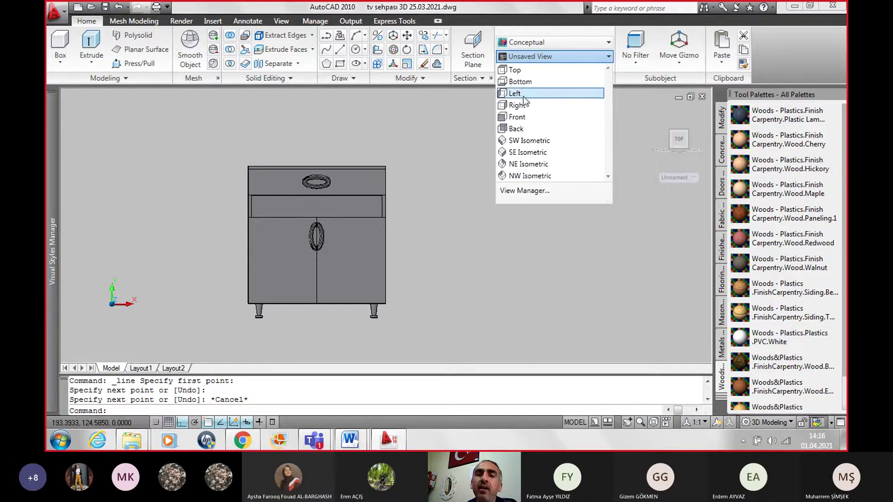
click(516, 93)
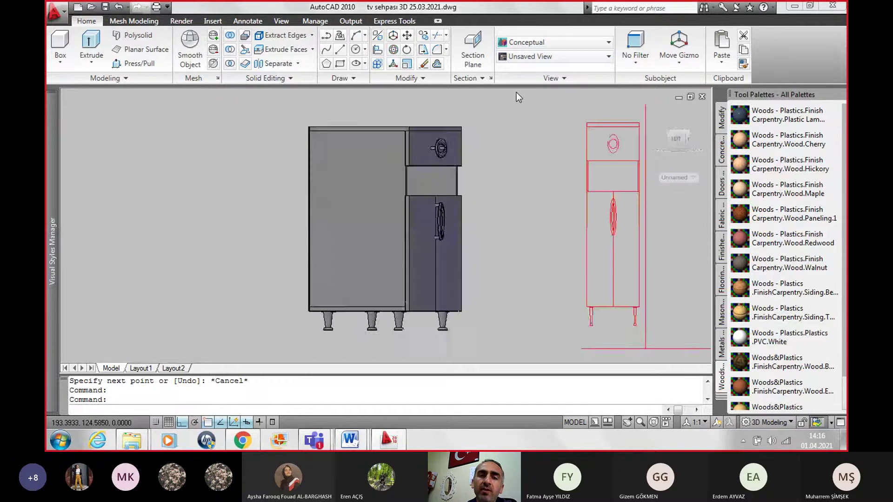
middle_drag(515, 226, 464, 230)
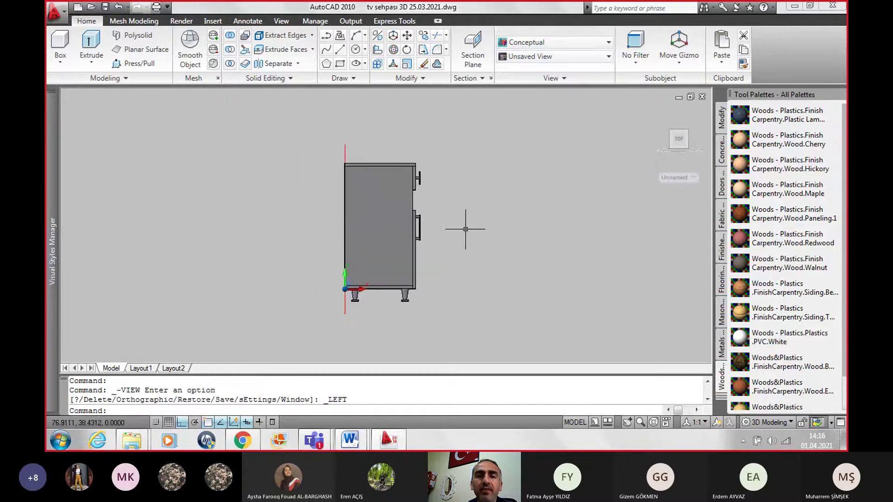
Step: Flatshot the left view with default settings and insert it right of the cabinet at default scale
text(fl)
key(Caps_Lock)
text(A)
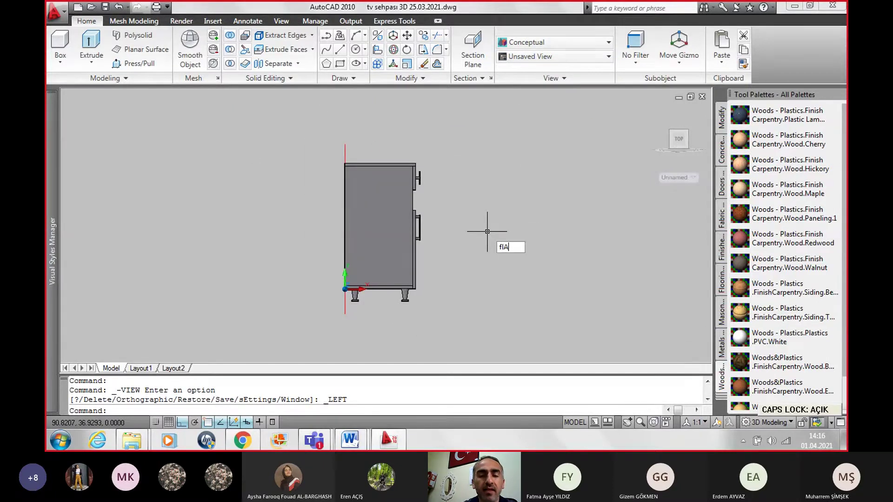
key(Caps_Lock)
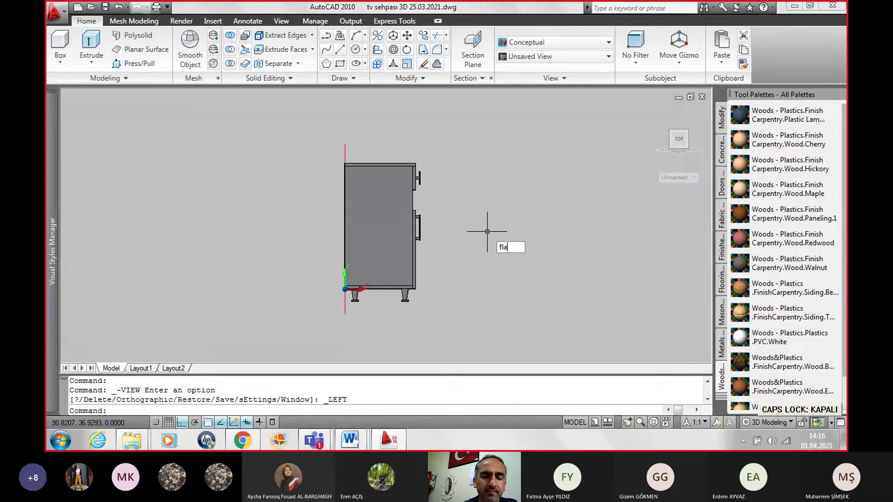
text(tshot)
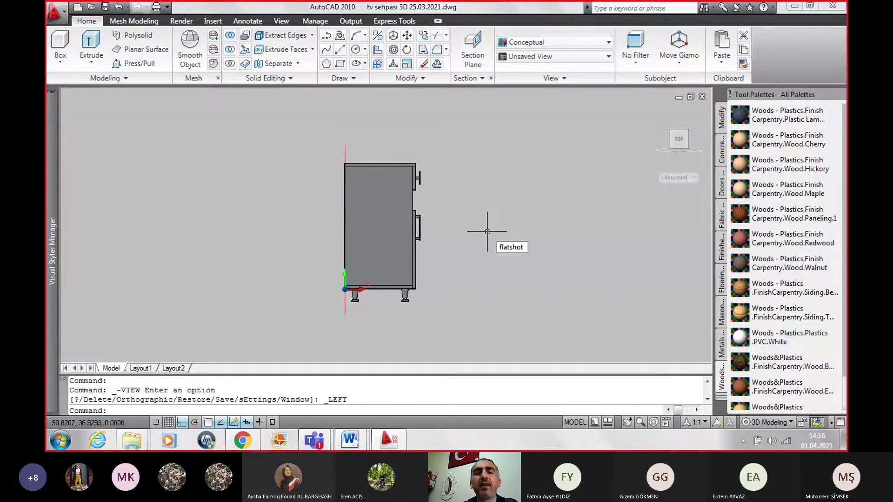
key(Return)
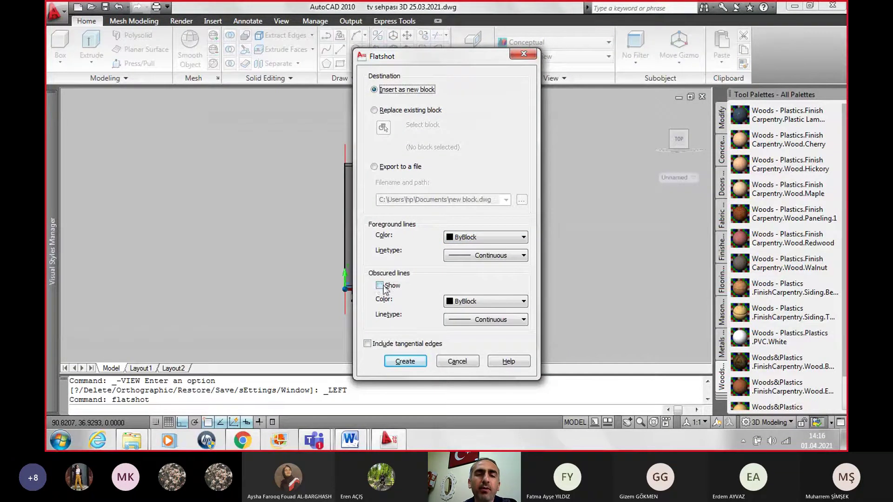
click(406, 362)
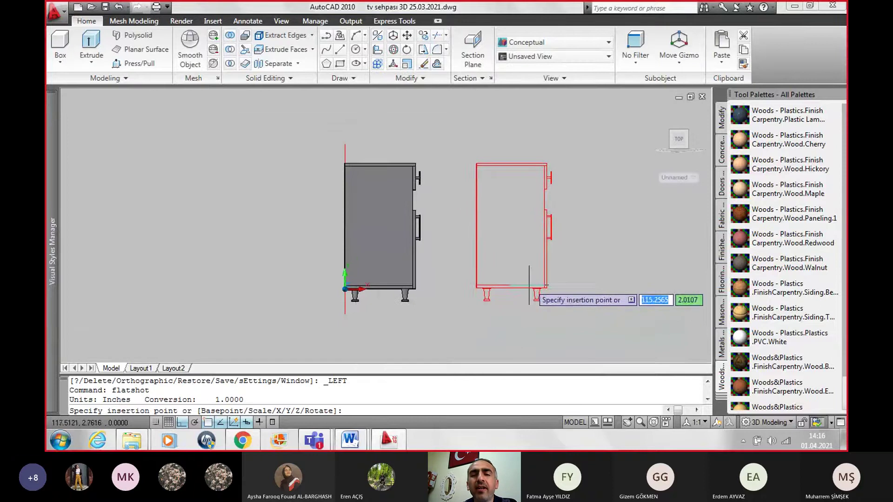
click(585, 286)
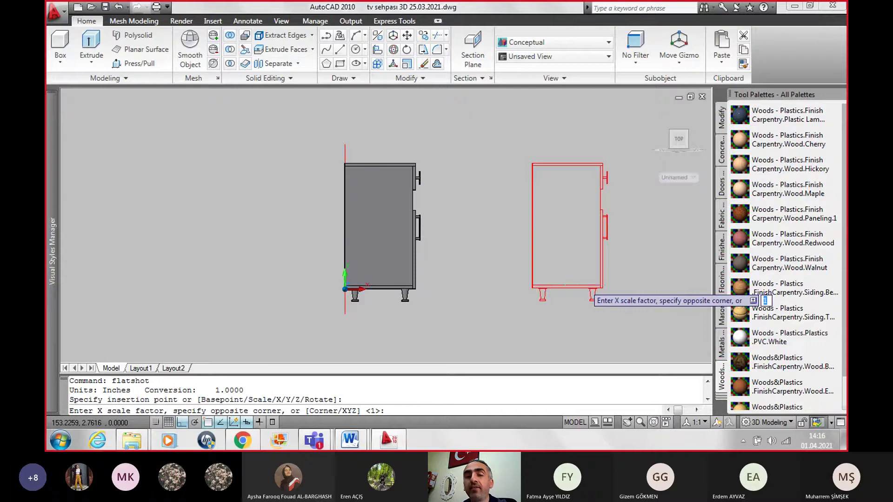
key(Return)
key(Return)
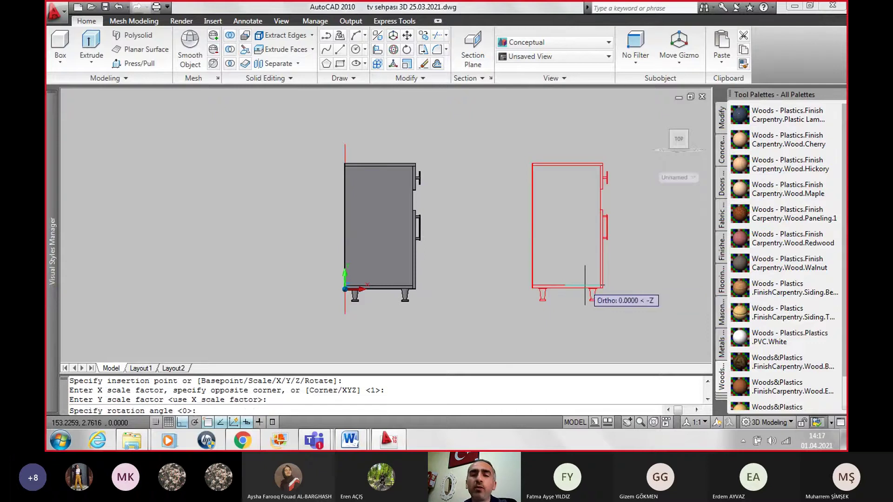
key(Return)
scroll(617, 255, down, 3)
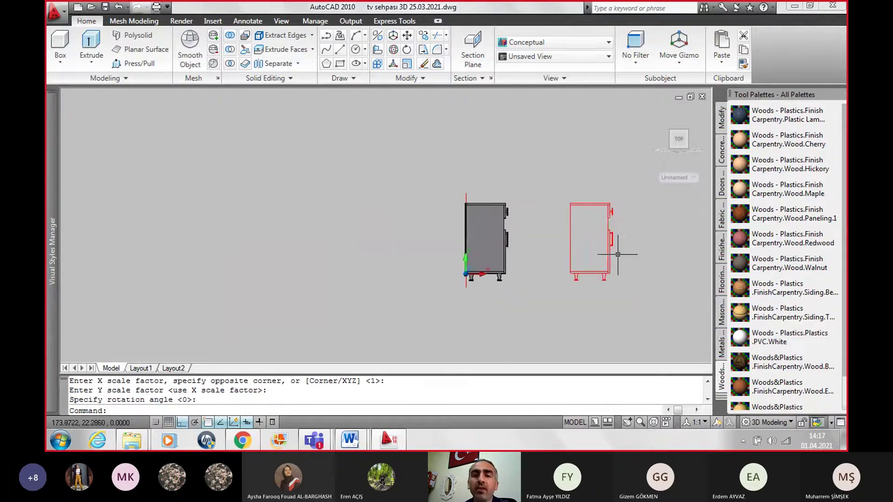
middle_drag(618, 255, 520, 276)
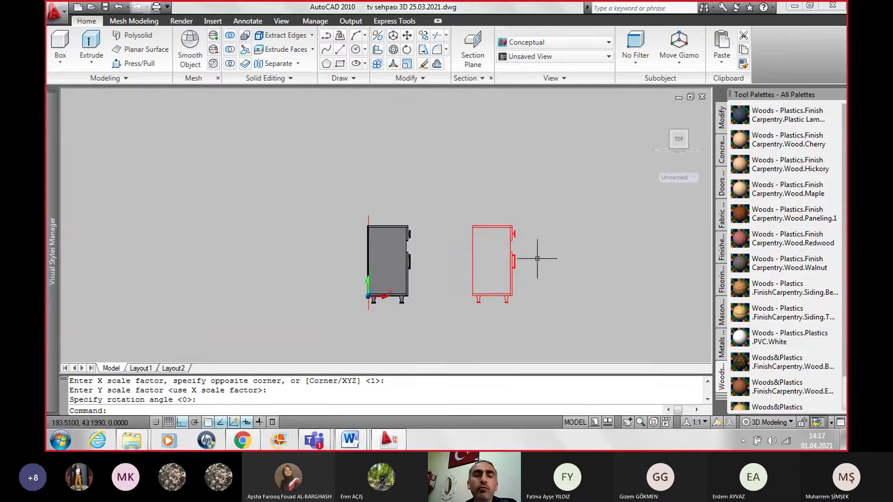
Step: Switch to SW Isometric, then back to the Left view, recentred on both cabinets
click(534, 57)
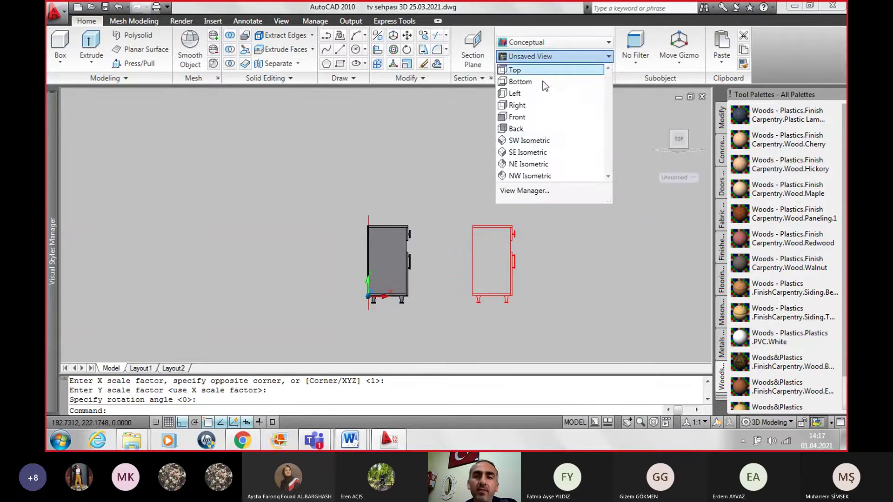
click(541, 141)
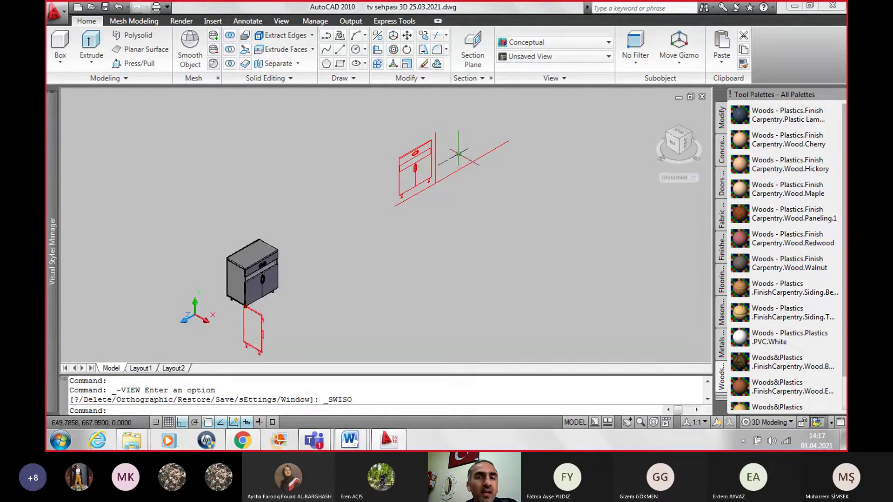
click(537, 57)
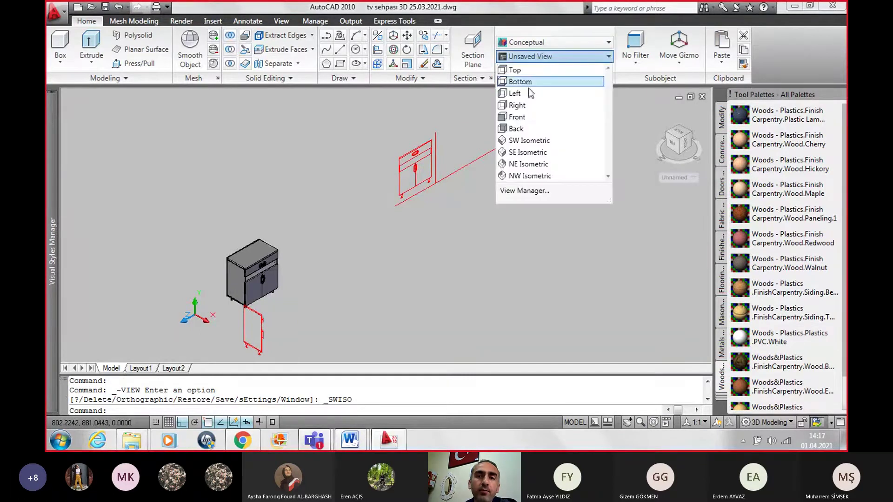
click(515, 93)
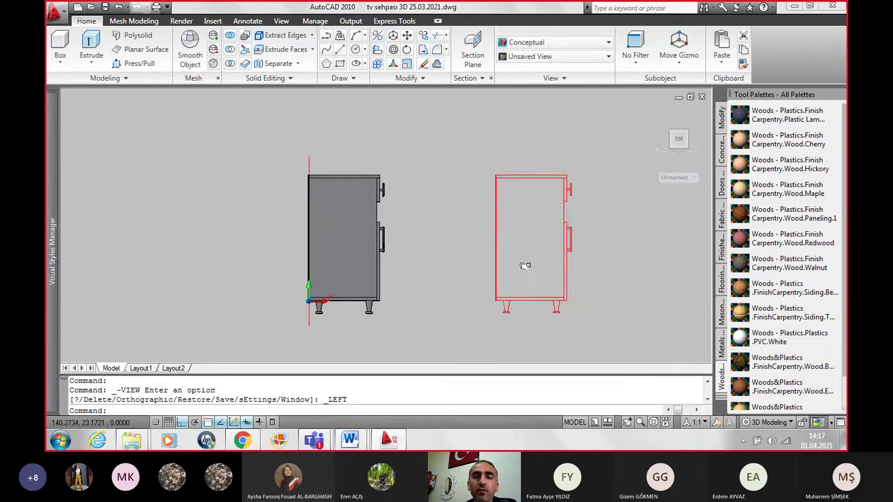
middle_drag(524, 266, 410, 248)
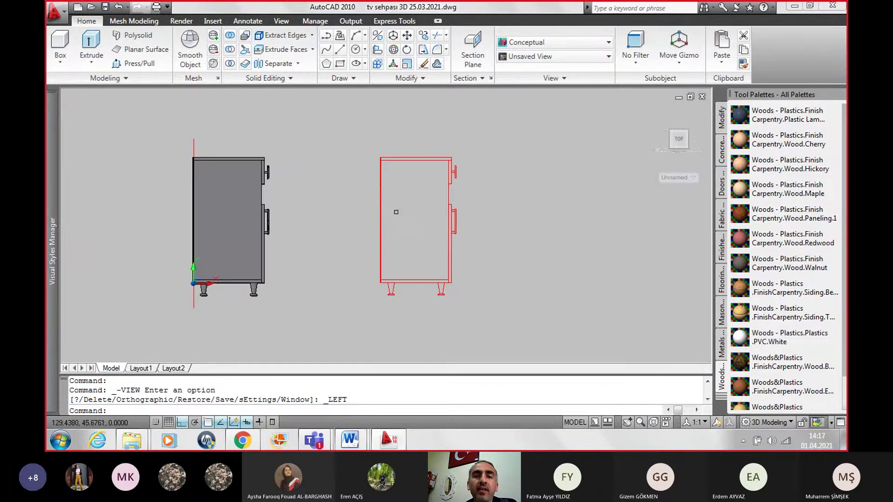
Step: Window-select the red flattened left view and cut it to the clipboard
click(351, 124)
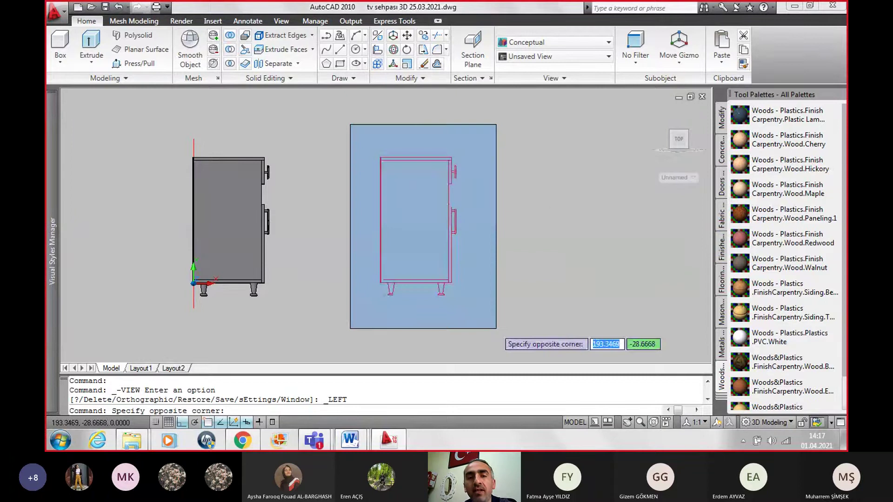
click(496, 329)
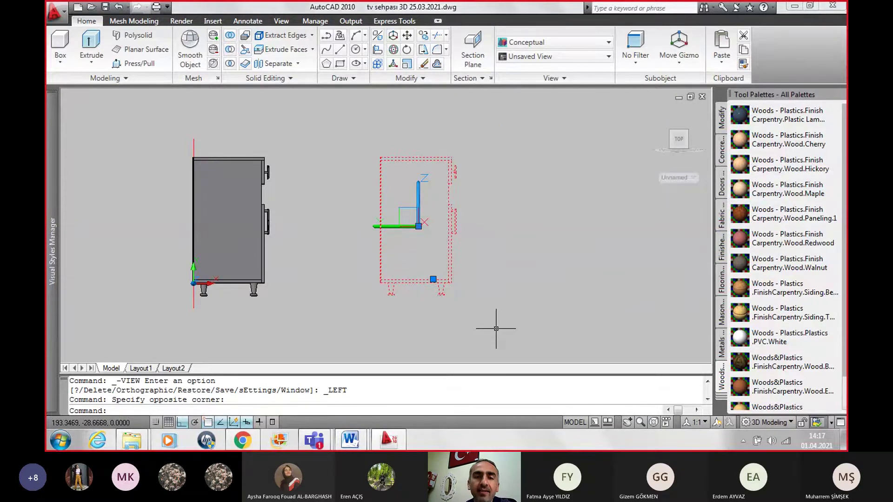
right_click(443, 236)
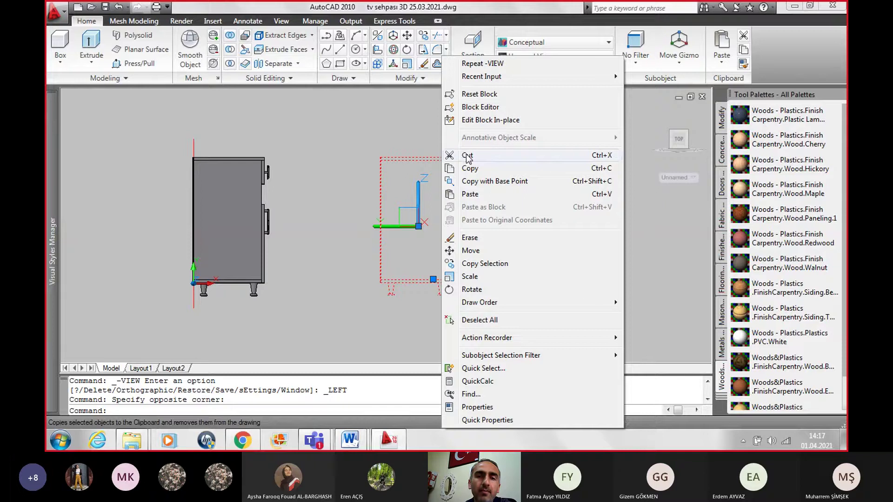
click(468, 158)
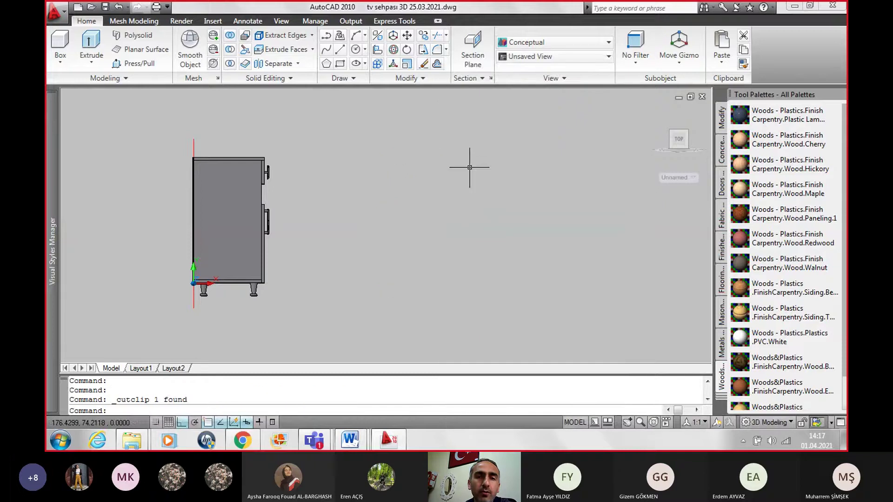
Step: Switch to the Front preset view and zoom in on the red front-view cabinet
click(544, 61)
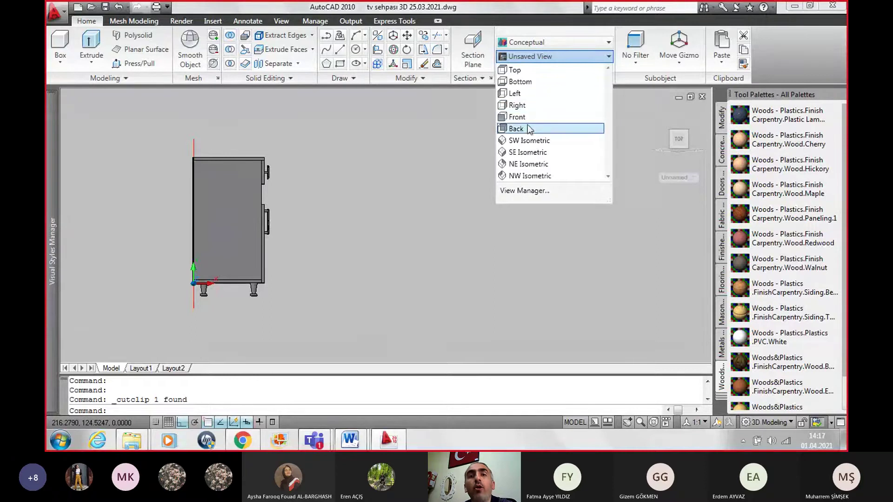
click(521, 116)
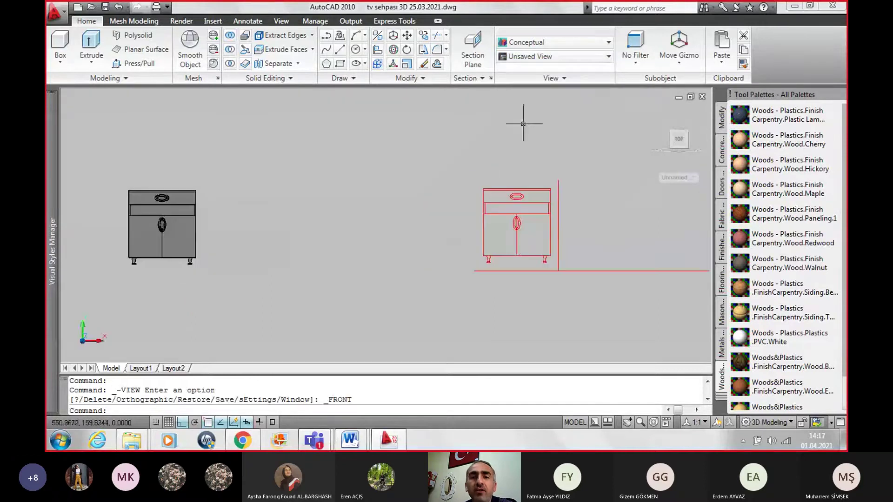
middle_drag(608, 225, 471, 230)
scroll(521, 228, up, 2)
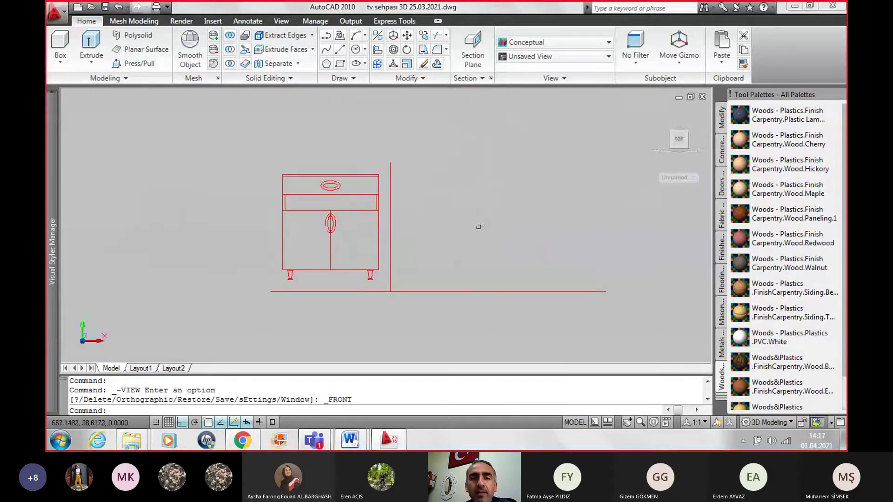
Step: Paste the cut left-side view just right of the front view and frame both
right_click(447, 205)
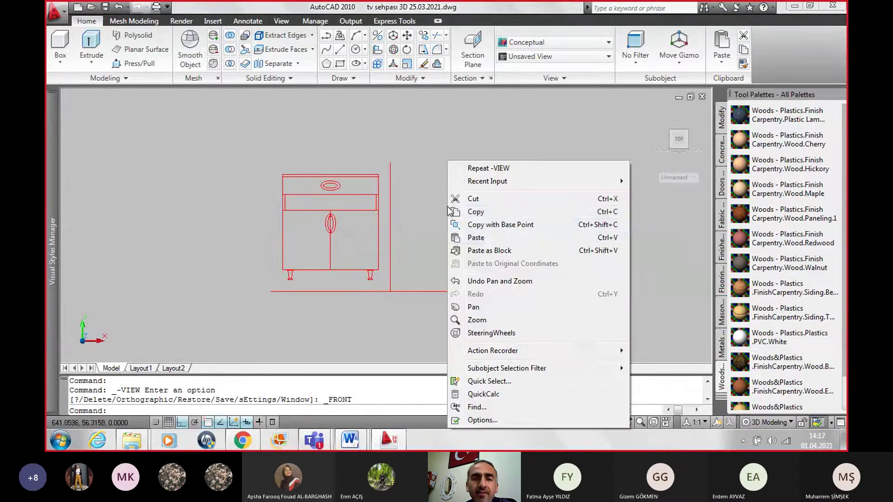
click(488, 241)
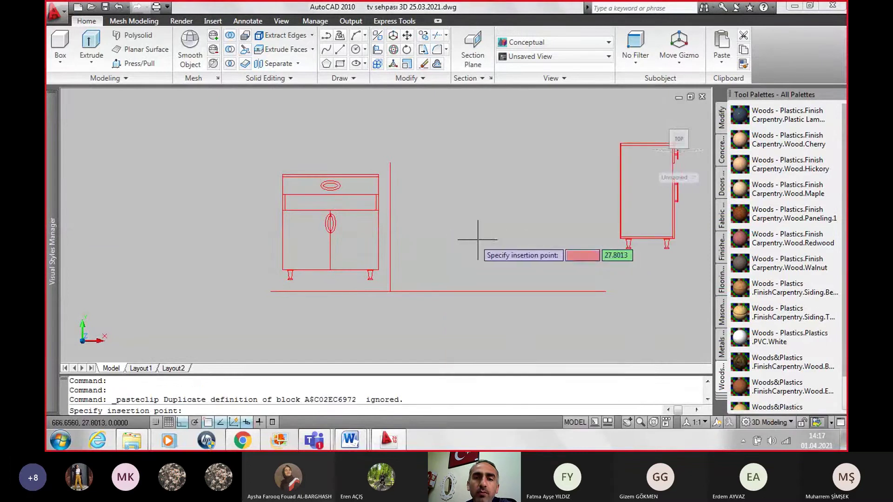
click(463, 216)
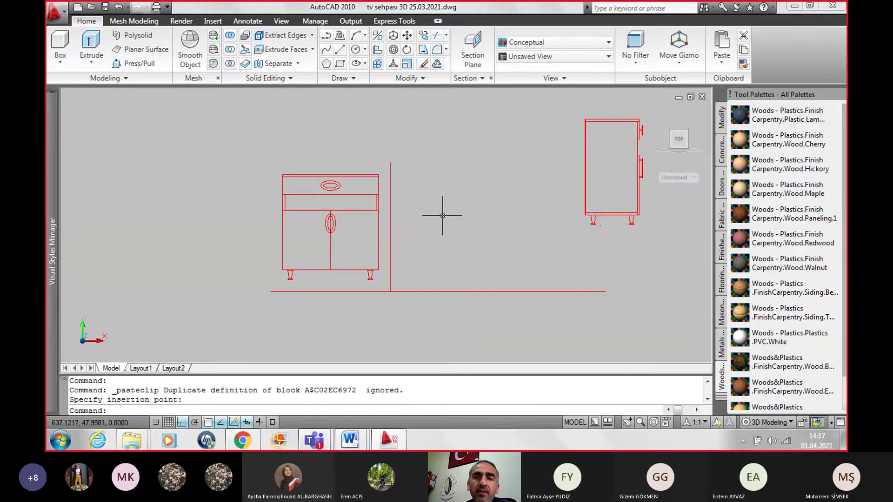
middle_drag(491, 211, 438, 230)
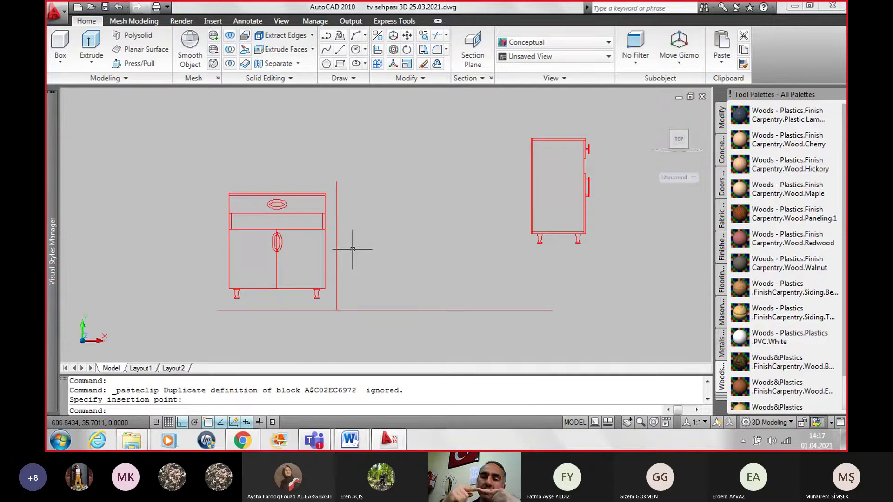
scroll(328, 196, up, 3)
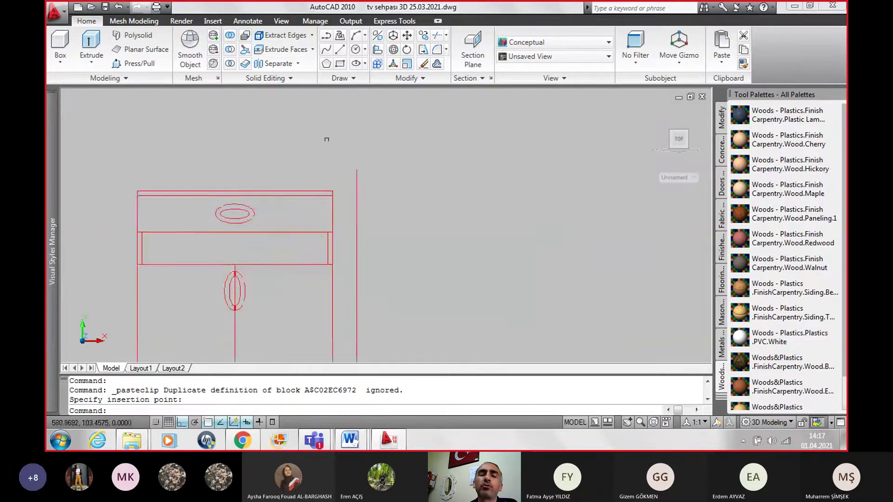
scroll(327, 149, up, 3)
Step: Draw a 20-unit horizontal guide line from the front view's top corner
click(340, 49)
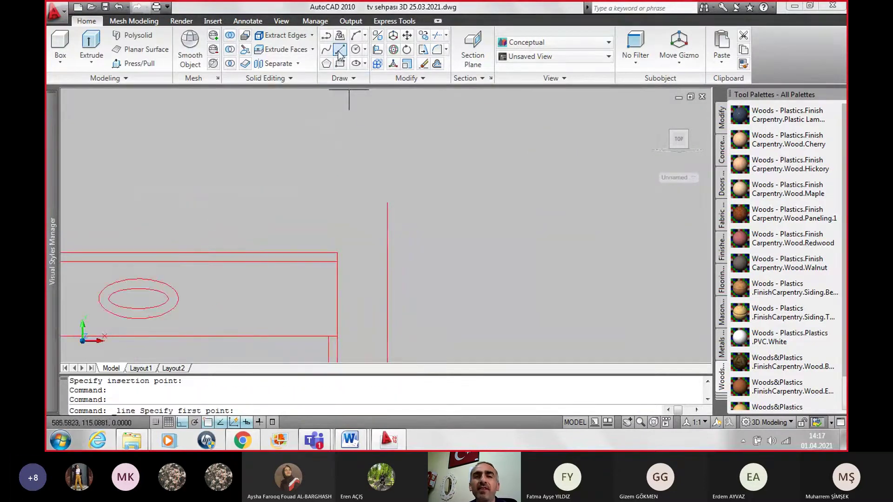
scroll(357, 253, up, 3)
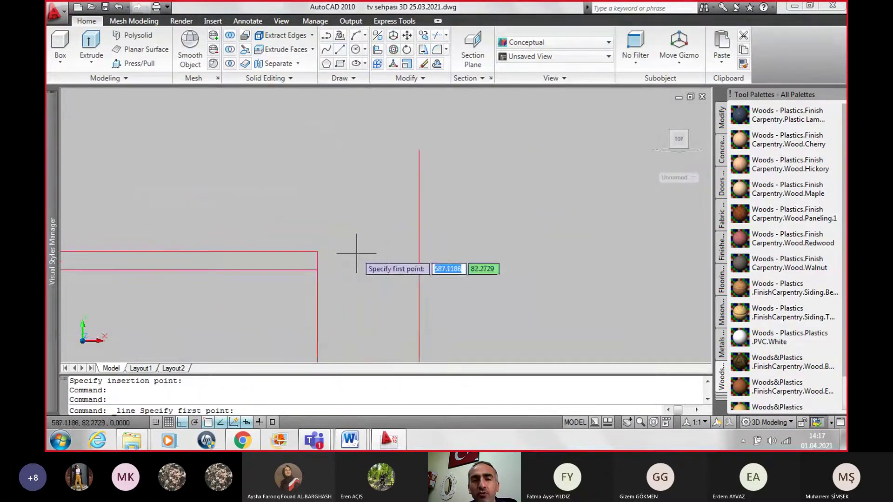
click(318, 251)
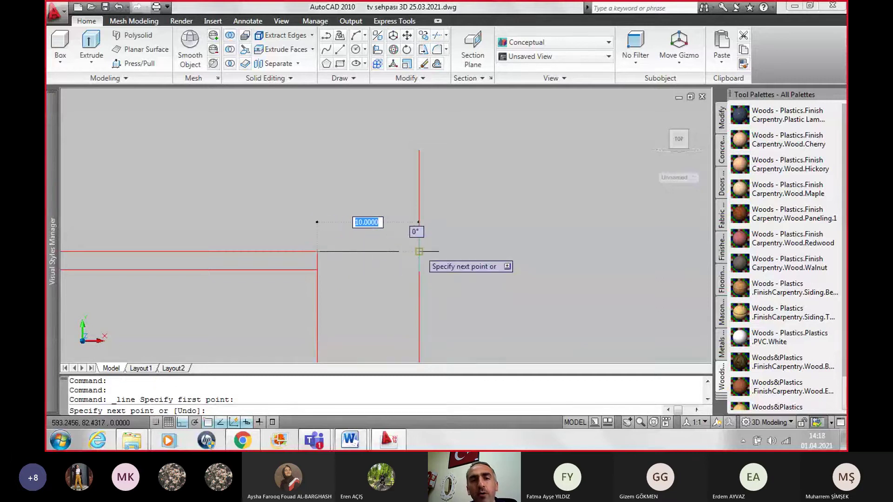
scroll(513, 252, down, 2)
scroll(512, 252, down, 2)
scroll(535, 251, down, 1)
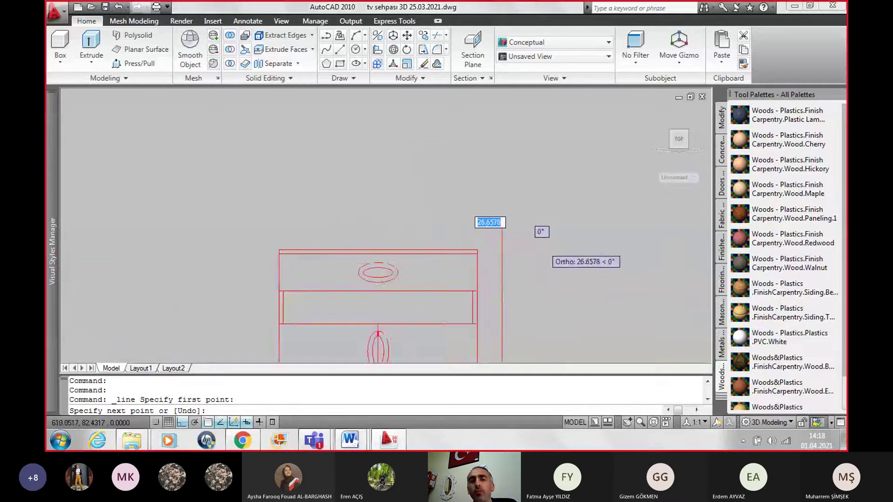
scroll(554, 251, down, 1)
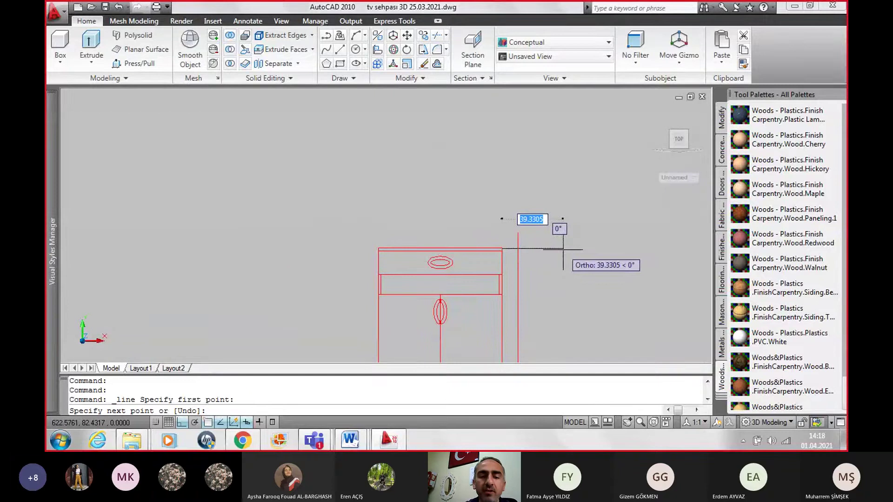
text(20)
key(Return)
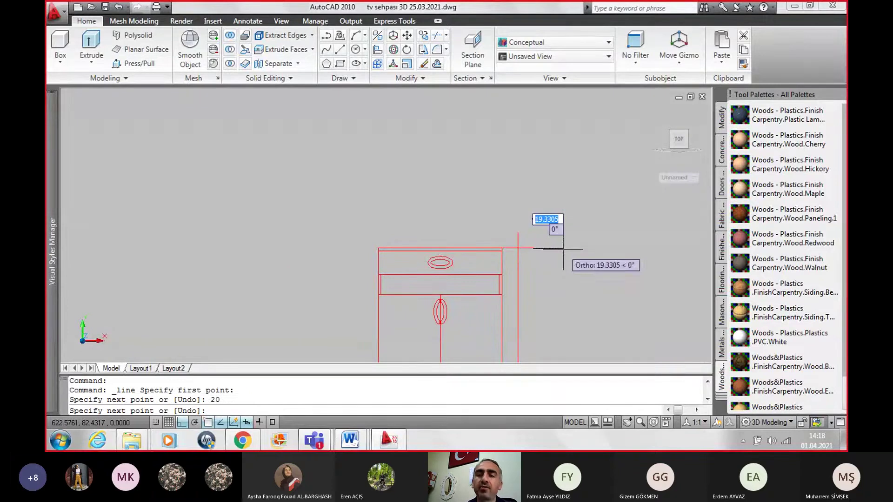
key(Return)
Step: Move the side view by its top-left corner to the guide line's end
scroll(631, 250, down, 2)
middle_drag(630, 251, 409, 221)
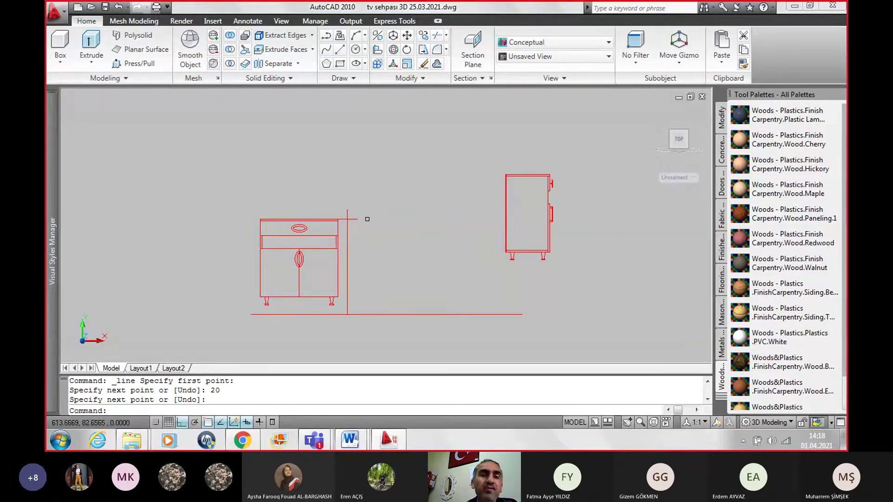
scroll(600, 189, up, 5)
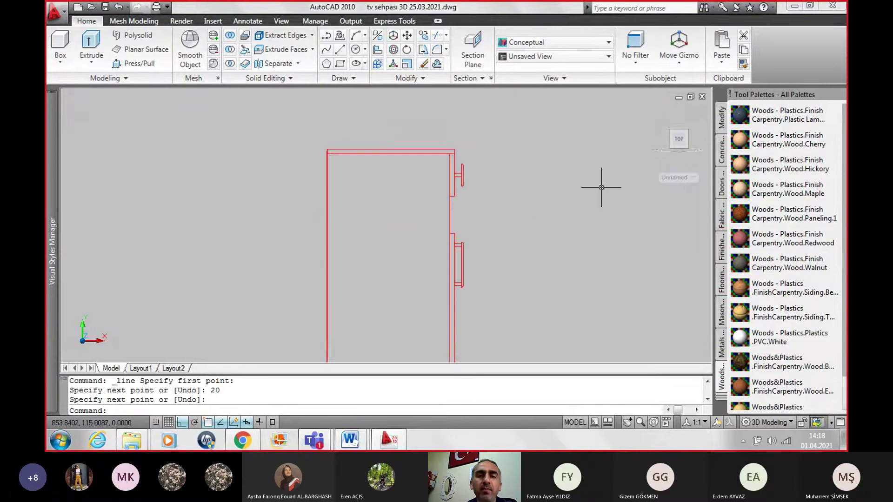
click(422, 152)
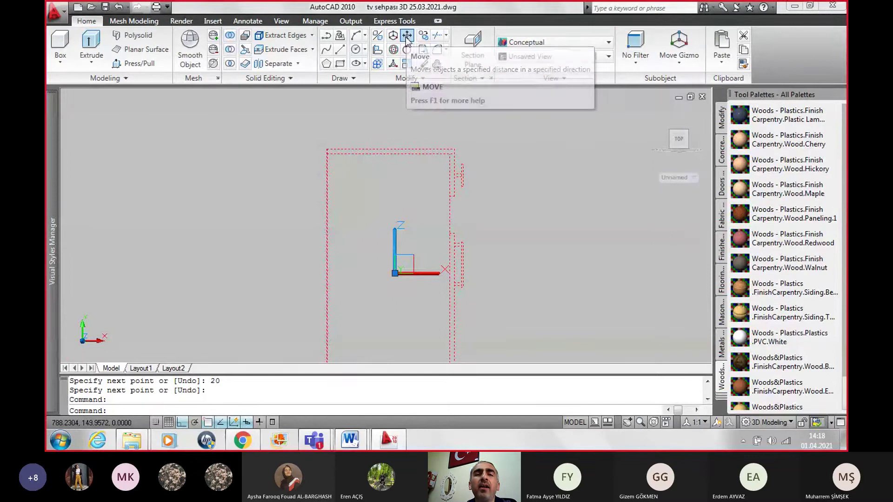
click(407, 37)
scroll(349, 149, up, 3)
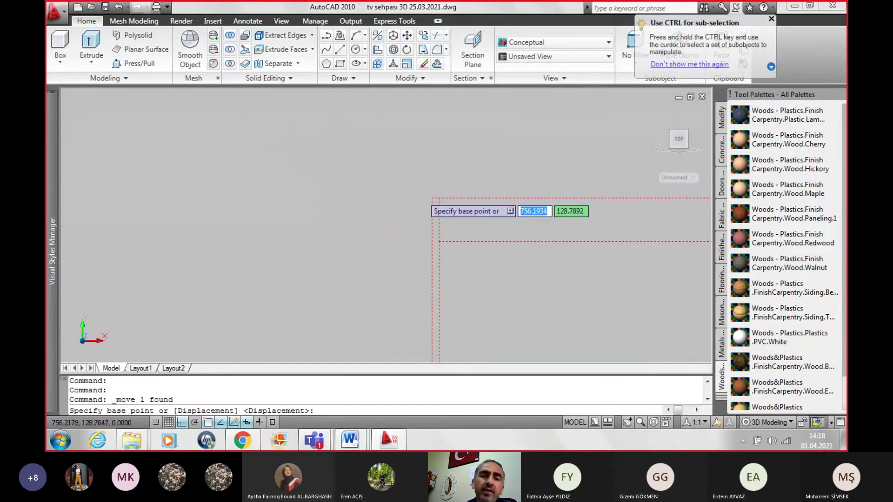
click(432, 197)
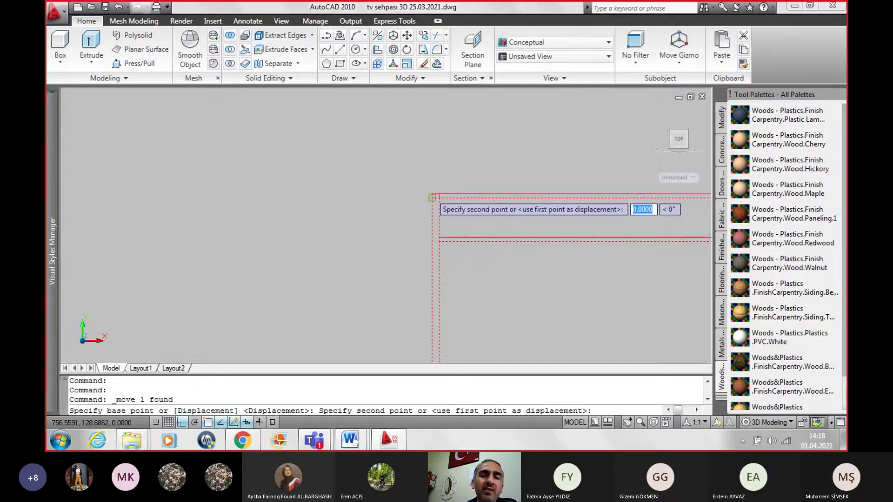
scroll(435, 205, down, 3)
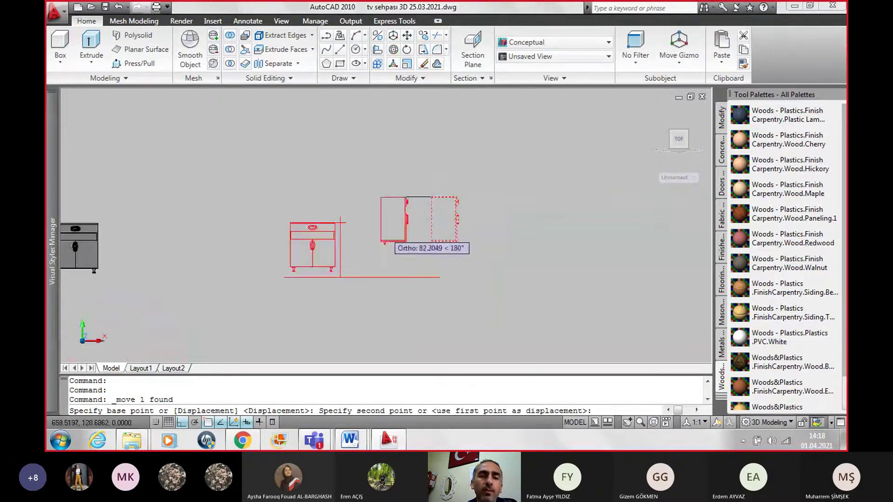
scroll(395, 219, up, 2)
scroll(349, 223, up, 2)
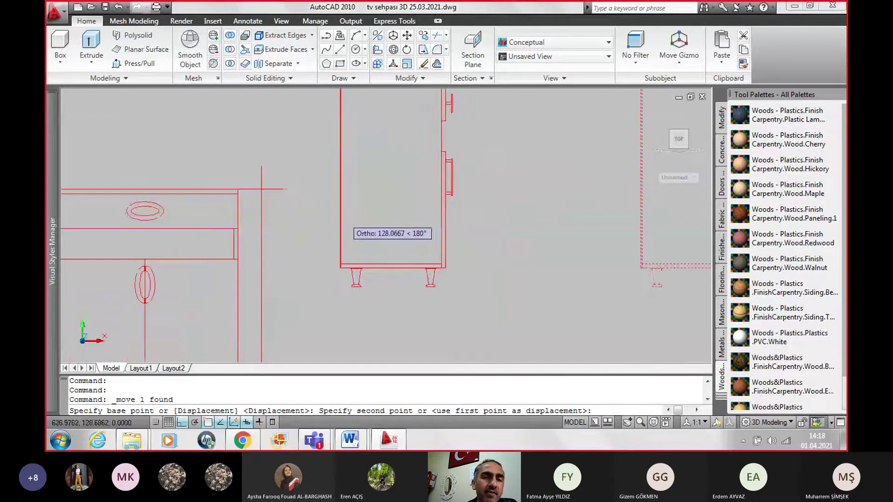
click(287, 191)
Step: Select the short guide line between the two views
scroll(391, 189, down, 3)
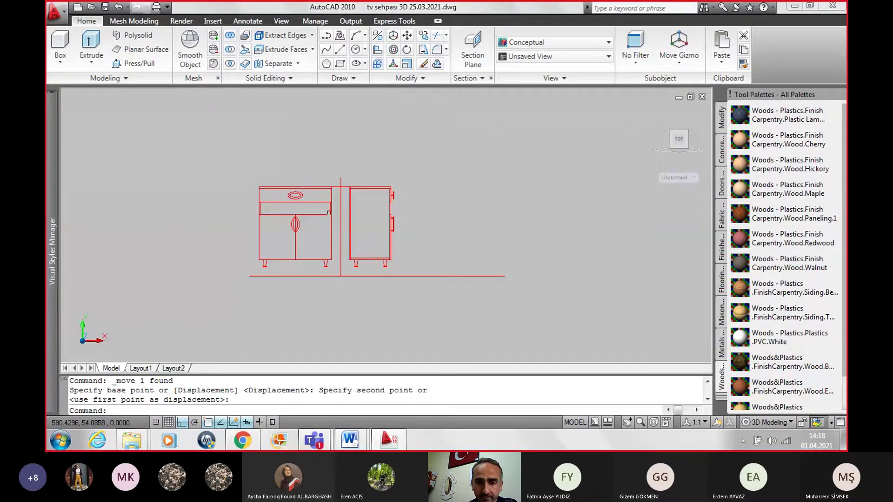
scroll(321, 212, up, 3)
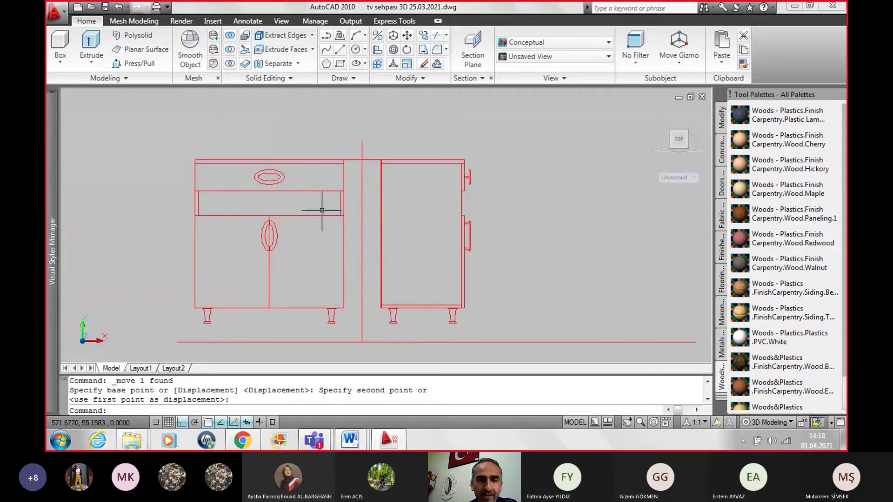
click(364, 157)
click(370, 160)
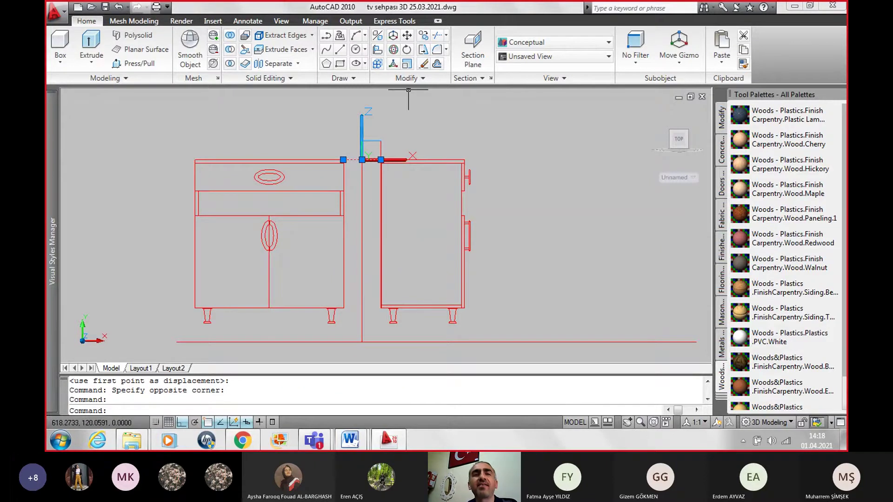
Step: Erase the guide line and the floor-line segment right of the divider
click(424, 65)
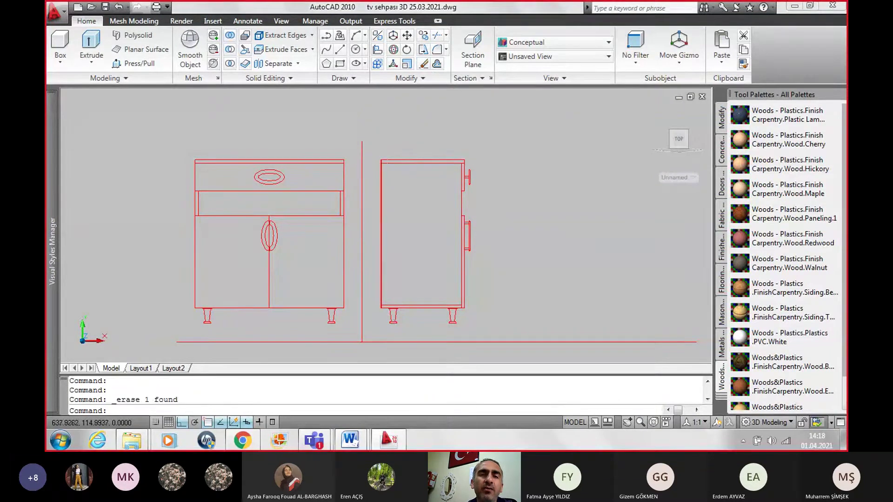
scroll(512, 181, down, 2)
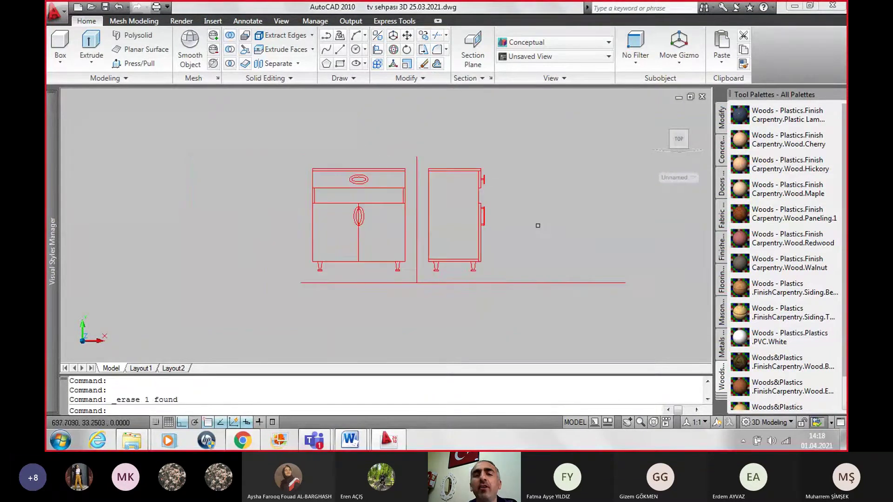
click(546, 283)
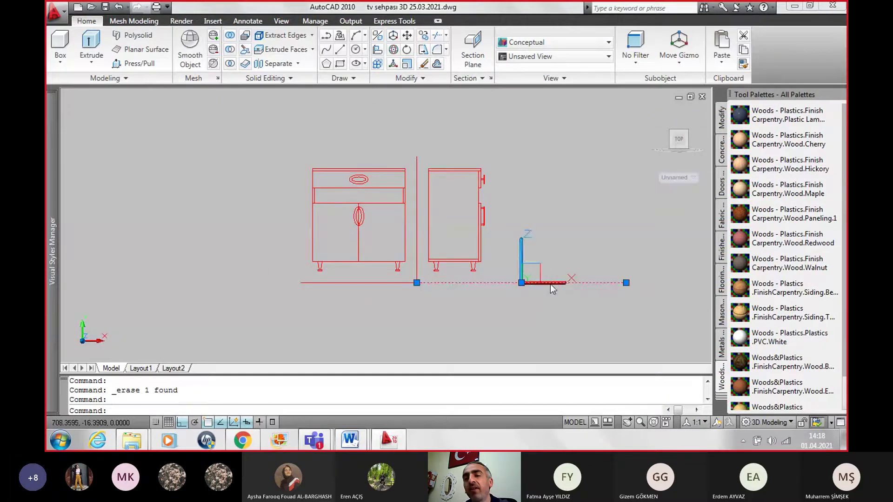
key(Delete)
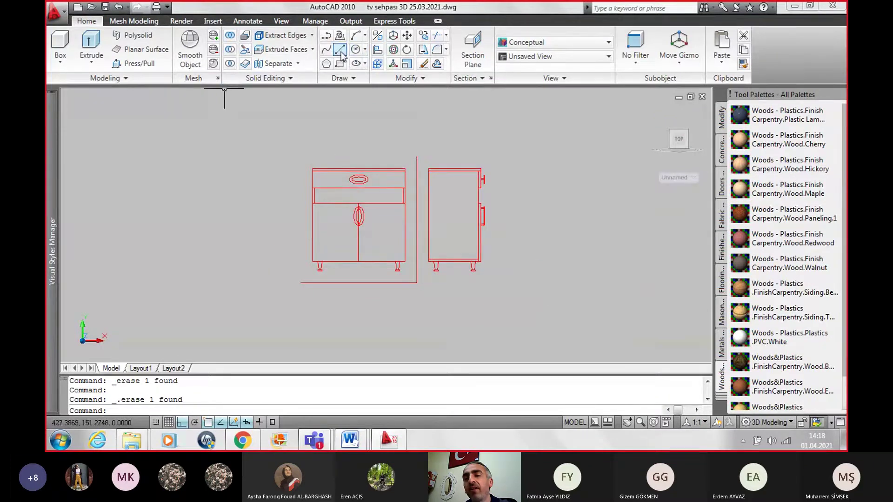
click(340, 50)
scroll(450, 297, up, 2)
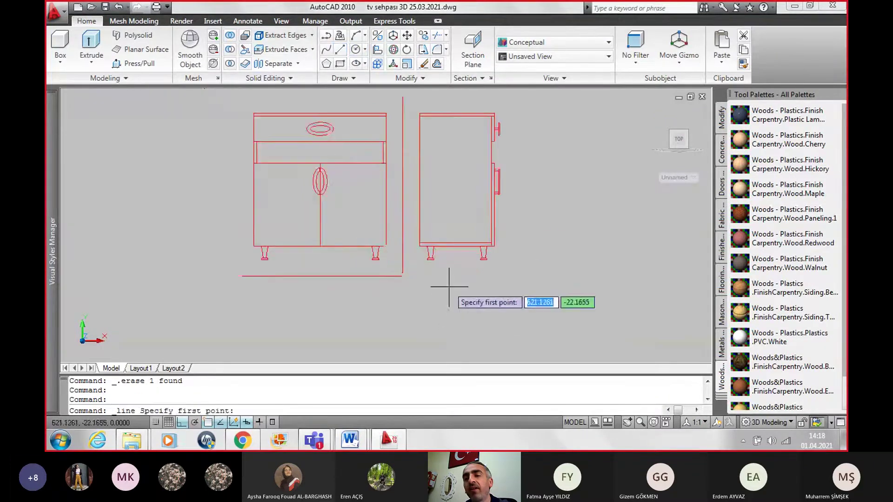
Step: Draw a 68.3-unit floor line rightward from where the divider meets the floor line
click(403, 276)
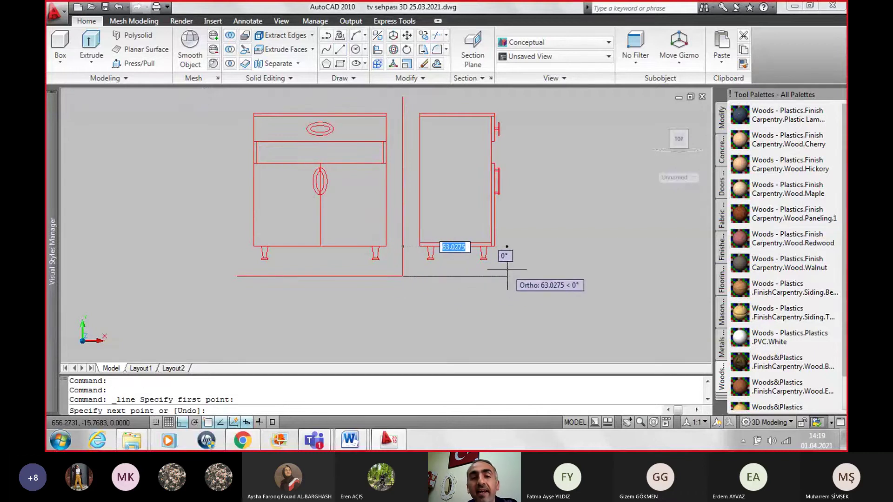
scroll(510, 263, up, 2)
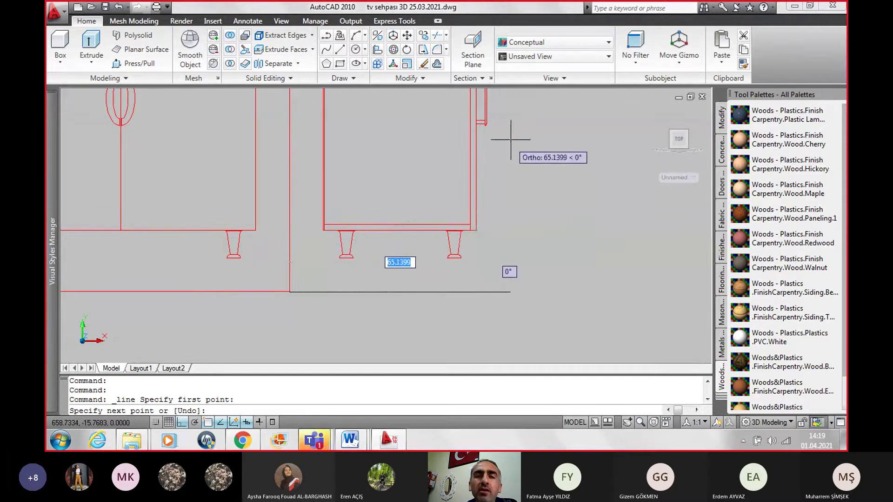
middle_drag(510, 119, 510, 140)
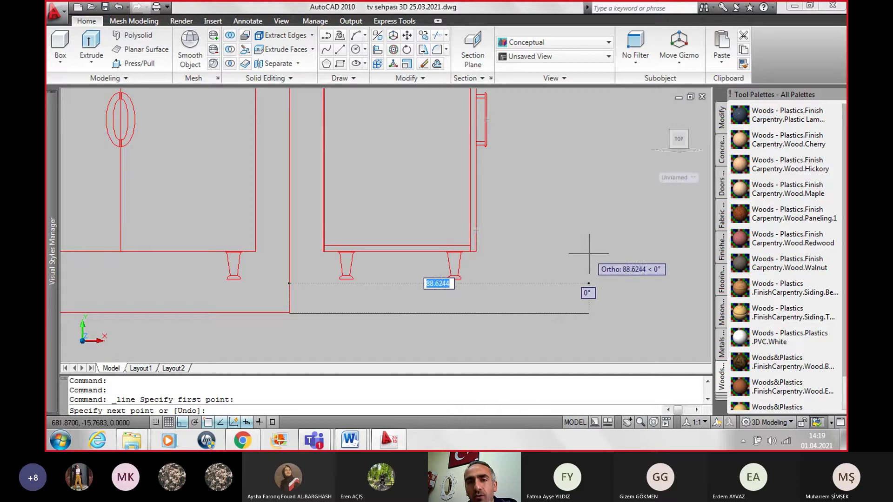
text(68.3)
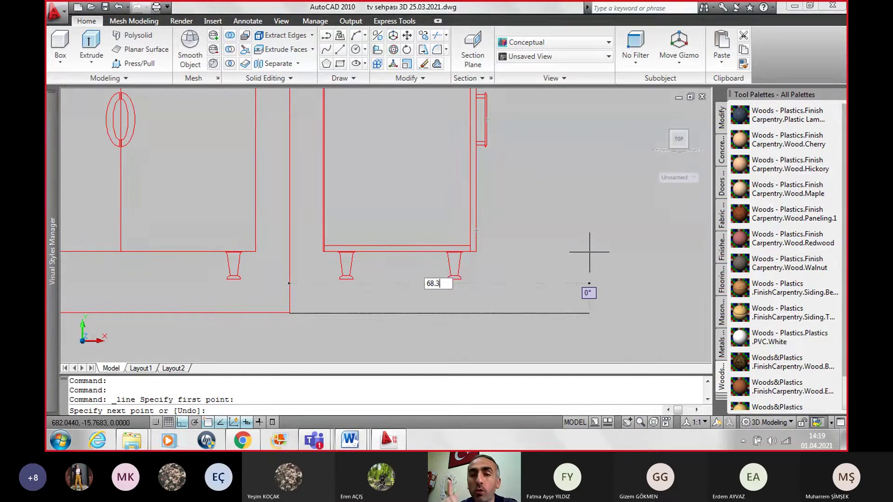
key(Return)
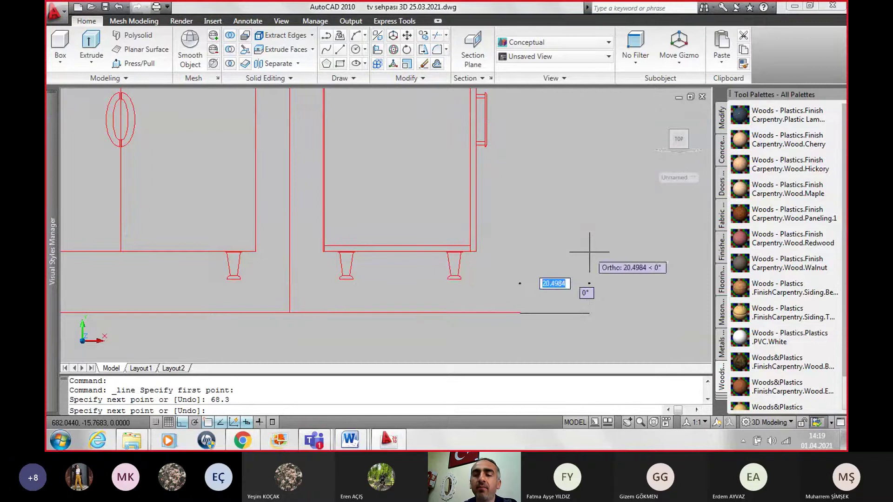
key(Return)
scroll(678, 283, down, 1)
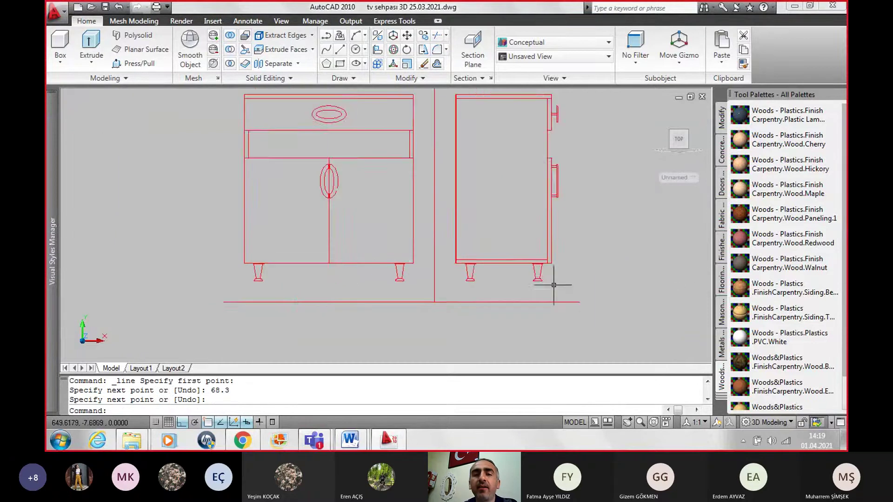
scroll(554, 284, down, 1)
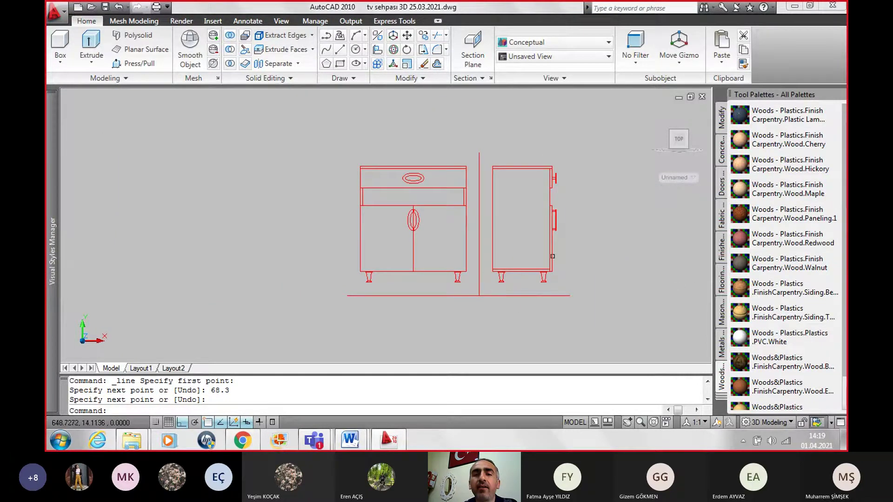
Step: Zoom and pan from the red front and side views back to the shaded 3D cabinet
scroll(582, 191, up, 3)
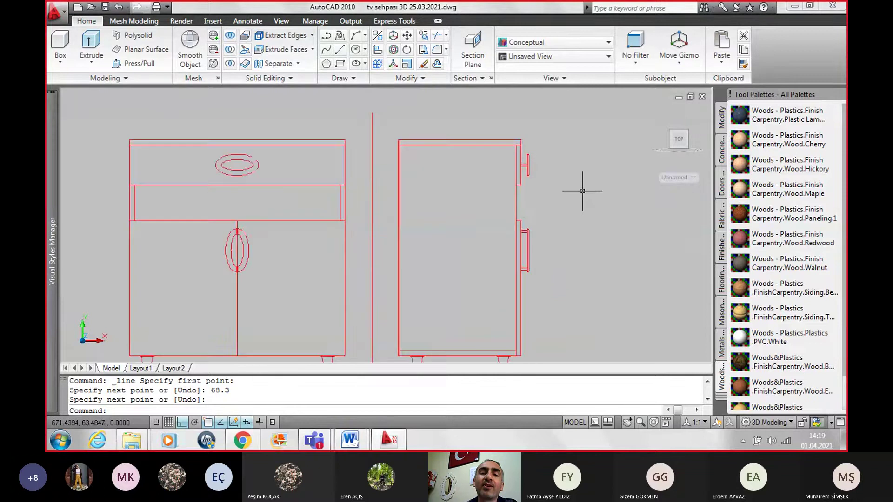
middle_drag(582, 191, 590, 169)
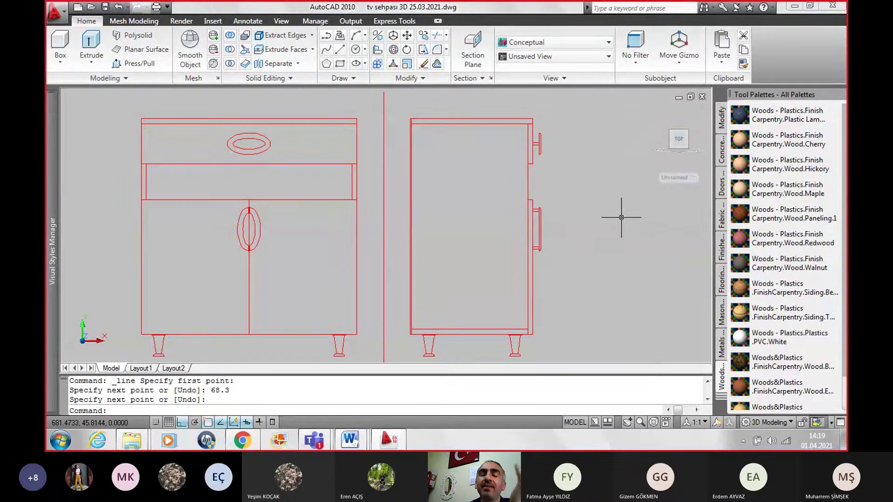
scroll(622, 217, up, 1)
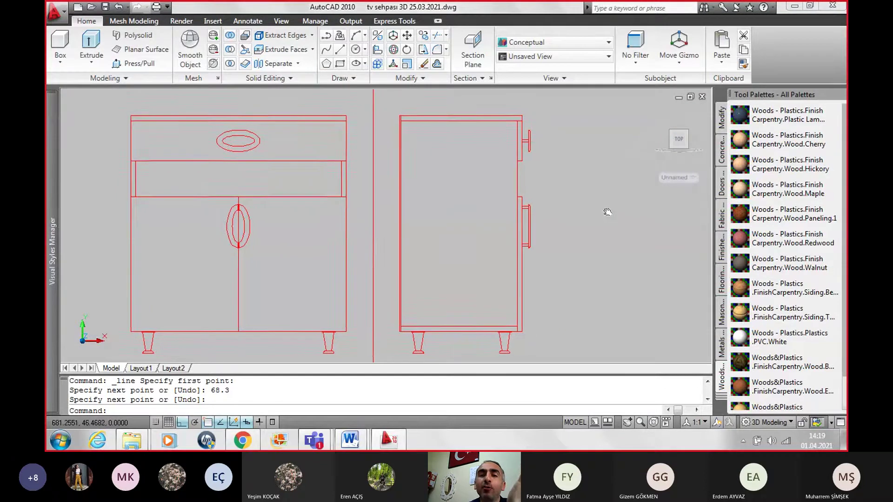
scroll(604, 212, up, 1)
scroll(587, 208, up, 2)
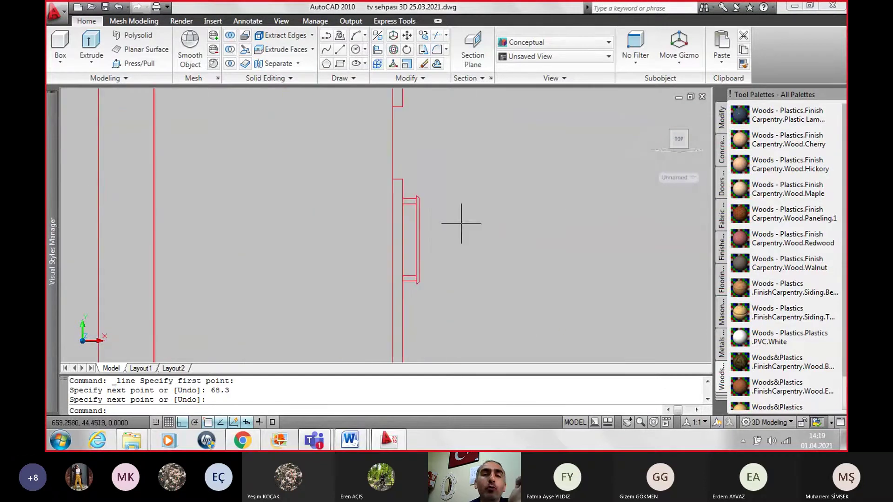
scroll(423, 219, down, 1)
scroll(417, 199, down, 3)
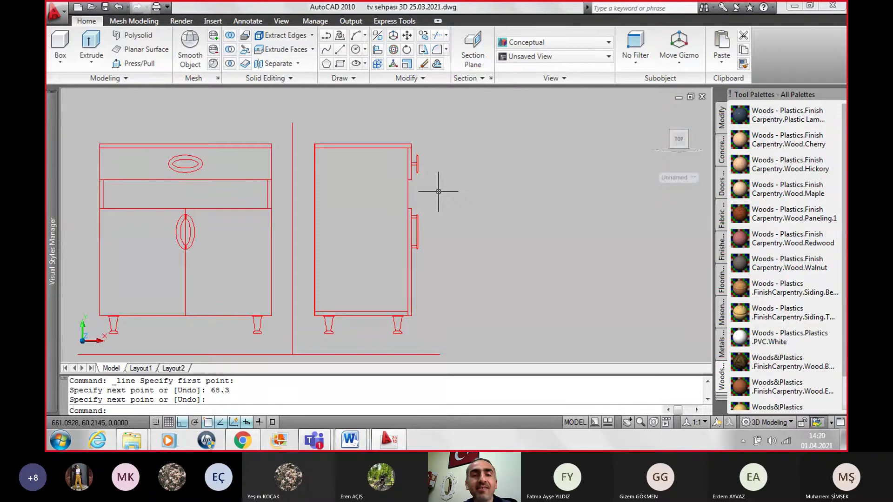
scroll(438, 191, down, 3)
scroll(438, 192, down, 6)
scroll(267, 185, up, 4)
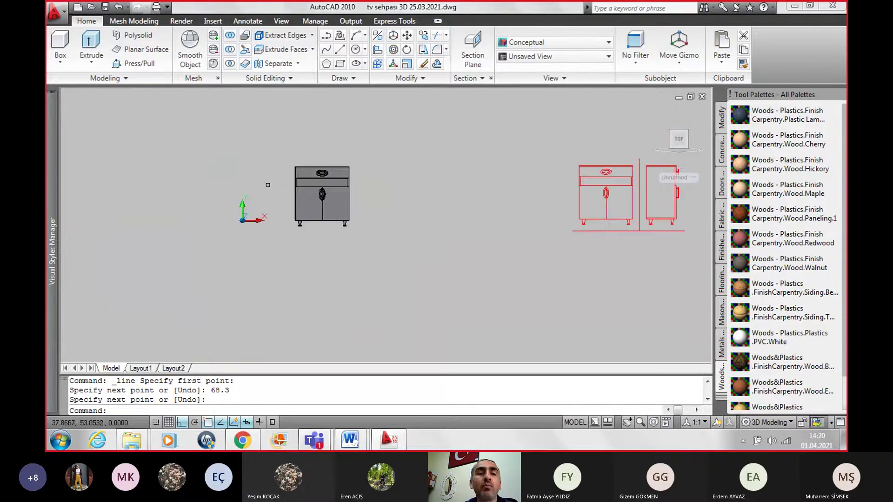
scroll(286, 184, up, 6)
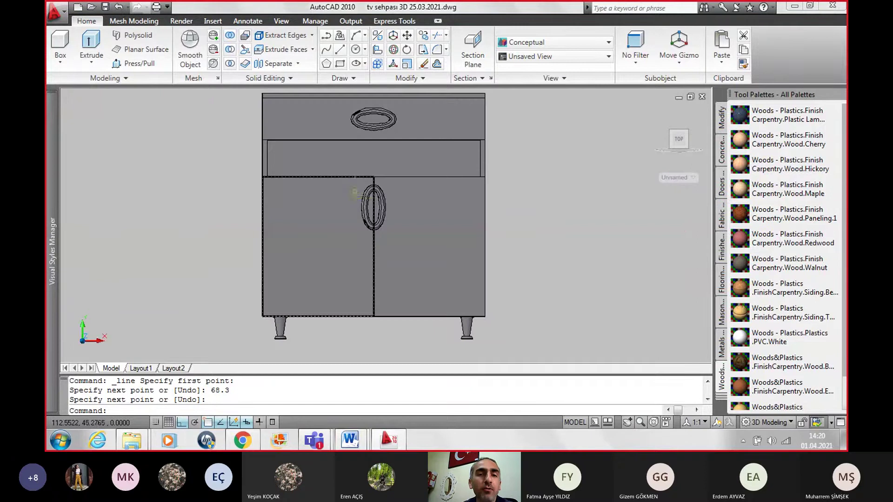
scroll(354, 192, down, 3)
scroll(372, 191, down, 6)
scroll(605, 190, up, 3)
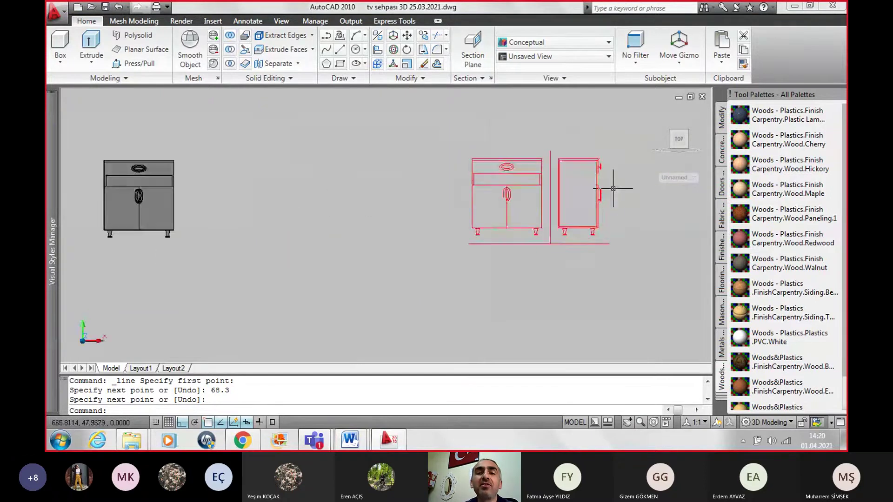
scroll(612, 183, up, 3)
scroll(605, 176, up, 1)
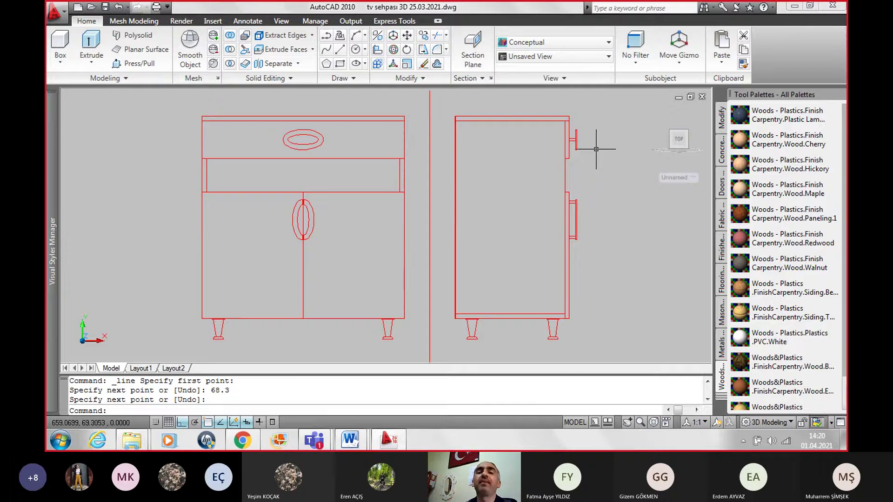
scroll(609, 184, down, 2)
scroll(576, 297, down, 2)
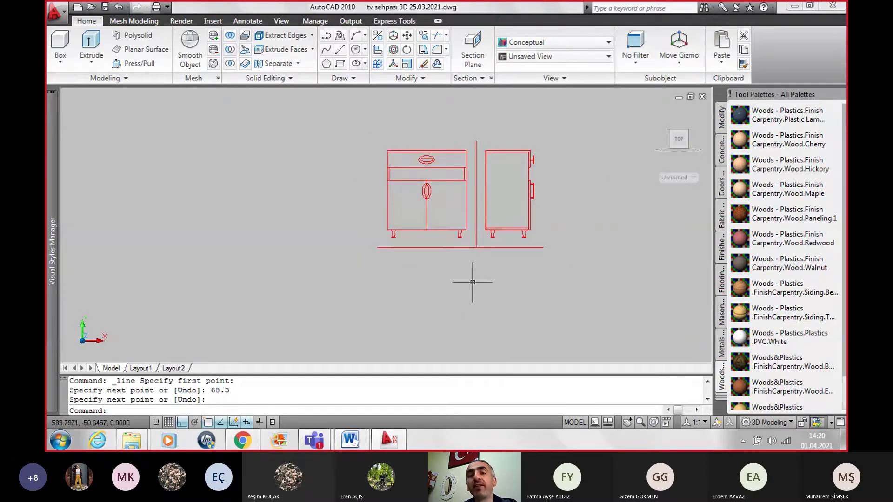
scroll(472, 282, down, 2)
scroll(129, 209, up, 2)
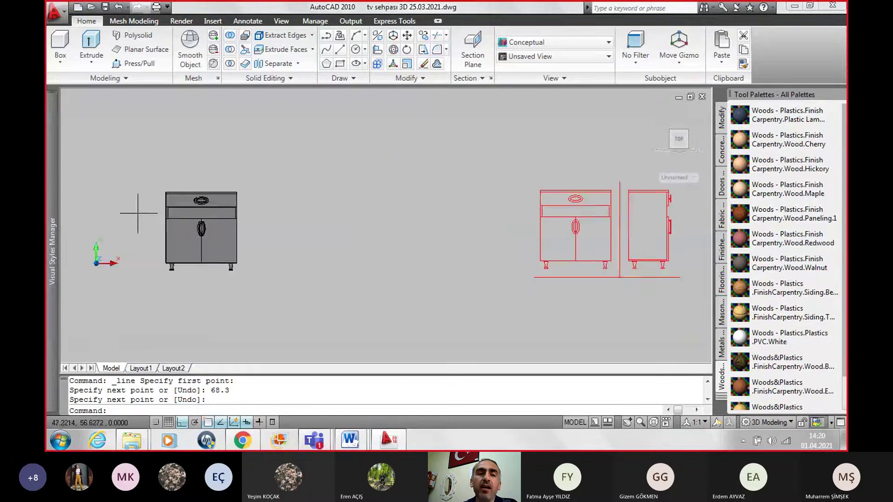
scroll(161, 196, up, 2)
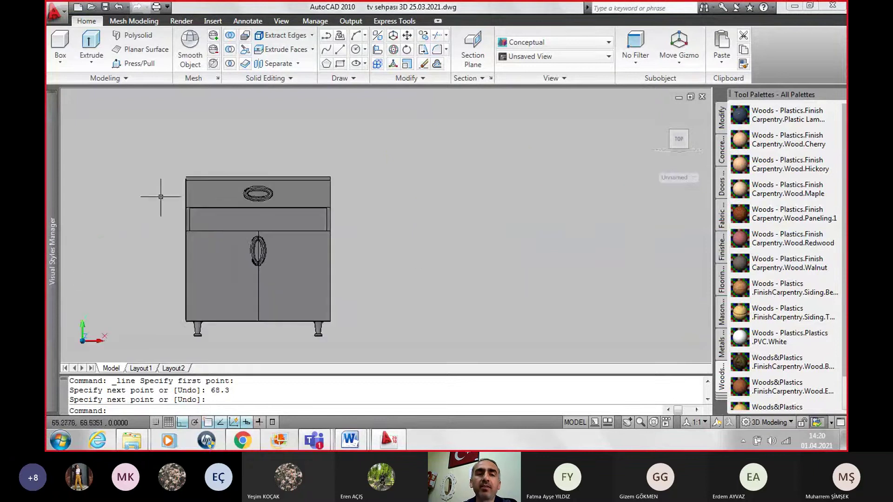
Step: Switch to the Top preset view and zoom to frame the cabinet model
click(529, 60)
click(514, 69)
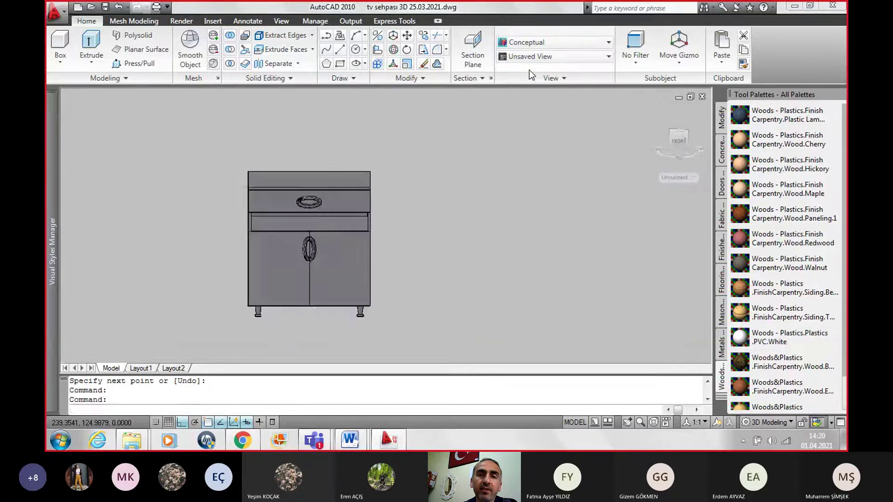
scroll(120, 175, up, 3)
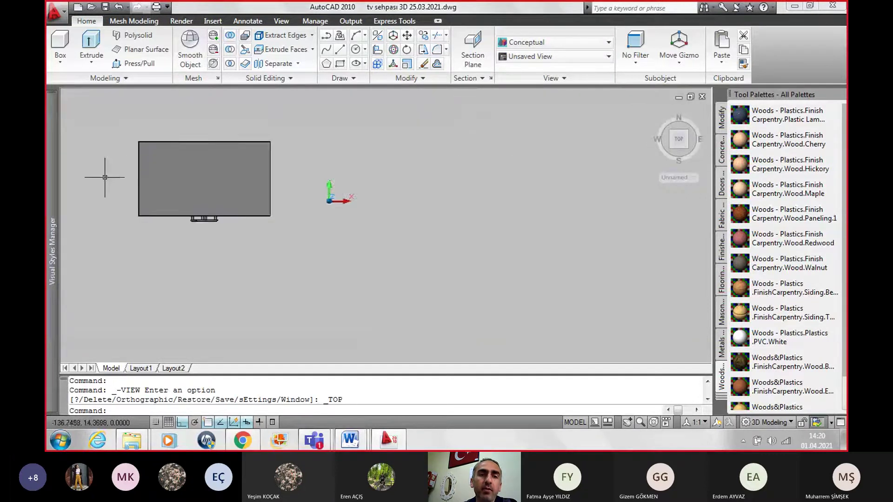
scroll(117, 176, up, 2)
scroll(191, 209, up, 1)
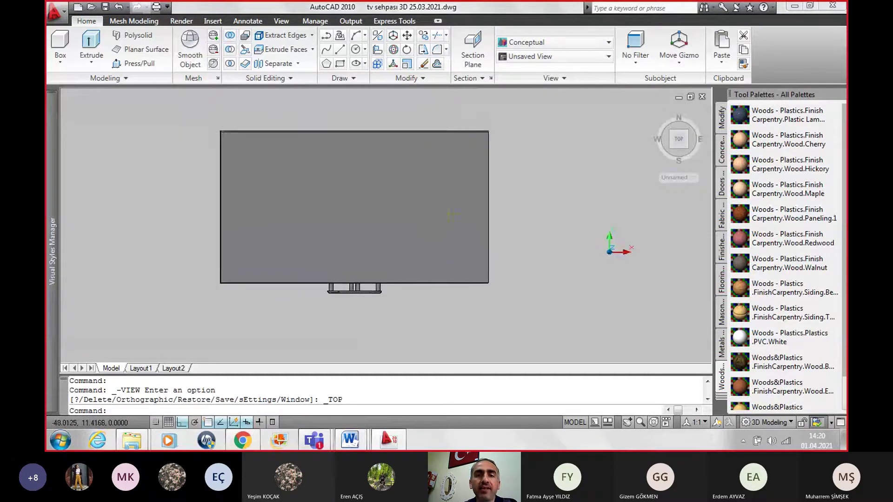
scroll(450, 214, down, 2)
text(flatshot)
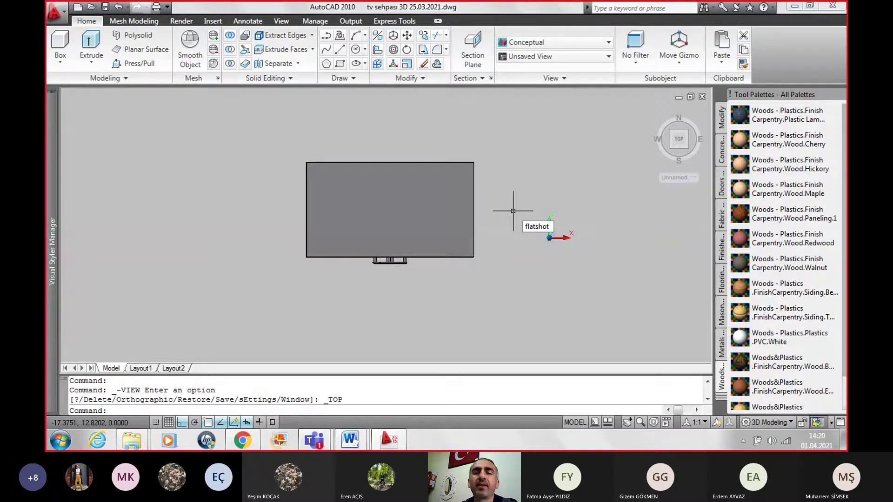
Step: Create a FLATSHOT top-view block left of the model at default scale and rotation
key(Return)
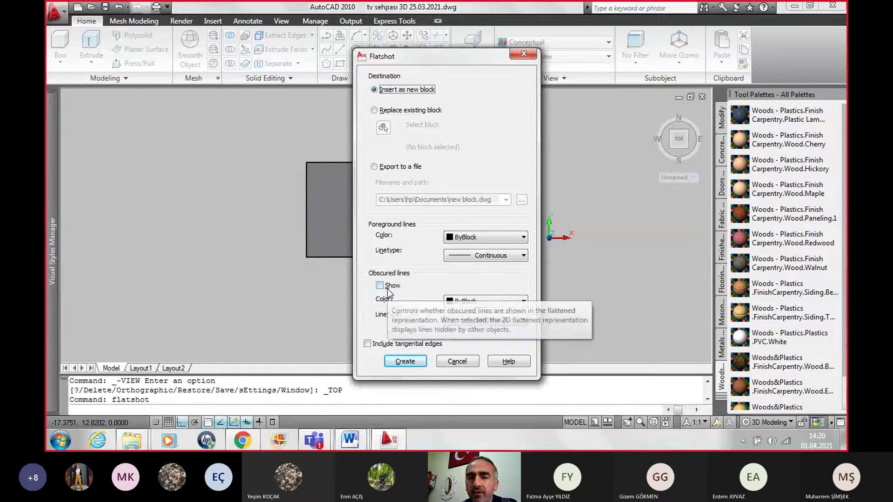
click(415, 361)
scroll(525, 284, down, 3)
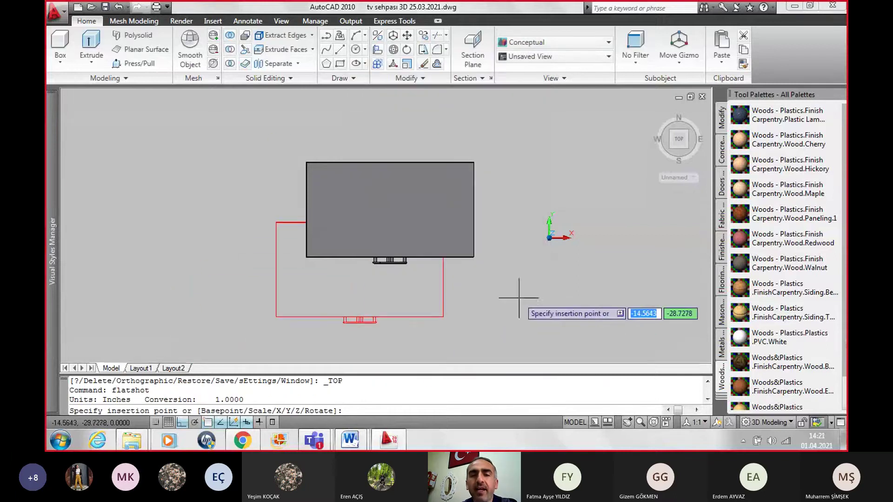
scroll(525, 284, down, 2)
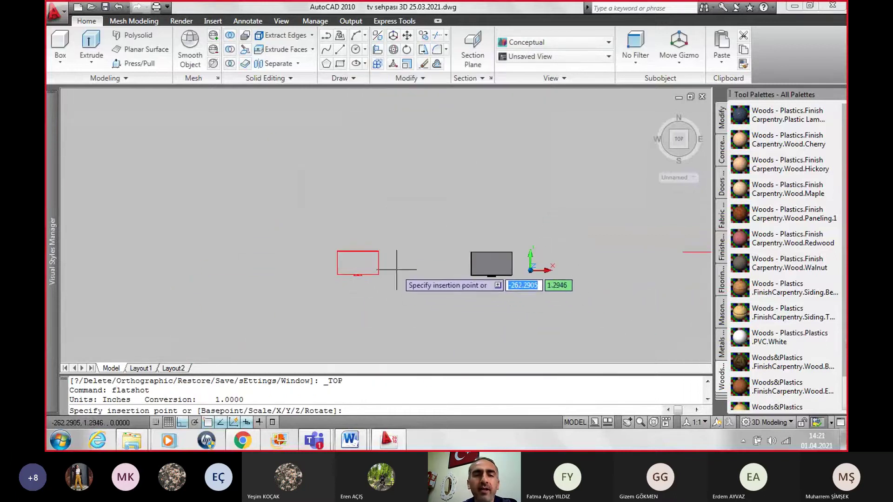
click(405, 286)
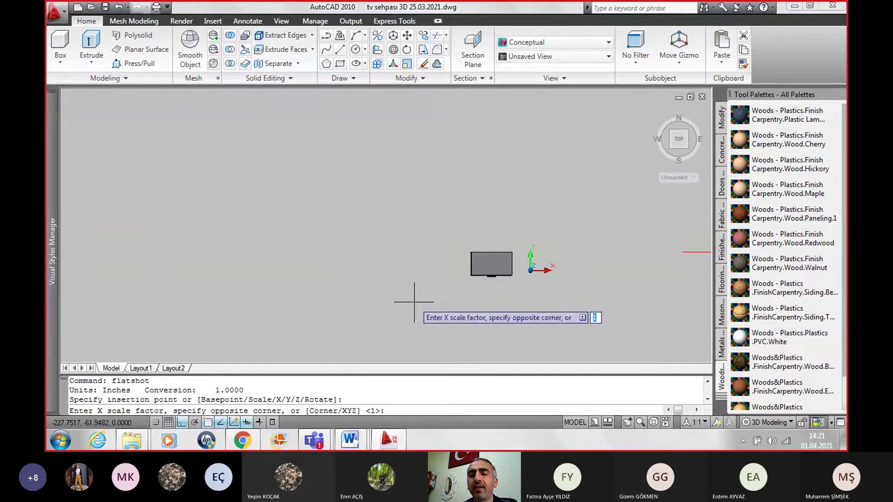
key(Return)
key(Return)
key(Return)
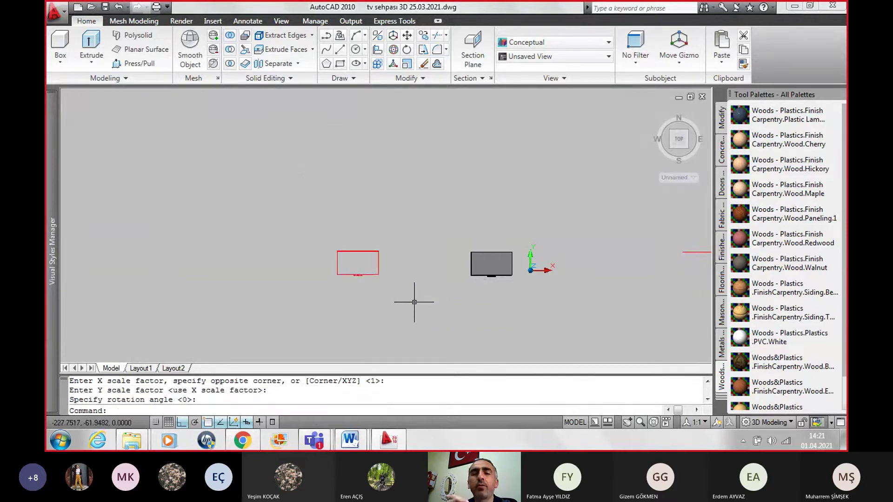
scroll(389, 286, down, 4)
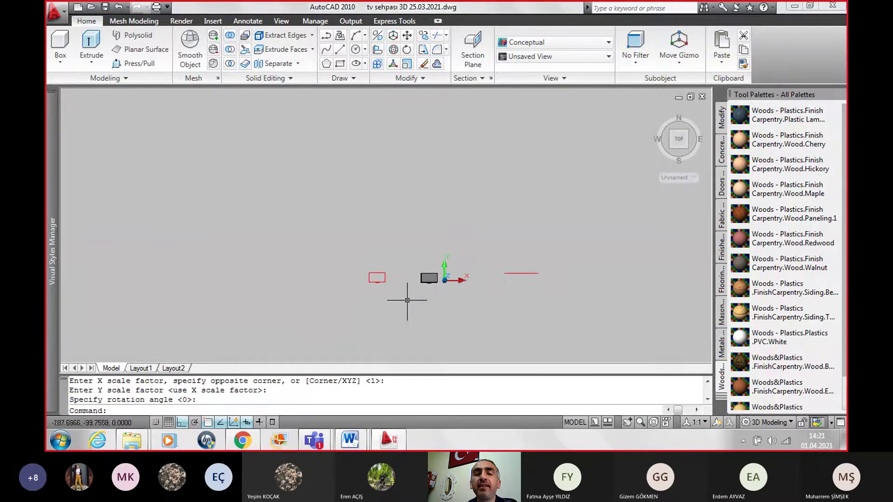
Step: Cycle through the southwest isometric and Front views, checking the red front-view drawing
click(535, 56)
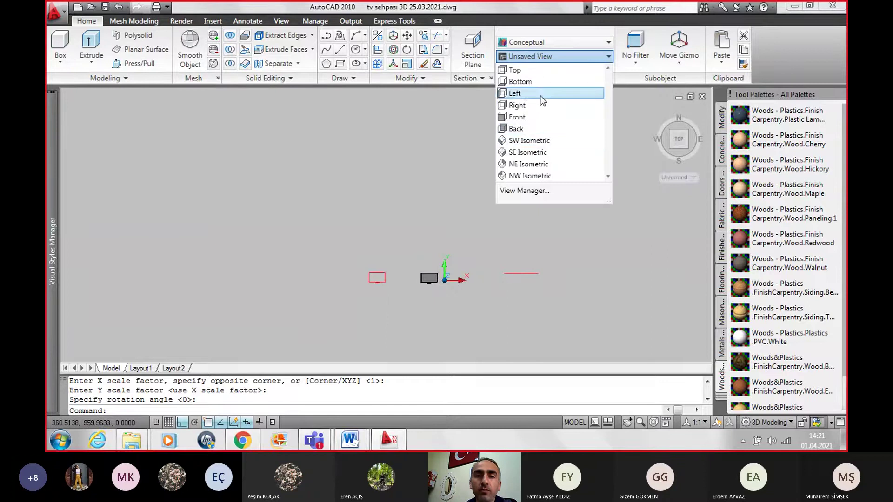
click(537, 140)
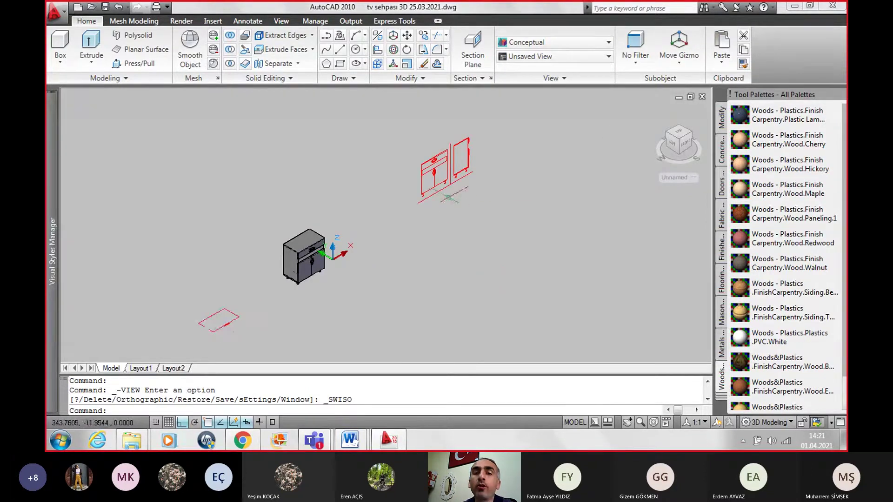
click(517, 54)
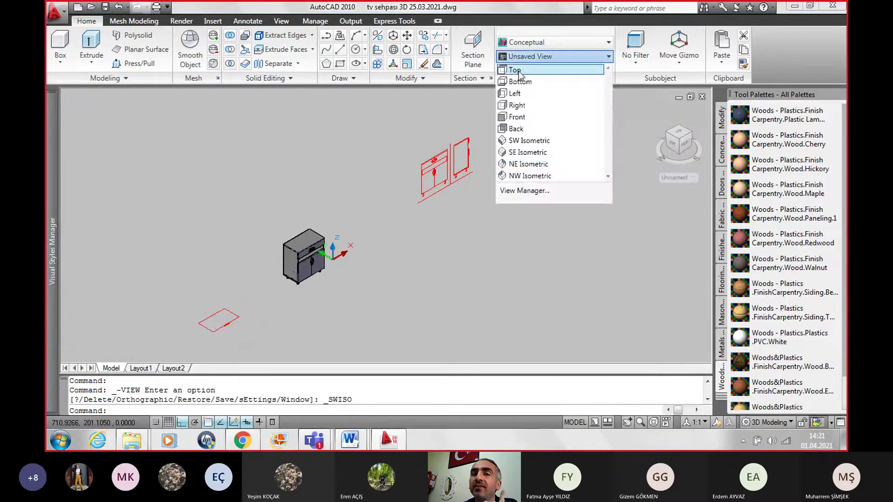
click(525, 116)
click(526, 42)
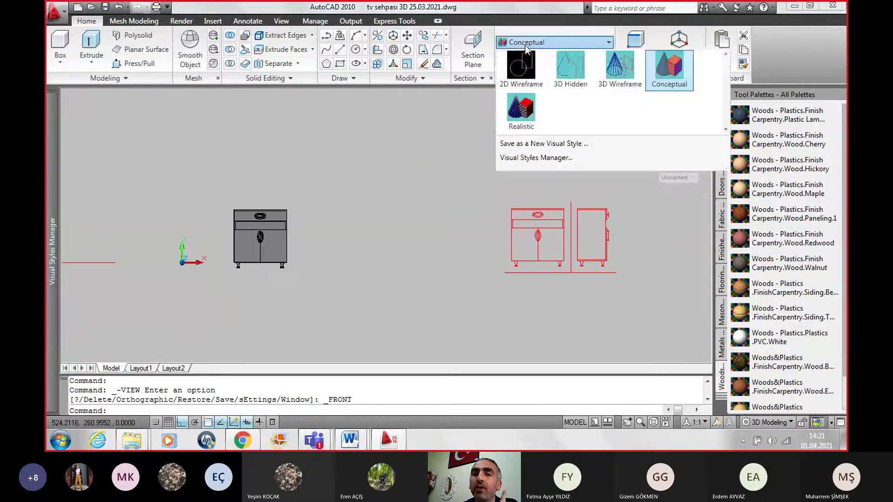
click(534, 56)
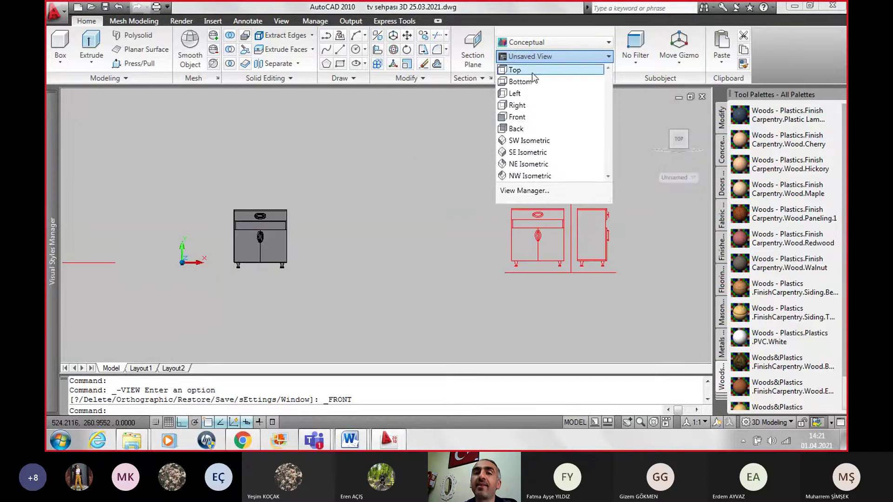
click(521, 117)
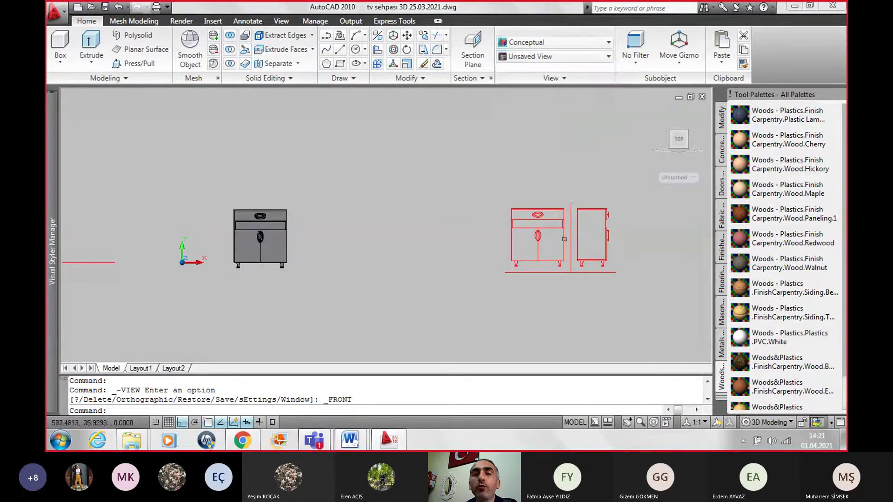
click(563, 245)
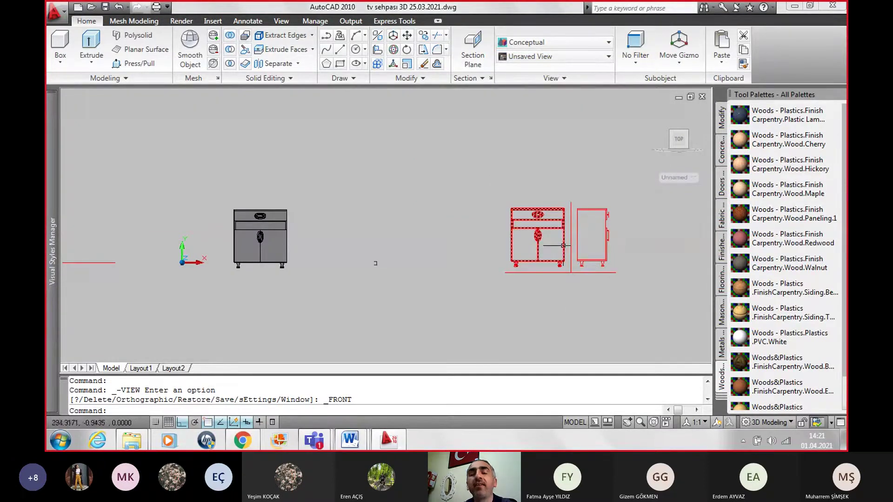
key(Escape)
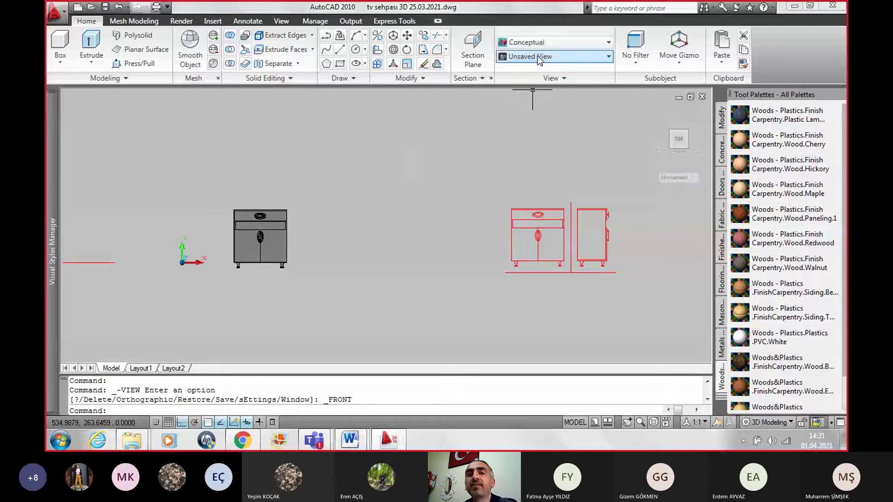
Step: Return to the Top view and select the red top-view rectangle
click(558, 56)
click(521, 68)
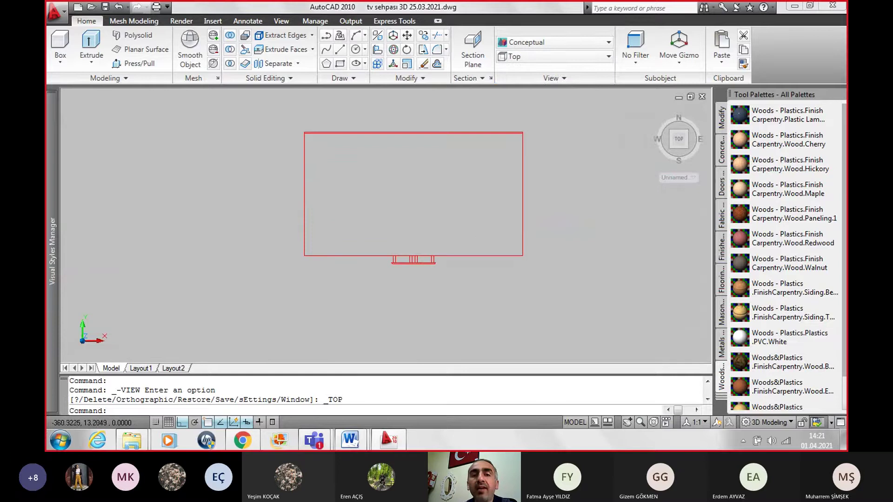
click(391, 133)
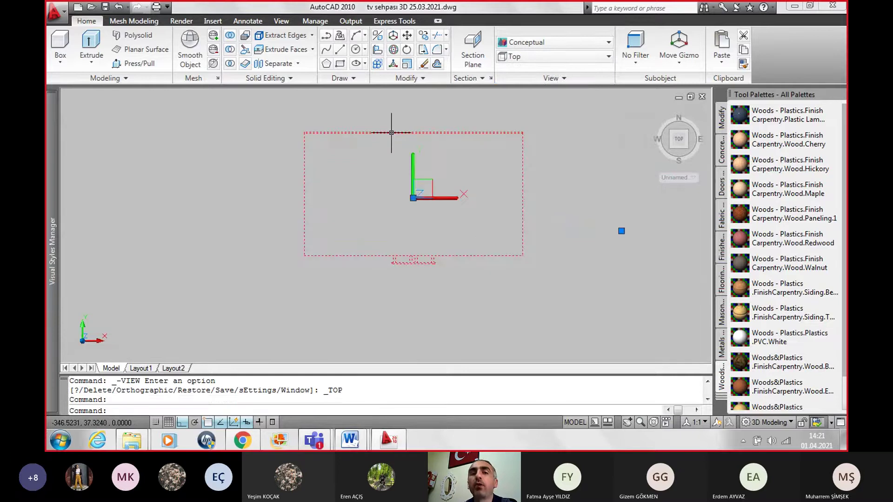
Step: Cut the top-view rectangle to the clipboard and switch to the Front view
right_click(391, 132)
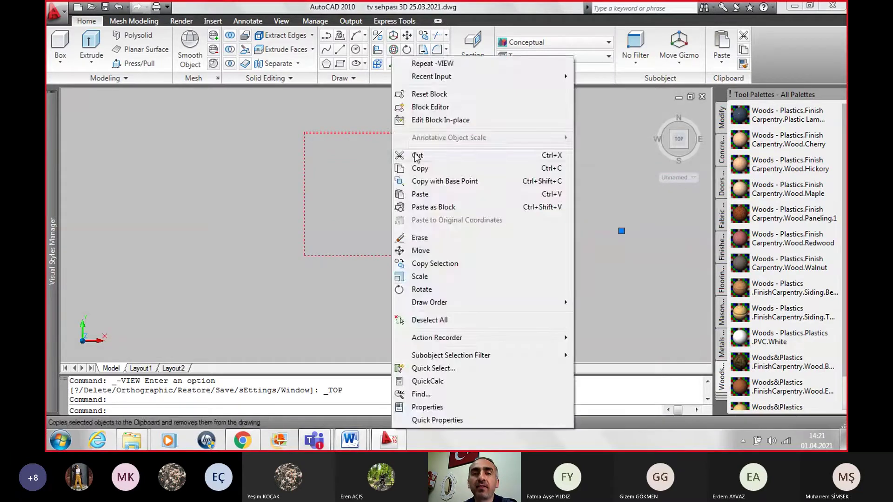
click(421, 235)
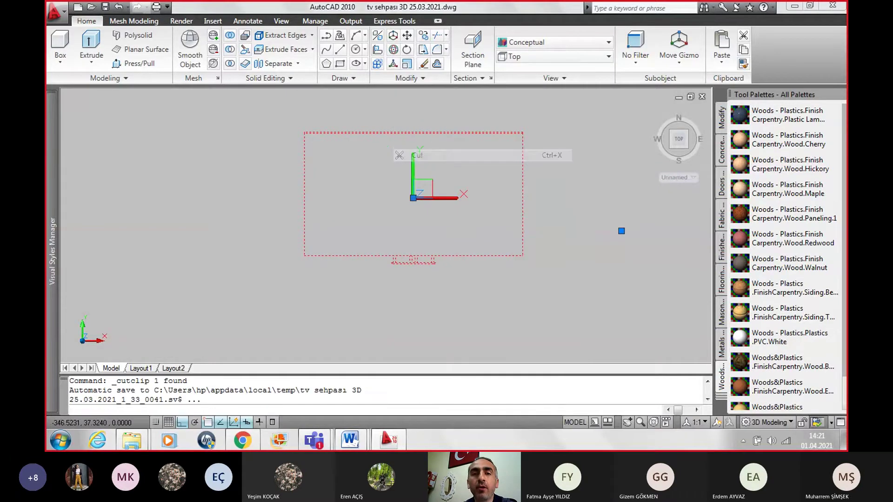
click(518, 57)
click(526, 119)
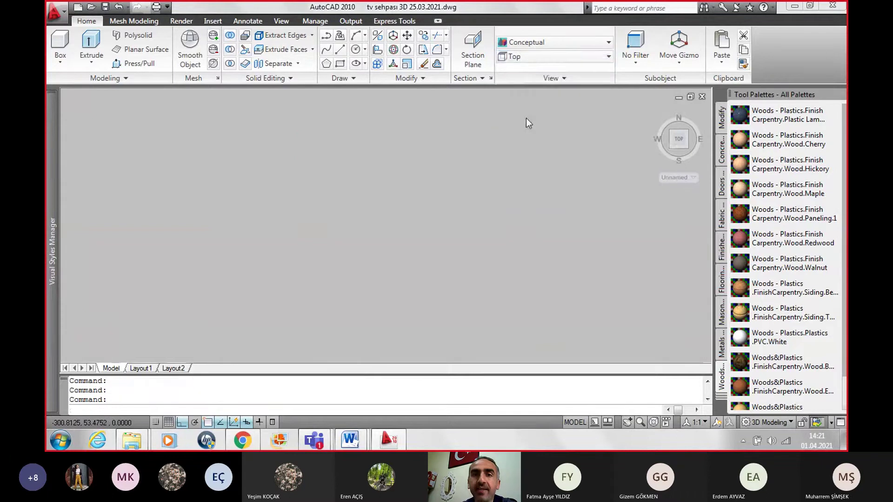
Step: Paste the top-view rectangle below the front elevation
middle_drag(564, 296, 456, 229)
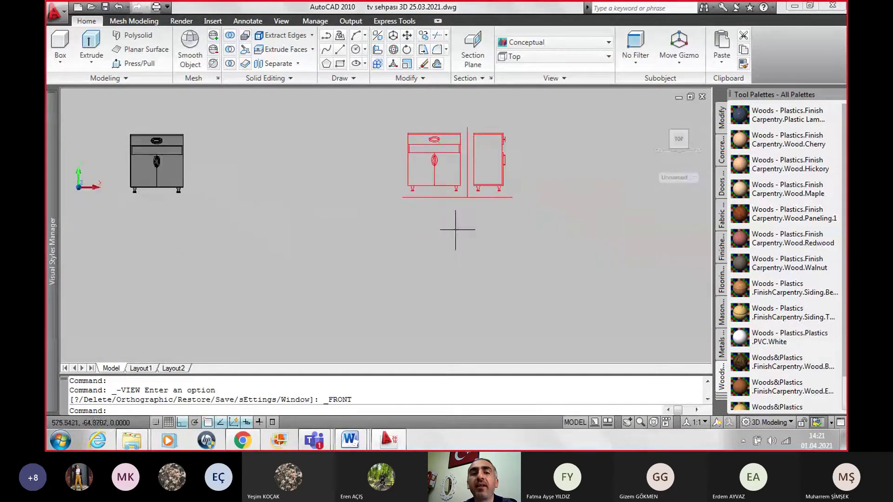
right_click(428, 246)
click(459, 240)
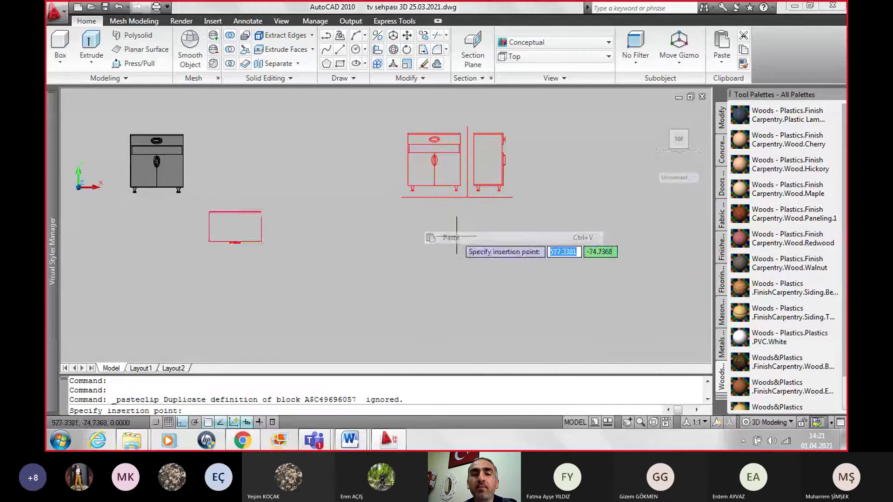
click(582, 273)
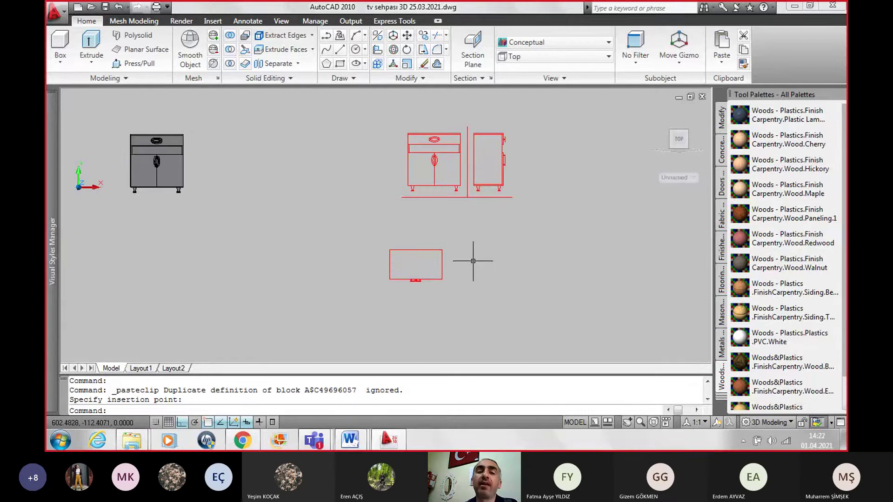
scroll(449, 230, up, 3)
scroll(450, 226, down, 2)
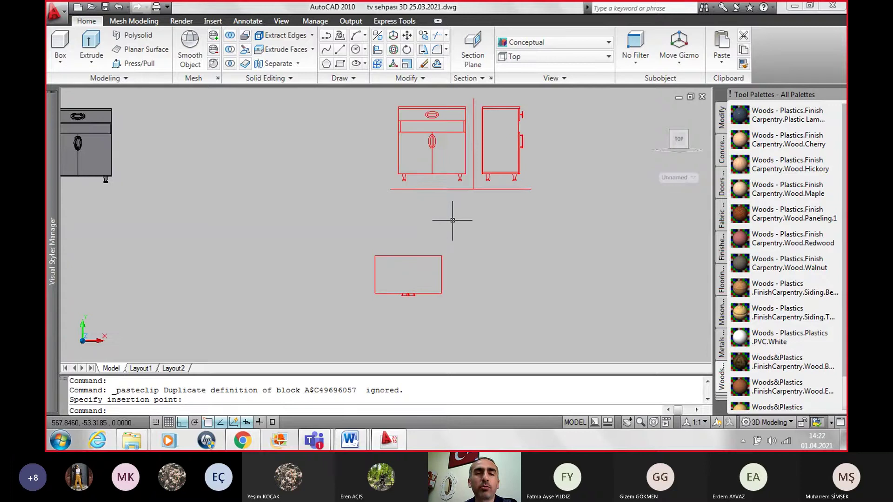
scroll(456, 216, up, 3)
scroll(453, 256, down, 3)
scroll(450, 255, up, 3)
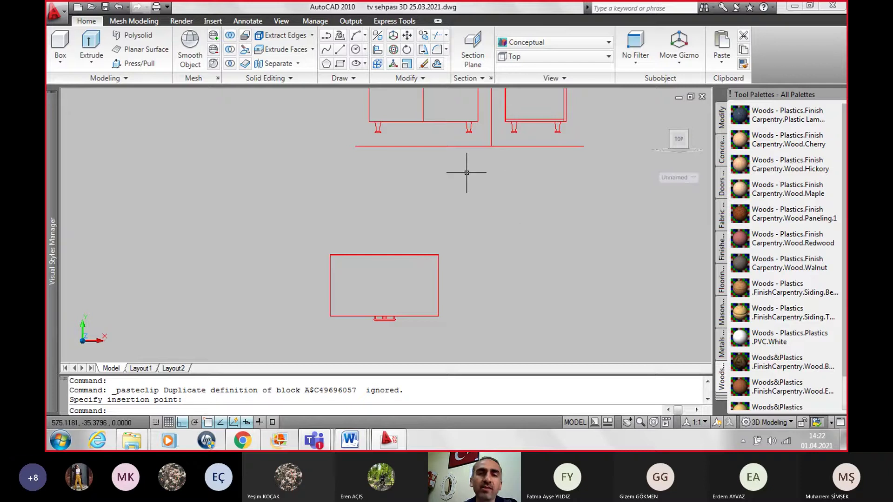
Step: Draw a helper polyline from the intersection 10 units down, then 10 units left
click(326, 49)
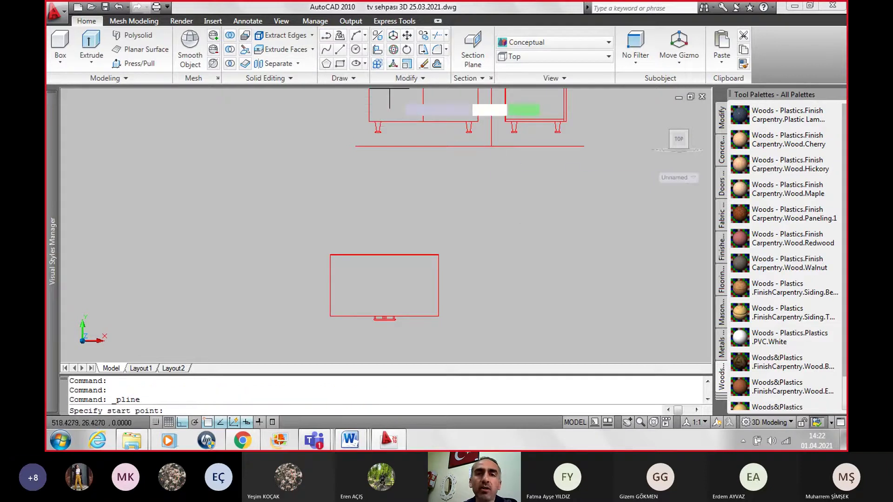
click(491, 146)
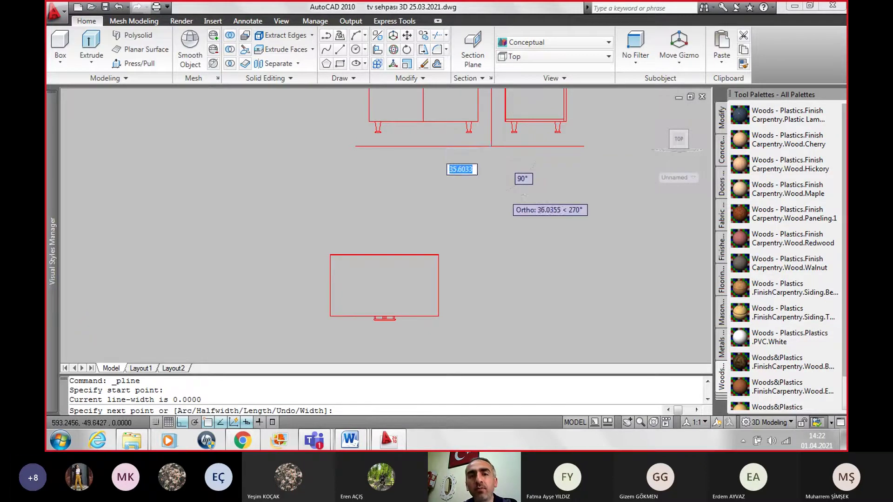
scroll(502, 191, up, 1)
text(10)
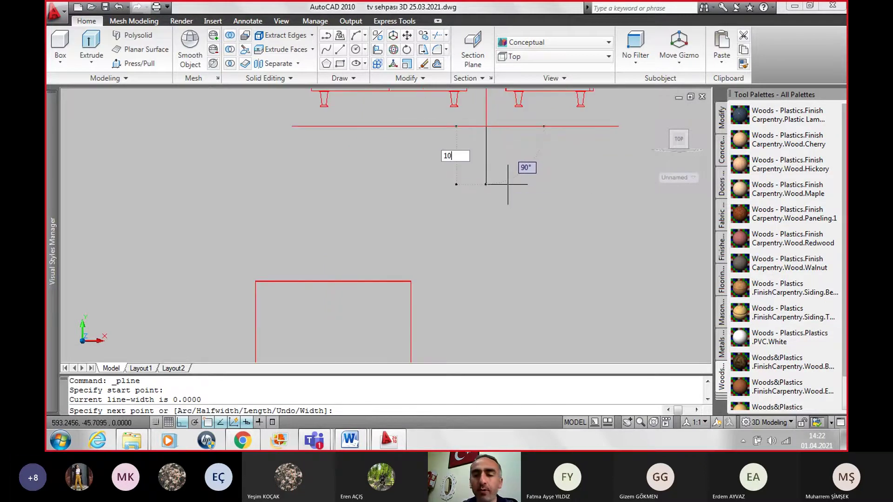
key(Return)
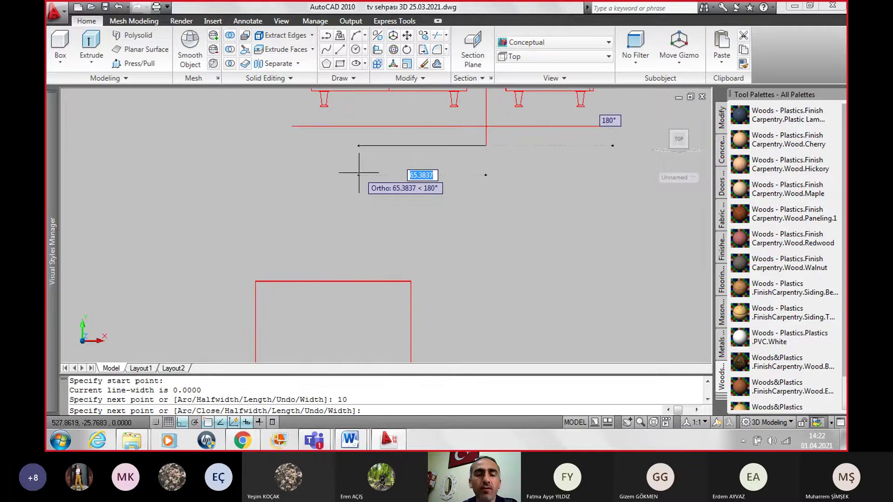
text(10)
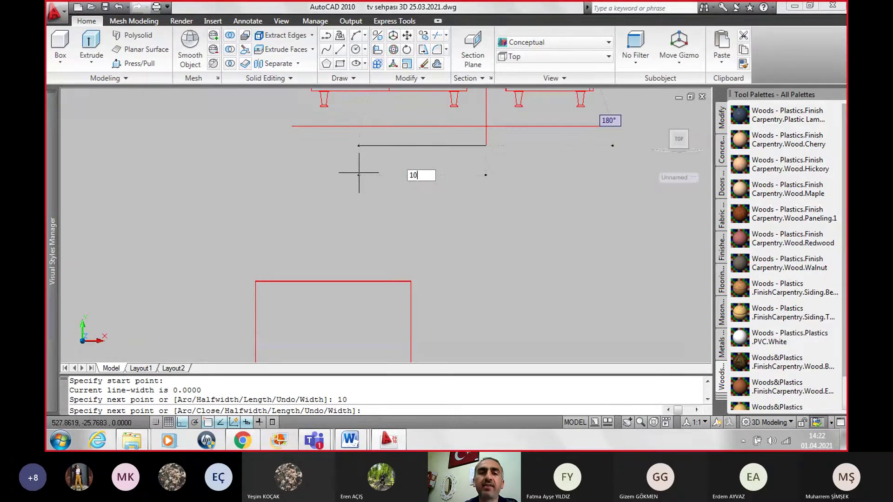
key(Return)
key(Escape)
scroll(398, 292, up, 2)
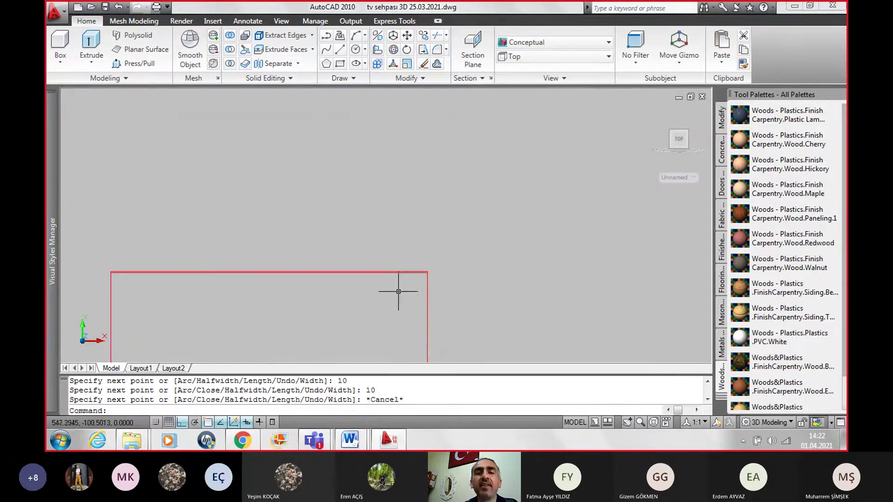
scroll(422, 270, down, 1)
scroll(434, 293, up, 1)
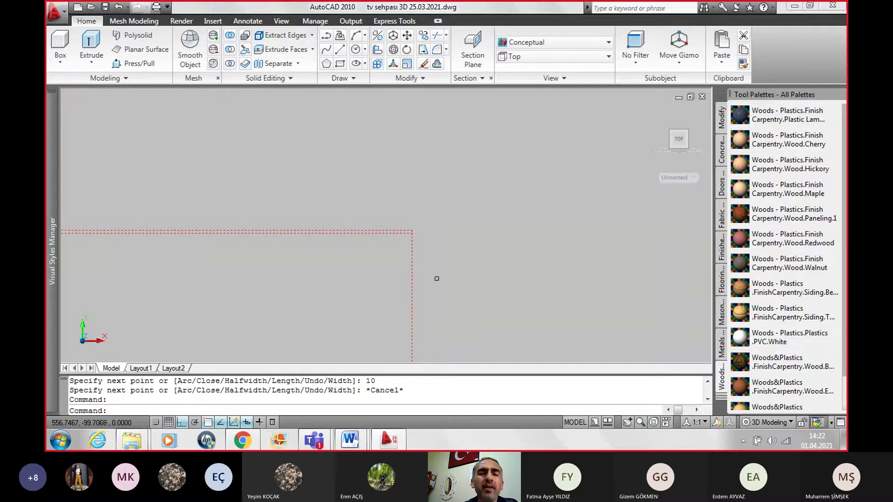
Step: Move the top-view rectangle by its corner to the helper polyline's end
click(409, 36)
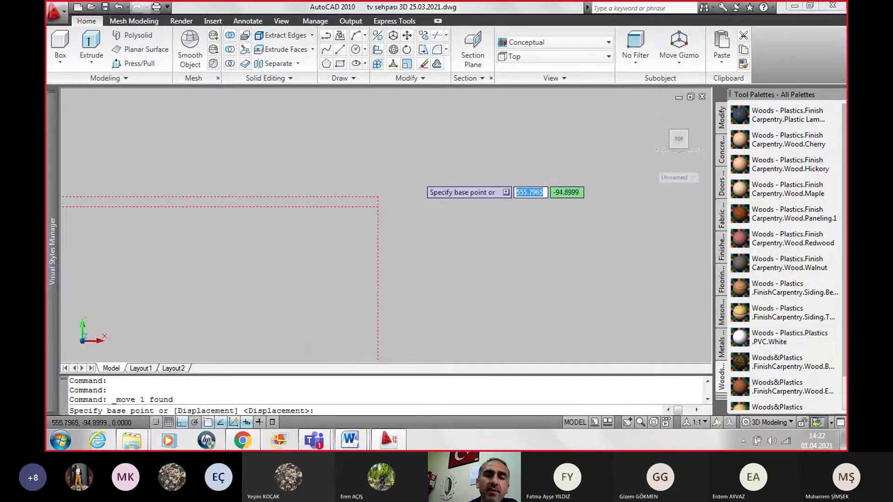
click(378, 196)
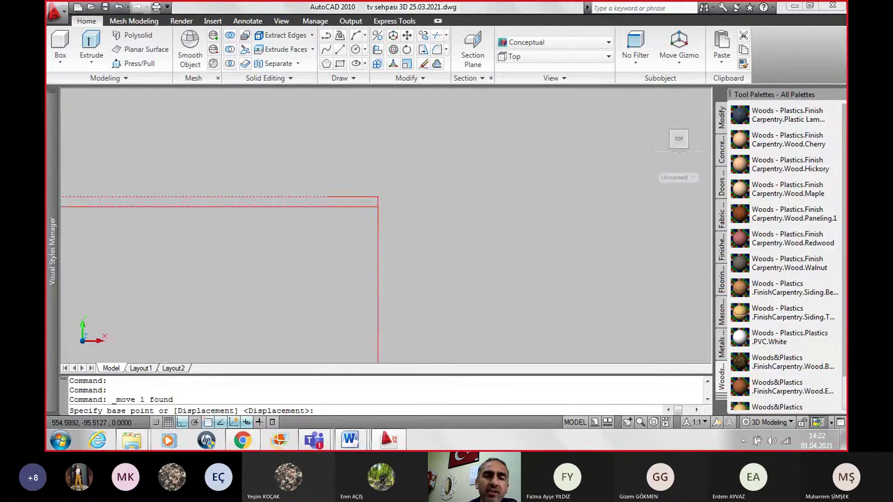
scroll(442, 195, down, 3)
scroll(471, 178, down, 3)
middle_drag(470, 177, 459, 294)
scroll(430, 280, up, 2)
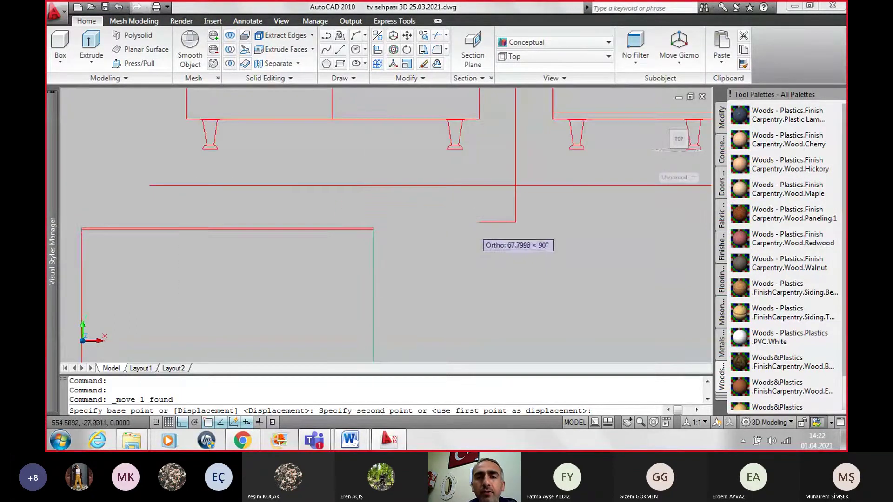
click(503, 231)
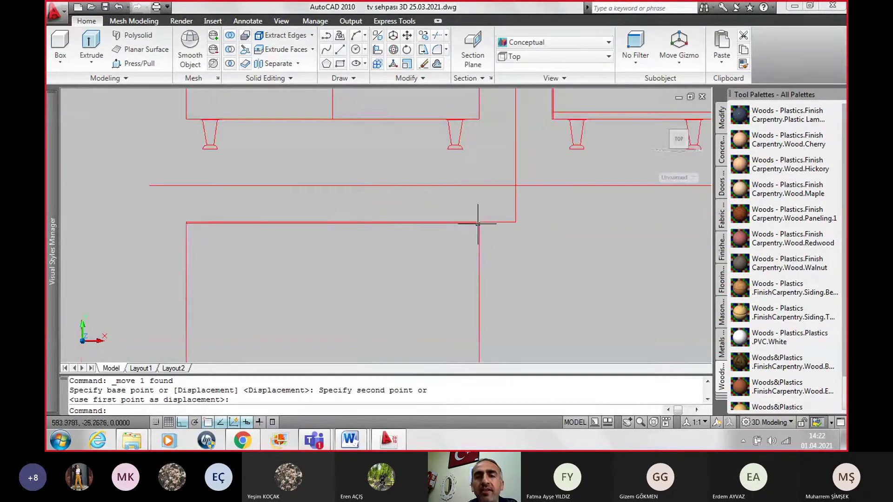
Step: Delete the small helper line and reframe the repositioned rectangle
click(513, 231)
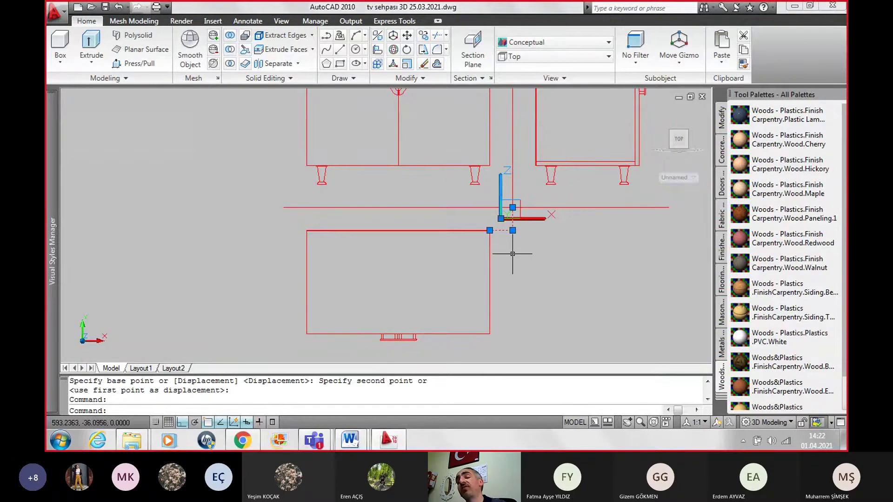
key(Delete)
scroll(486, 282, down, 2)
middle_drag(484, 279, 464, 219)
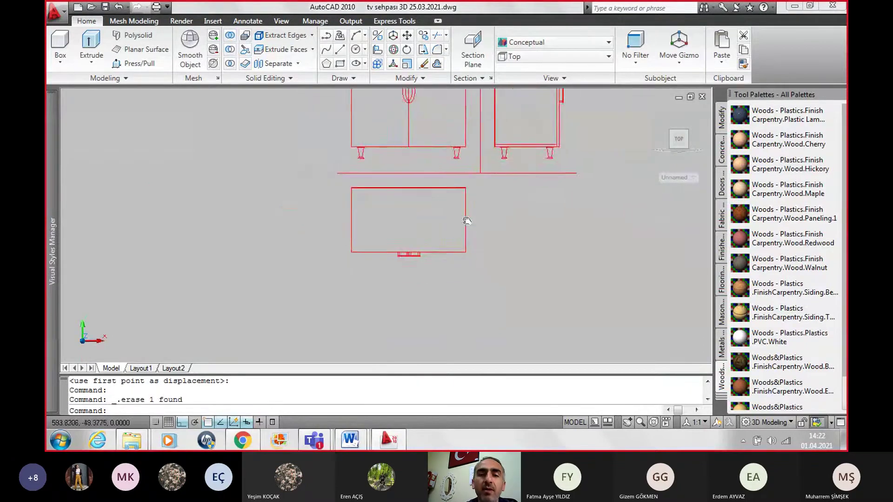
scroll(504, 227, up, 3)
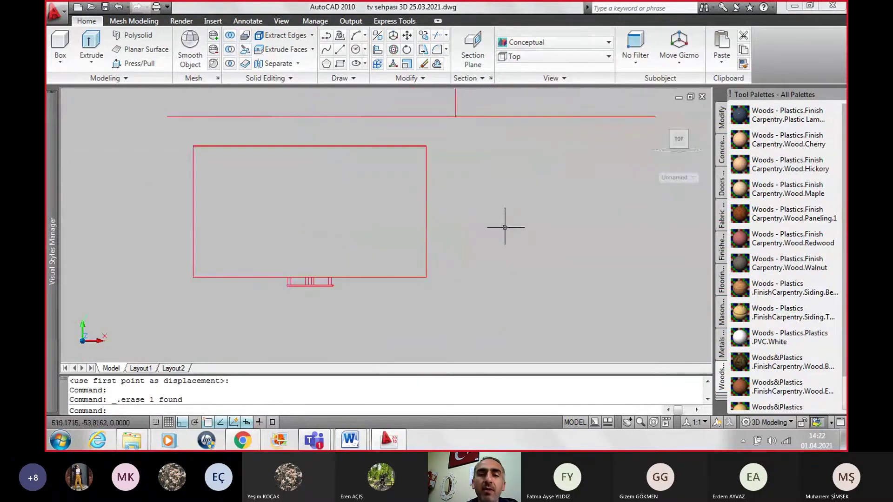
Step: Draw the 68.3-long dividing line from the red lines' intersection
click(340, 50)
click(455, 117)
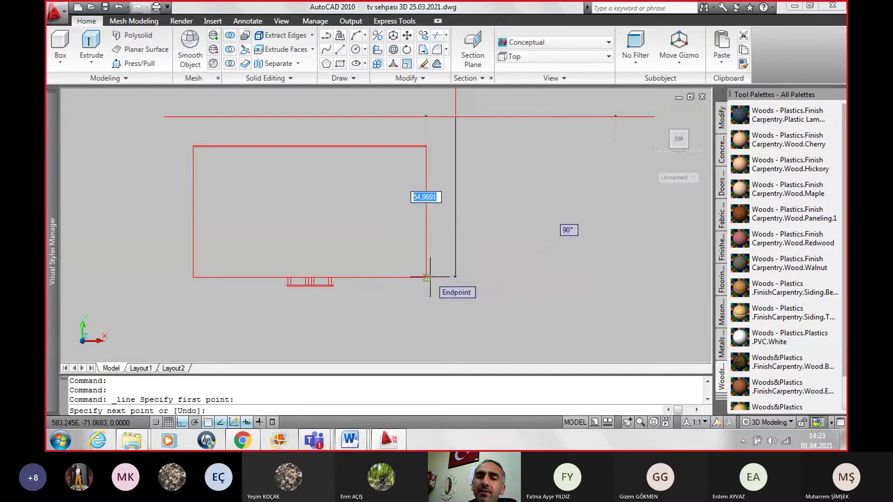
scroll(333, 320, up, 2)
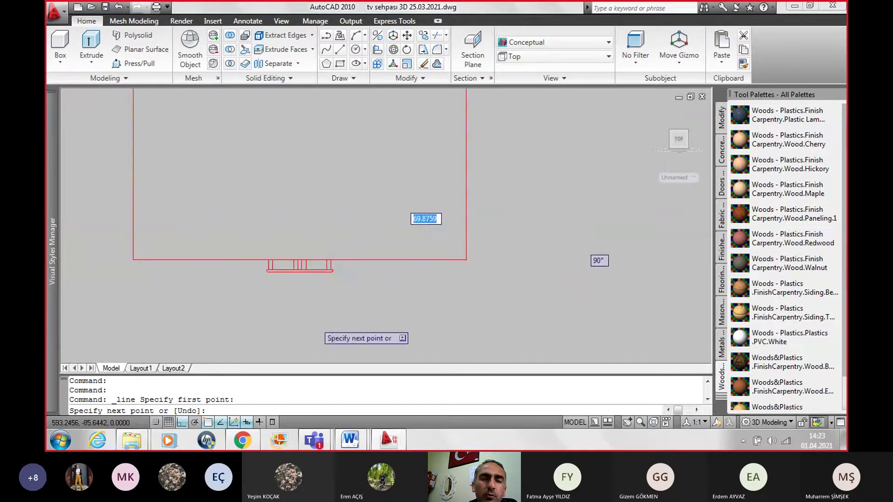
scroll(333, 321, up, 1)
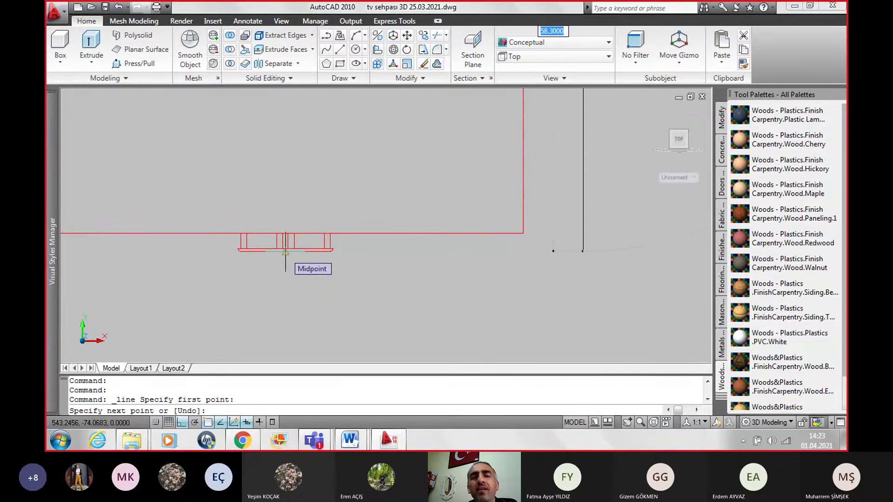
scroll(286, 251, down, 2)
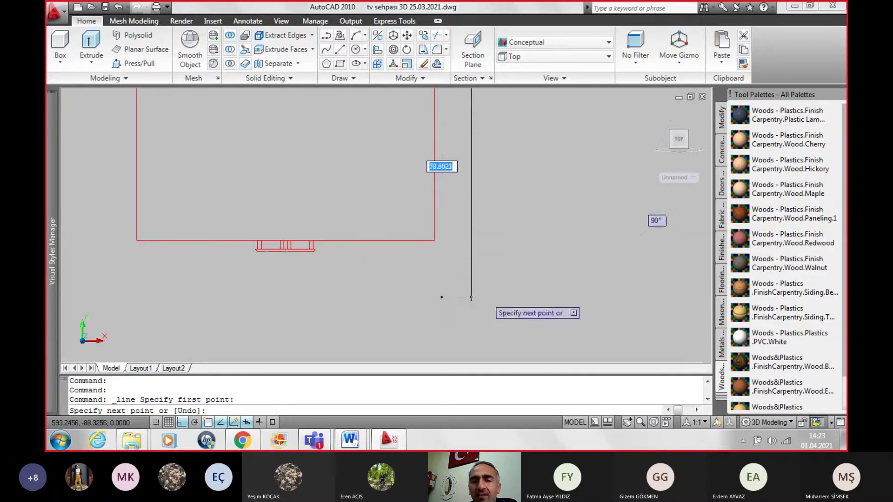
text(6)
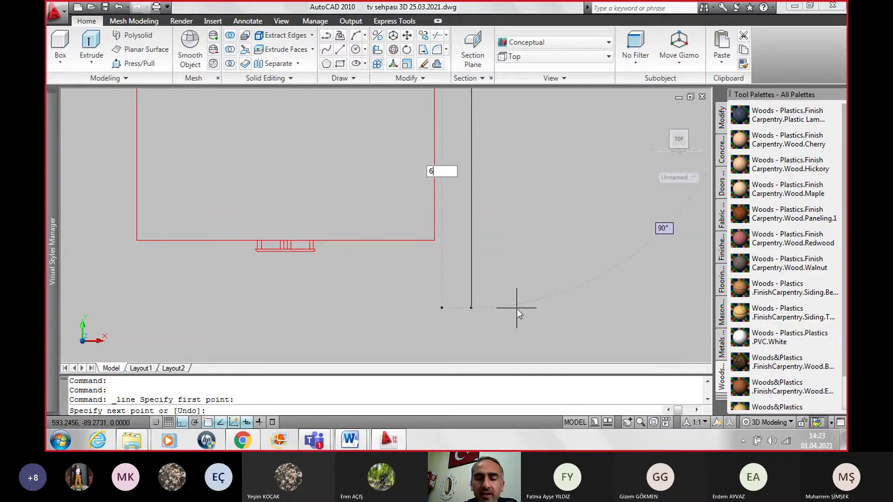
text(8.3)
key(Return)
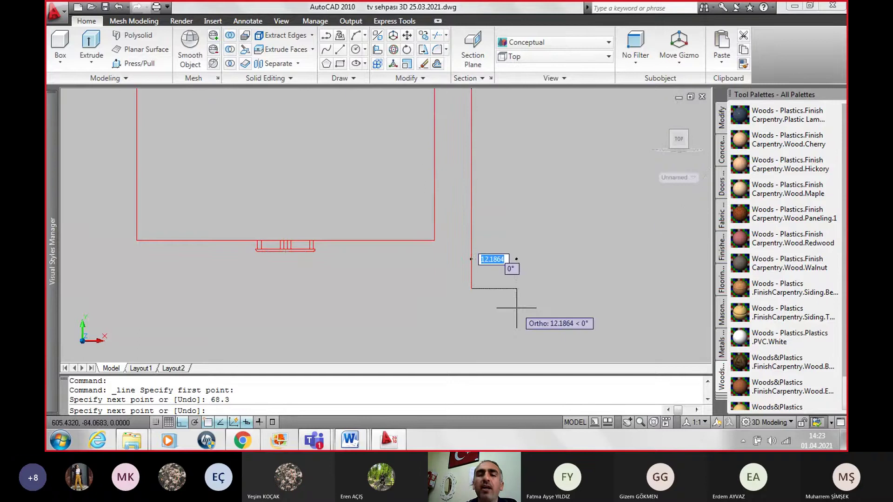
key(Escape)
Step: Pan to frame the front, side and top views and show the preset views list
scroll(532, 253, down, 3)
scroll(539, 236, down, 2)
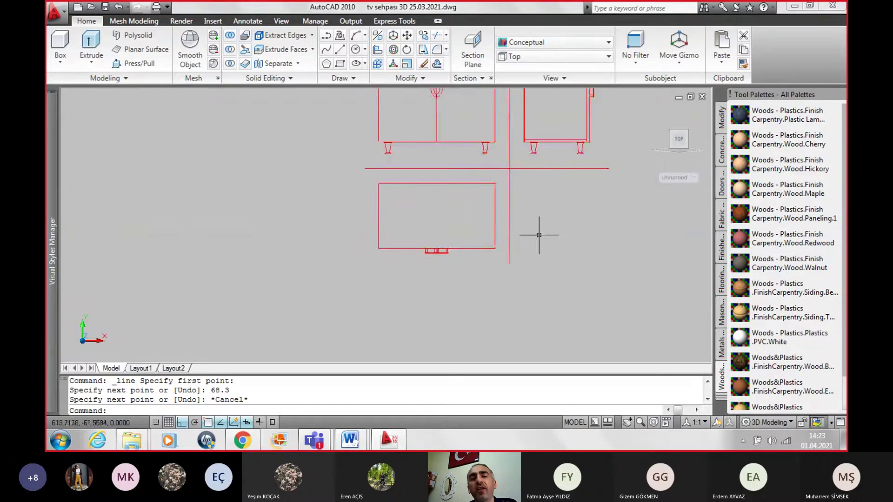
scroll(541, 227, down, 3)
middle_drag(542, 228, 436, 268)
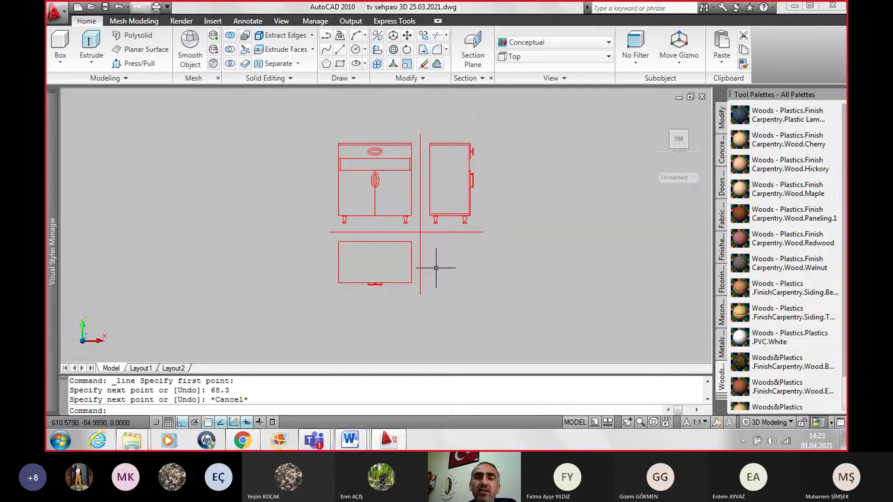
click(529, 58)
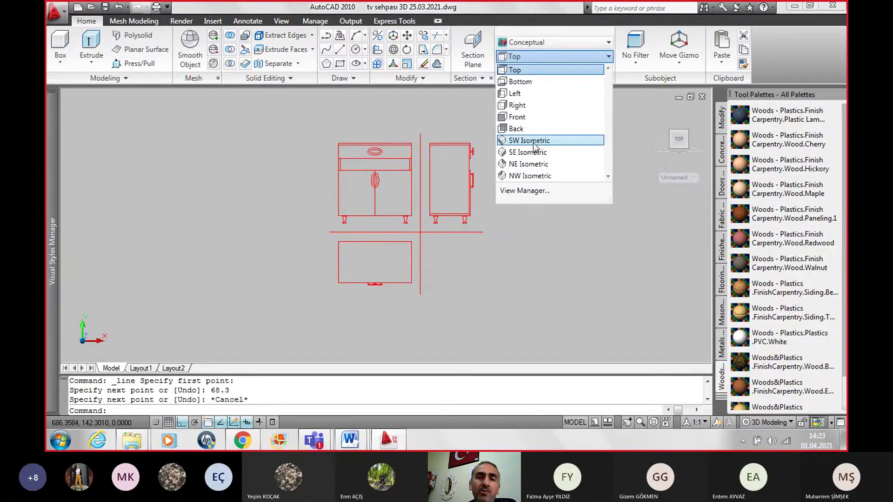
Step: Switch the view to SW Isometric
click(533, 141)
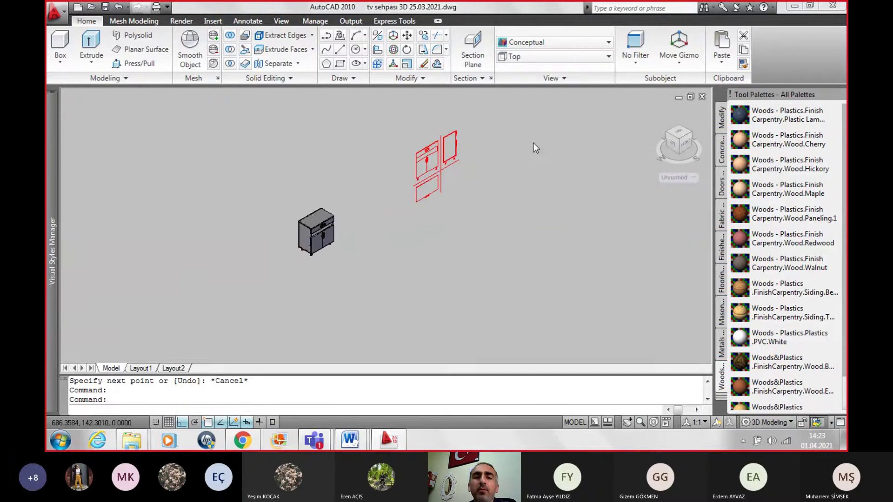
scroll(279, 242, up, 3)
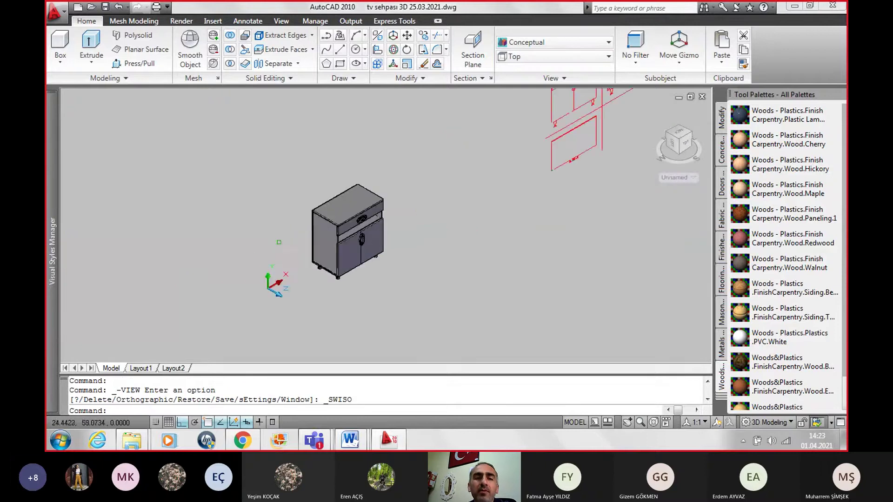
scroll(330, 258, up, 3)
Step: Flatshot the cabinet into a new block placed right of the model, then select it
text(flatshot)
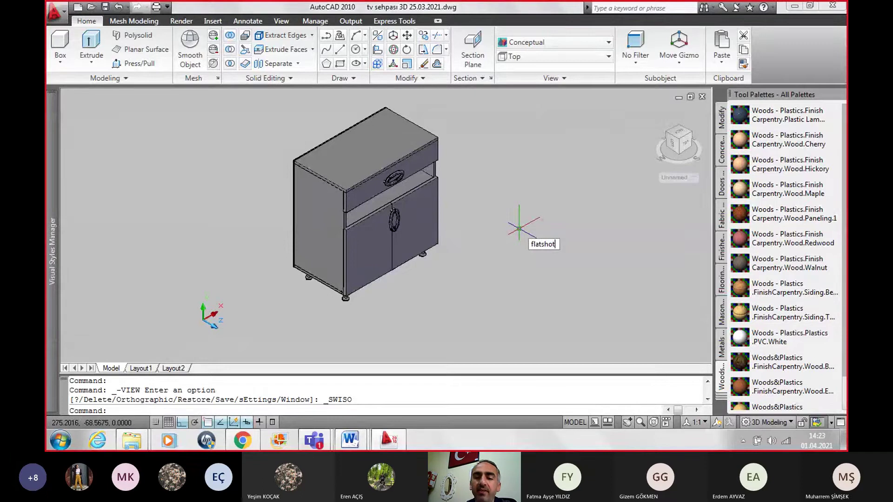
key(Return)
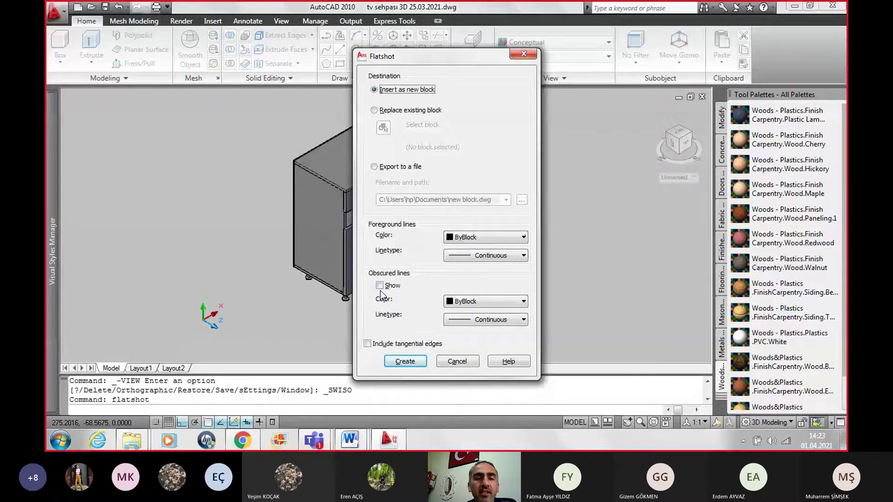
click(408, 361)
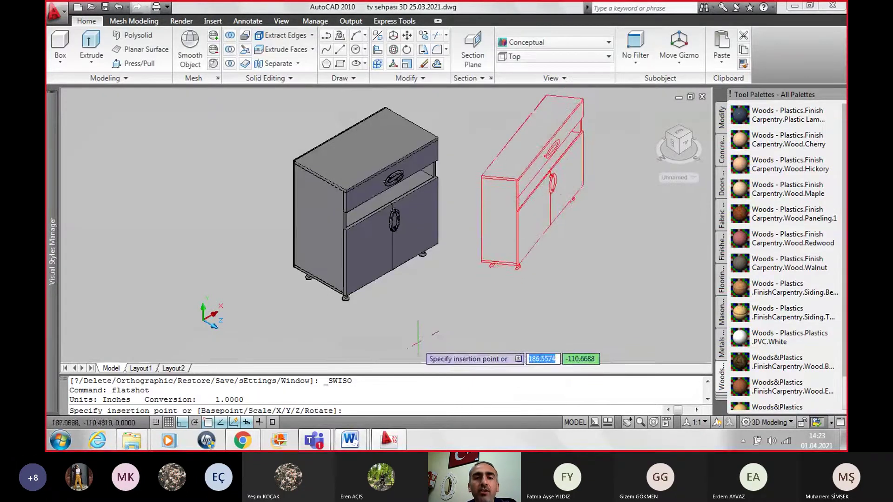
click(464, 323)
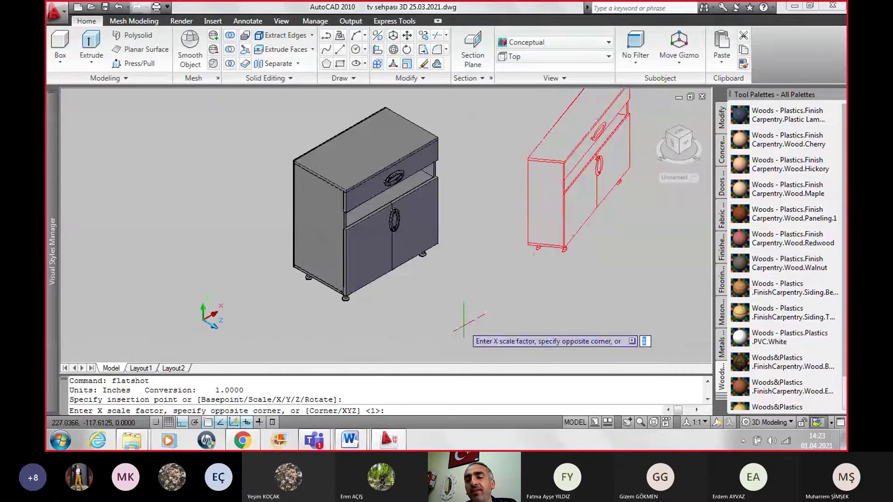
key(Return)
key(Return)
key(Return)
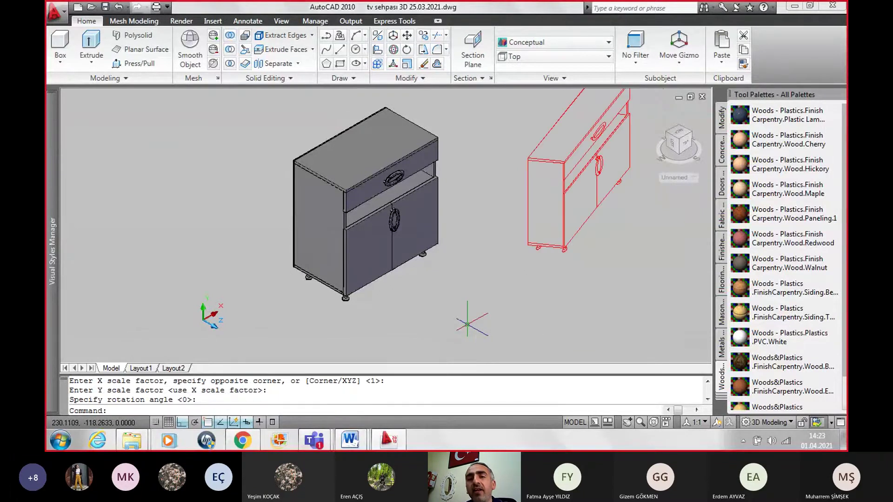
scroll(468, 315, down, 2)
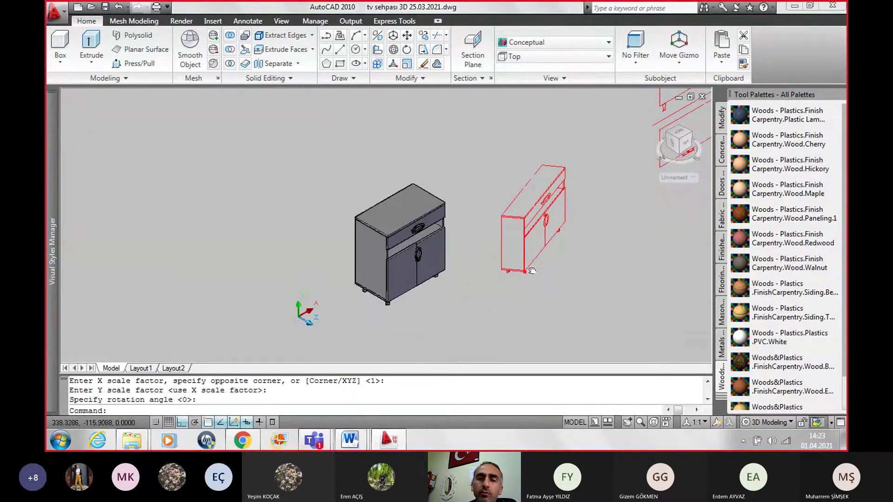
middle_drag(531, 271, 494, 261)
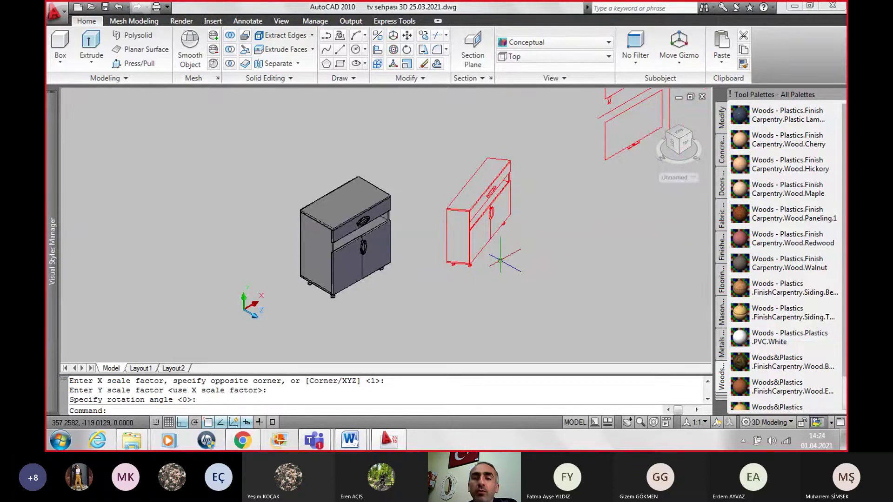
click(467, 208)
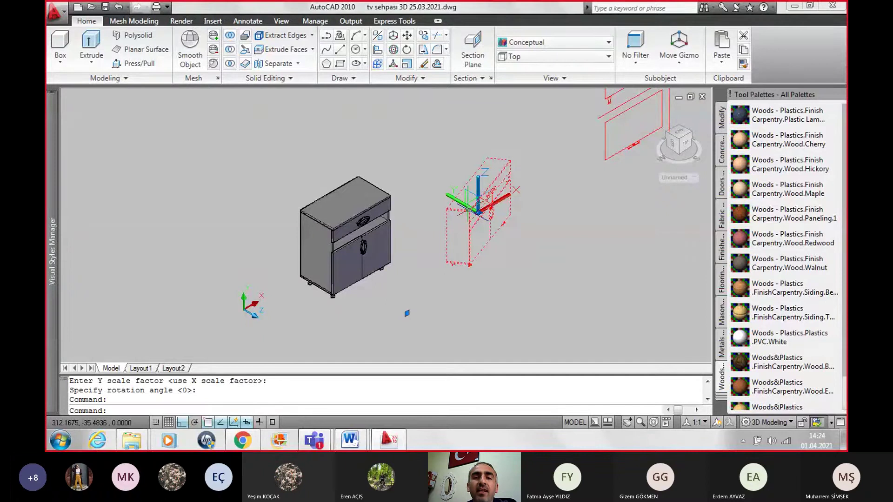
right_click(468, 209)
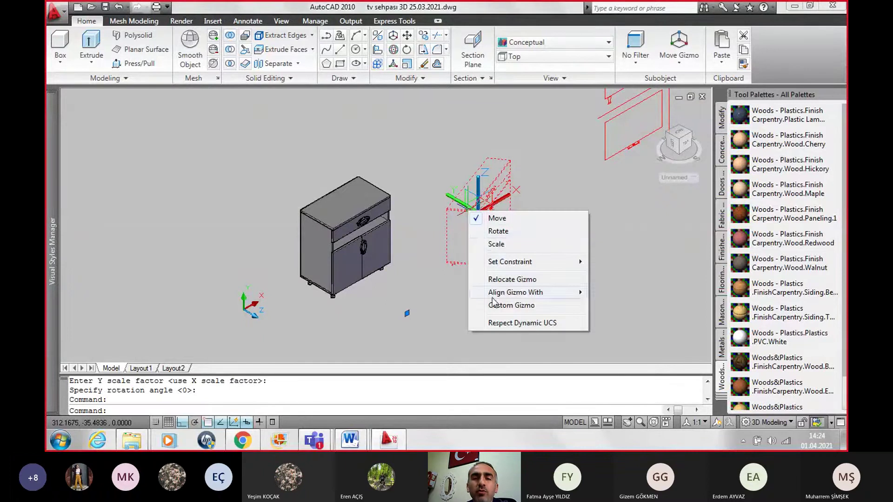
Step: Reselect the flattened cabinet block and cut it to the clipboard with Ctrl+X
click(447, 298)
click(483, 300)
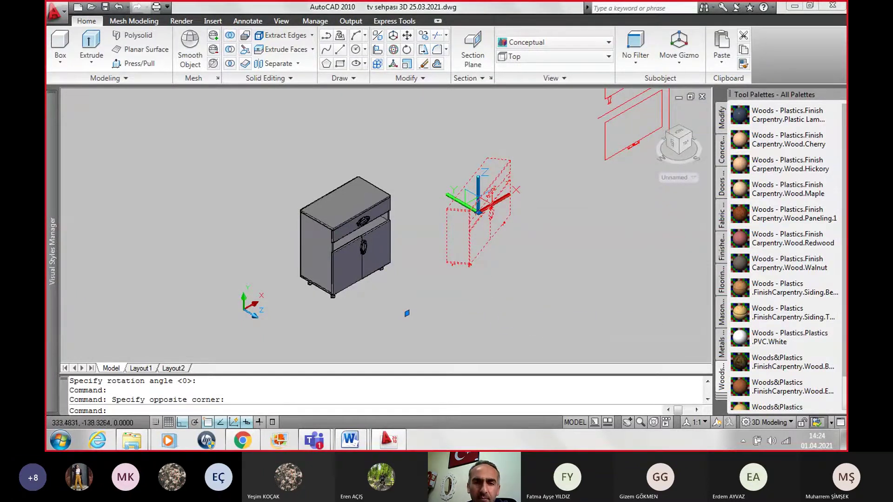
key(Escape)
click(469, 266)
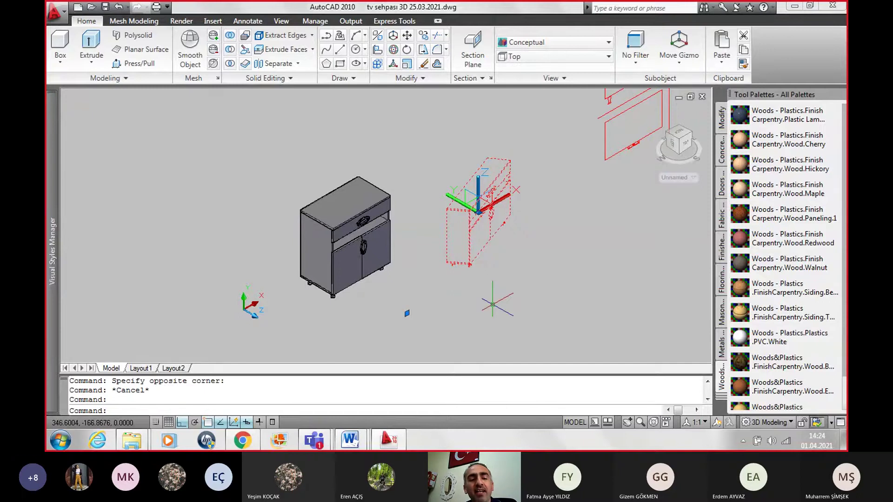
key(ctrl+x)
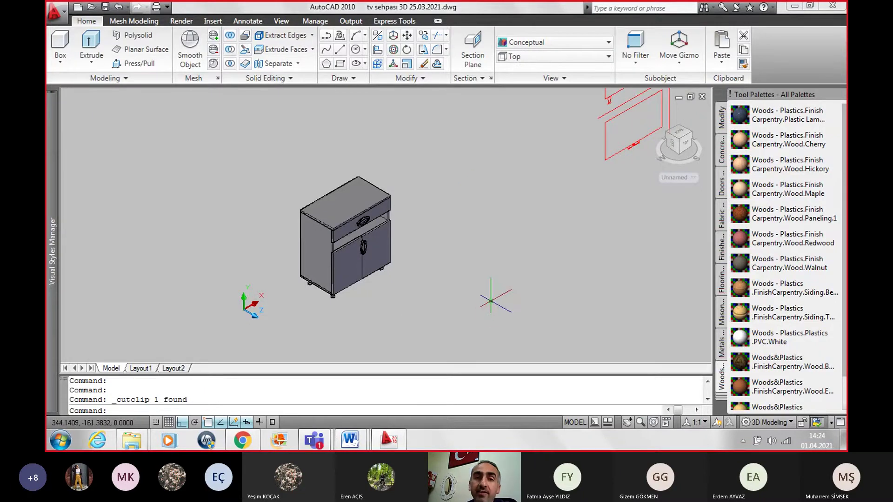
click(545, 58)
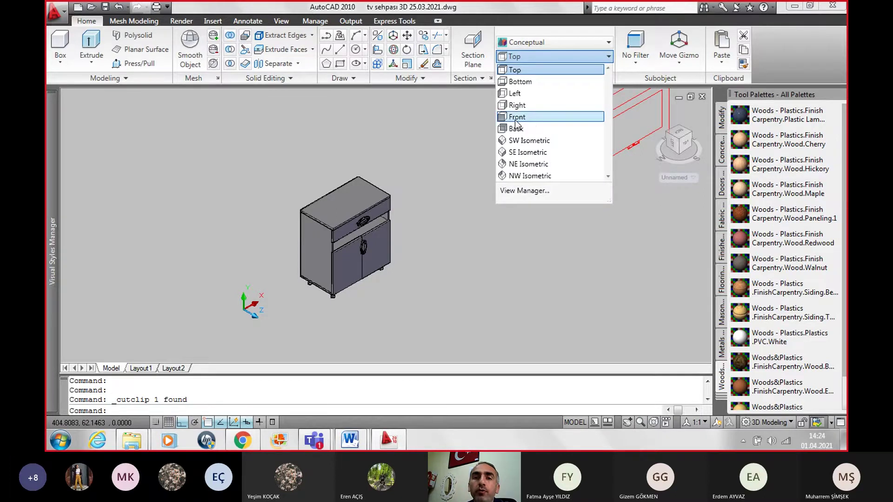
Step: Switch to the Front view and paste the isometric drawing below the red views
click(516, 118)
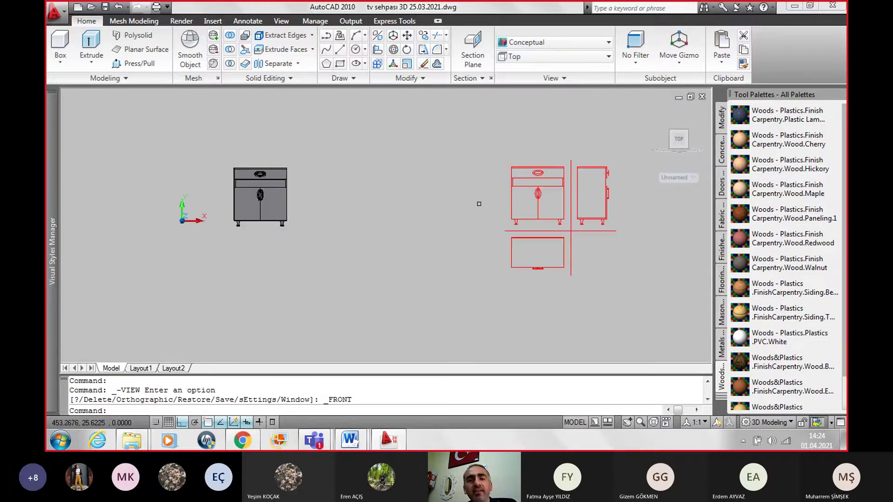
key(ctrl+v)
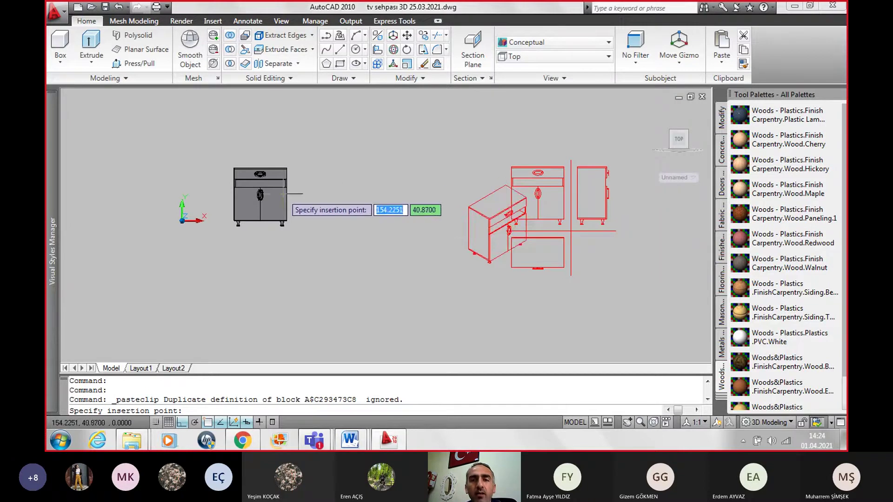
click(406, 291)
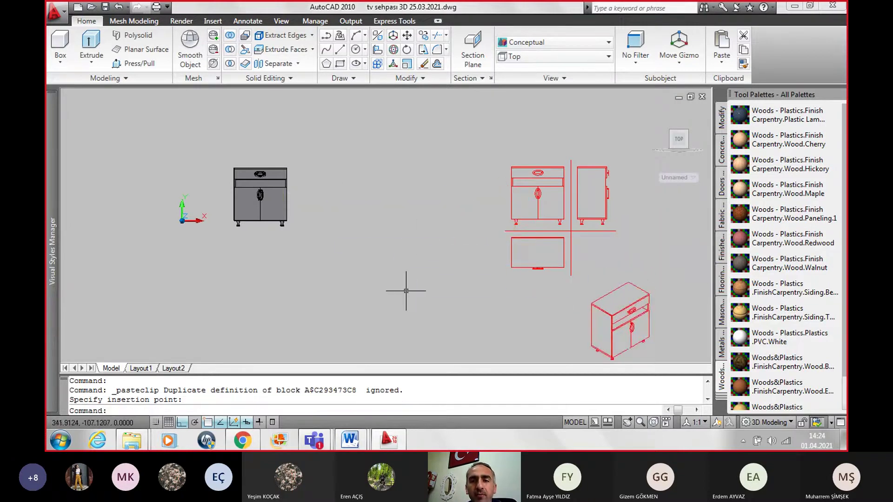
middle_drag(423, 237, 381, 219)
scroll(598, 285, up, 2)
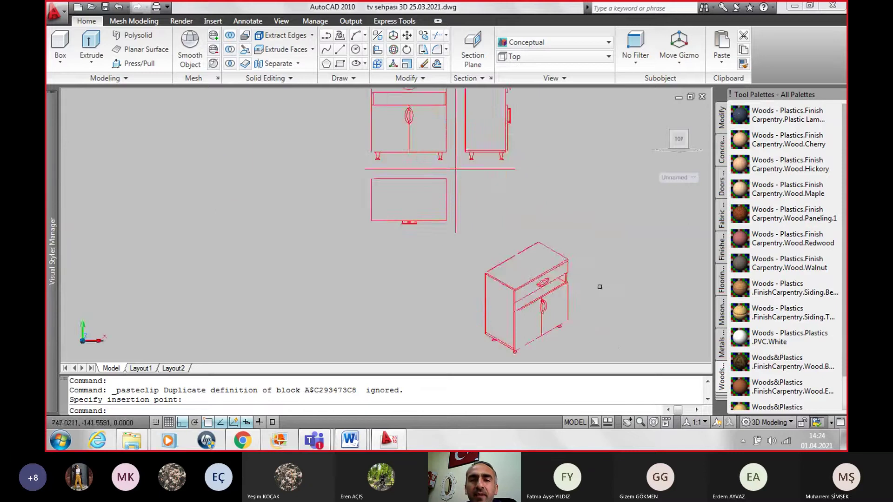
scroll(598, 285, down, 3)
Step: Move the isometric drawing up beside the top view
click(563, 283)
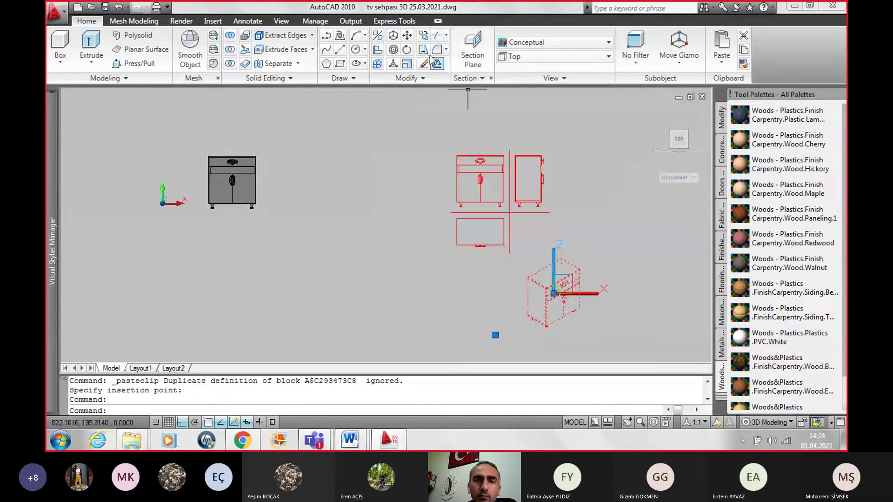
click(407, 35)
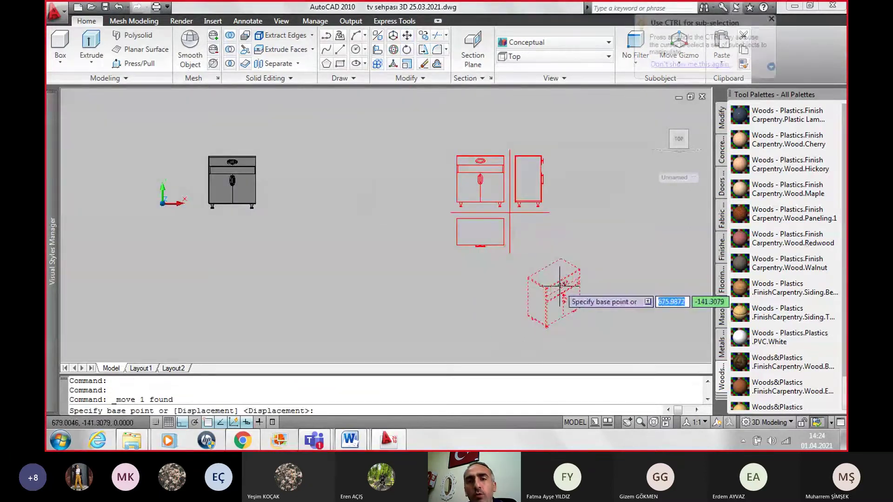
click(557, 293)
click(558, 253)
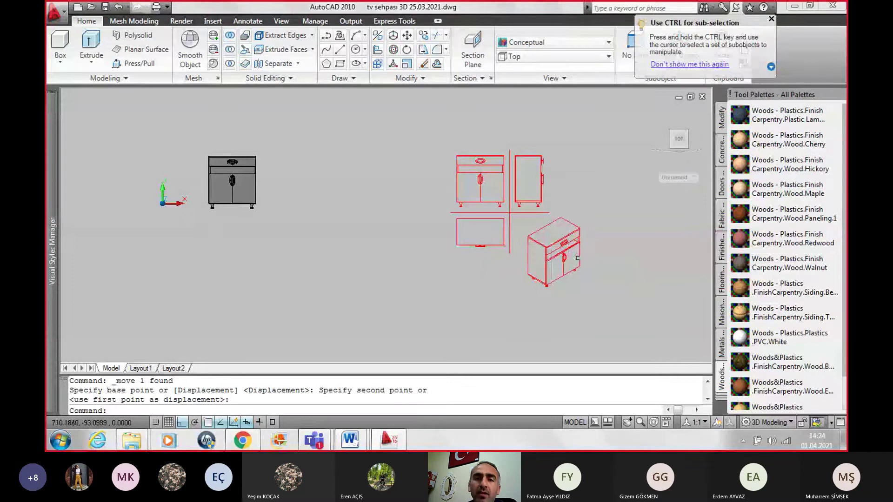
middle_drag(607, 243, 572, 259)
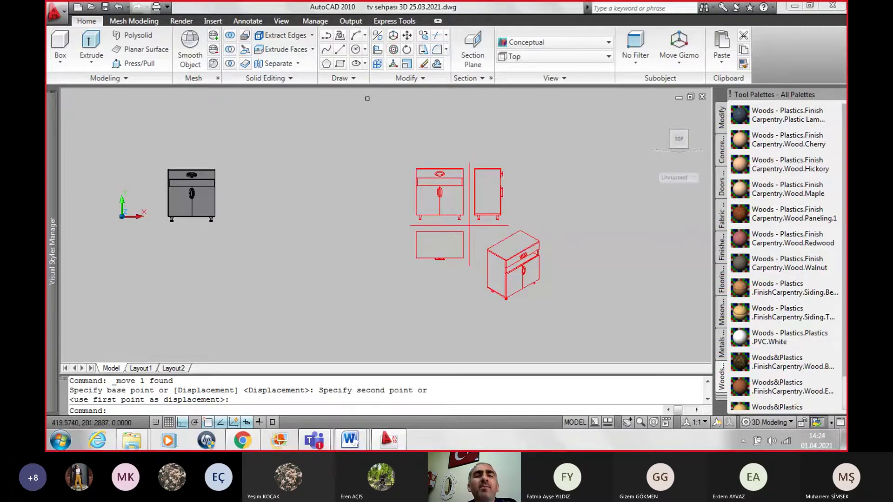
Step: Draw a rectangular frame around the front, side and top views, then select the isometric cabinet
click(340, 64)
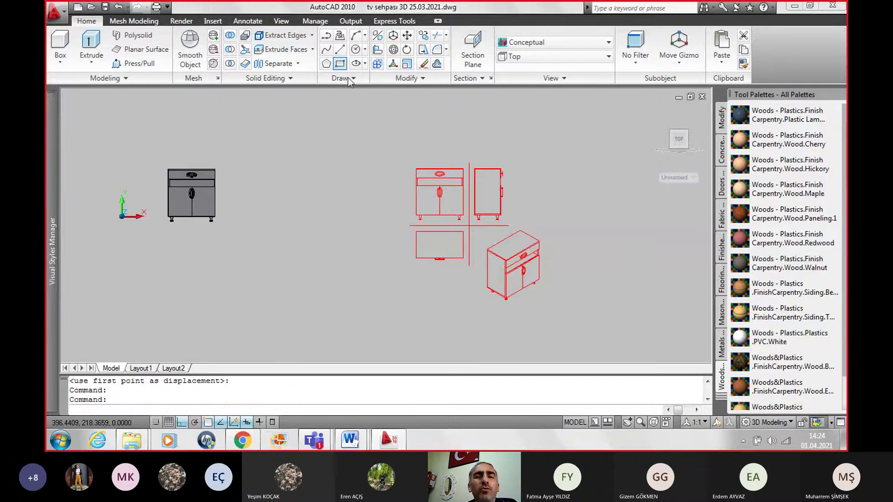
scroll(427, 216, up, 1)
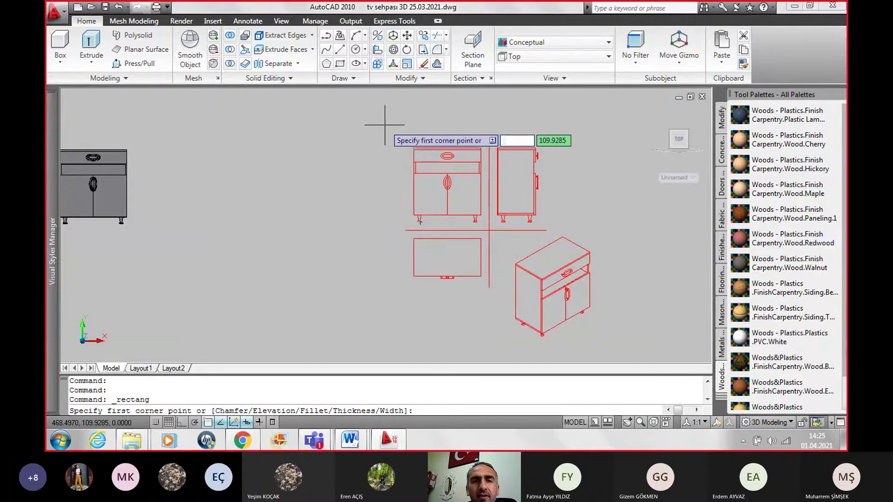
click(376, 119)
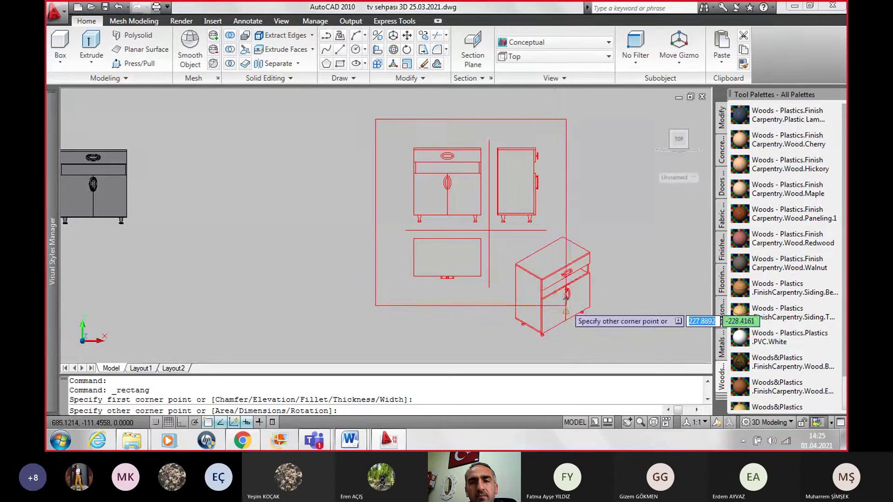
click(566, 308)
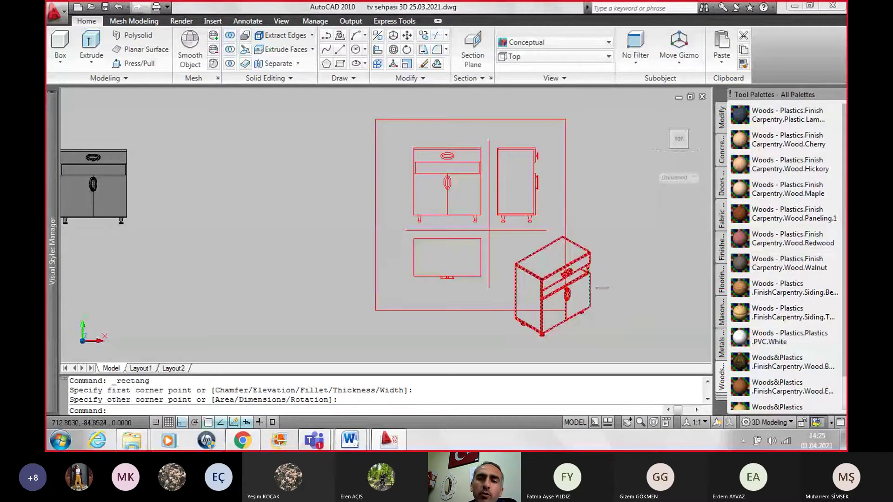
click(589, 279)
click(407, 36)
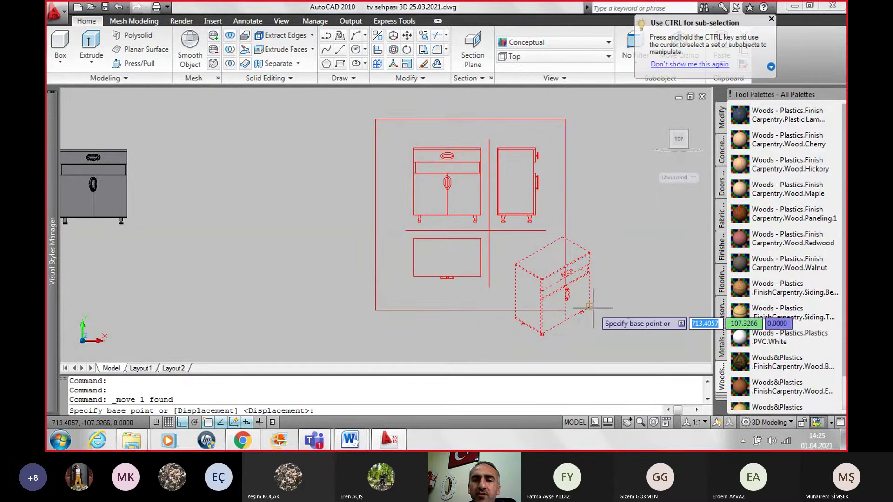
Step: Move the isometric cabinet just left of the views frame
click(589, 308)
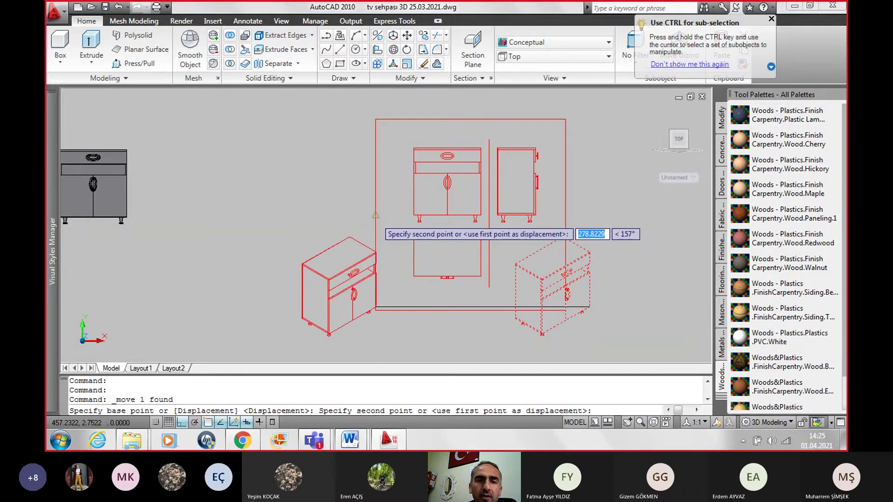
click(376, 216)
scroll(339, 139, down, 1)
click(314, 203)
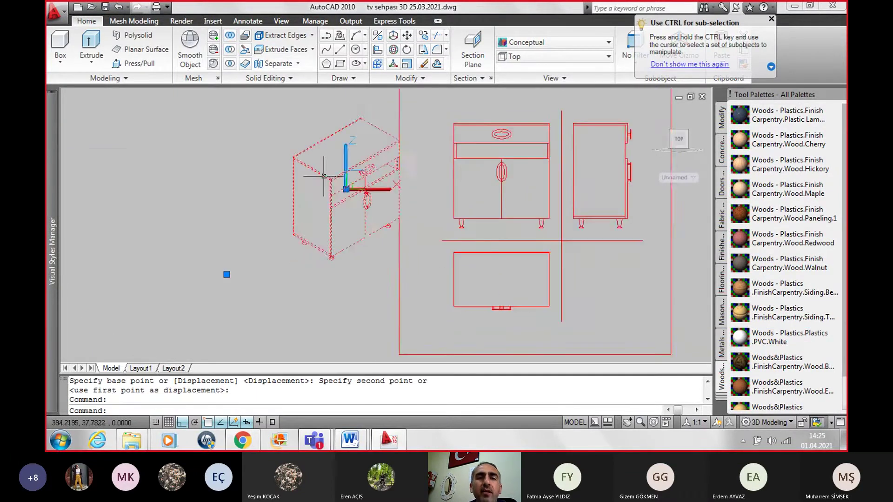
click(407, 35)
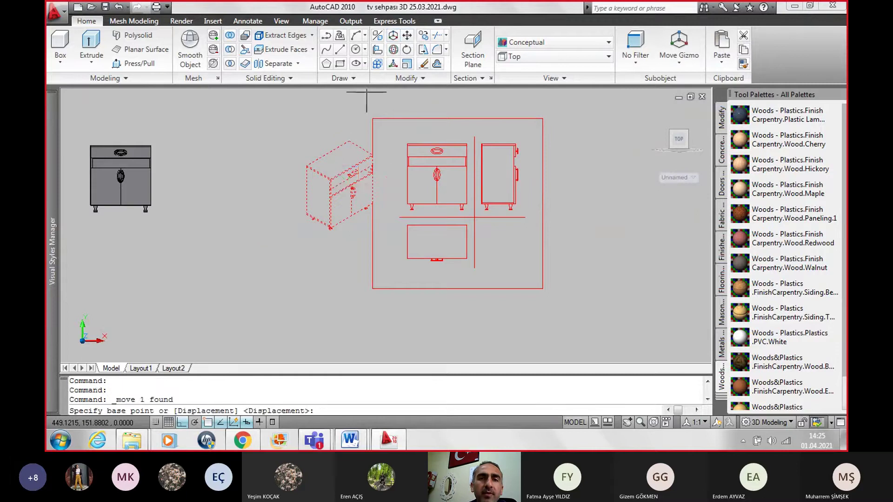
click(337, 165)
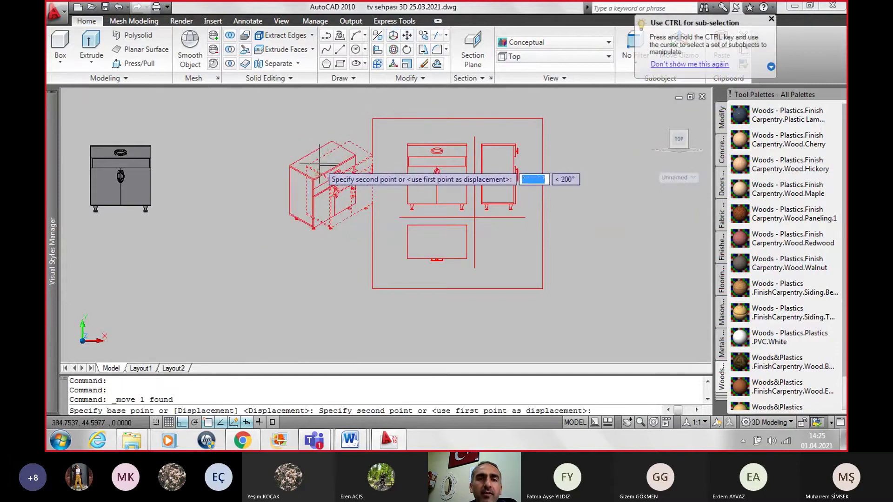
click(319, 165)
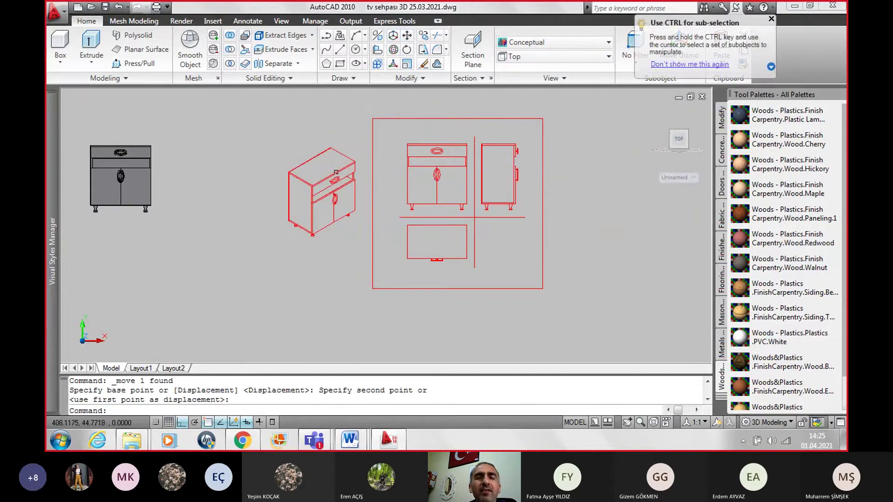
Step: Draw a second rectangle from the views frame's bottom-left corner enclosing the isometric cabinet
click(340, 65)
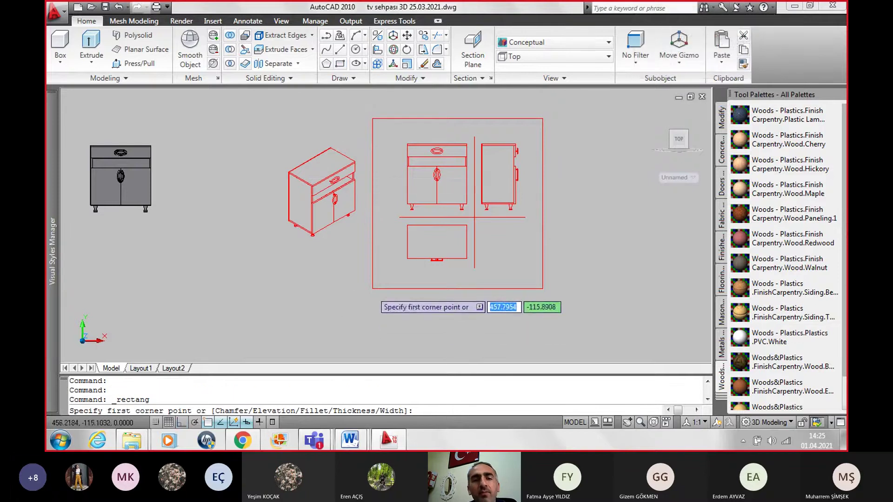
click(372, 289)
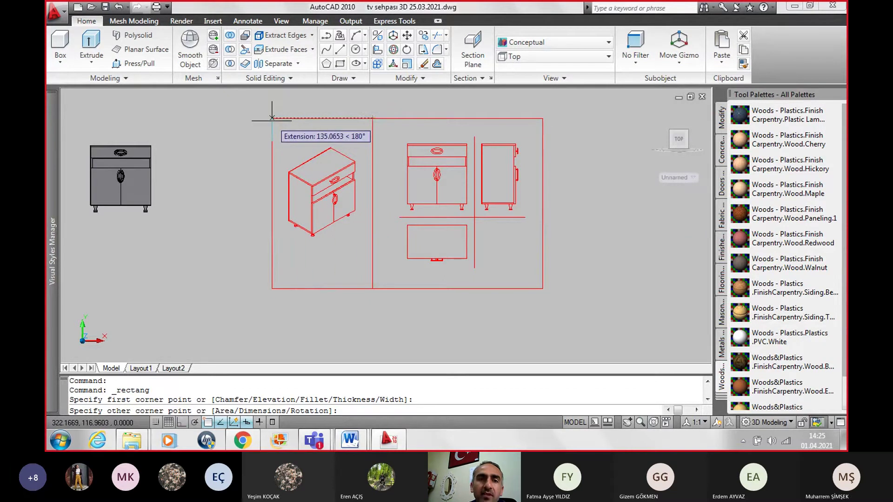
click(269, 119)
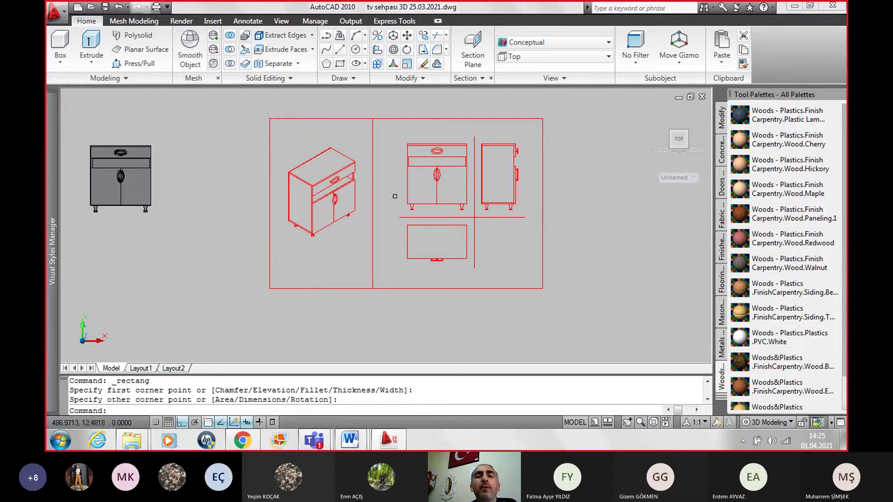
scroll(395, 196, up, 2)
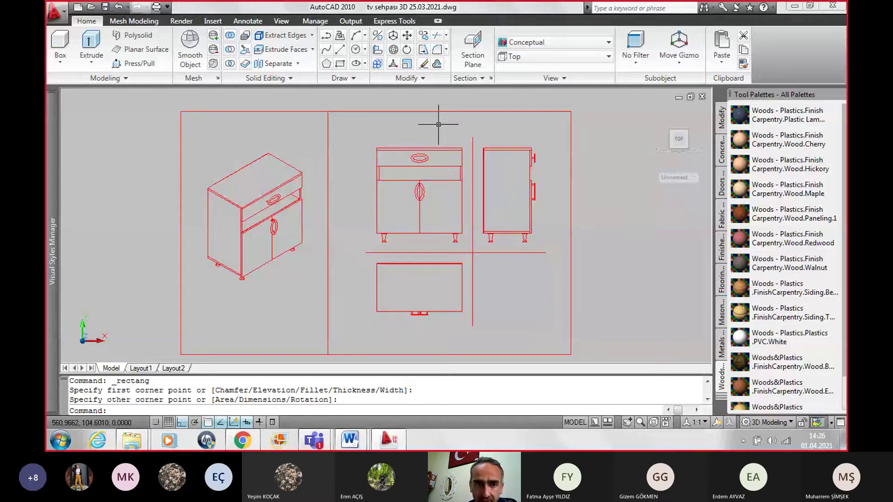
scroll(441, 170, down, 2)
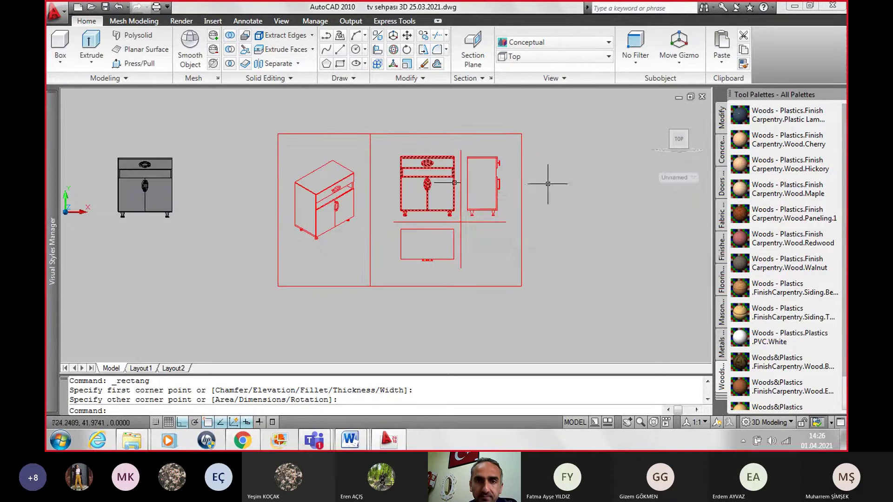
click(158, 190)
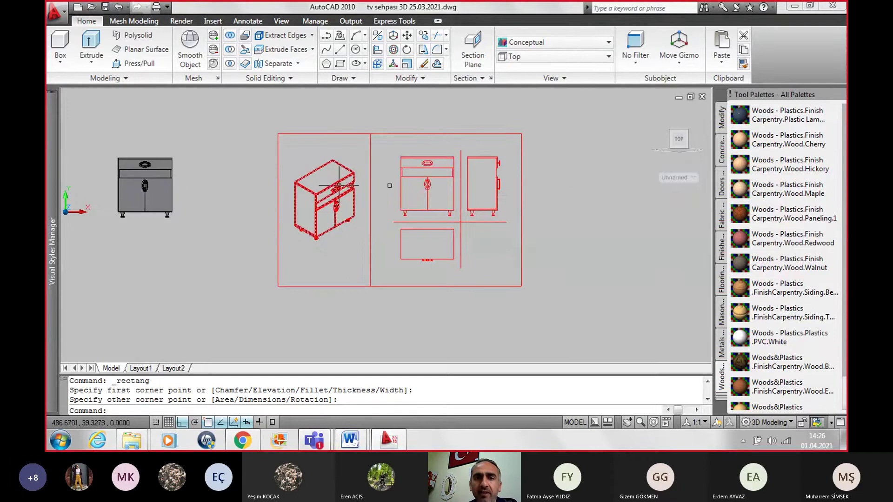
scroll(391, 181, up, 2)
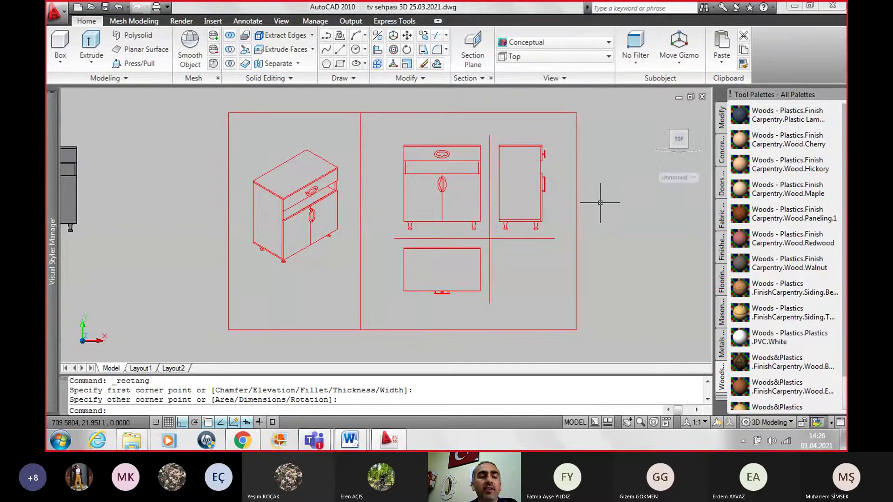
Step: In Properties, window-select all 11 objects and change their colour from Red to ByLayer
key(Escape)
key(Escape)
text(properties)
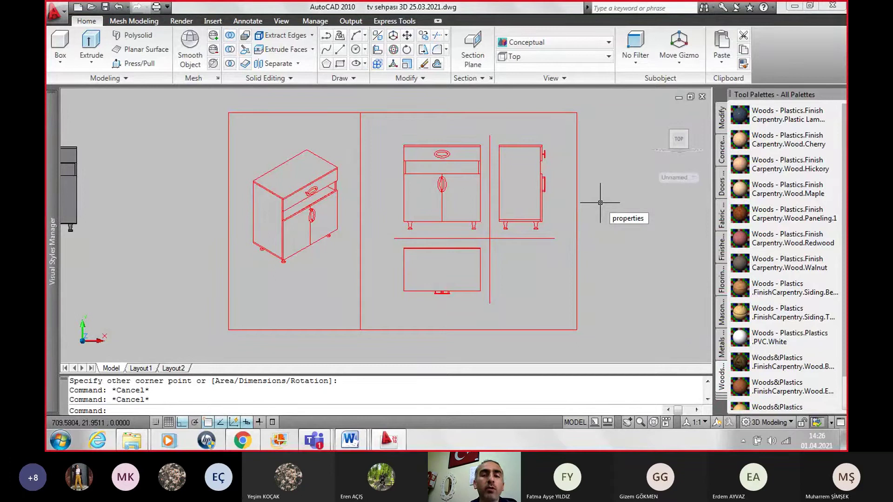
key(Return)
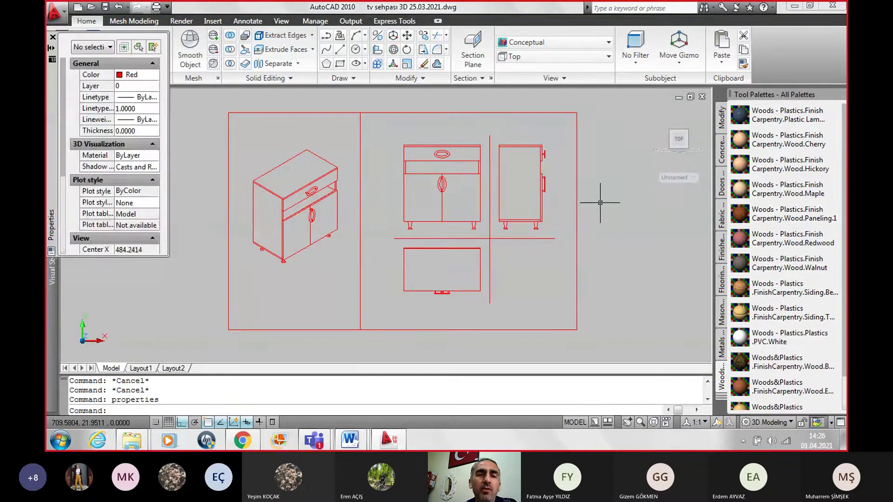
click(201, 98)
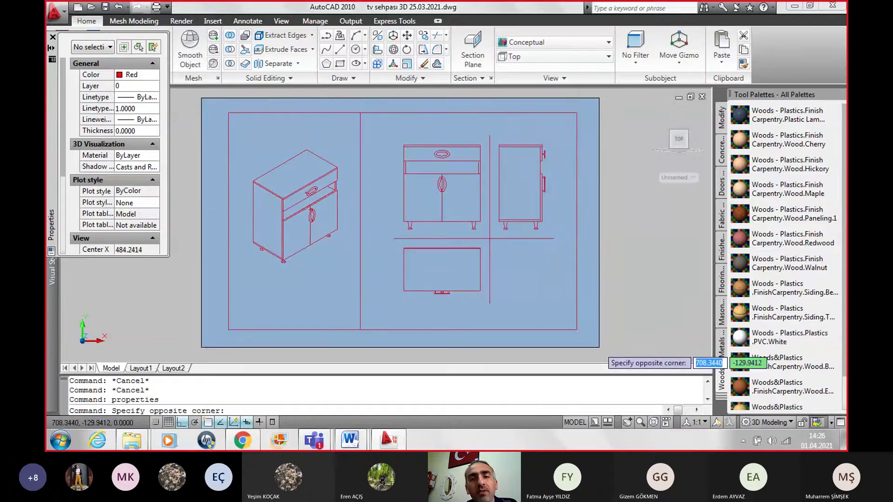
click(599, 347)
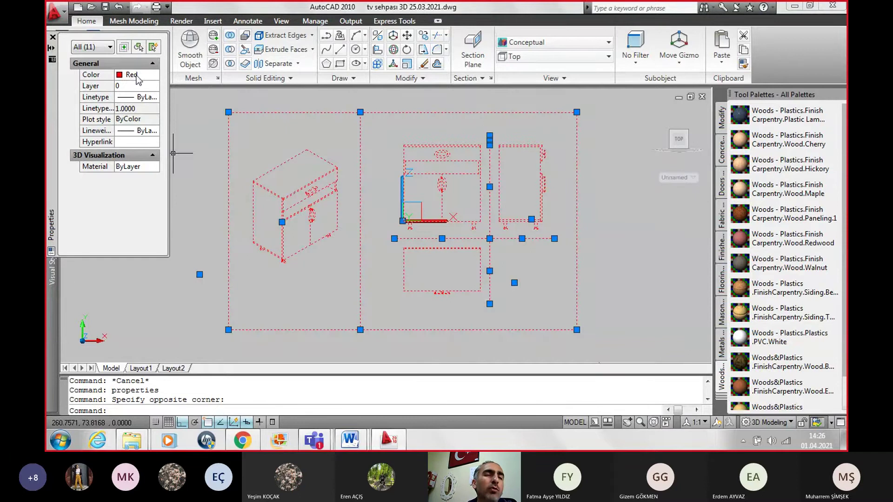
click(138, 78)
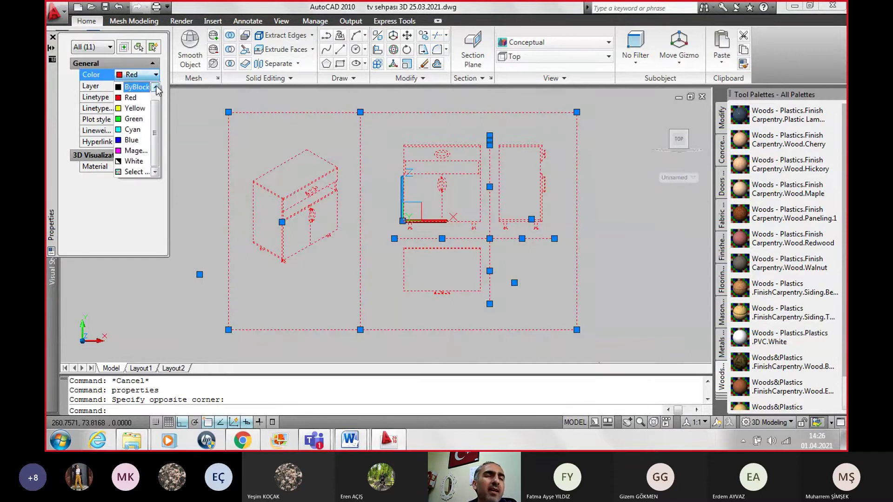
click(156, 88)
click(144, 88)
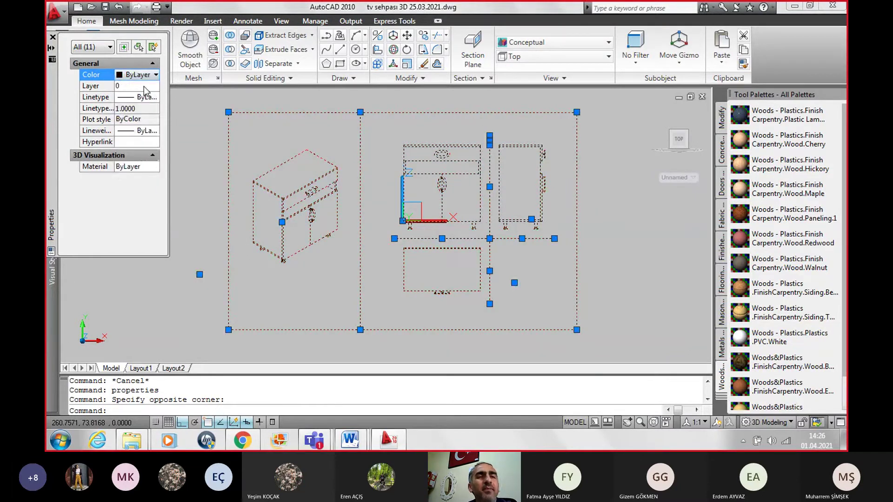
Step: With nothing selected, set the current colour to ByLayer and close the Properties palette
key(Escape)
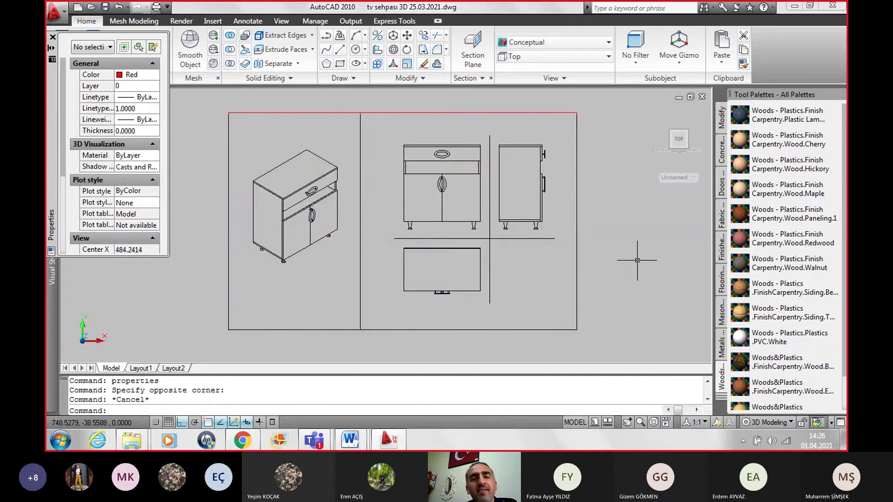
key(Escape)
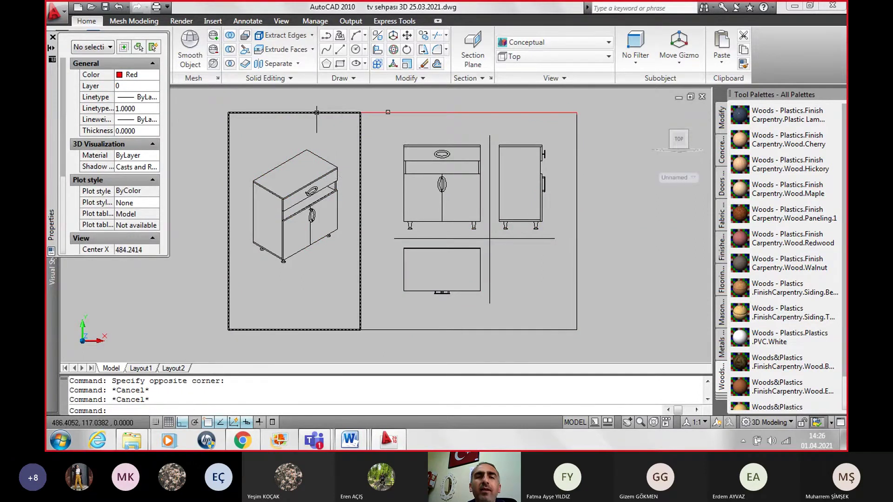
scroll(400, 135, up, 2)
scroll(407, 142, down, 3)
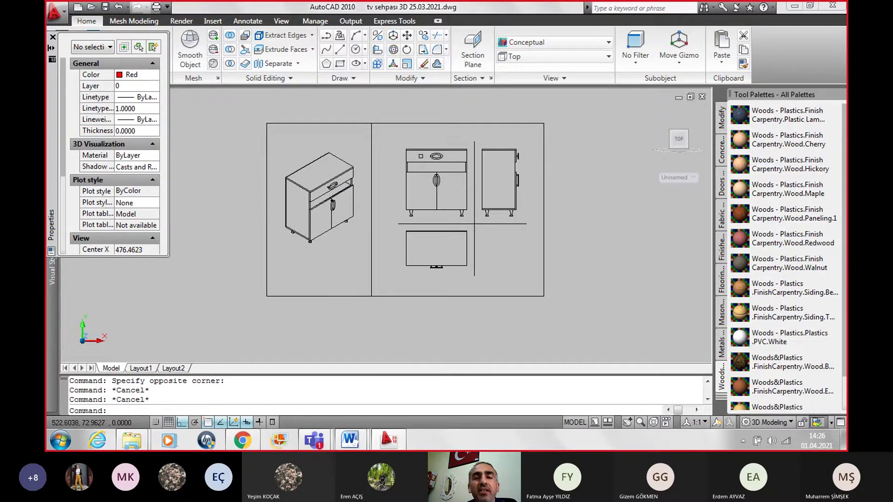
click(134, 76)
click(156, 74)
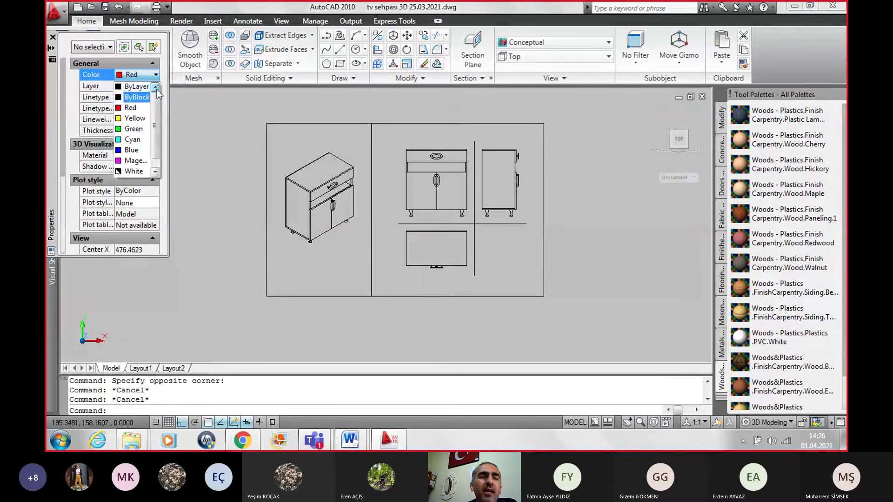
click(141, 90)
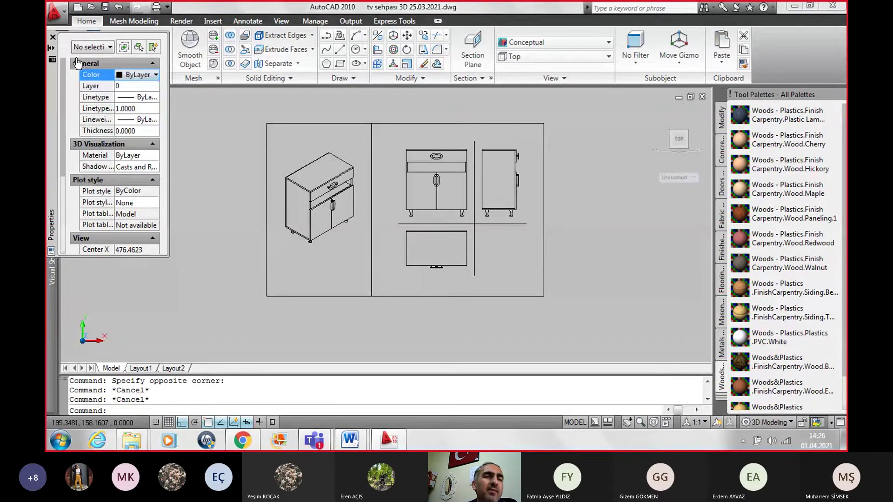
click(53, 36)
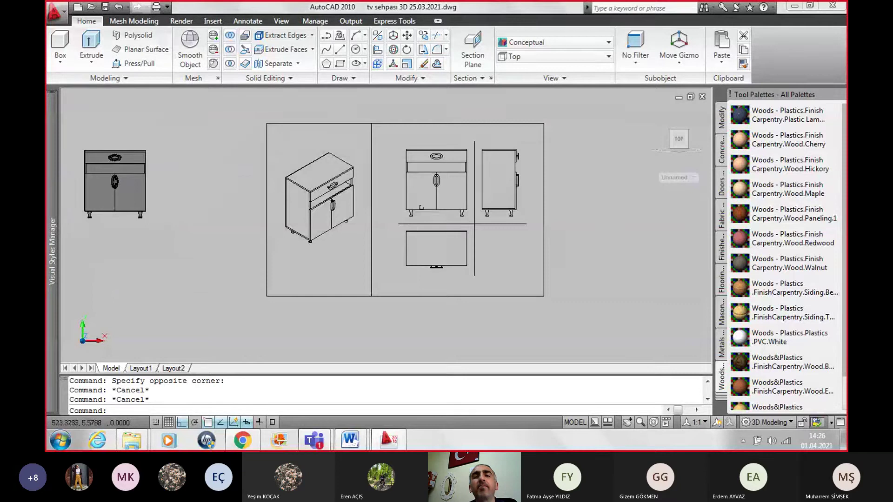
scroll(421, 184, up, 2)
middle_drag(608, 239, 584, 255)
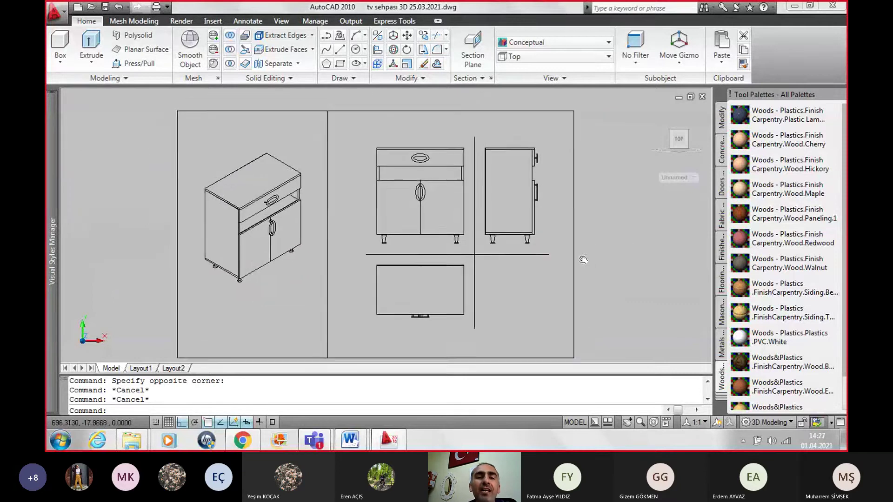
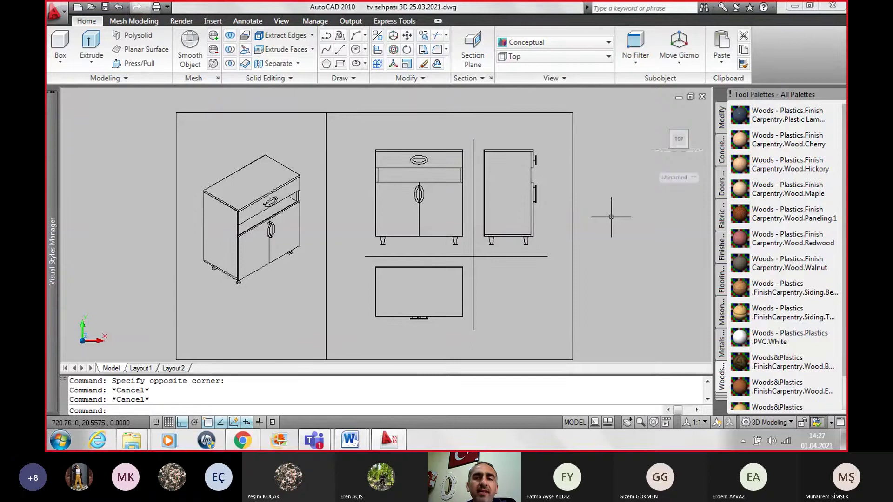
Step: Try the typed dimension commands dims, dimstle and dimension, which AutoCAD rejects
text(dim)
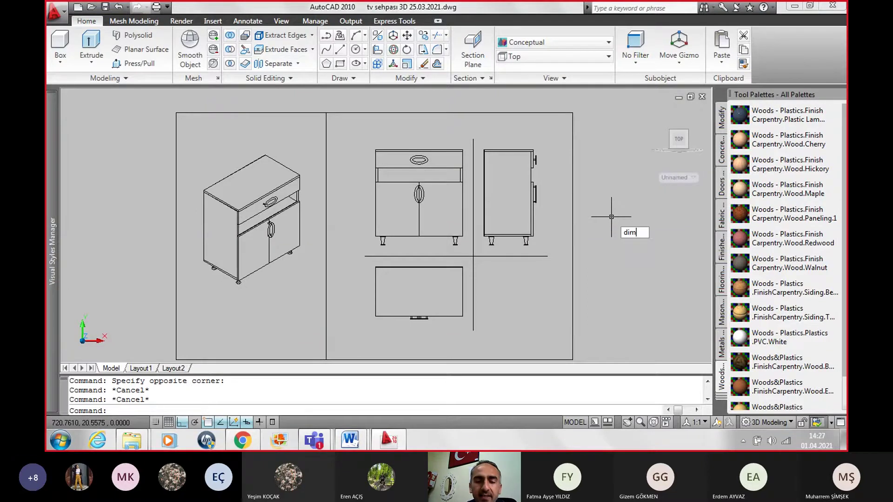
text(s)
key(Return)
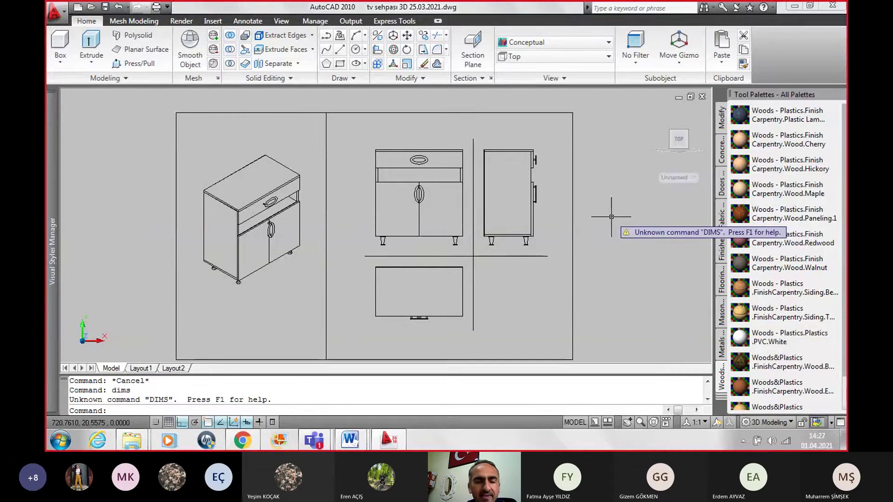
text(dims)
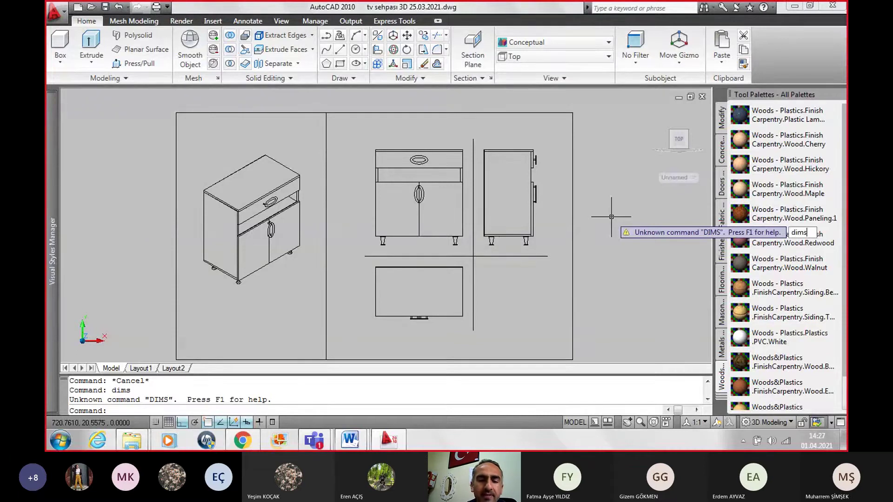
text(tle)
key(Return)
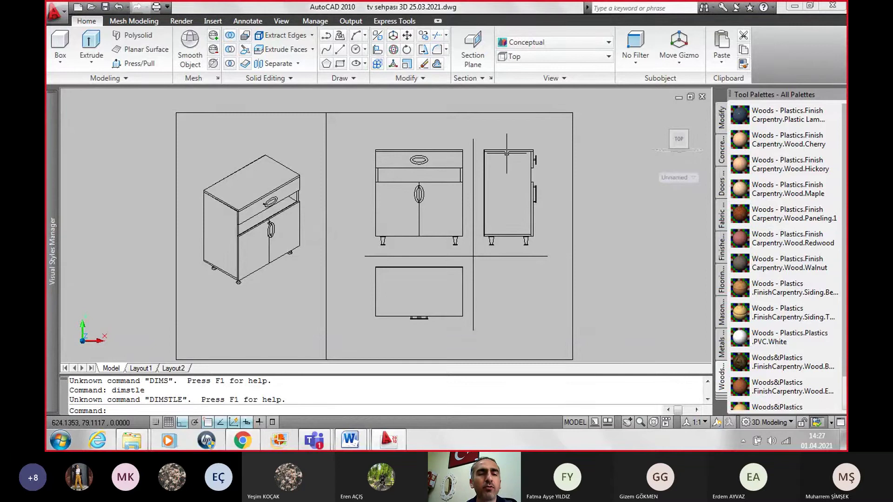
key(Escape)
key(Escape)
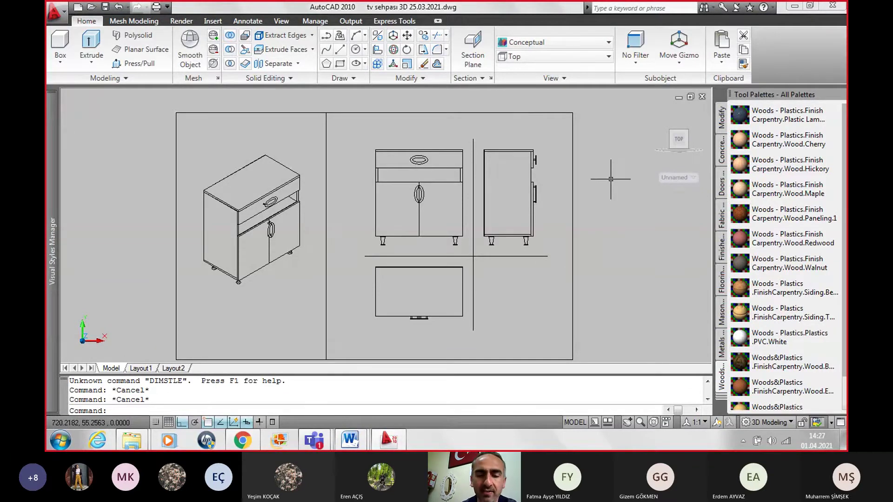
text(dimsy)
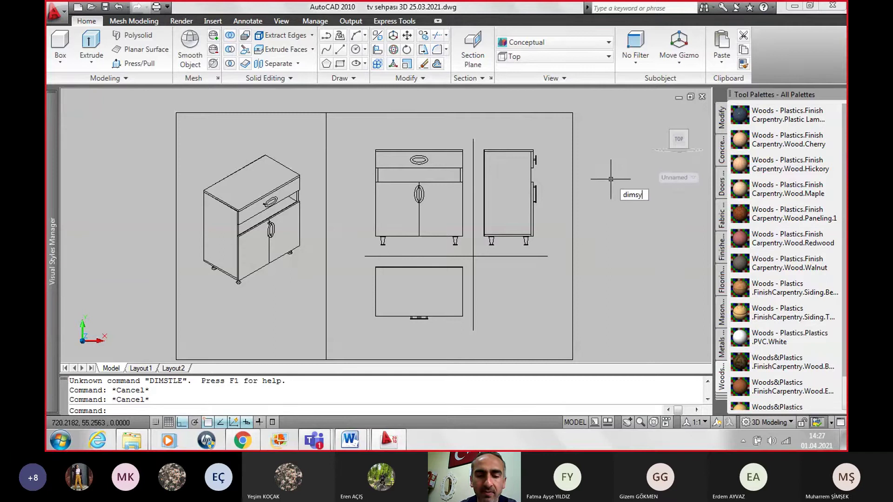
key(BackSpace)
key(BackSpace)
key(BackSpace)
key(BackSpace)
text(dime)
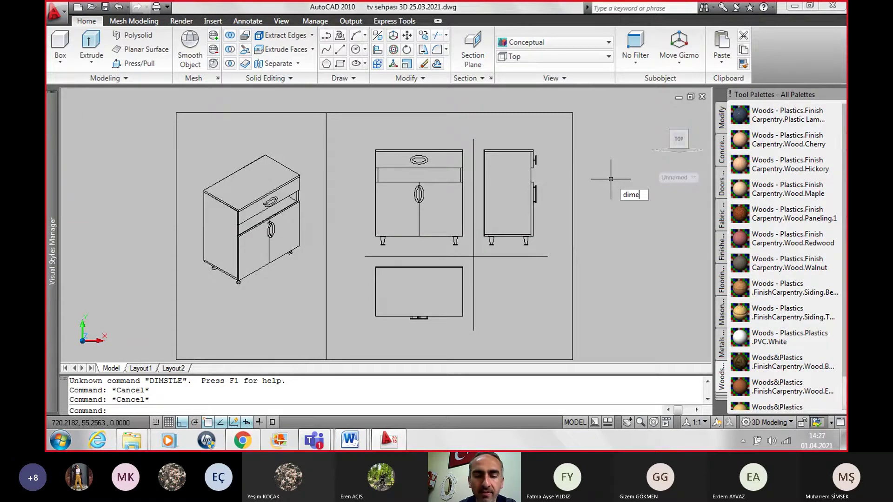
text(nsion)
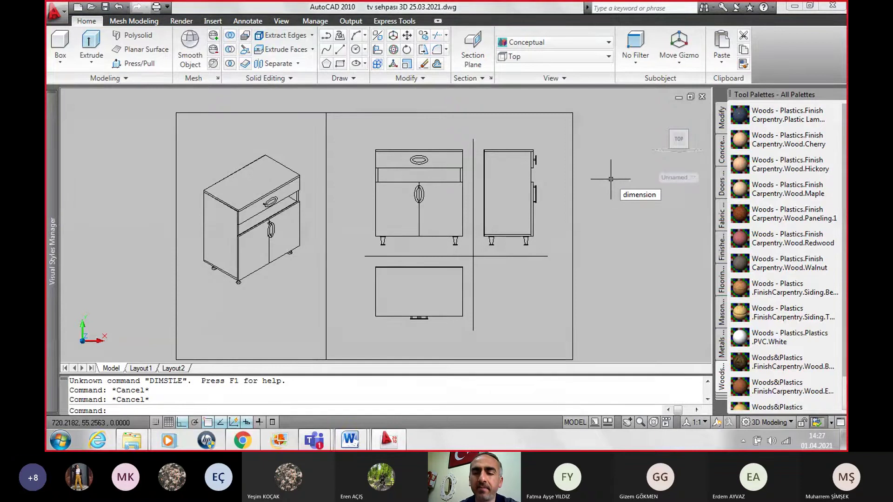
key(Return)
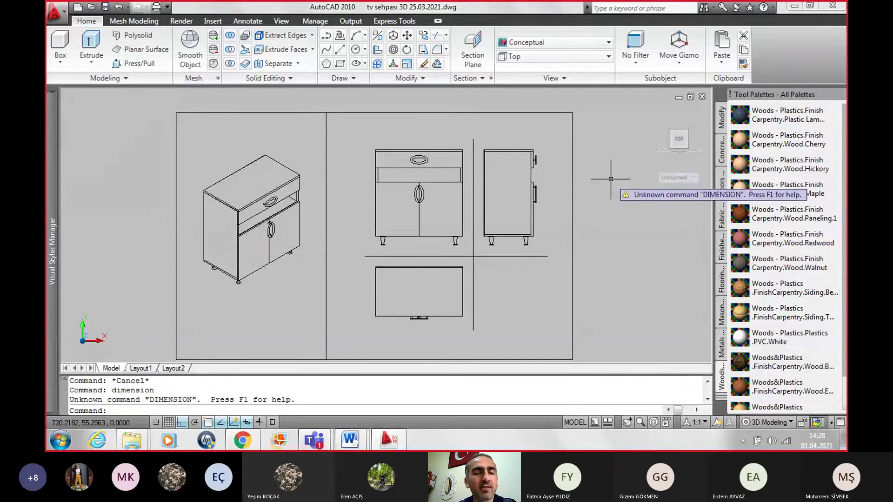
key(Escape)
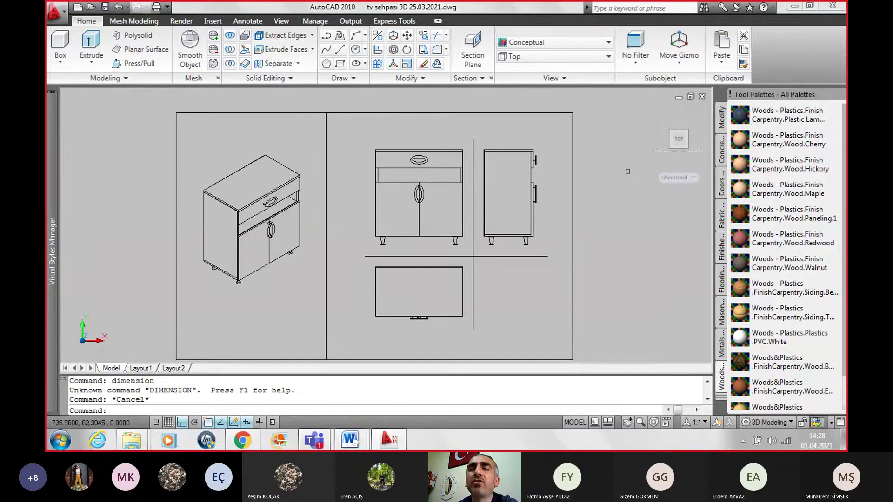
Step: Browse the Mesh Modeling, Render and Insert tabs, then expand the Annotate Dimensions panel
click(122, 21)
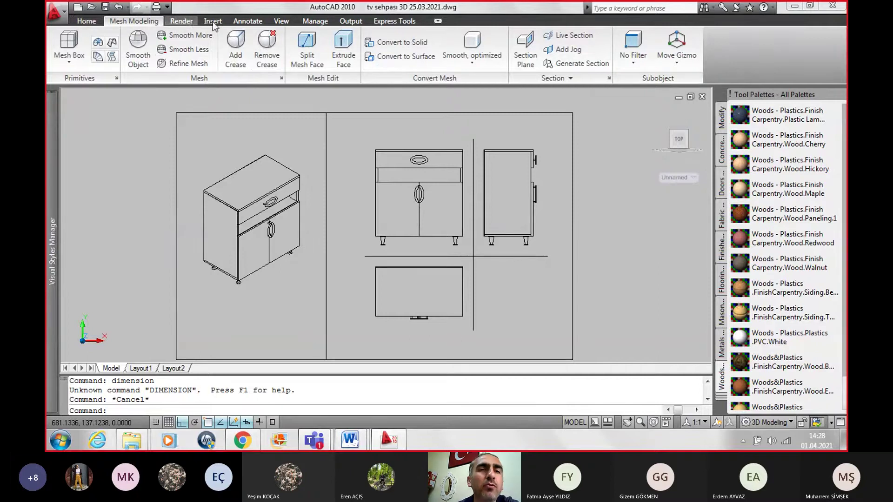
click(185, 23)
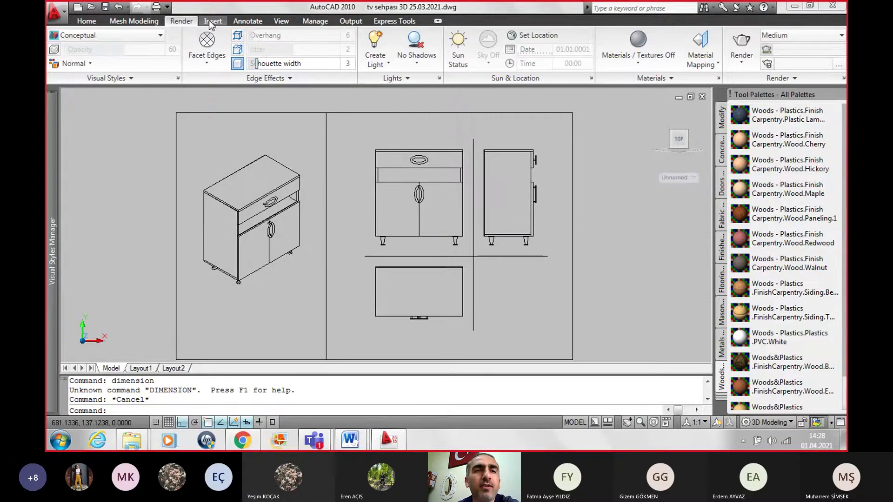
click(210, 24)
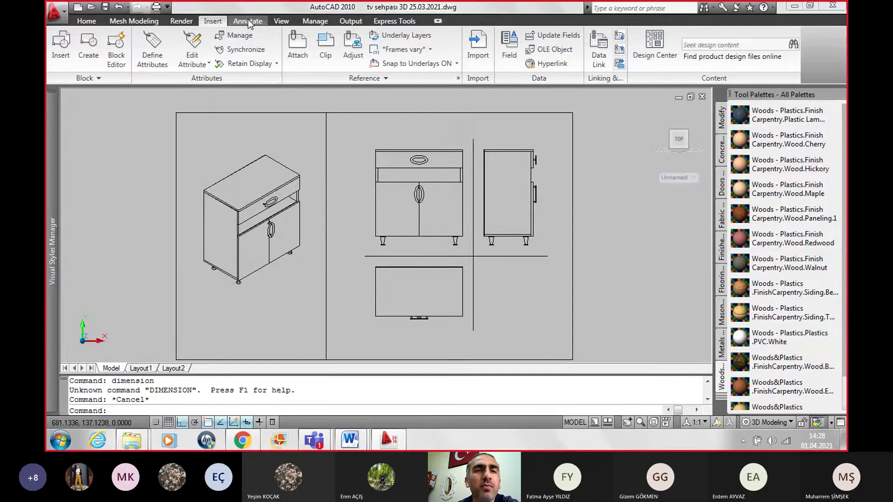
click(249, 24)
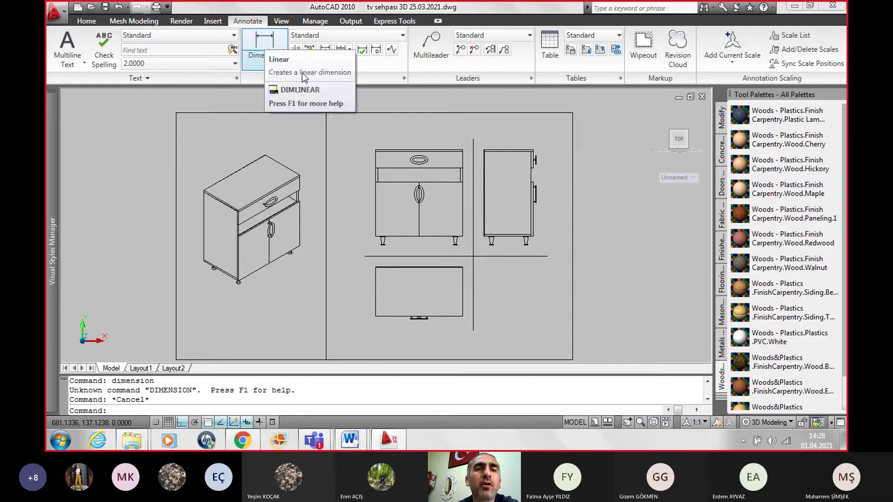
click(352, 76)
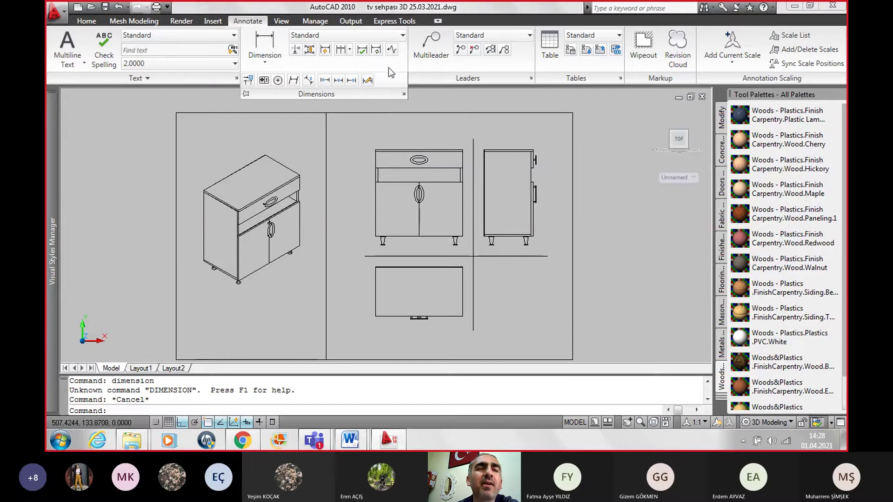
Step: Review the dimension type and style lists, keeping Standard current, and expand extra dimension tools
click(267, 65)
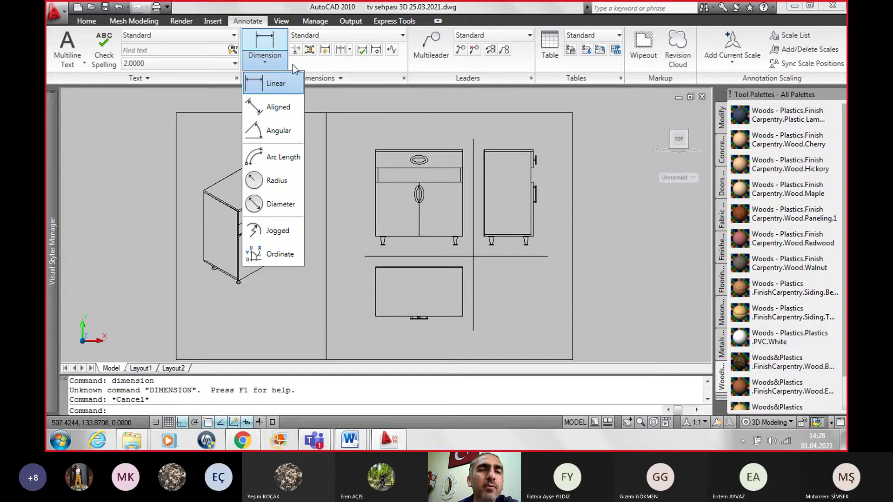
click(313, 65)
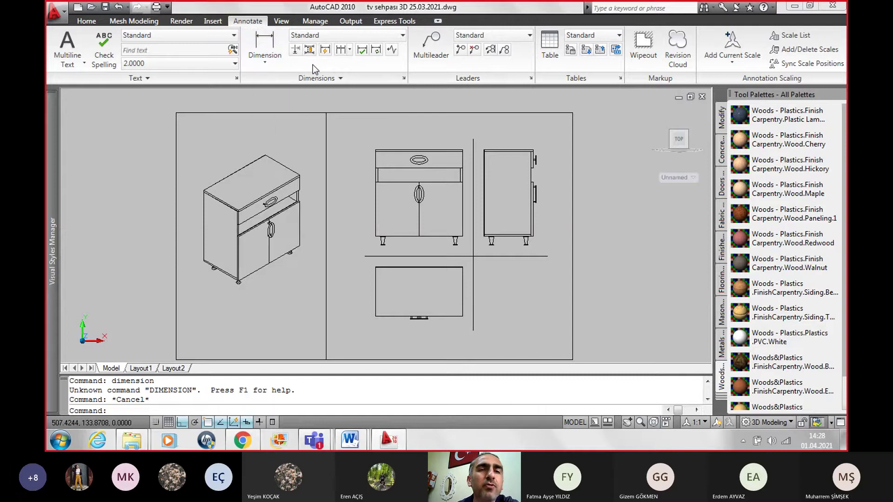
click(320, 36)
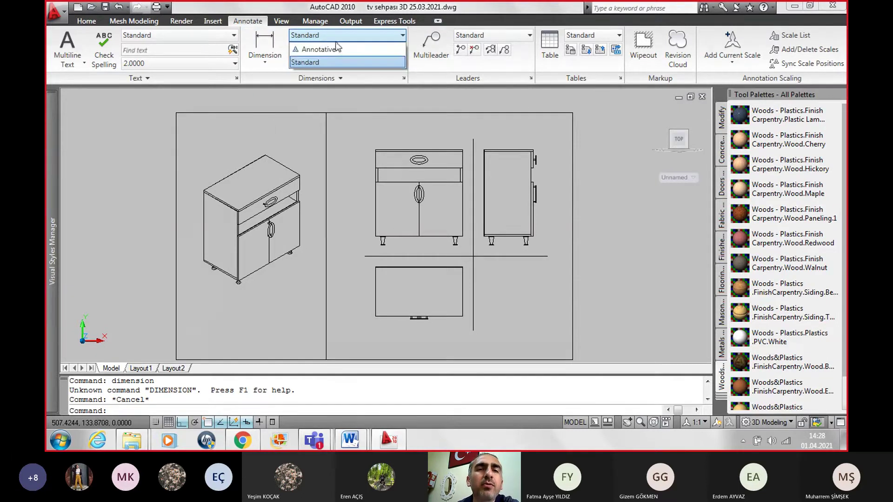
click(419, 68)
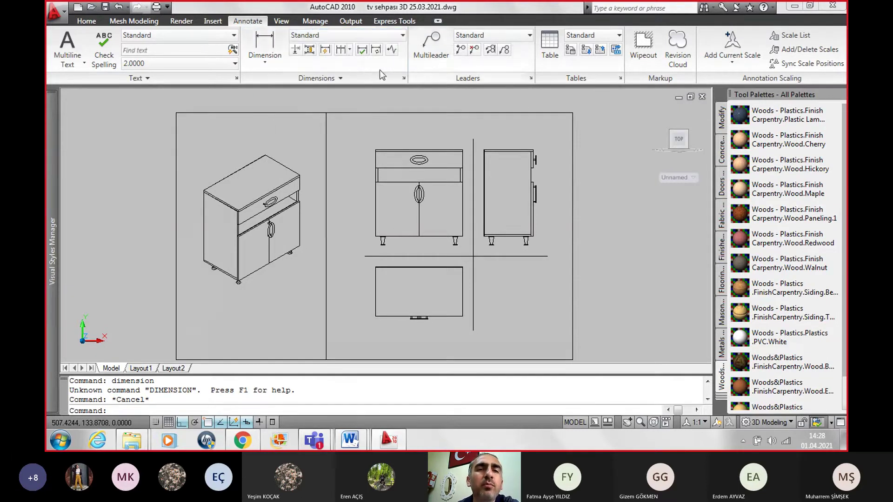
click(340, 77)
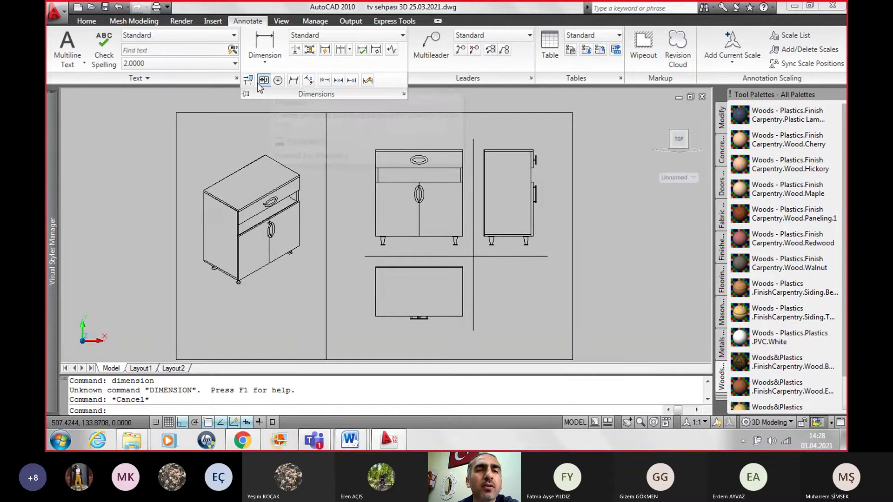
click(368, 81)
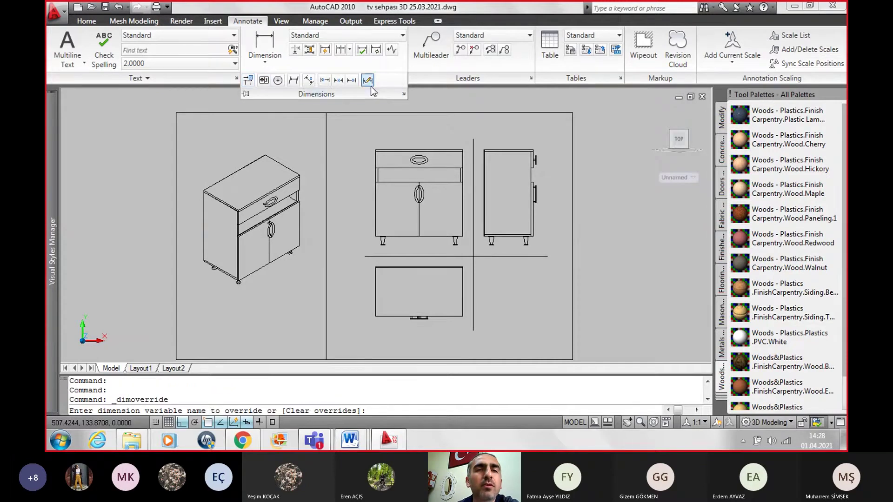
click(368, 82)
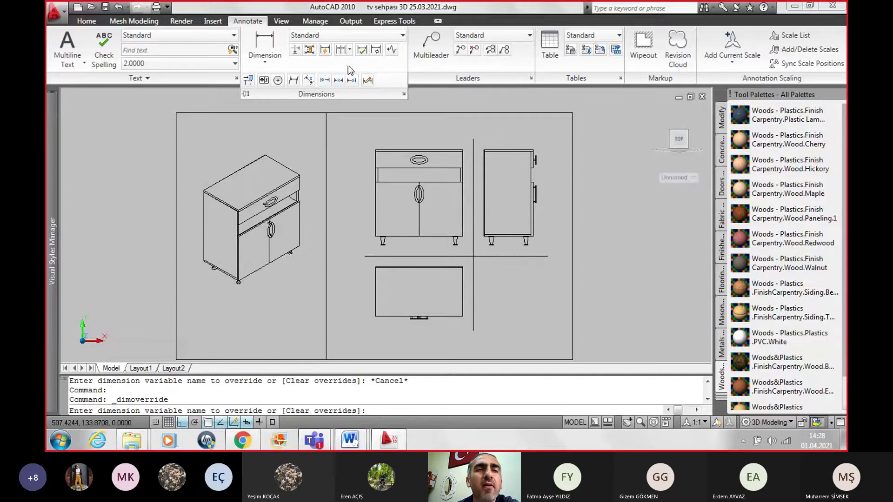
click(358, 36)
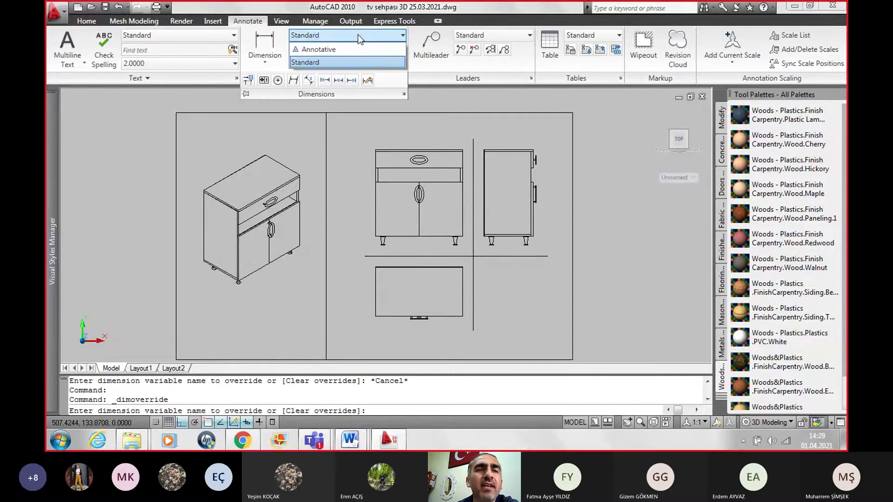
click(359, 47)
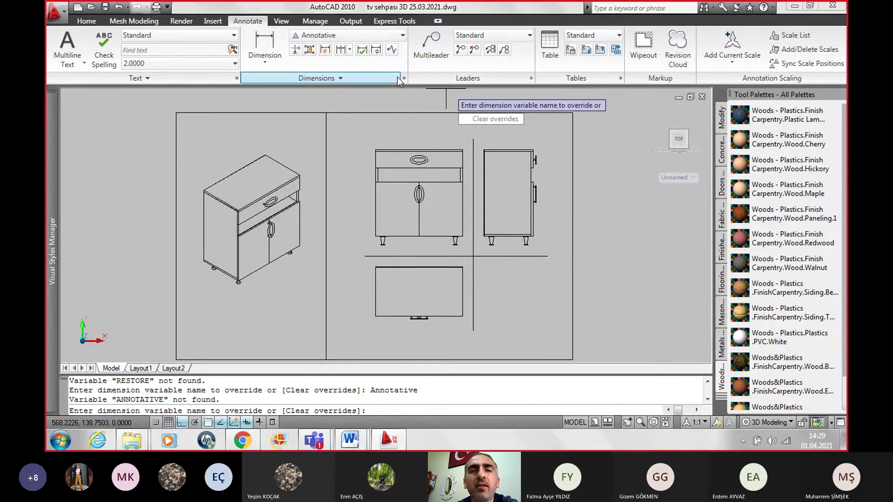
click(398, 78)
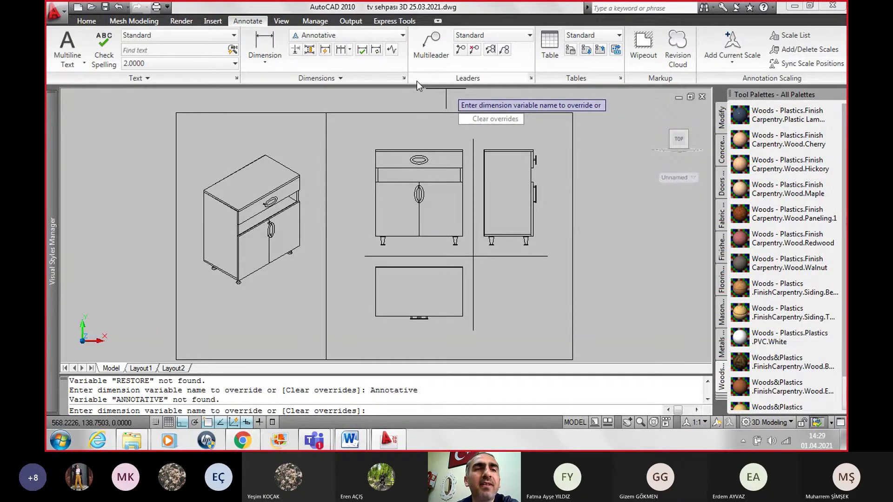
click(129, 66)
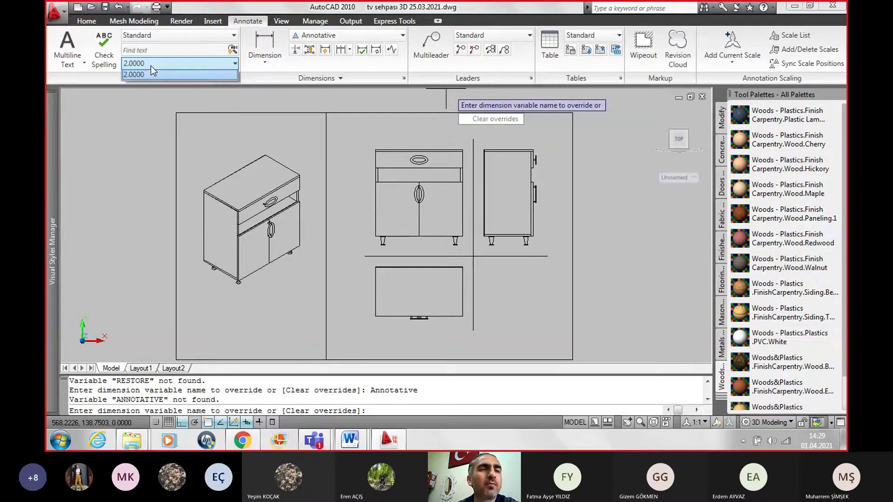
click(151, 65)
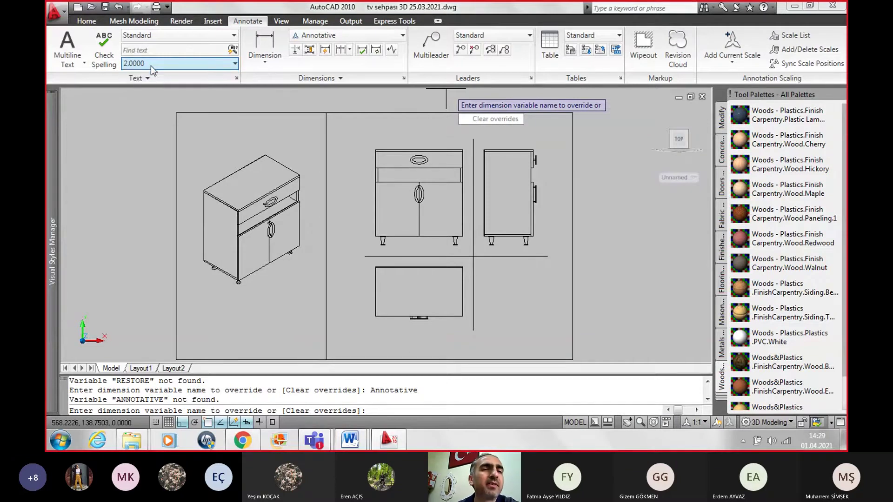
click(234, 35)
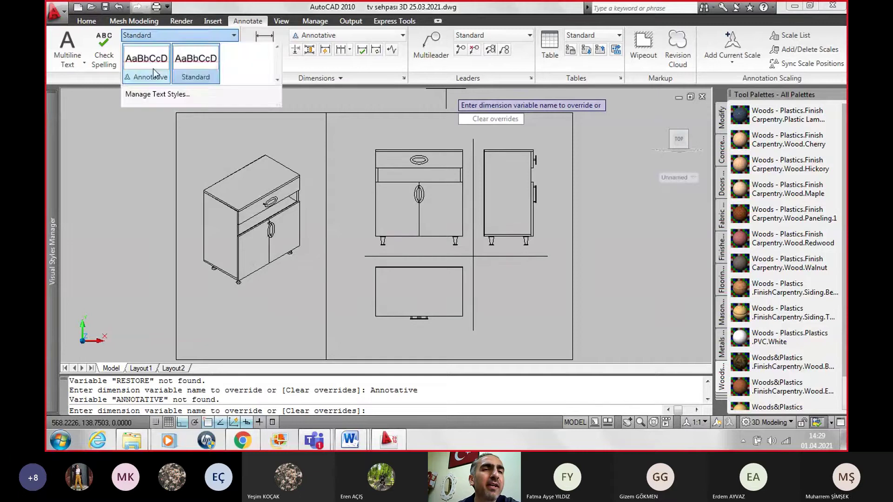
click(152, 68)
click(146, 65)
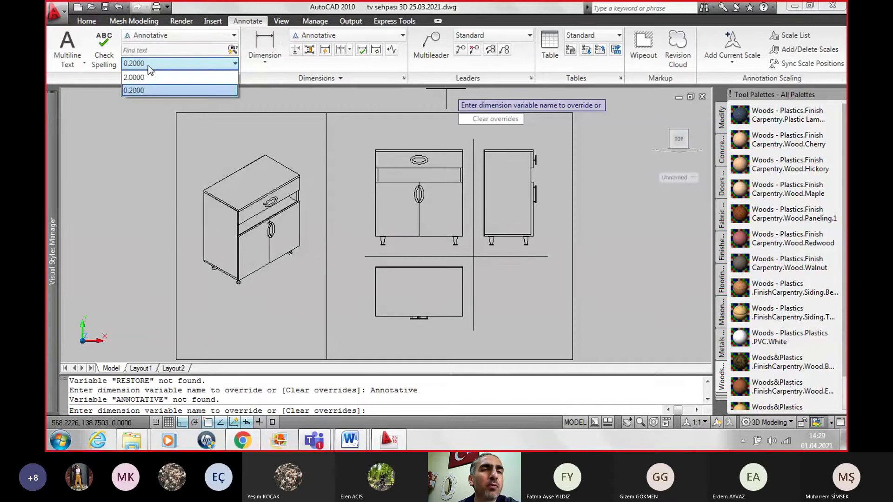
click(148, 65)
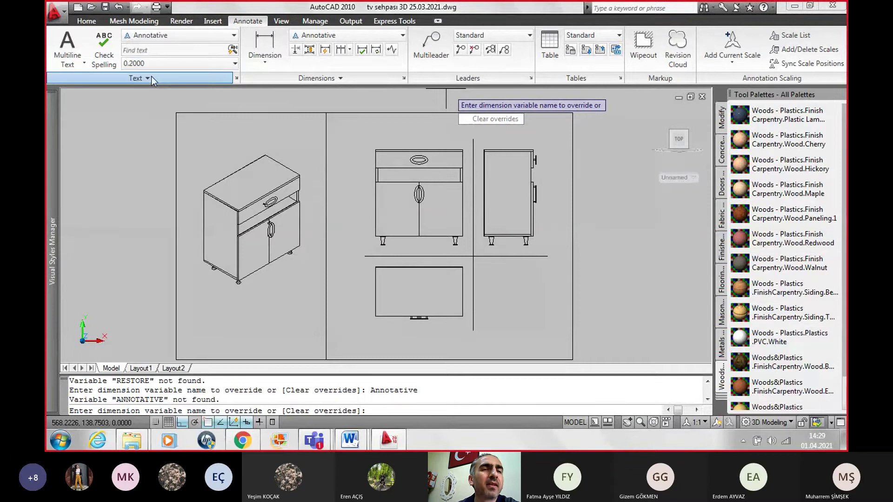
click(152, 77)
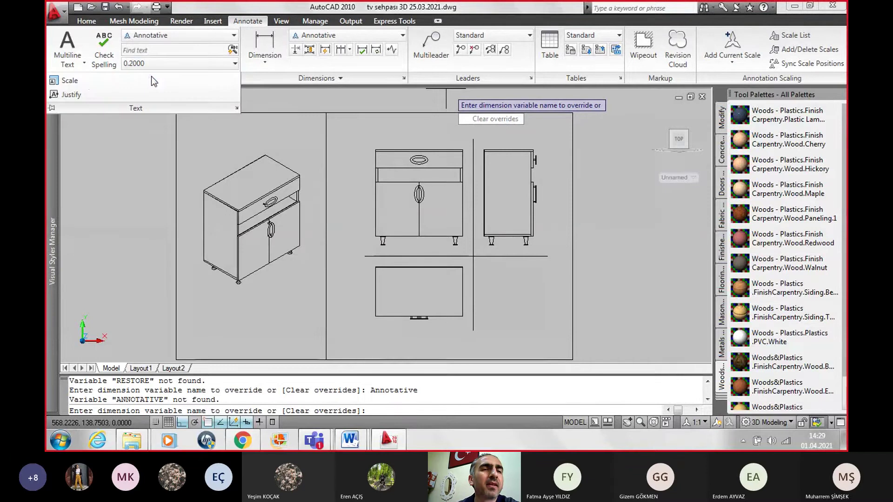
click(70, 82)
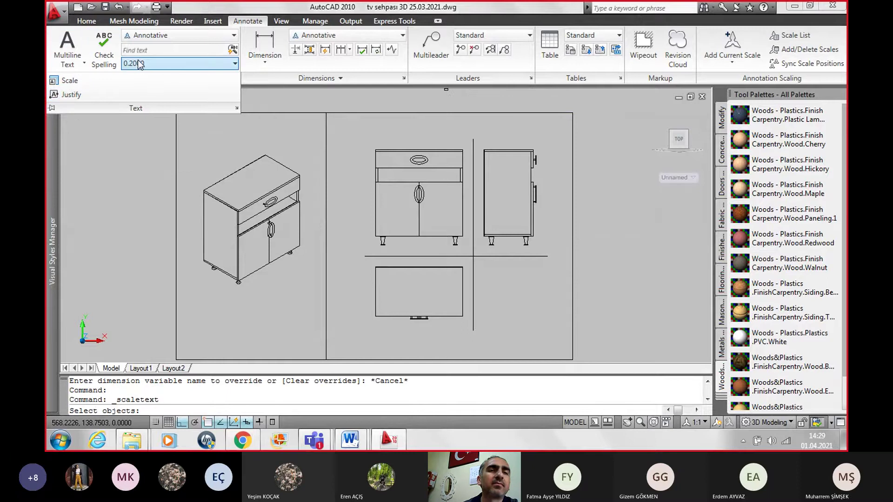
click(84, 65)
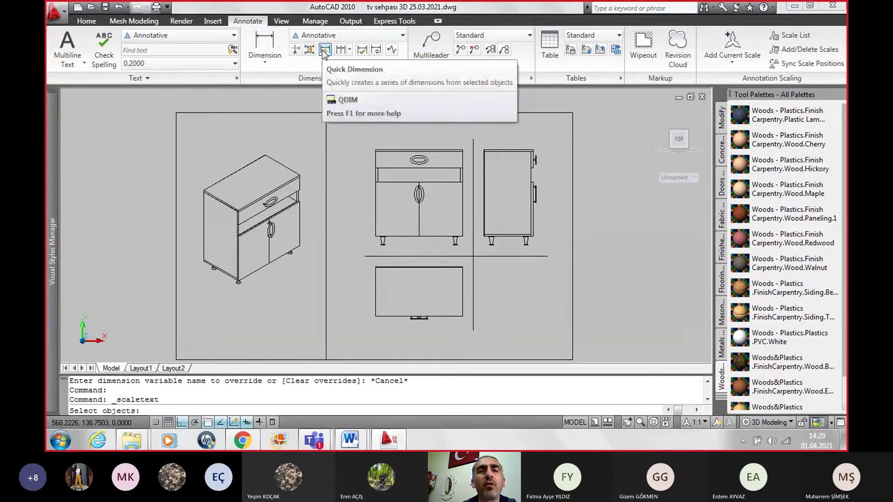
click(402, 35)
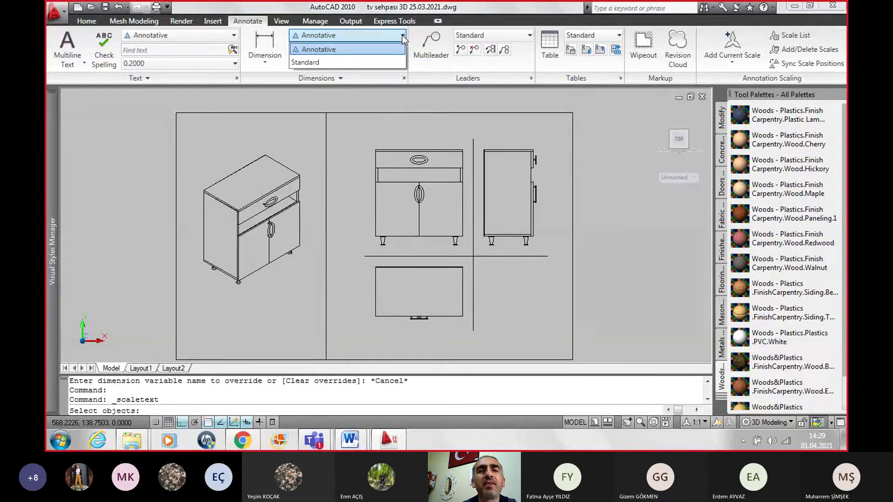
click(321, 52)
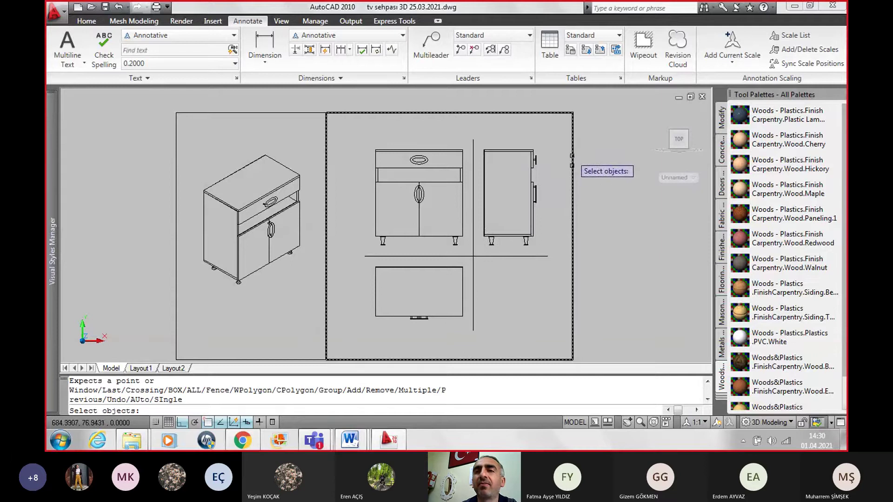
Step: Cancel the pending command and switch from 3D Modeling to the 2D Drafting & Annotation workspace
key(Escape)
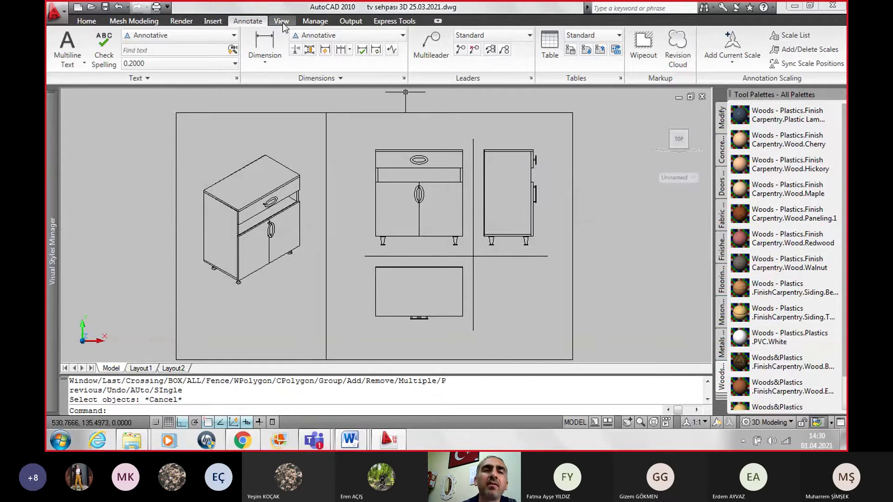
click(282, 21)
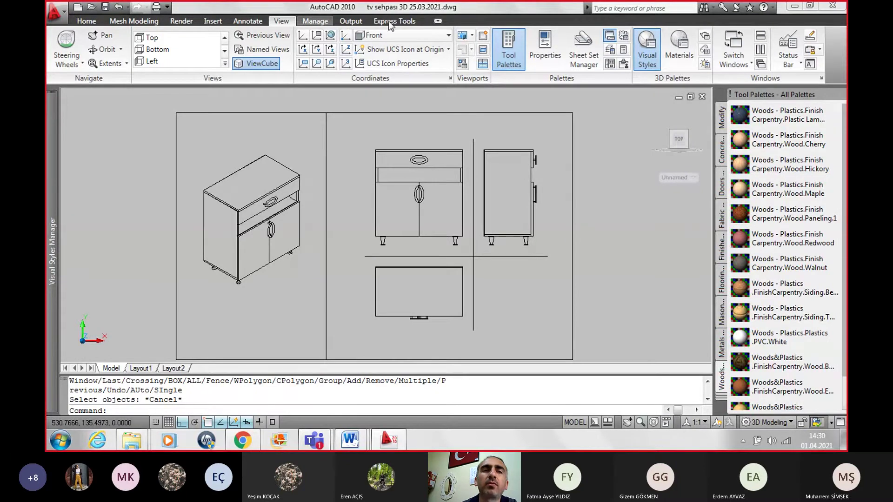
click(315, 21)
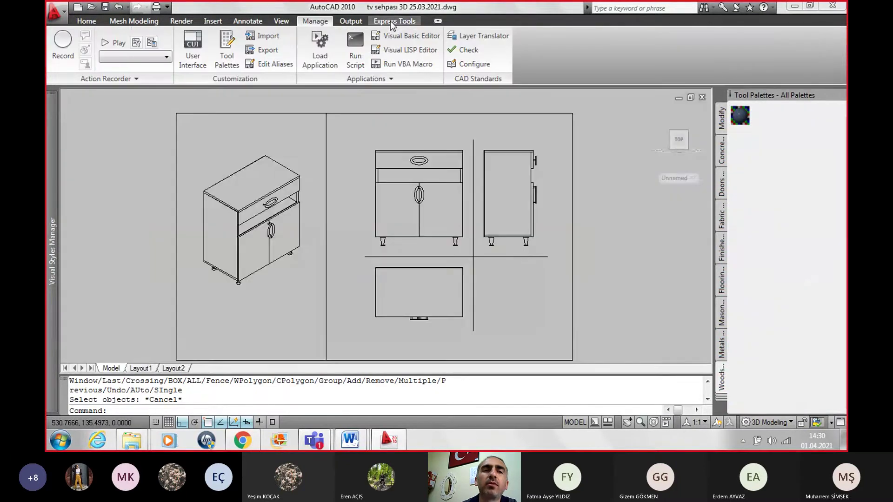
click(89, 22)
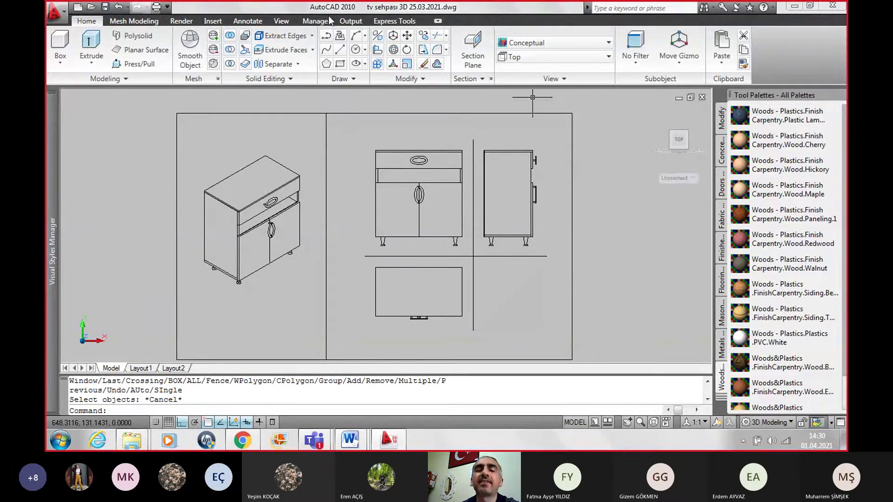
click(770, 425)
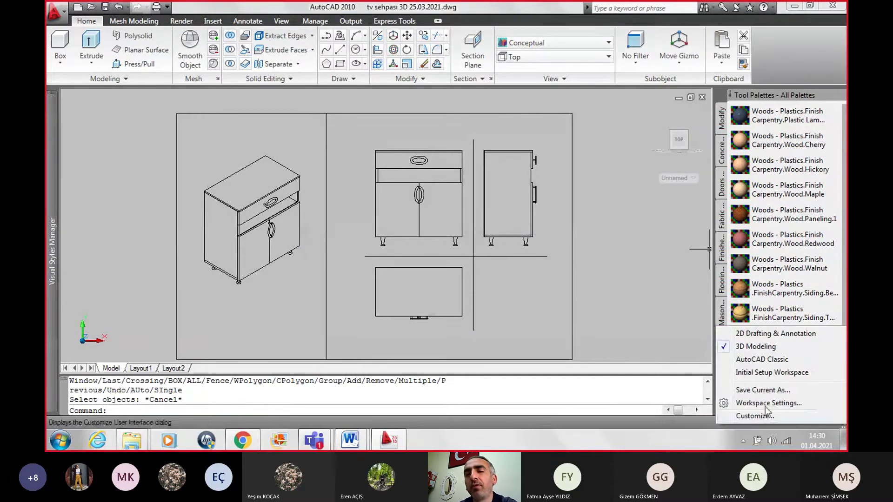
click(756, 334)
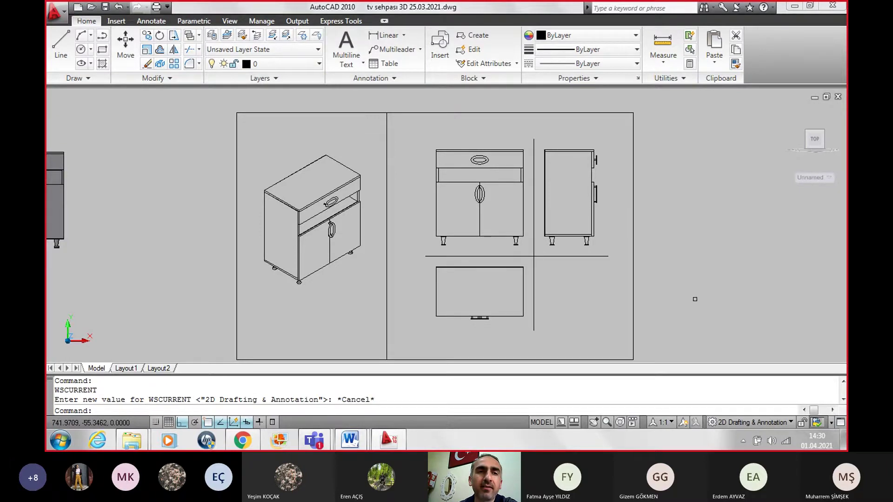
Step: Reapply the 2D Drafting & Annotation workspace and open the Dimension Style Manager
click(750, 423)
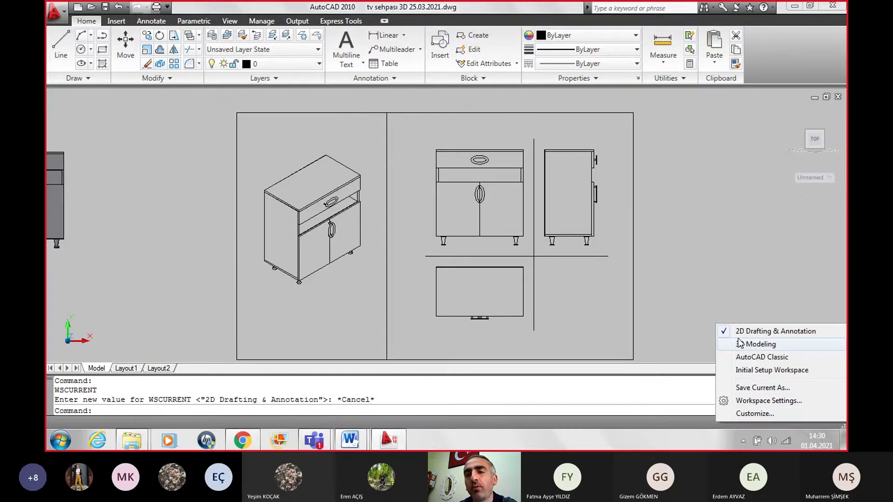
click(749, 332)
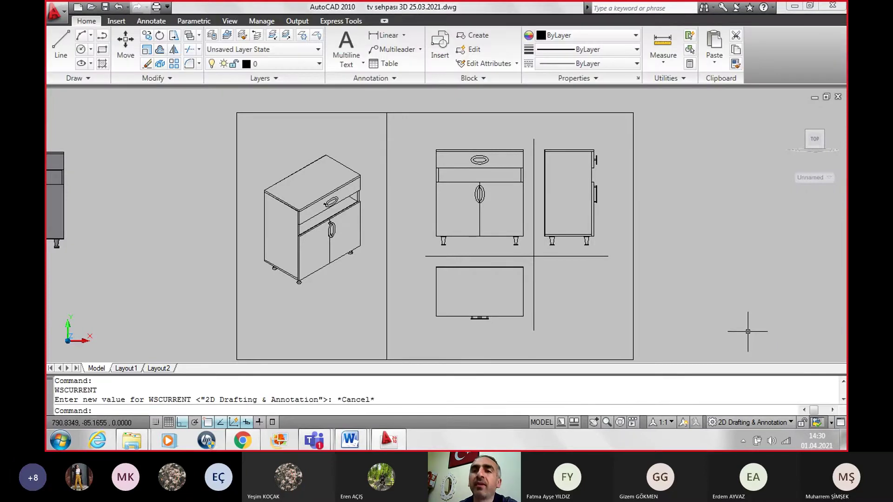
click(370, 81)
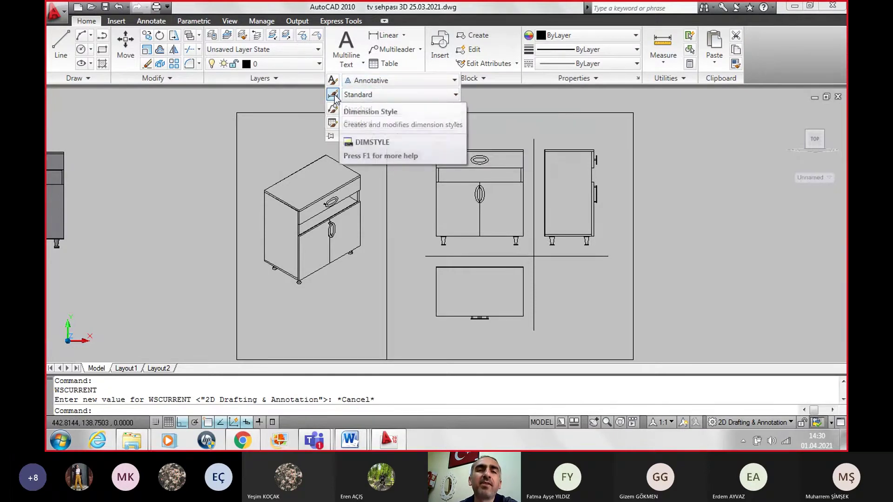
click(333, 95)
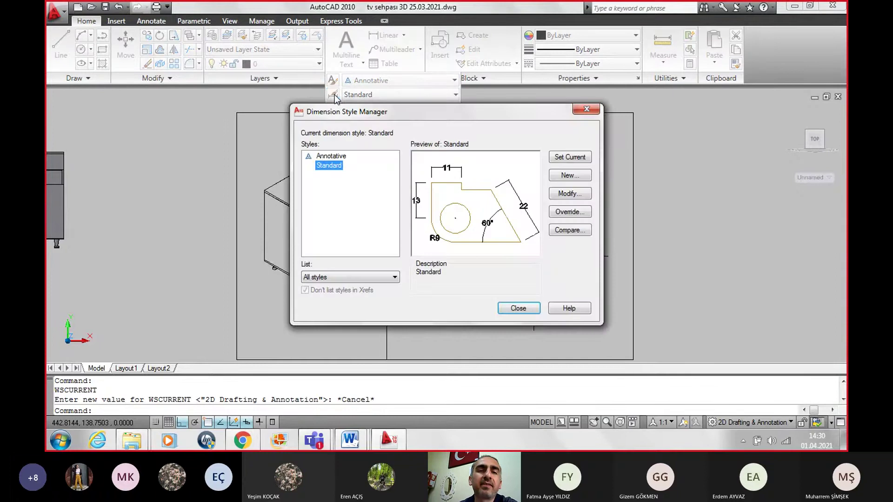
Step: Give the Standard dimension style the Annotative text style with text height 5
click(573, 197)
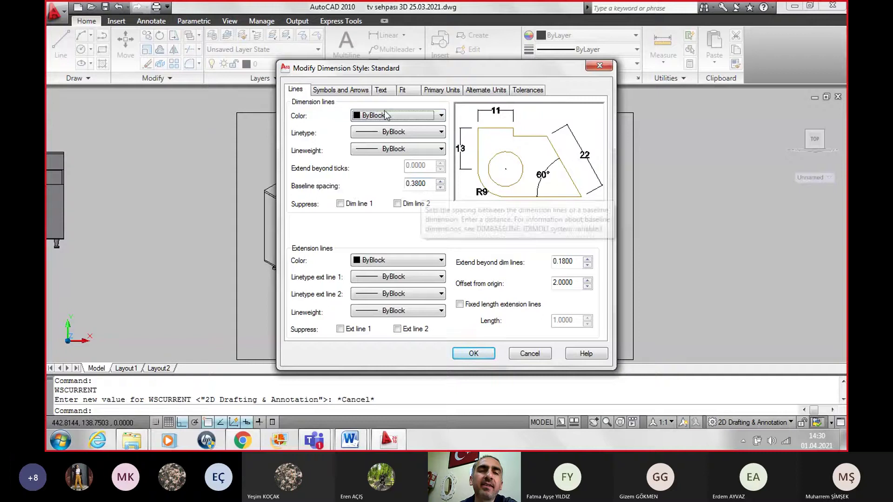
click(381, 90)
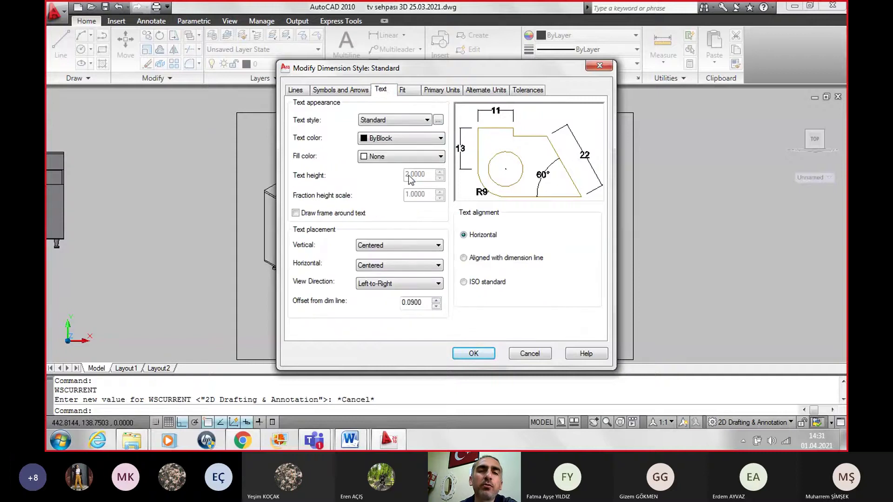
click(382, 122)
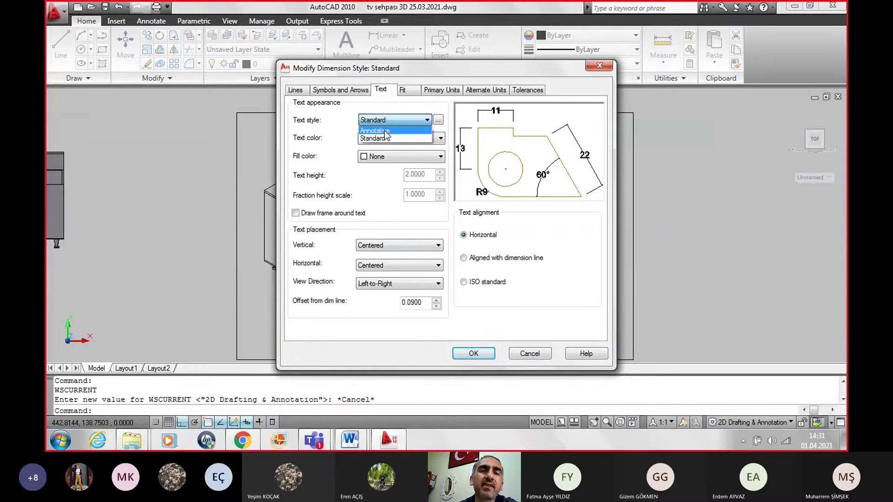
click(385, 134)
double_click(429, 175)
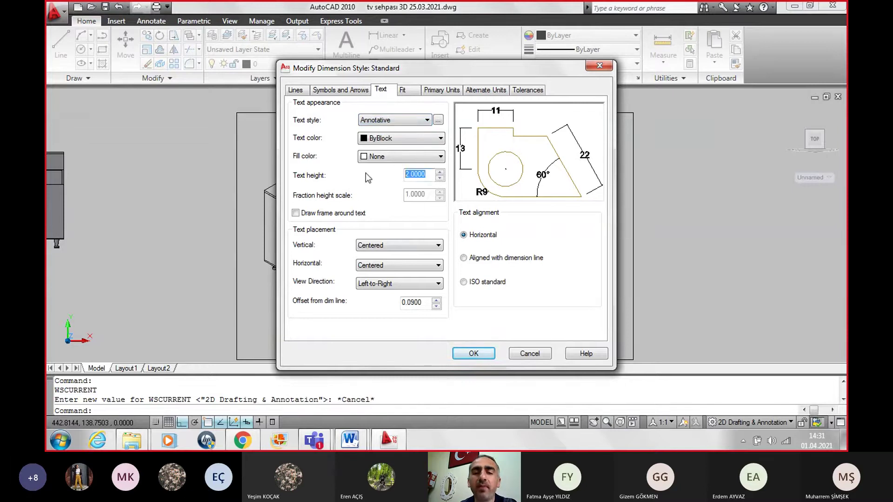
text(5)
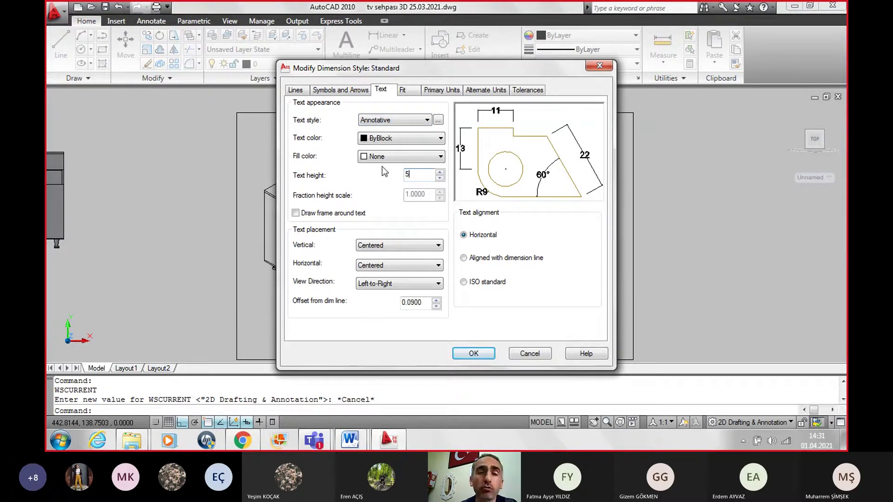
Step: Set Standard's primary units to 0.0 precision with a cm suffix
click(408, 91)
click(437, 91)
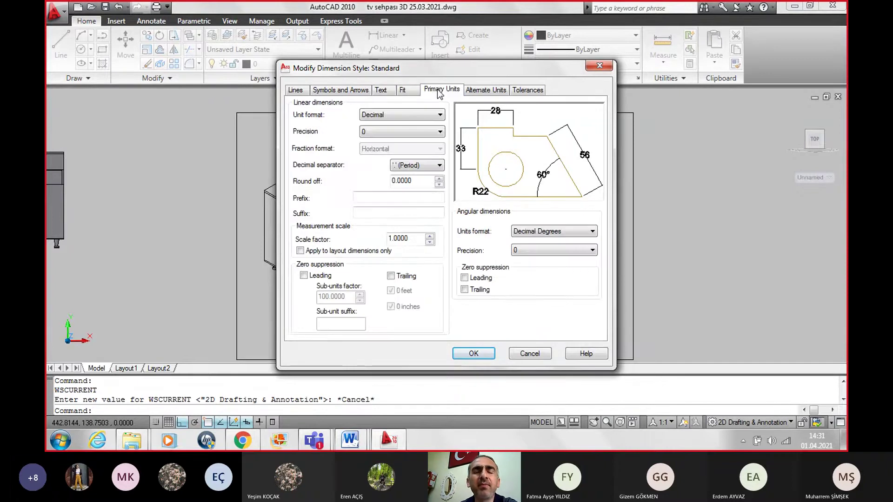
click(370, 135)
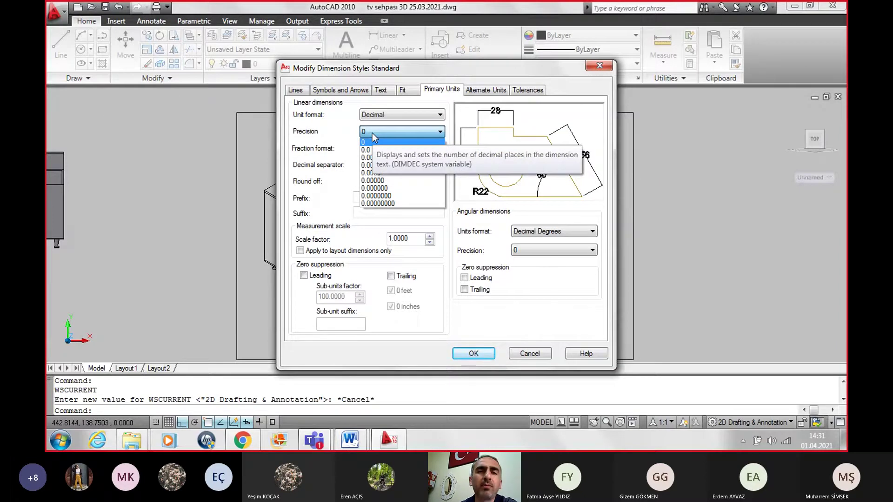
click(373, 149)
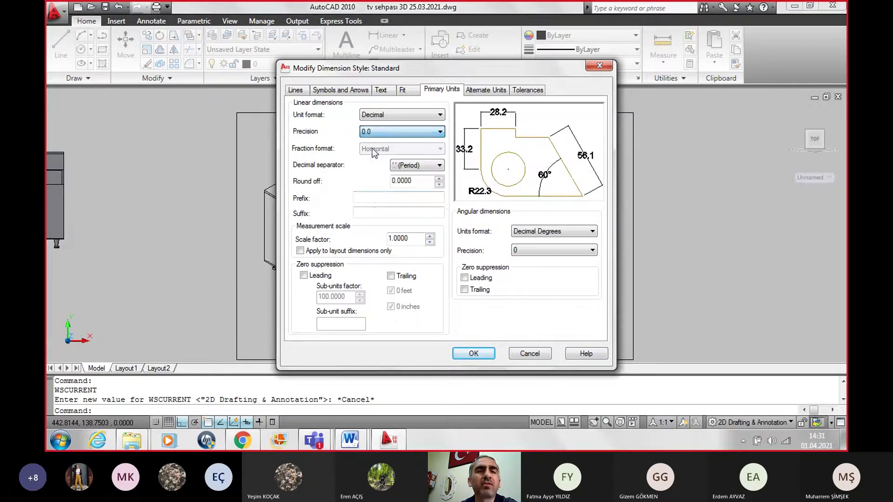
click(365, 214)
text(cm)
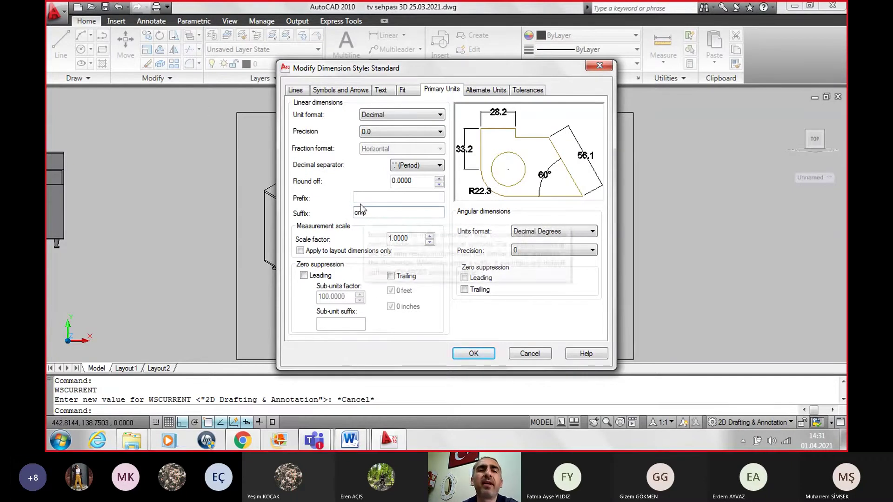
Step: Set the extension-line offset to 5, keep closed filled arrowheads, and confirm the style changes
click(296, 90)
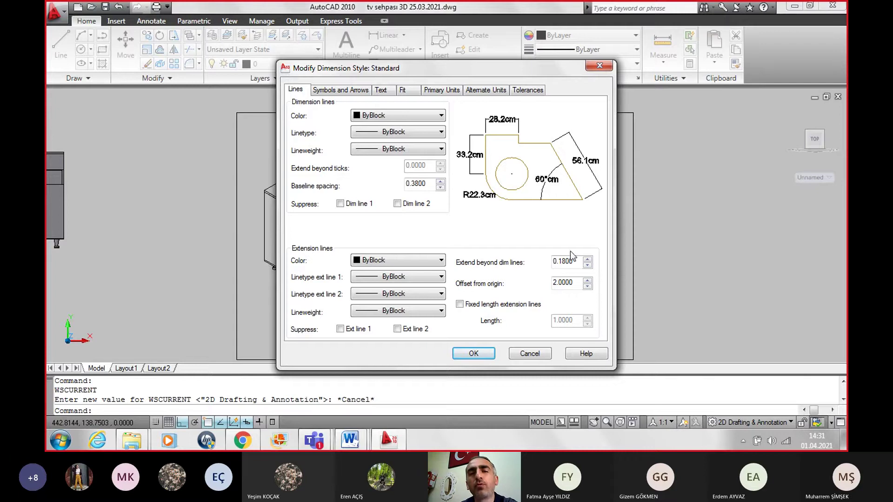
double_click(576, 283)
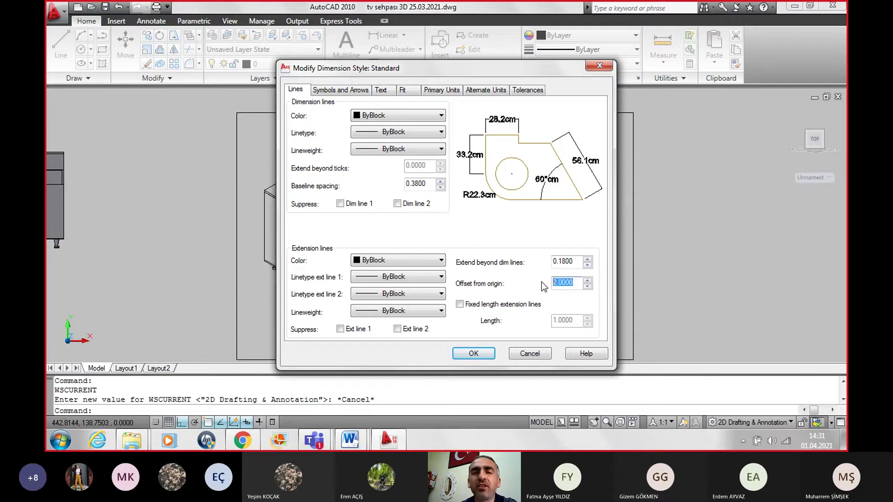
text(5)
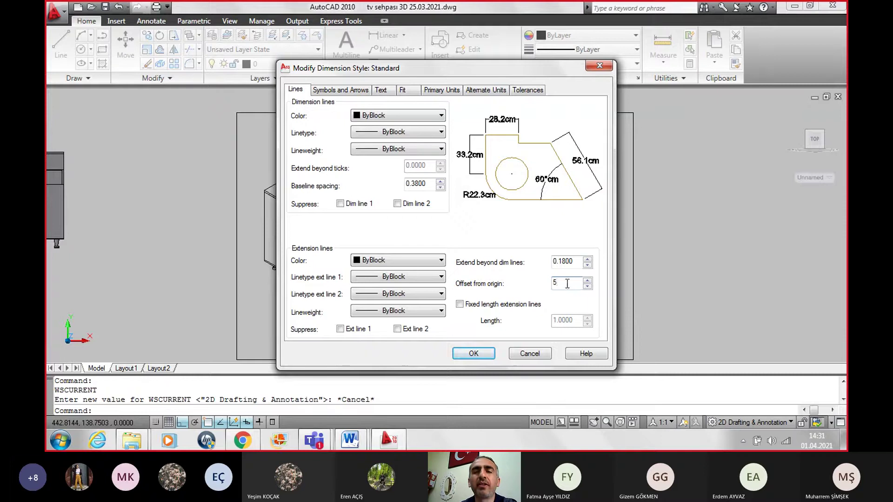
click(564, 266)
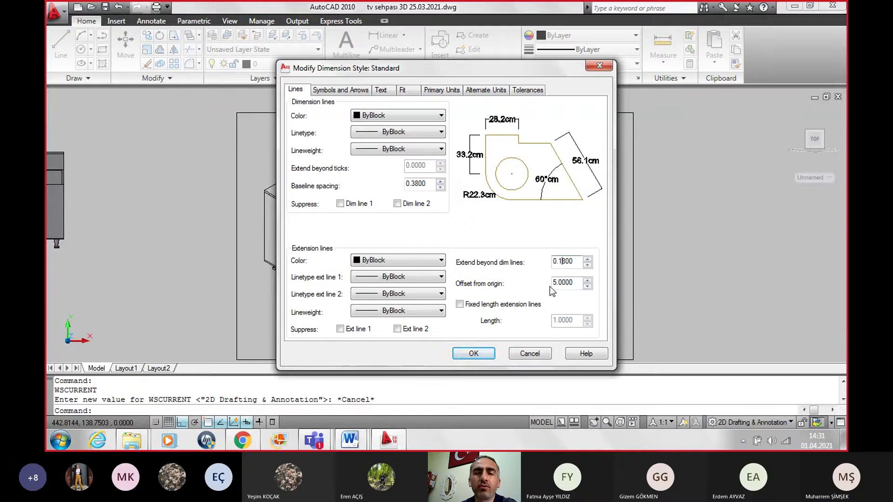
click(338, 90)
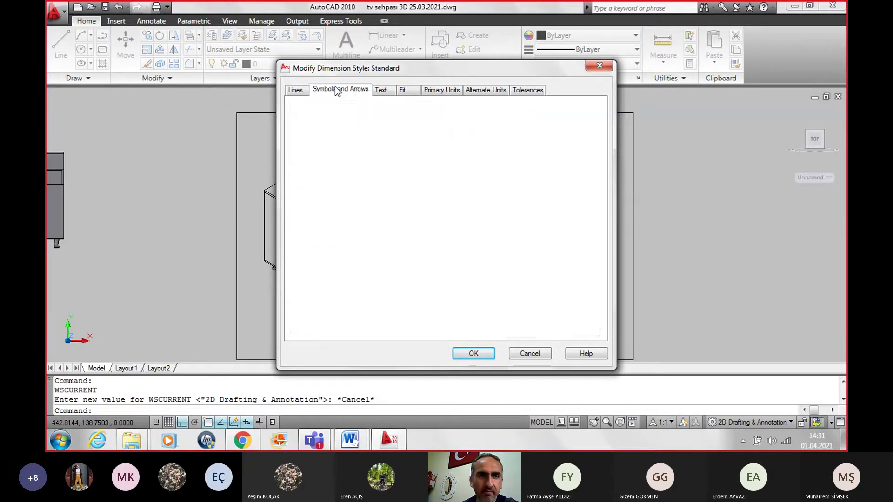
click(344, 126)
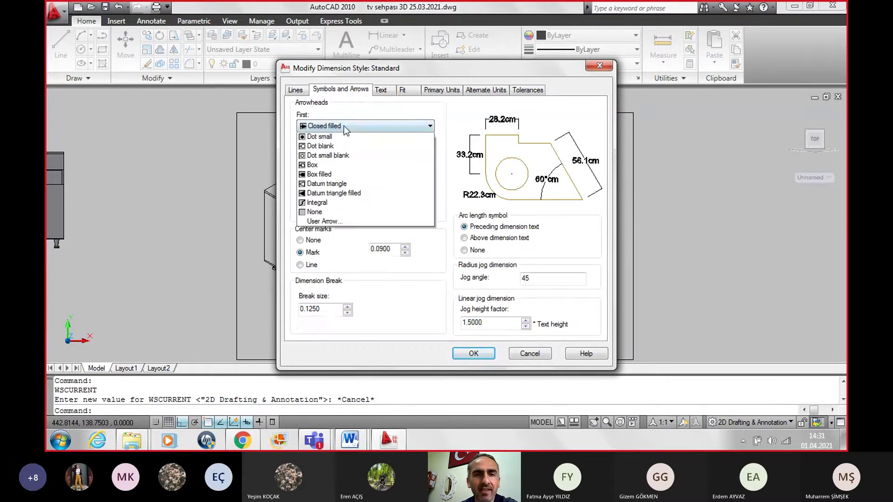
click(344, 125)
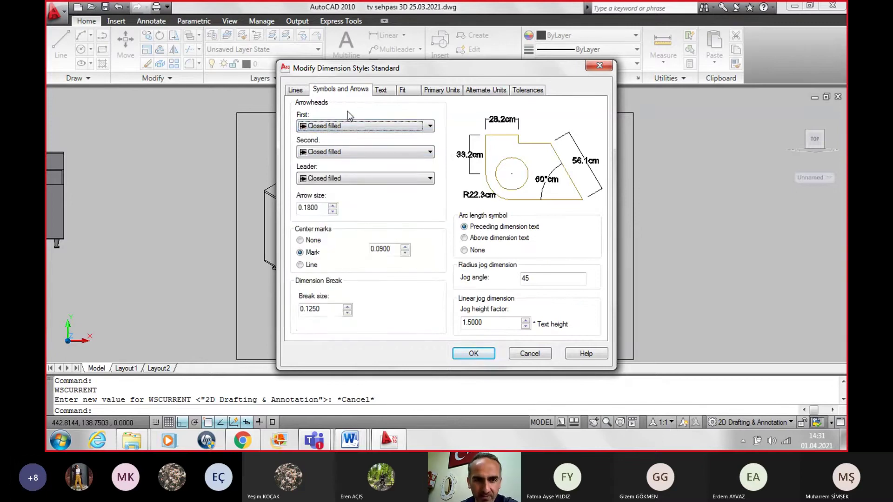
click(473, 354)
click(508, 309)
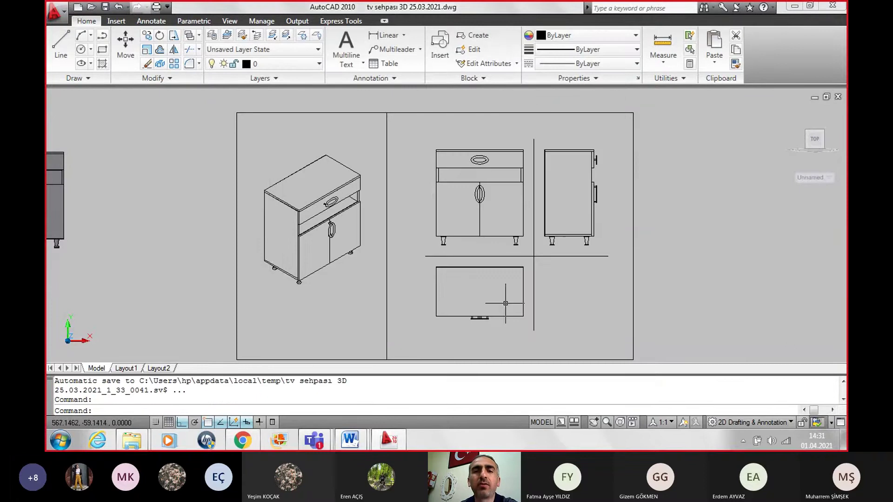
Step: Dimension the front view's 80.0cm width, placed 10 units above its top edge
click(390, 39)
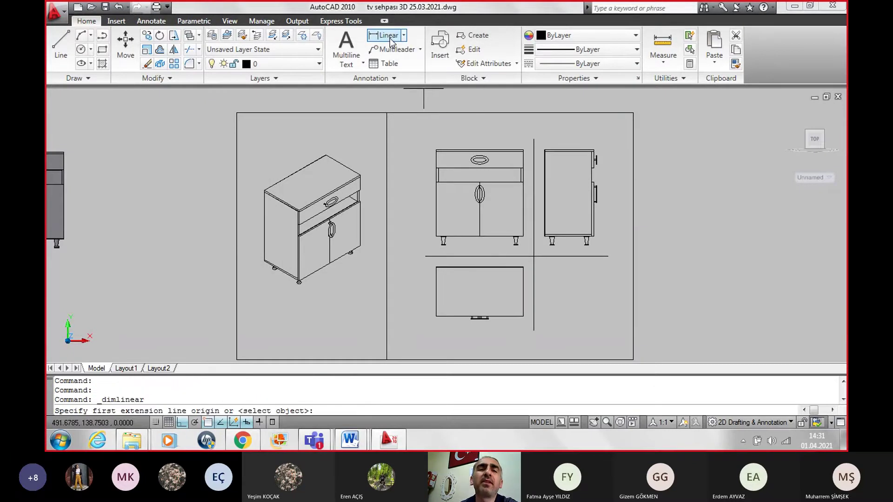
scroll(503, 139, up, 3)
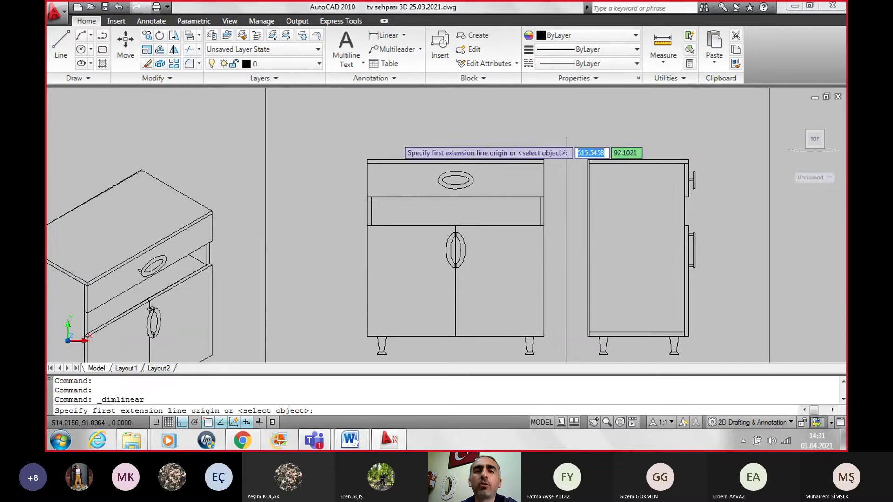
click(367, 160)
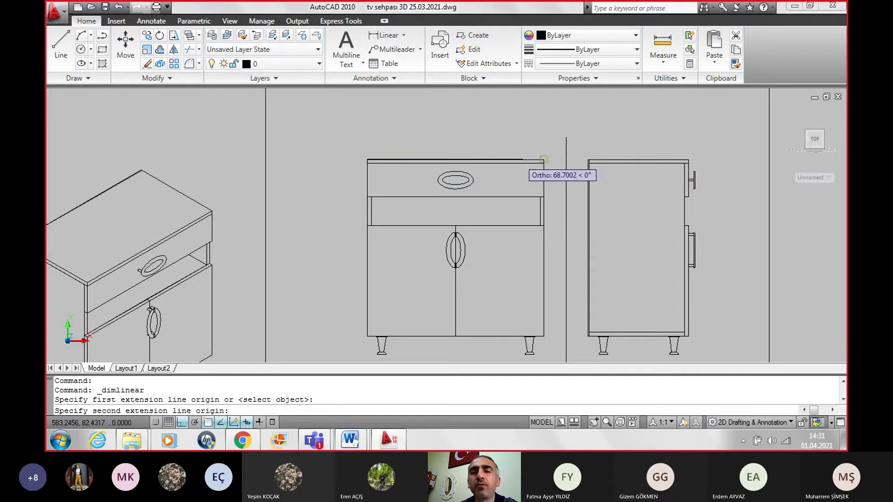
click(543, 159)
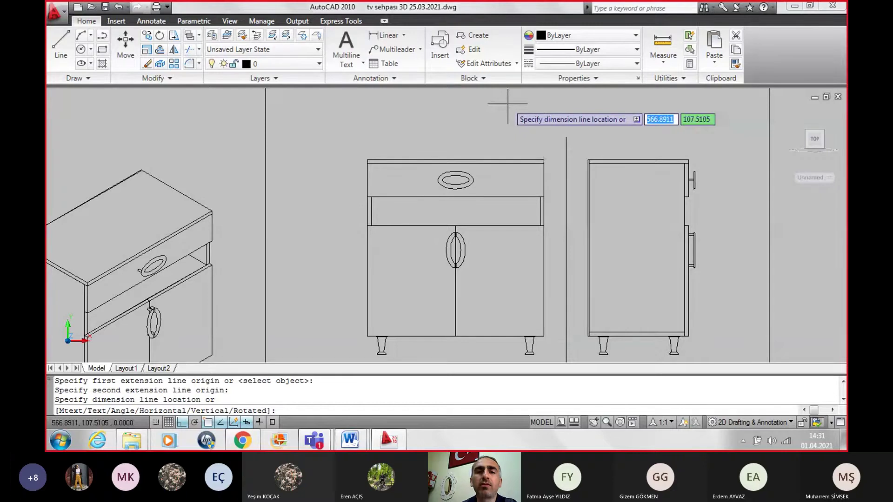
text(10)
key(Return)
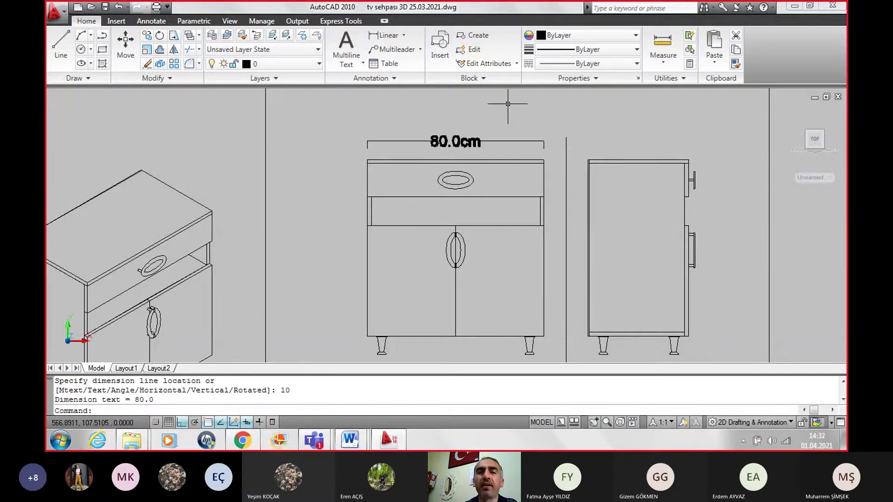
Step: Dimension the side view's 45.0cm depth, placed 10 units above its top edge
click(384, 35)
scroll(644, 138, up, 3)
mouse_move(644, 139)
middle_down()
mouse_move(545, 171)
mouse_move(463, 175)
middle_up()
scroll(437, 181, up, 2)
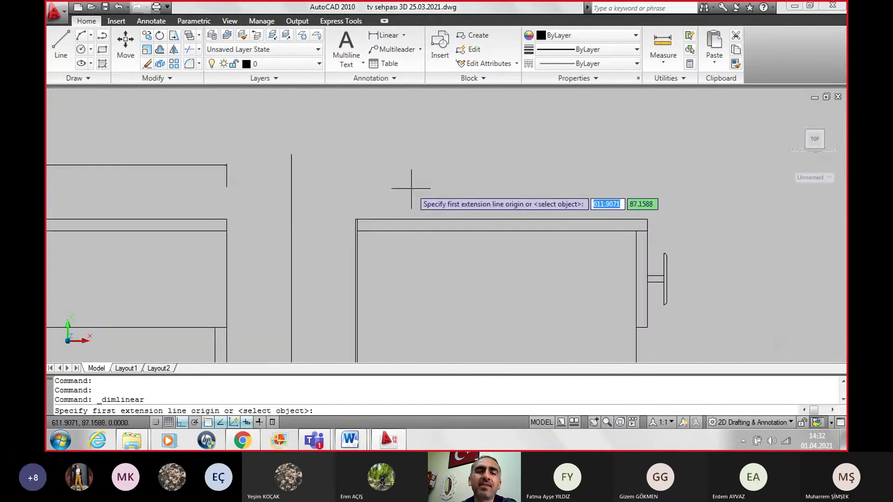
click(356, 219)
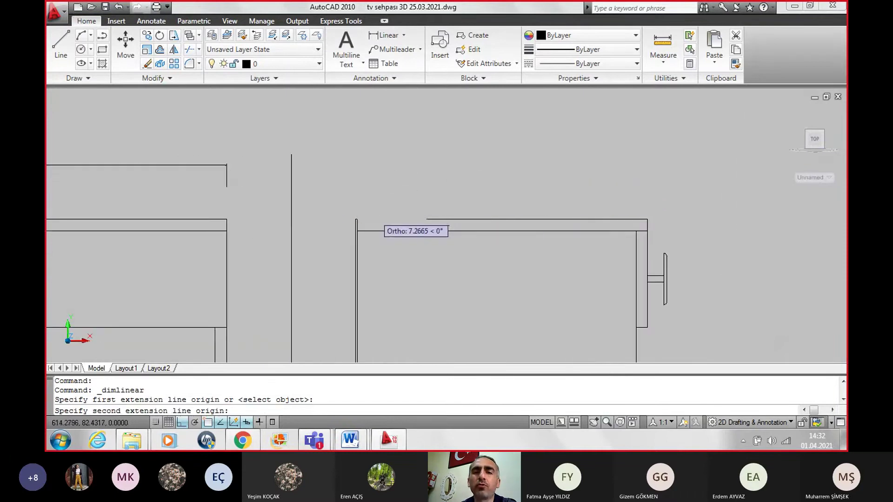
click(647, 220)
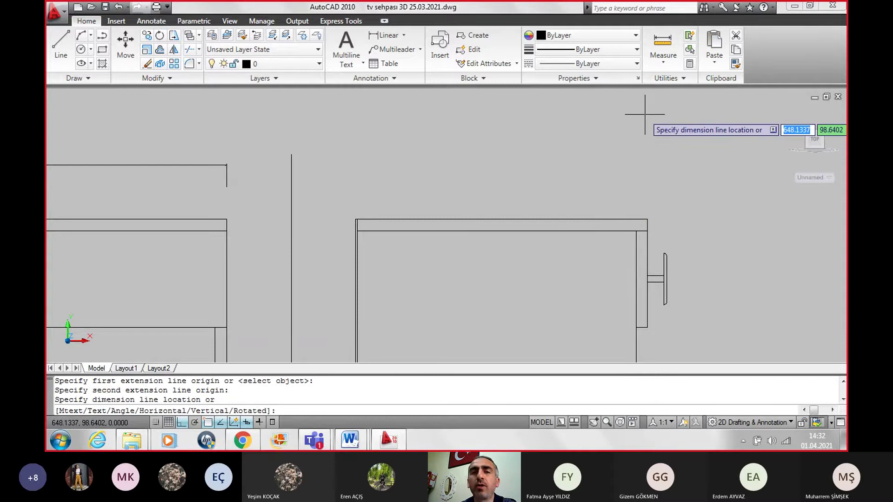
text(10)
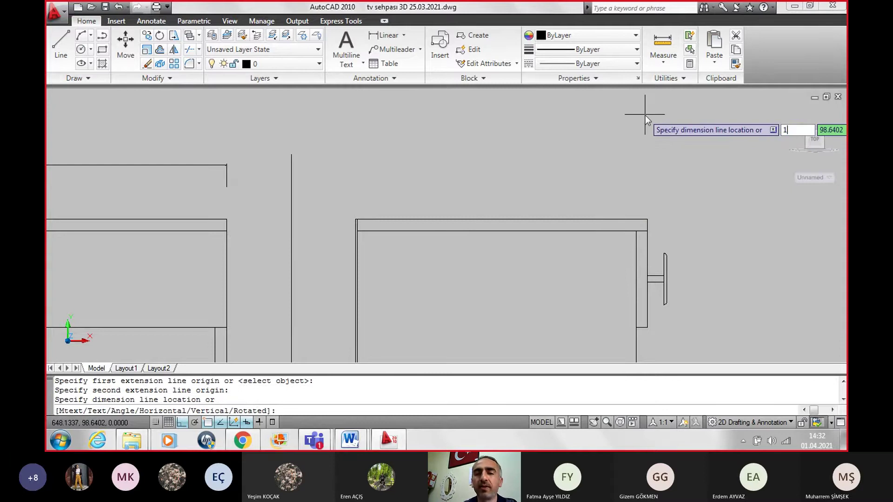
key(Return)
scroll(628, 149, down, 5)
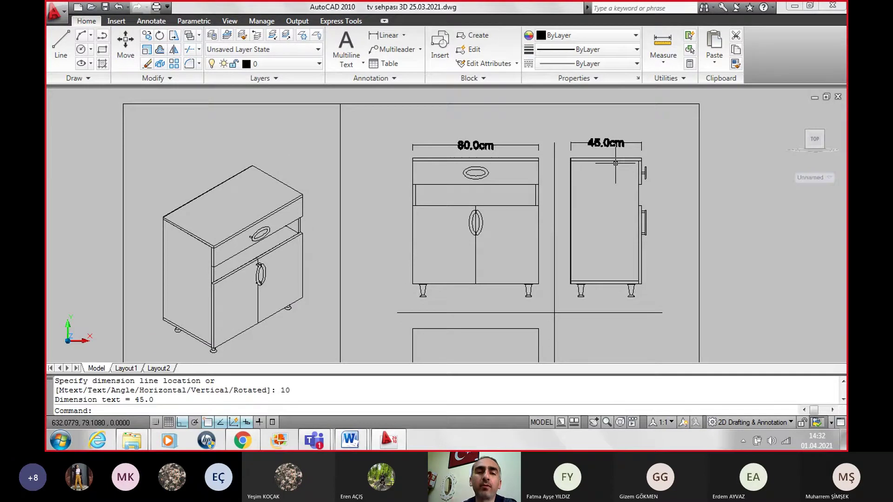
scroll(423, 255, up, 2)
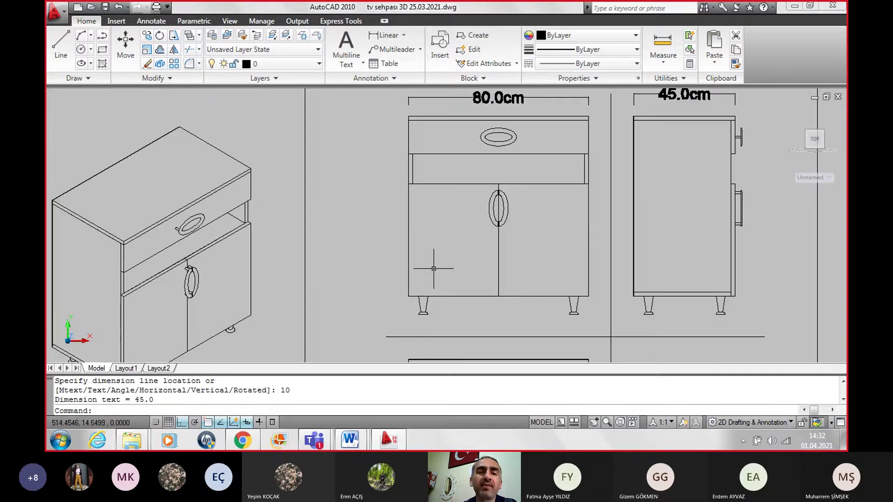
Step: Dimension the front view's door section (50.0cm) and drawer (15.0cm) heights, each offset 10
click(387, 35)
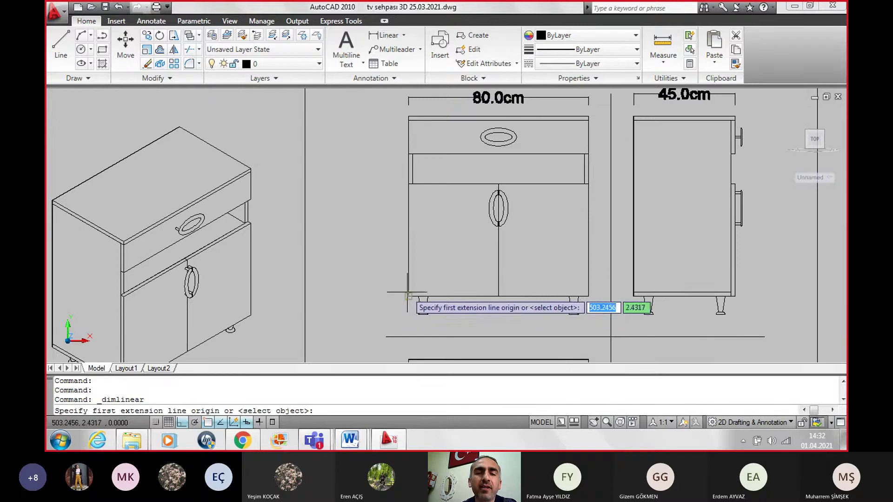
click(408, 314)
click(409, 184)
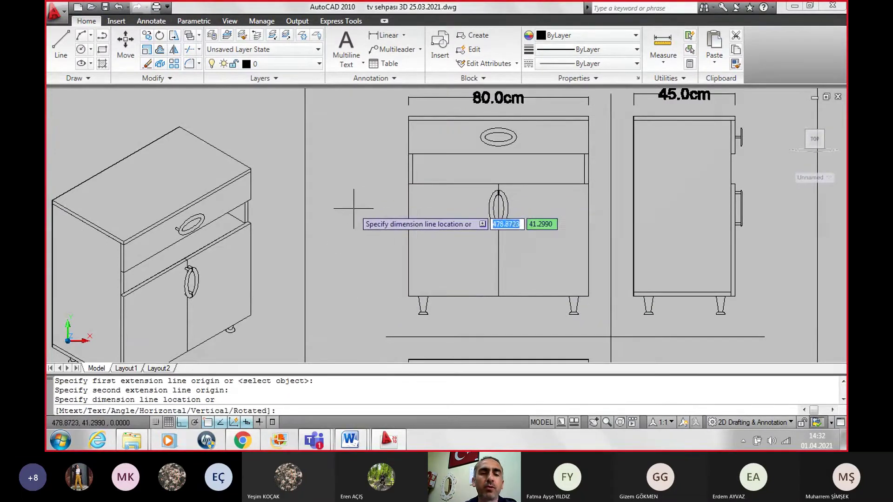
text(10)
key(Return)
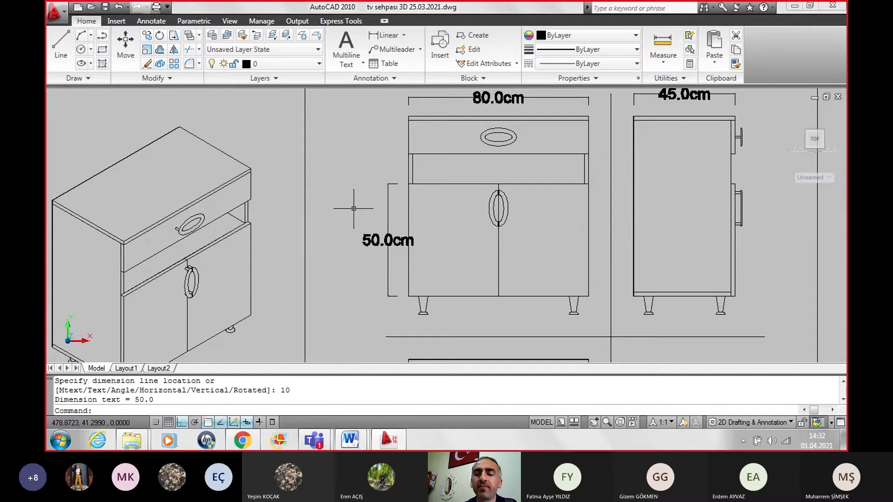
key(Return)
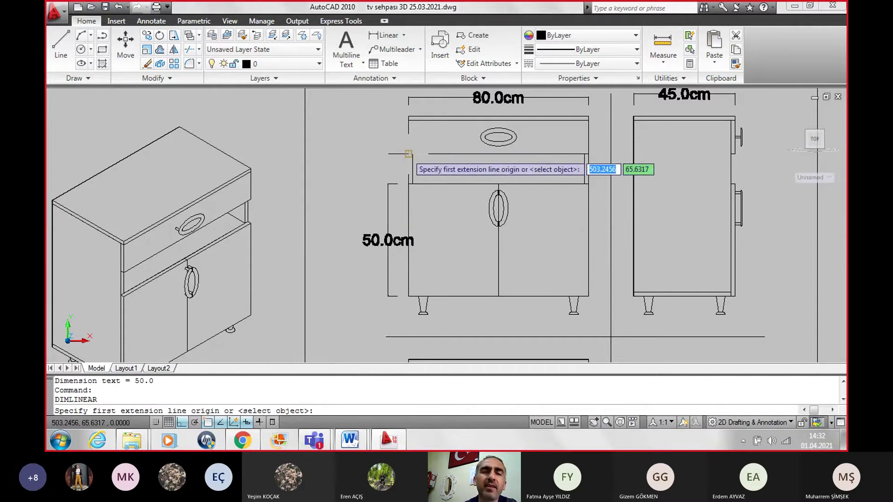
click(409, 153)
click(408, 116)
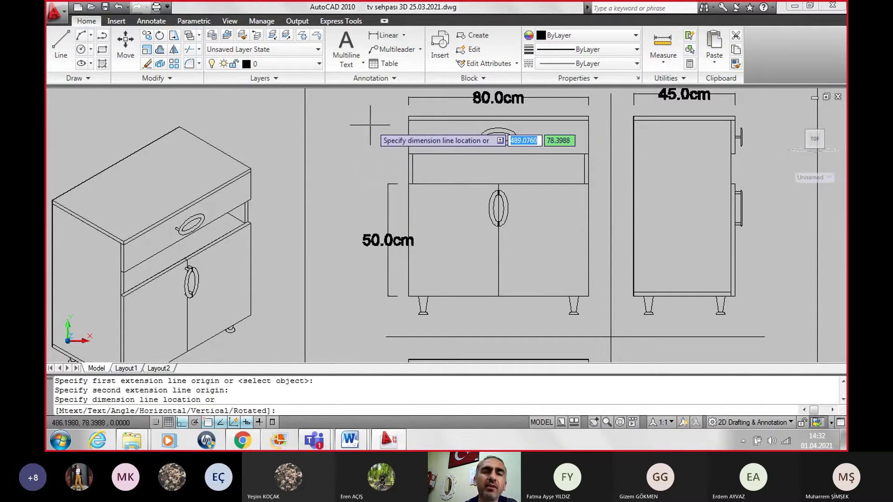
text(10)
key(Return)
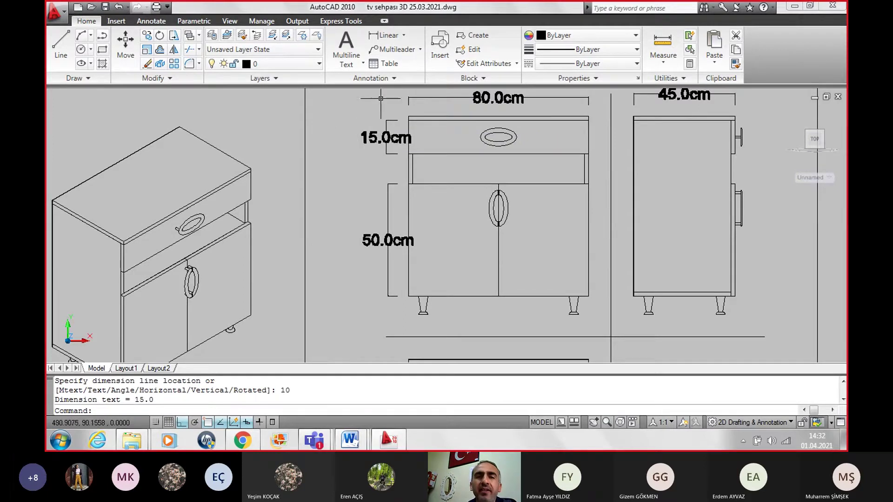
scroll(433, 180, down, 2)
middle_drag(534, 184, 416, 160)
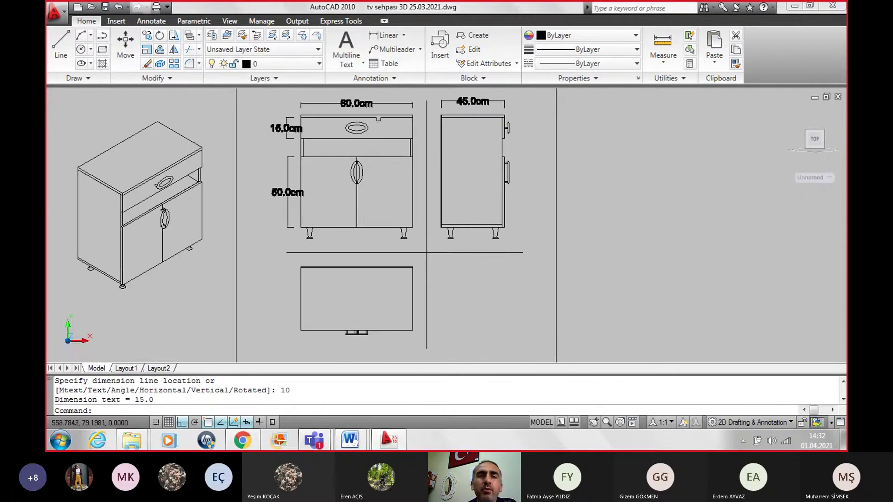
Step: Place an 80.0cm height dimension on the side view at offset 10, then undo it
click(382, 40)
scroll(535, 144, up, 2)
scroll(519, 114, up, 2)
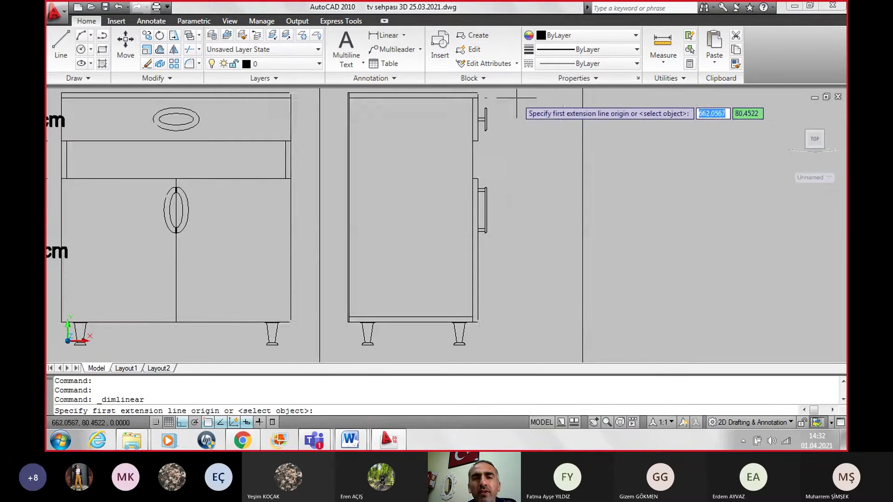
middle_drag(517, 99, 520, 142)
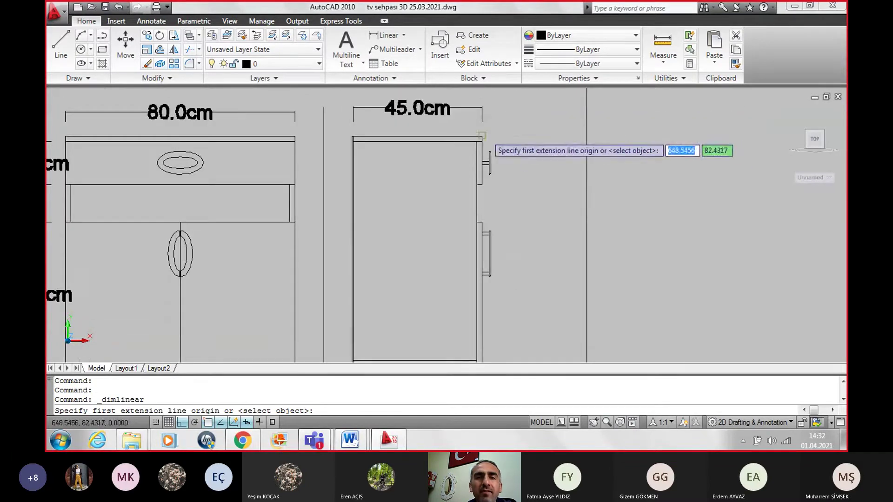
click(482, 135)
scroll(525, 195, down, 2)
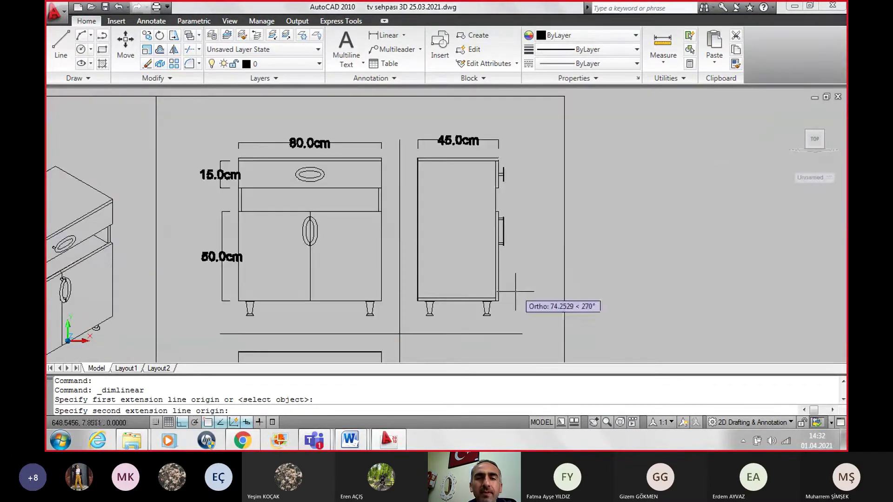
scroll(516, 292, up, 3)
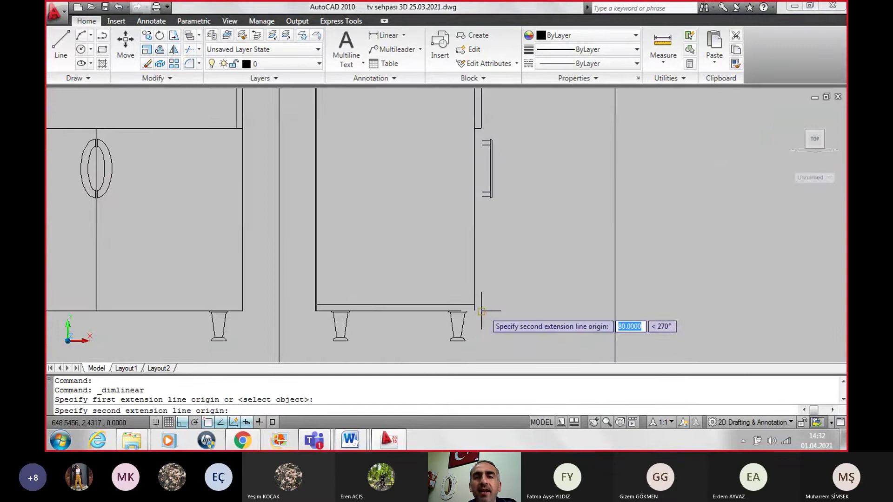
click(482, 311)
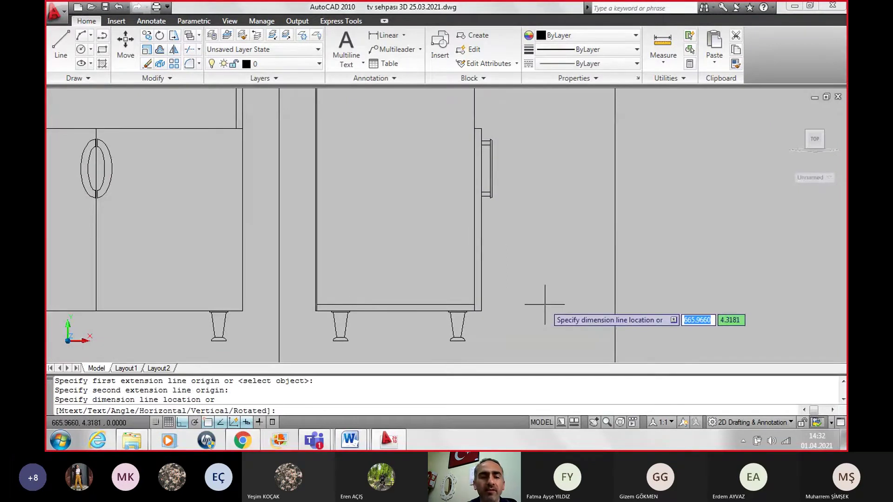
text(10)
key(Return)
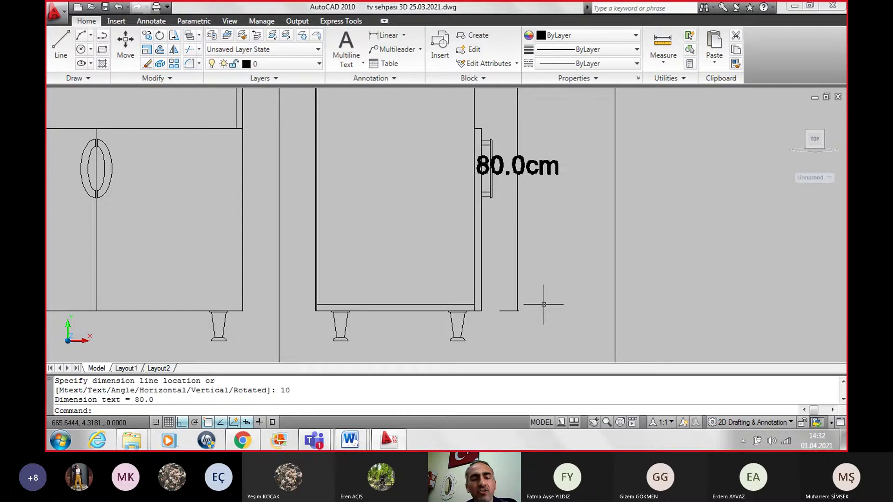
key(ctrl+z)
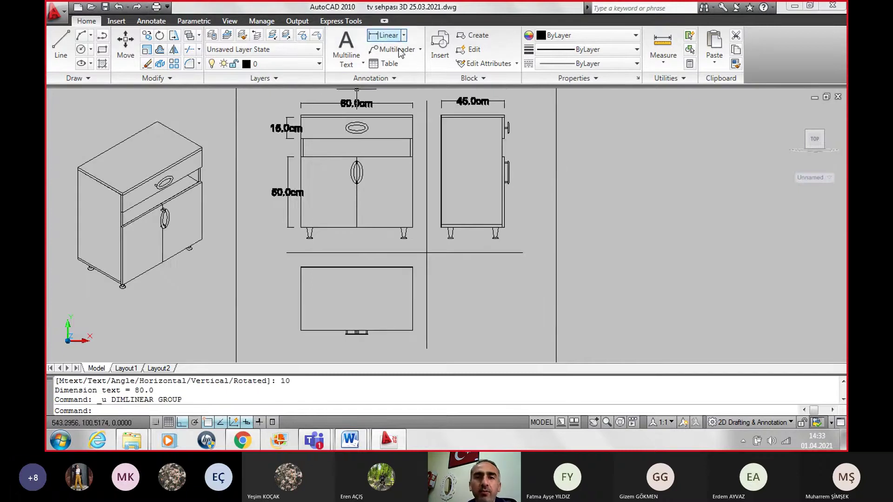
Step: Redraw the side view's 80.0cm height dimension 20 units to the right
click(384, 35)
scroll(533, 136, up, 2)
click(491, 106)
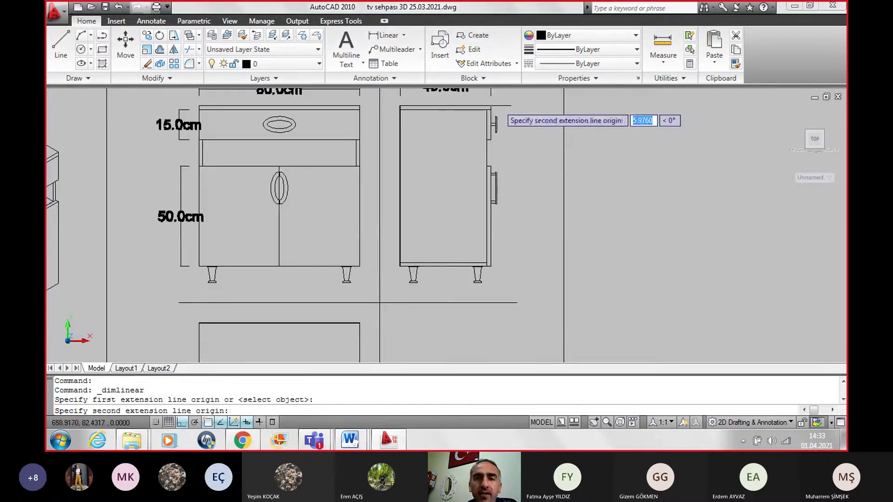
click(491, 266)
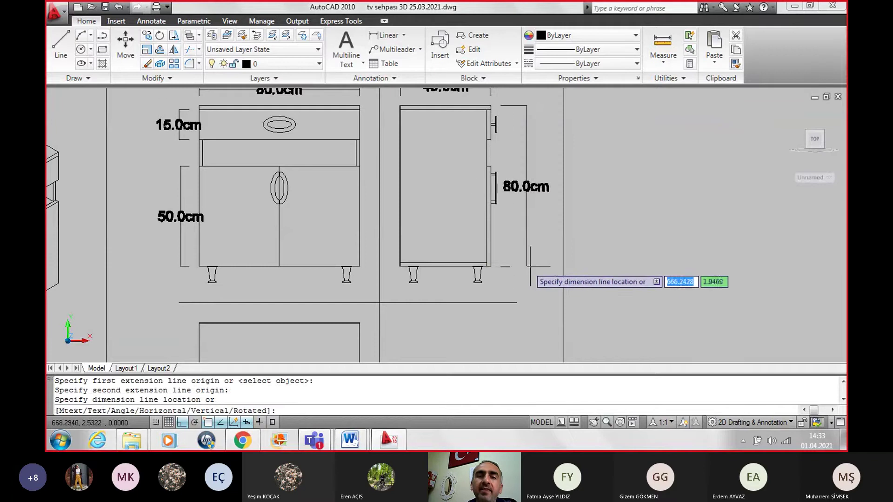
text(20)
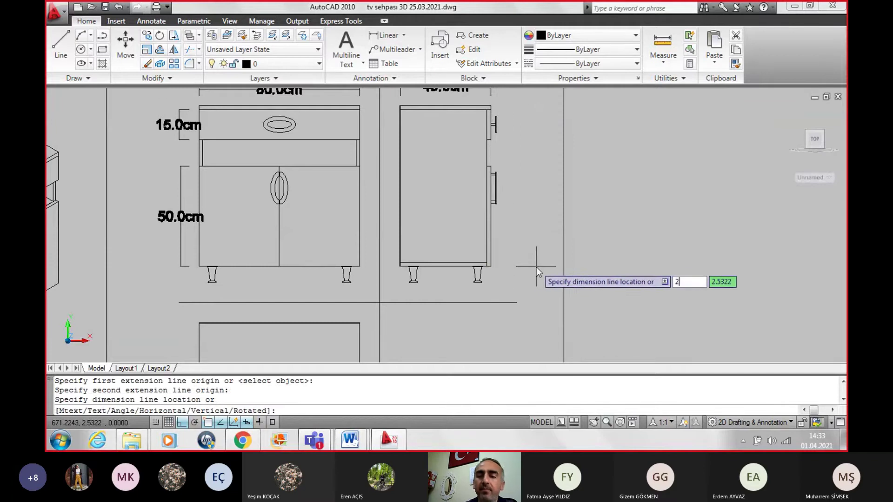
key(Return)
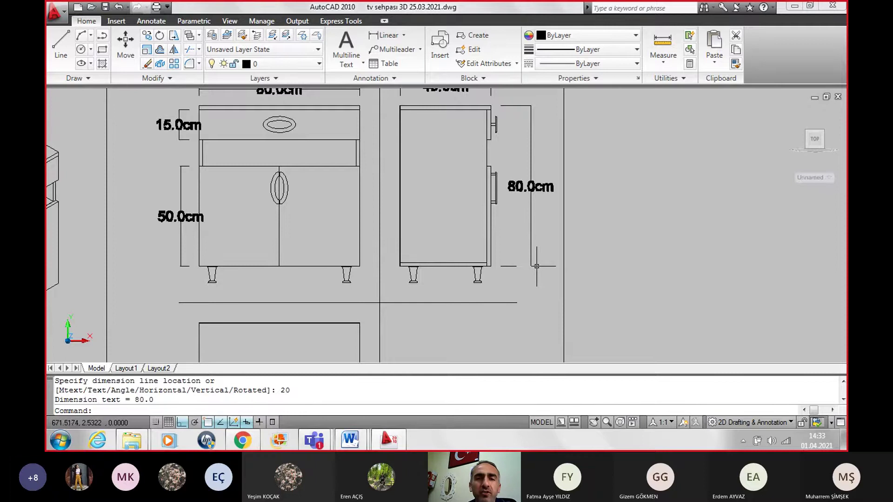
scroll(537, 266, down, 2)
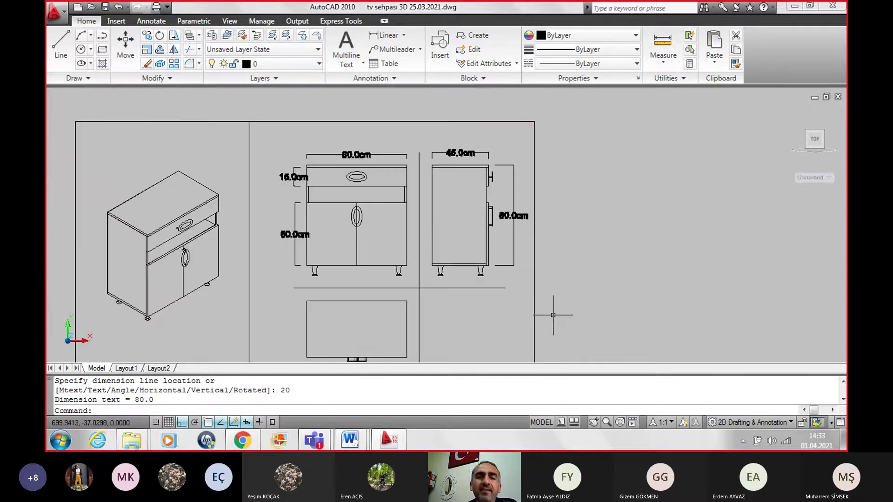
middle_drag(478, 319, 513, 287)
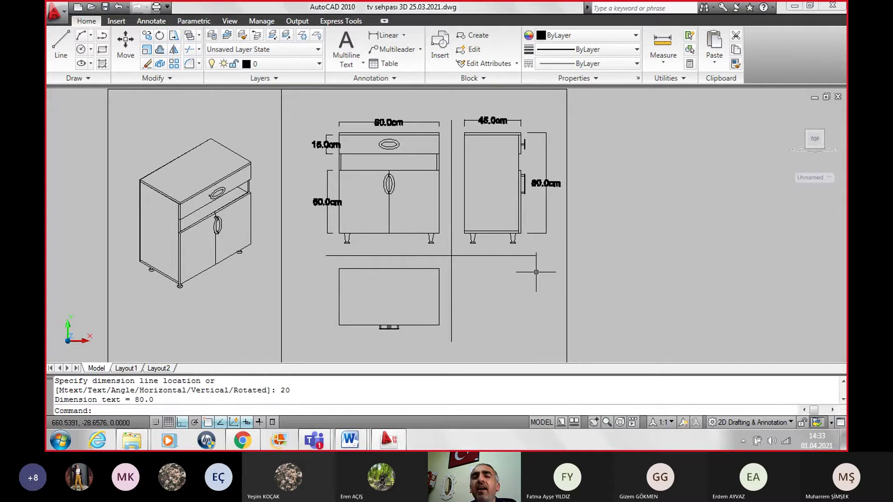
scroll(604, 269, down, 2)
scroll(607, 269, up, 1)
scroll(612, 269, down, 1)
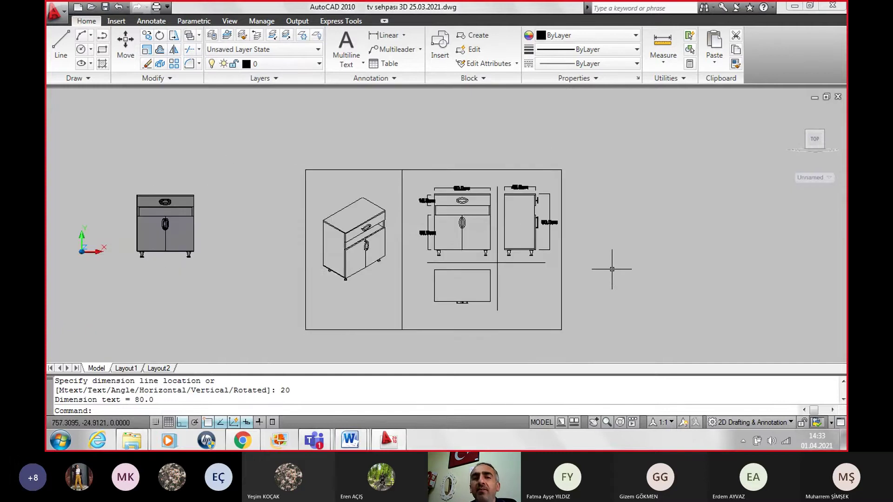
middle_drag(612, 269, 576, 251)
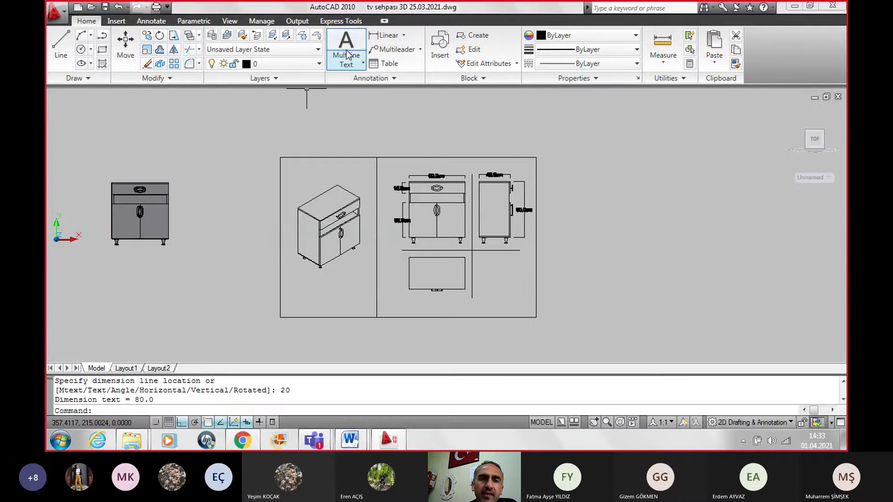
Step: Give the Annotative text style a paper text height of 5 and apply it
click(372, 78)
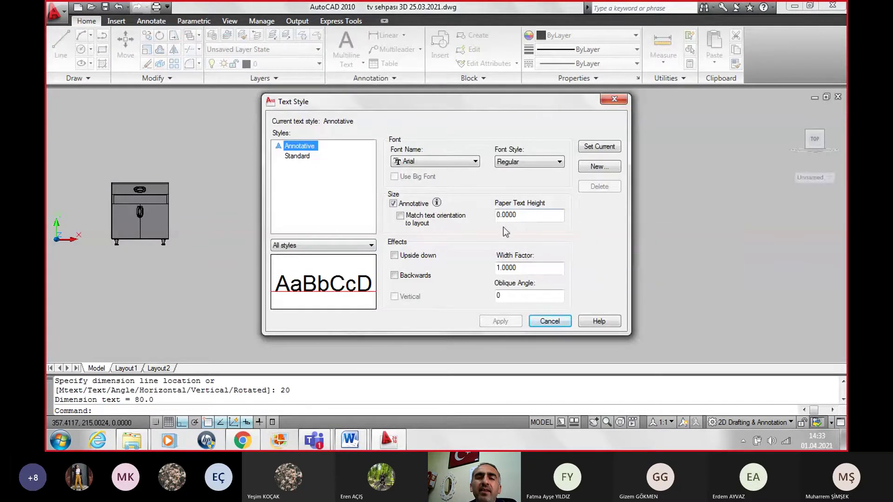
double_click(520, 219)
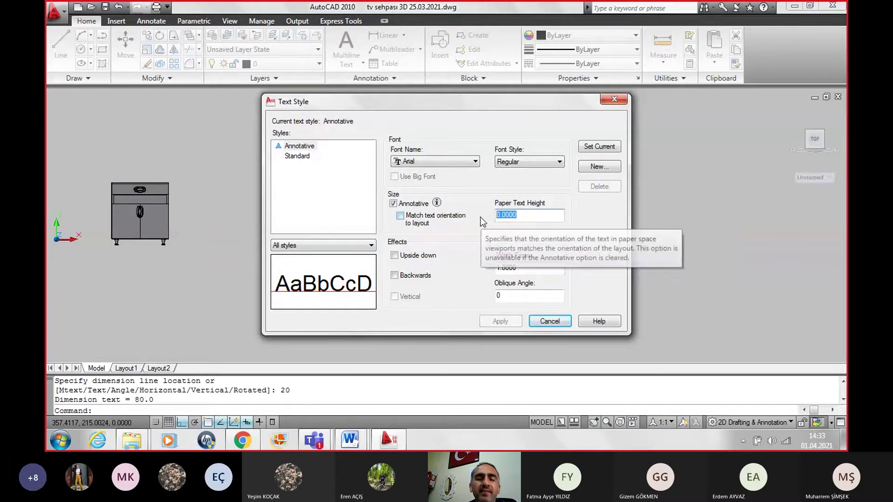
text(5)
click(506, 322)
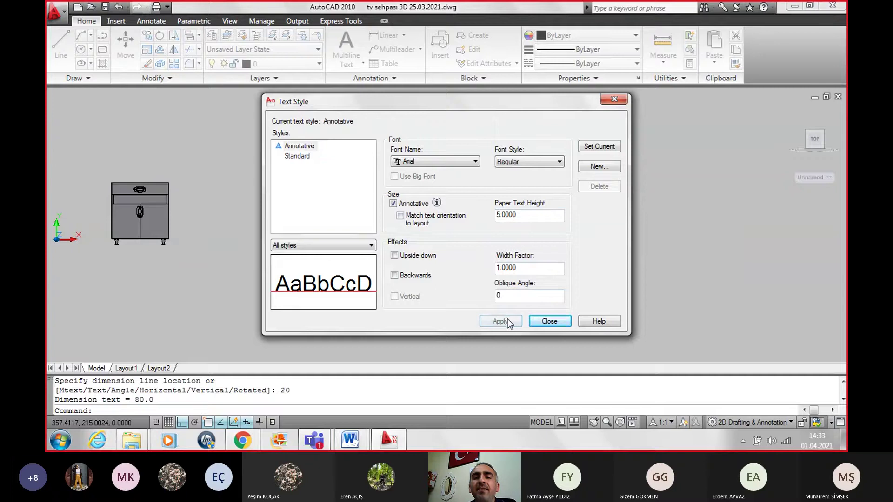
click(544, 321)
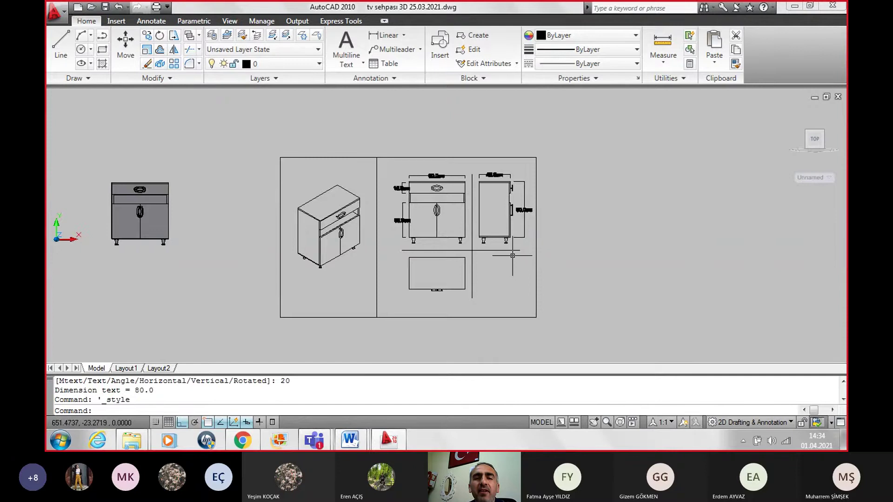
Step: Delete the front view's existing 50.0cm and 15.0cm height dimensions
scroll(407, 233, up, 2)
scroll(407, 233, up, 1)
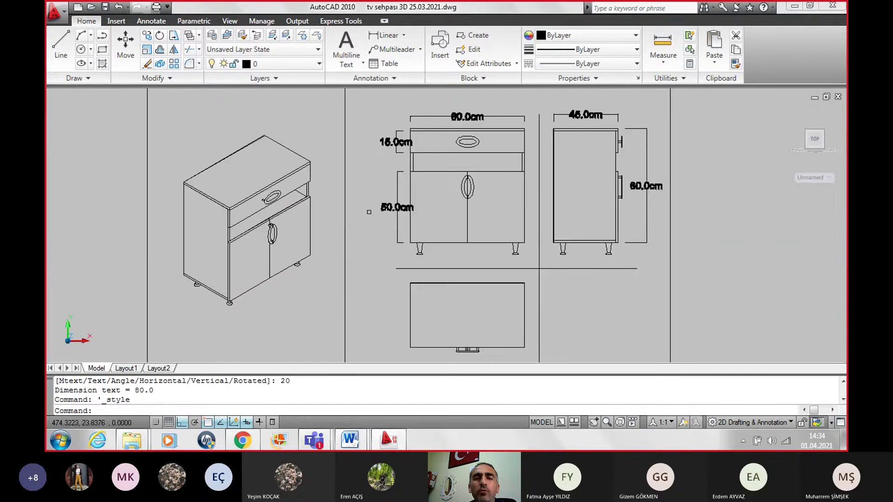
scroll(374, 140, up, 2)
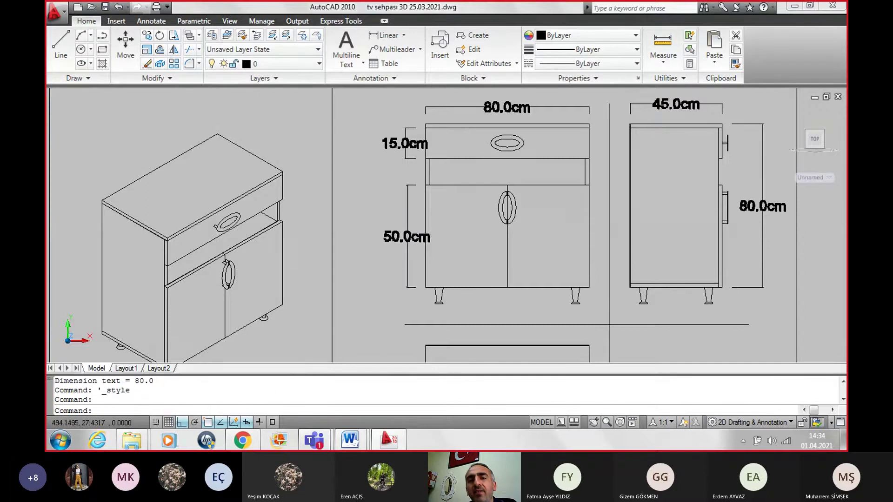
click(428, 236)
click(409, 144)
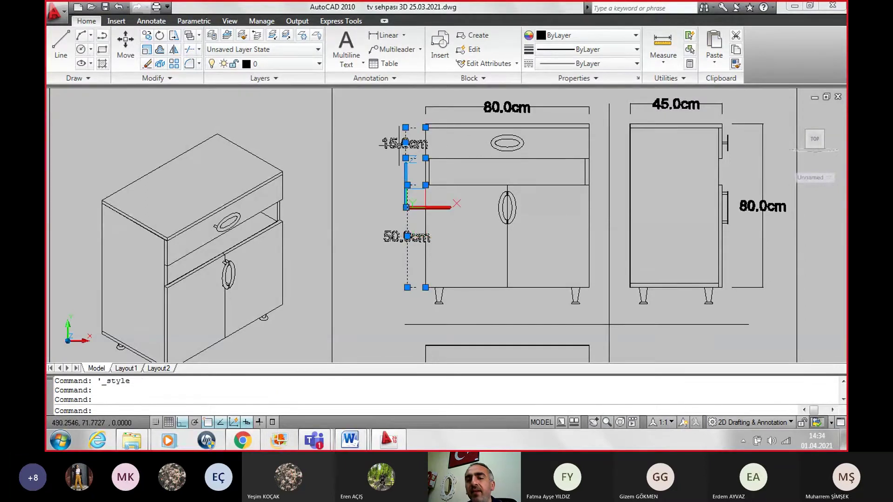
key(Delete)
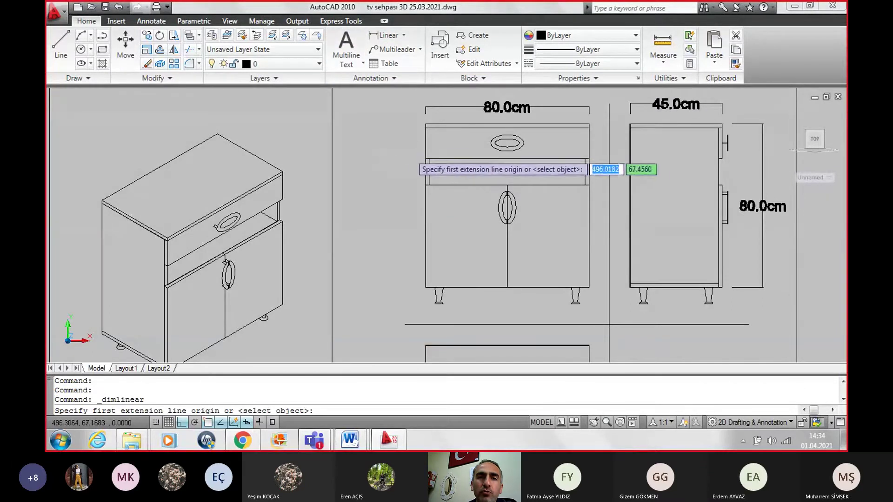
Step: Redraw the 15.0cm drawer and 50.0cm door-section dimensions at offset 15 on the left
click(426, 159)
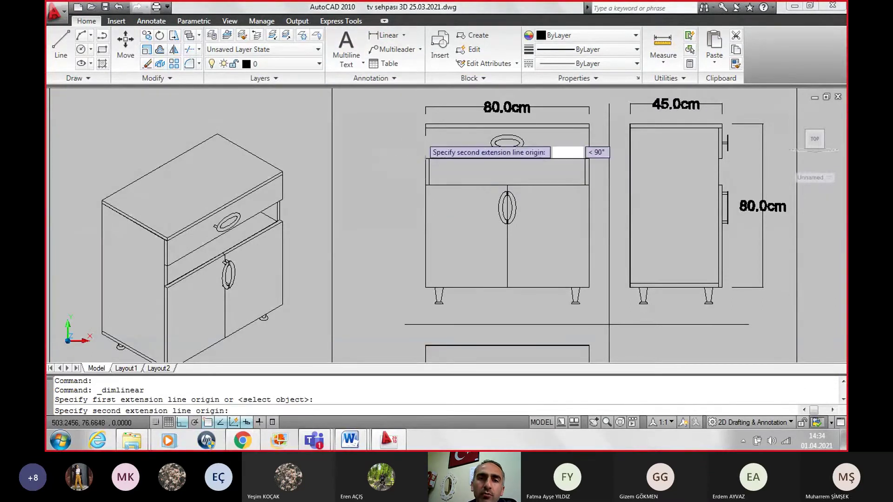
click(425, 127)
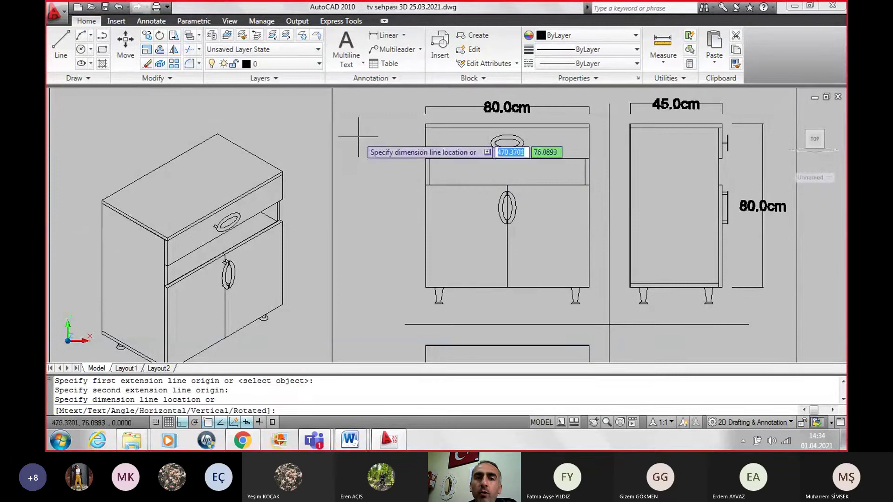
text(15)
key(Return)
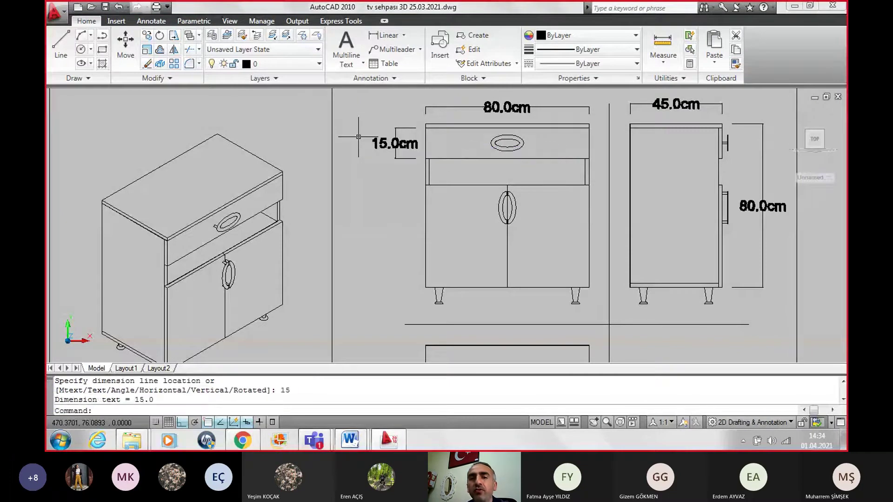
key(Return)
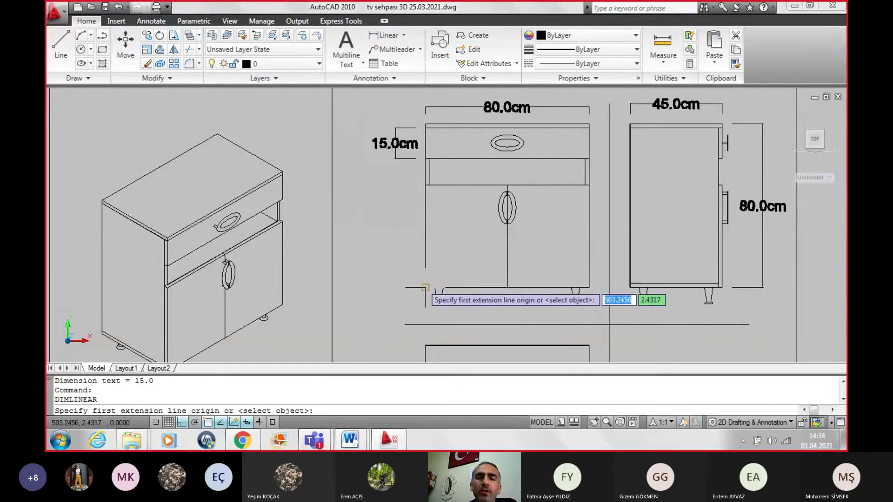
click(425, 287)
click(425, 185)
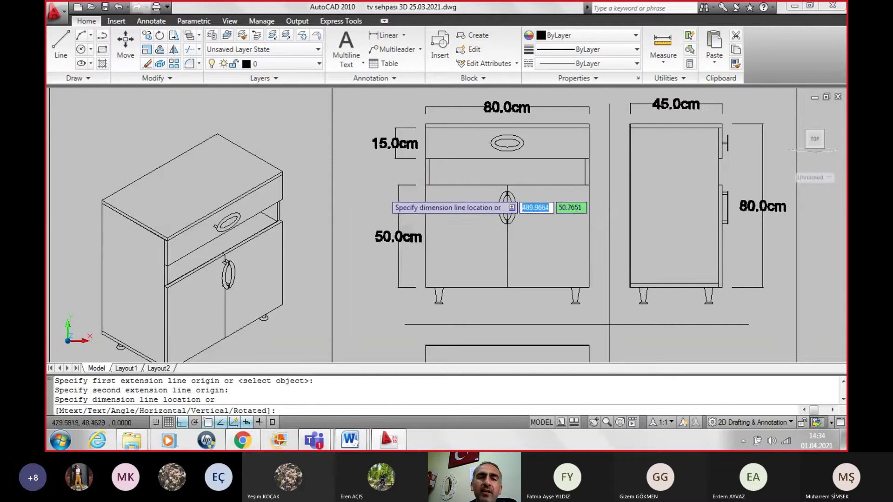
text(15)
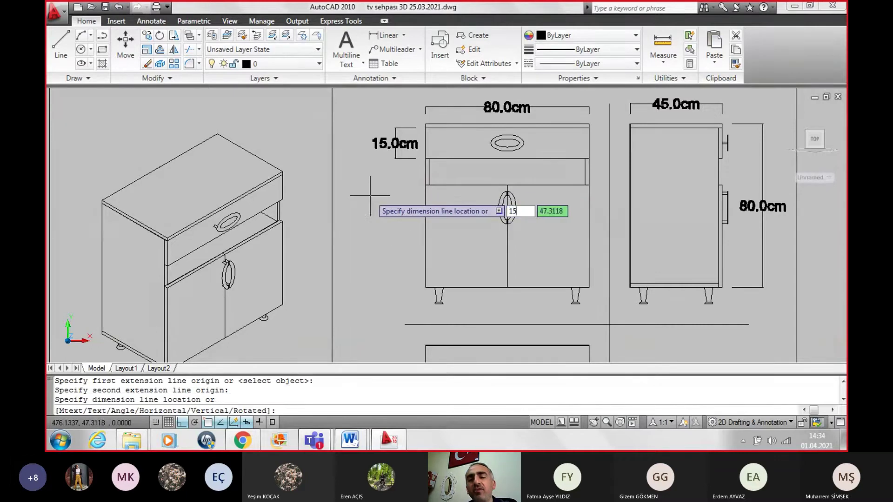
key(Return)
Step: Draw a rectangle from the frame's lower-right corner up to near its top
scroll(370, 196, down, 1)
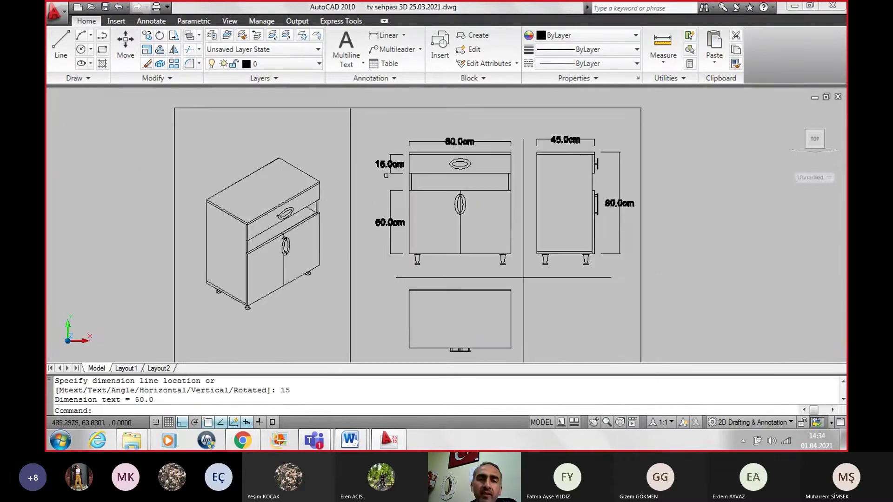
scroll(393, 175, up, 1)
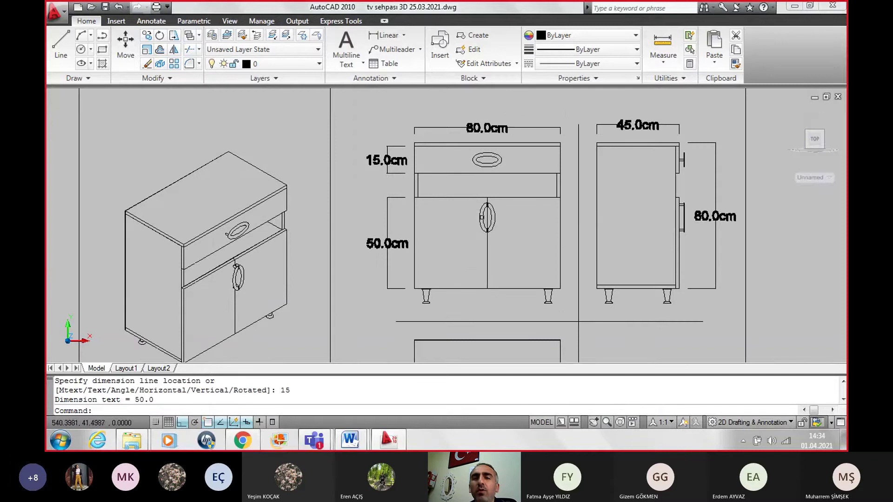
scroll(527, 241, down, 1)
middle_drag(598, 286, 526, 260)
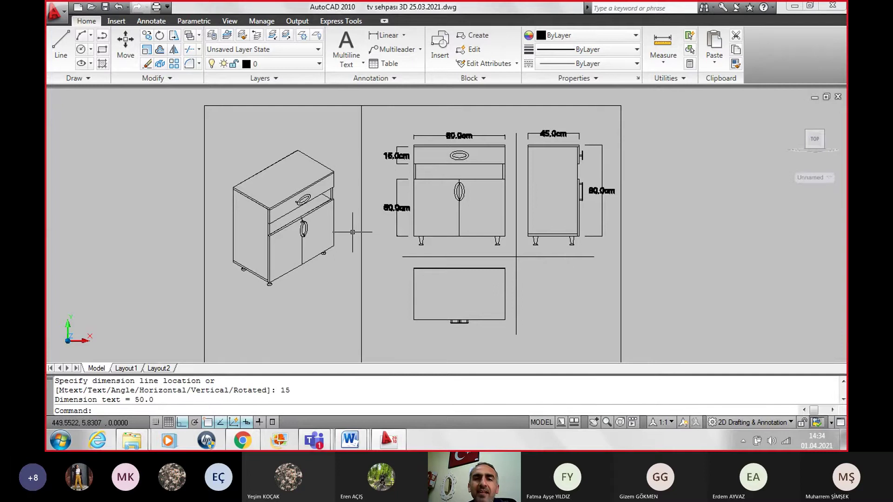
scroll(353, 232, down, 2)
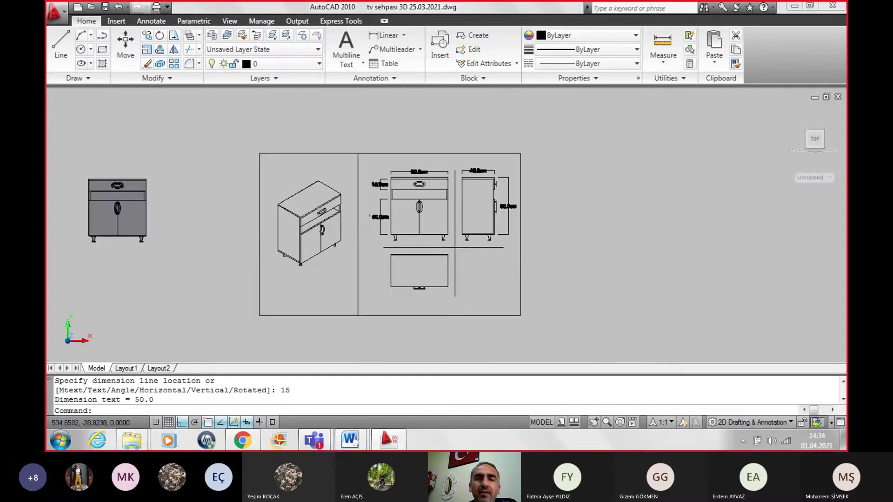
scroll(438, 273, up, 2)
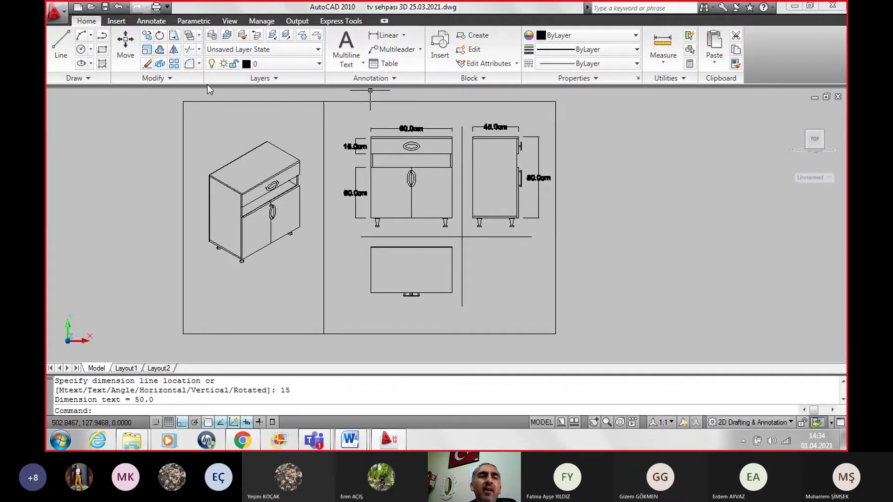
click(102, 49)
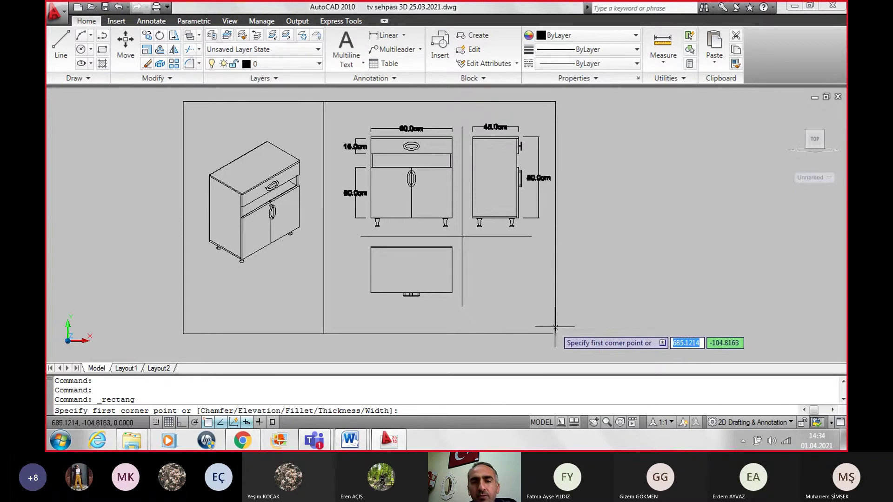
click(556, 333)
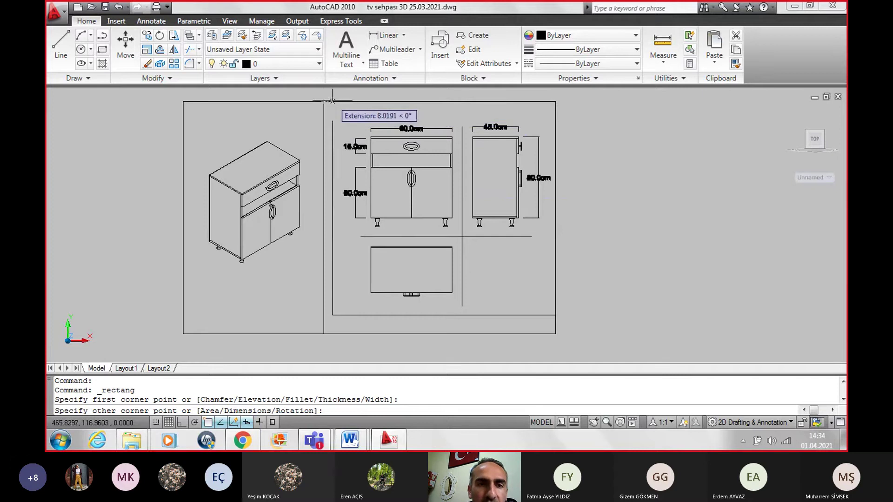
click(334, 101)
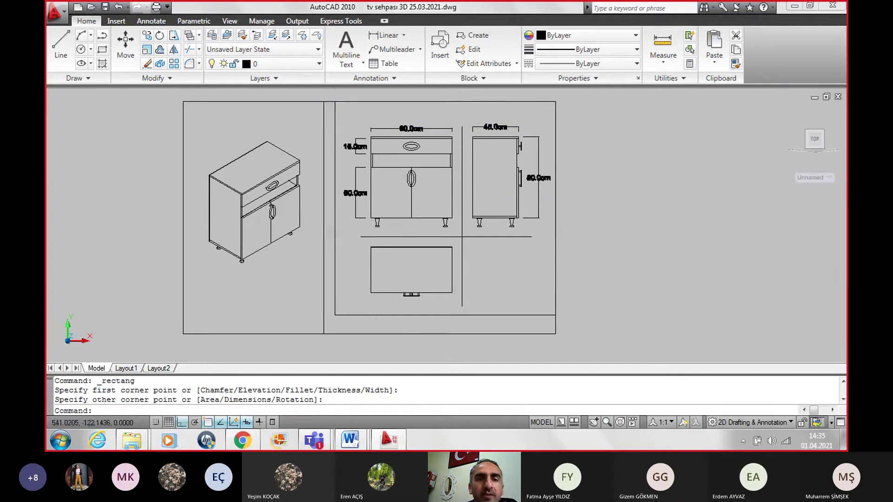
Step: Delete the large outer frame and the rectangle around the isometric view
click(404, 334)
key(Delete)
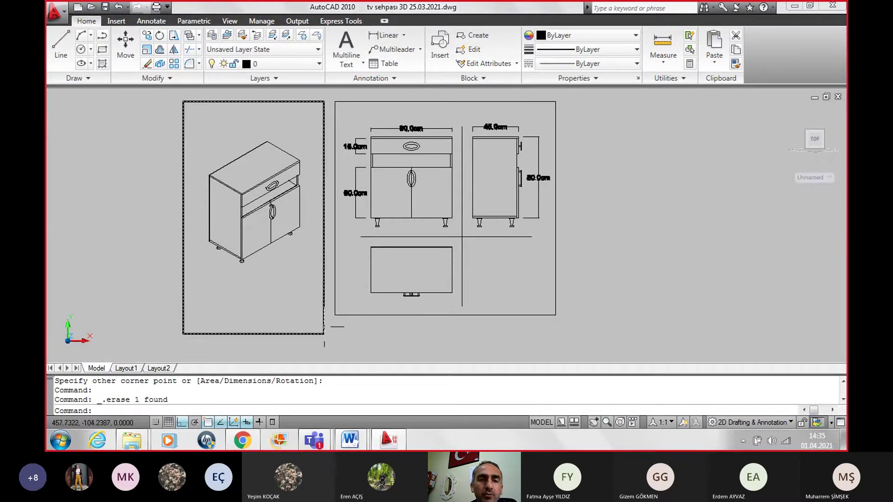
click(324, 327)
key(Delete)
Step: Move the isometric cabinet slightly to the right
click(291, 227)
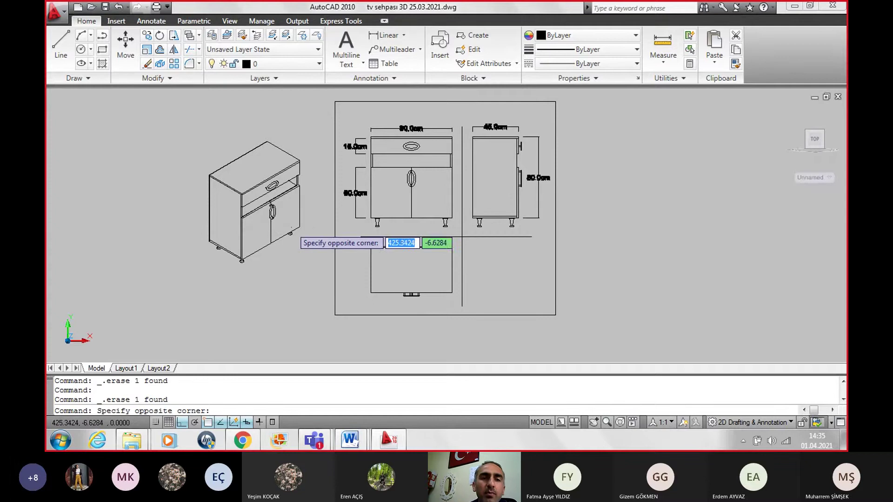
click(200, 270)
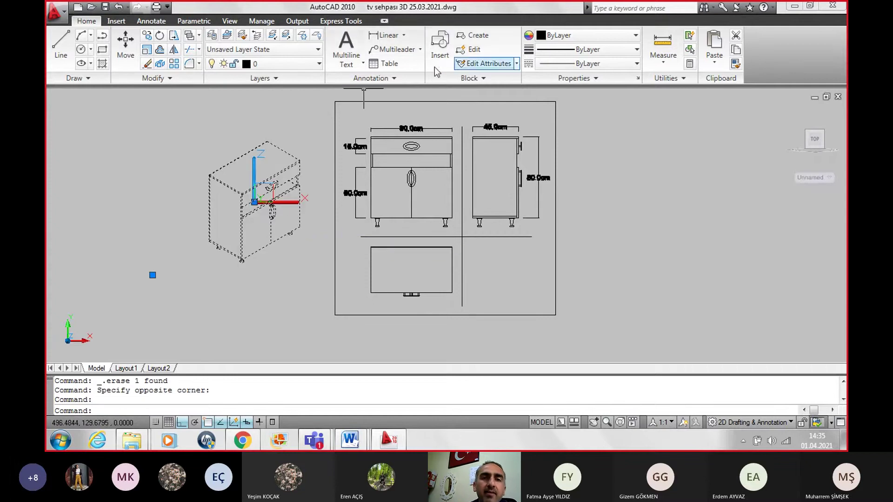
click(132, 44)
click(254, 205)
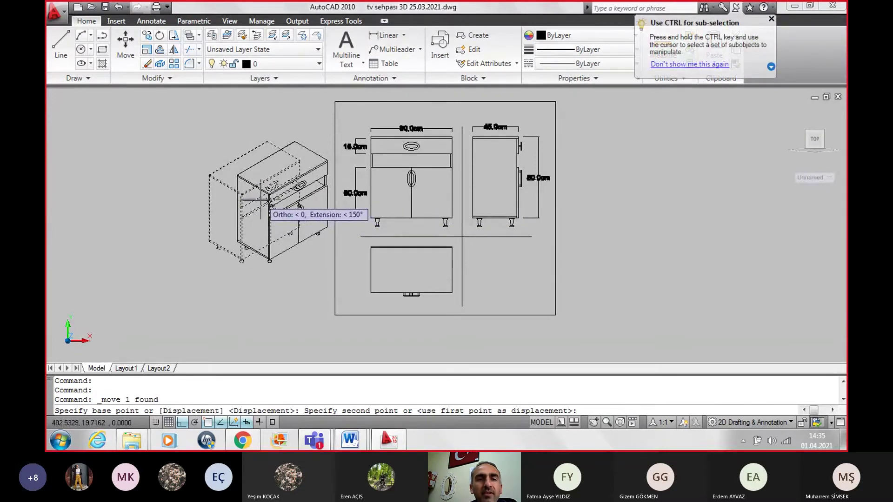
click(269, 200)
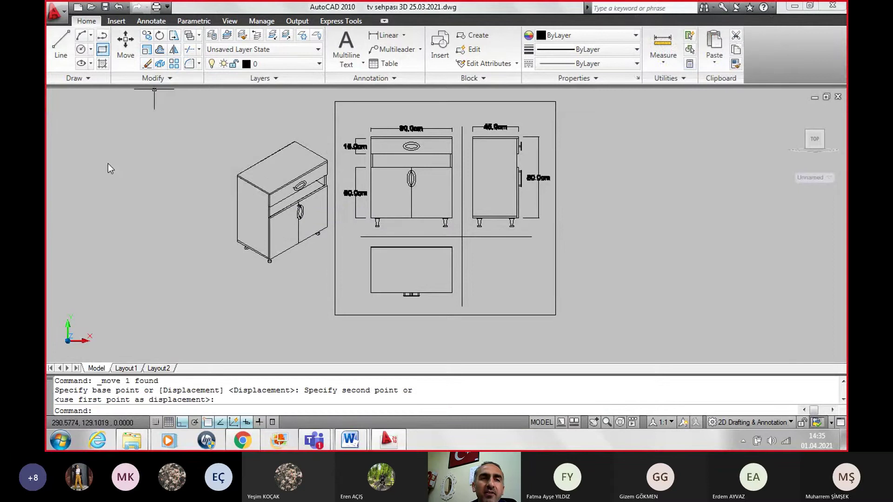
Step: Draw a new border rectangle framing the isometric and elevation cabinet views
click(103, 49)
click(335, 315)
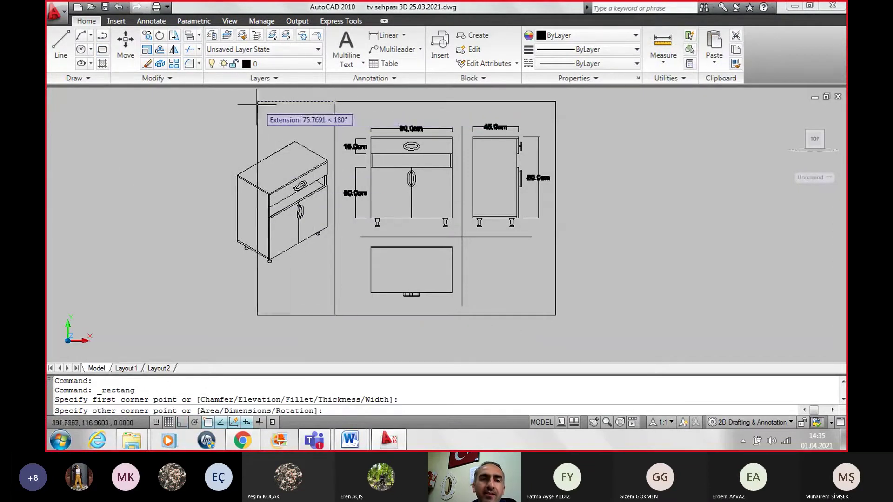
click(228, 101)
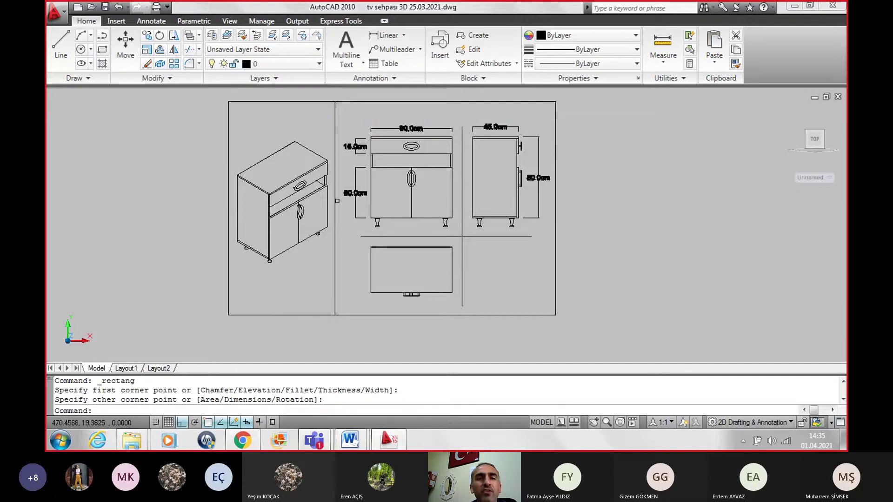
middle_drag(594, 176, 529, 195)
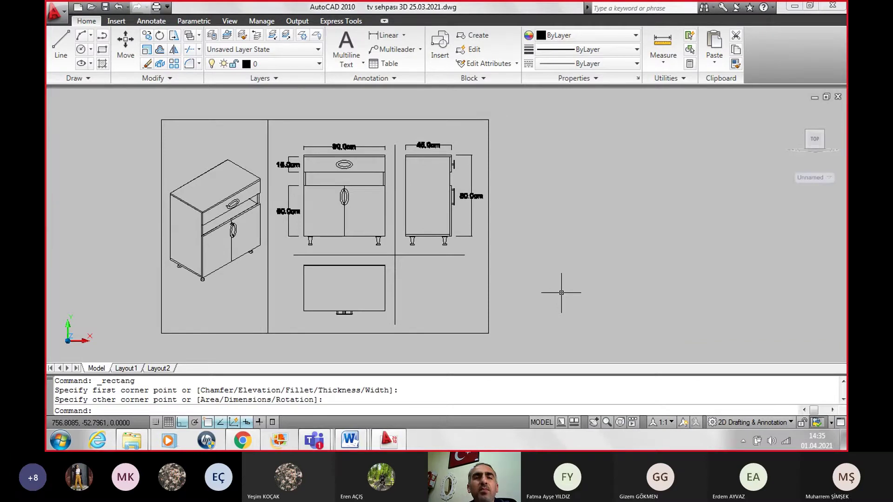
Step: Bring up the ribbon's right-click options and dismiss them without changes
right_click(470, 57)
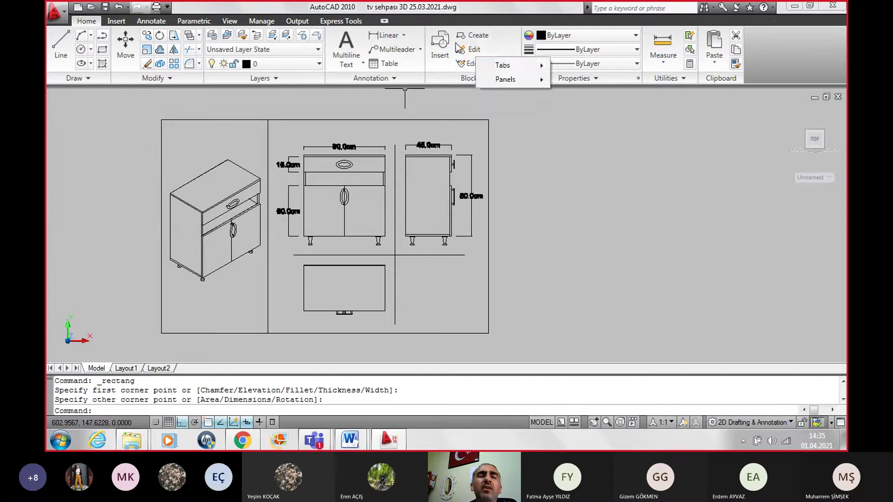
right_click(455, 42)
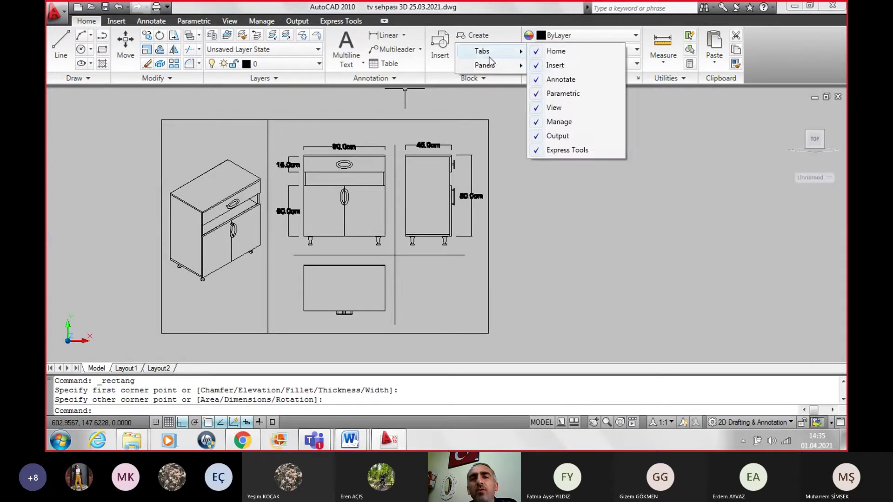
mouse_move(487, 65)
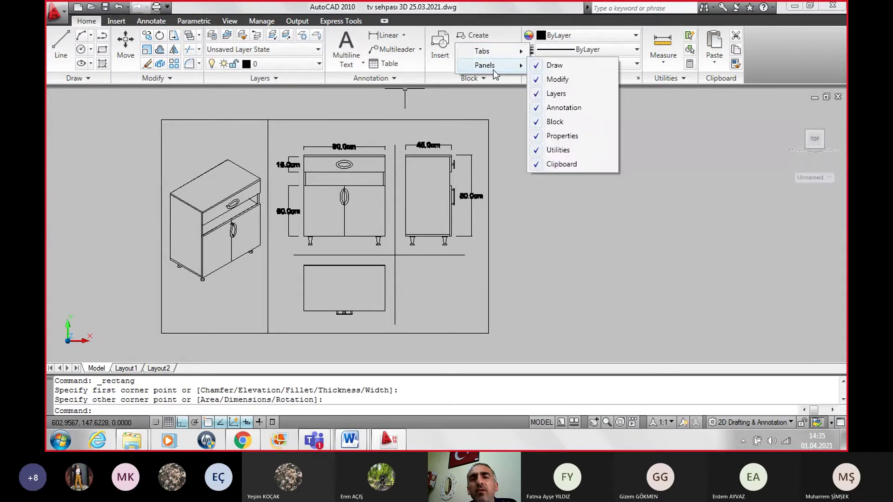
click(775, 74)
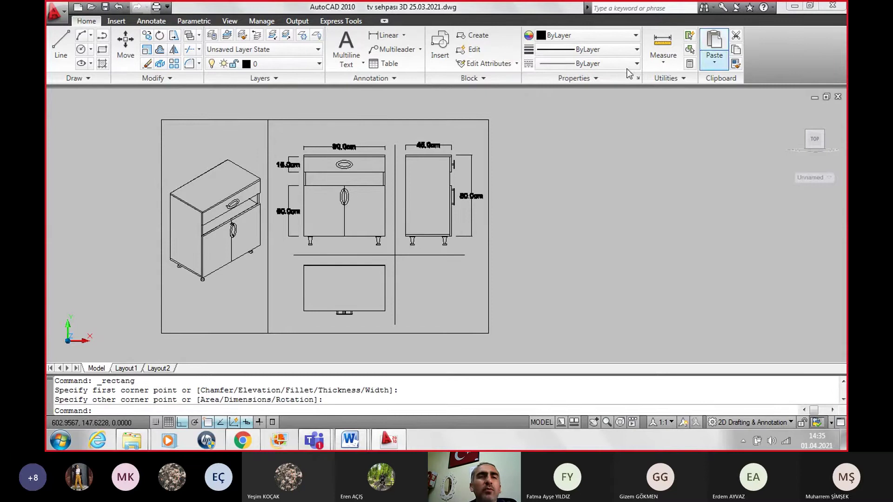
Step: Browse the Insert, Parametric, Manage and Output tabs, return to Home and show the workspace list
click(126, 22)
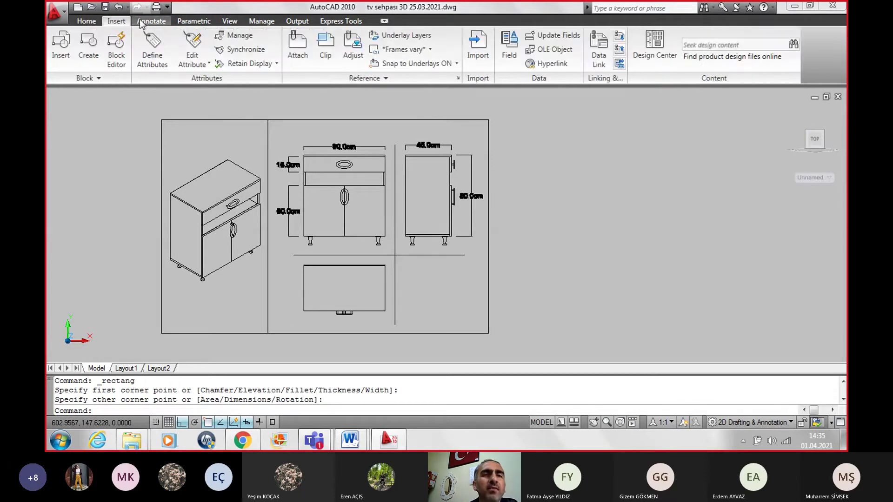
scroll(200, 24, down, 1)
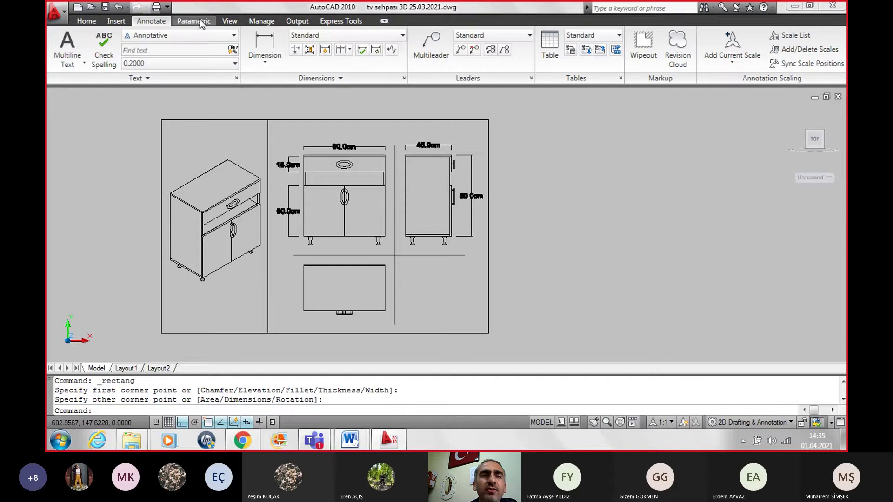
click(201, 24)
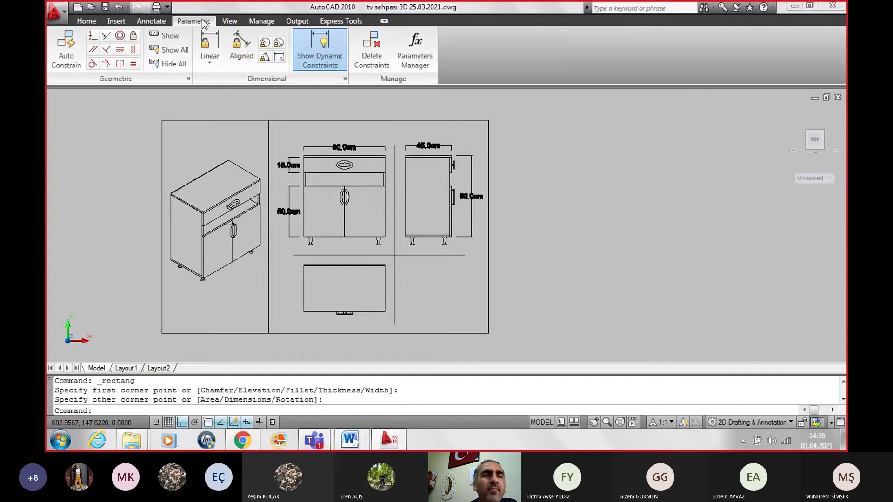
click(260, 22)
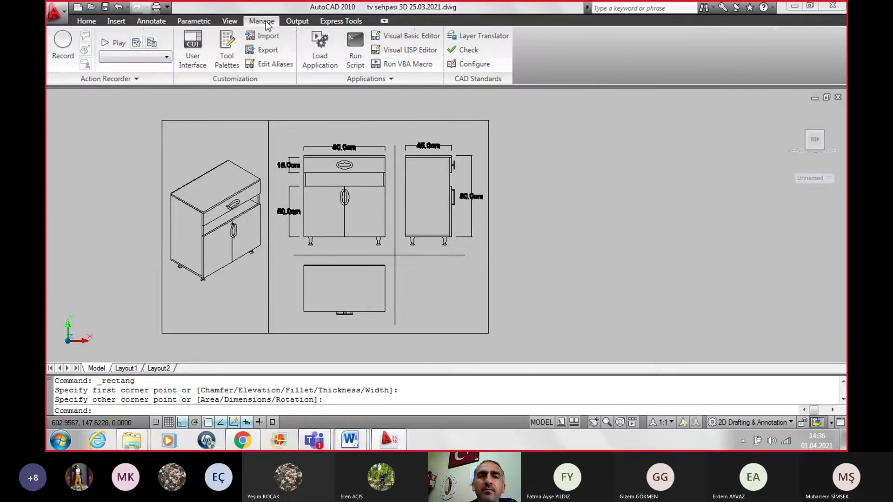
click(298, 22)
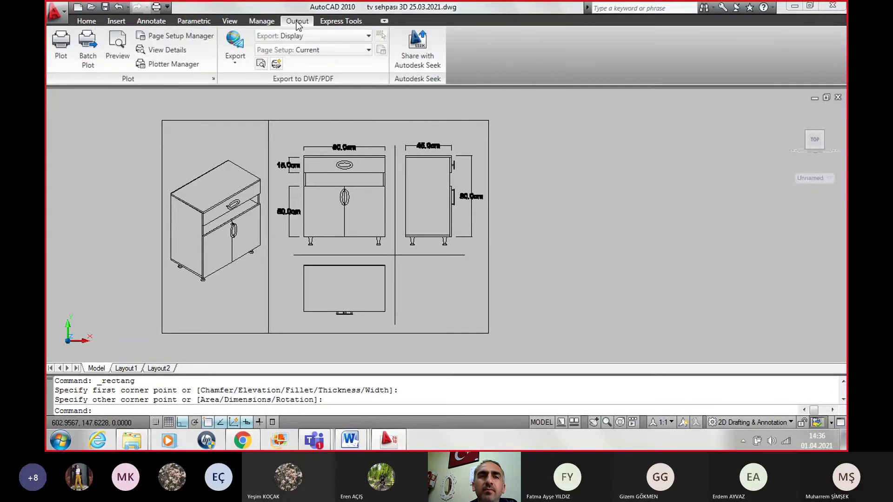
click(86, 21)
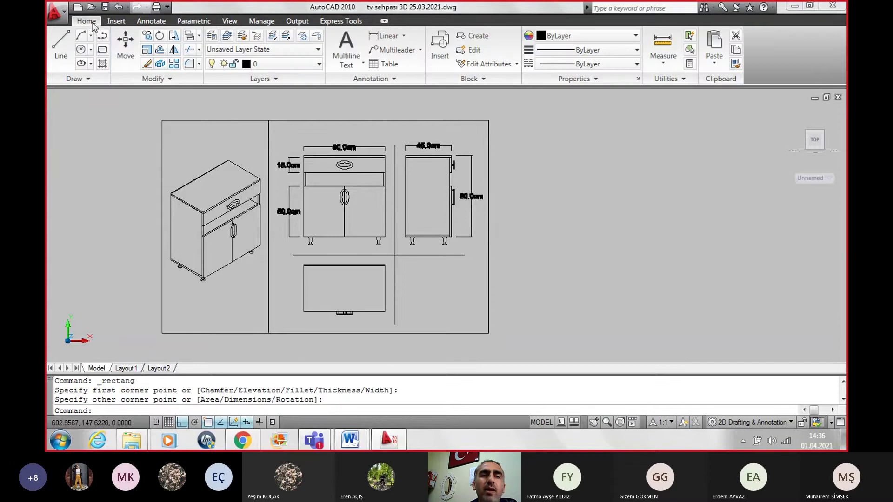
click(752, 424)
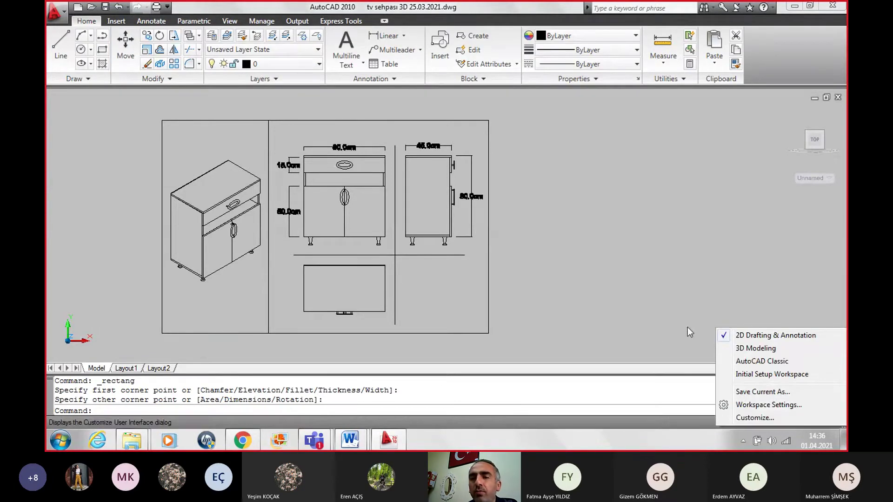
Step: Use the 3D Modeling workspace with the 2D Wireframe visual style and recentre the cabinet sheet
click(761, 362)
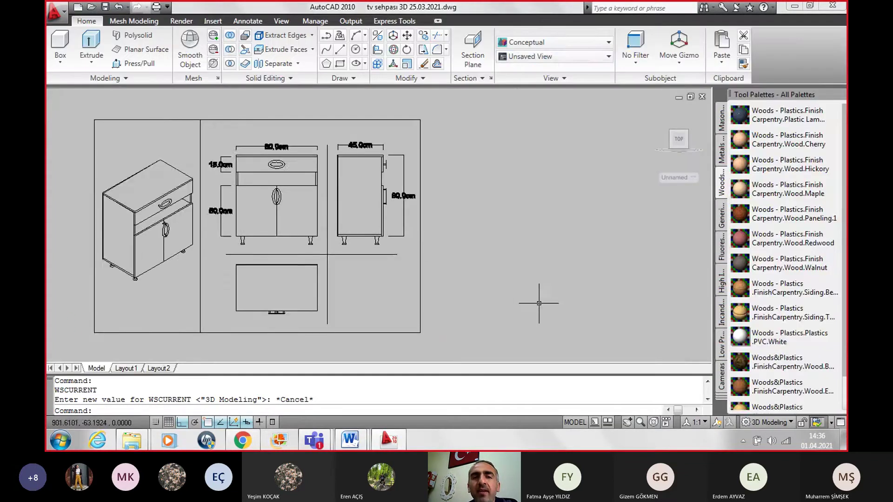
click(533, 44)
click(518, 80)
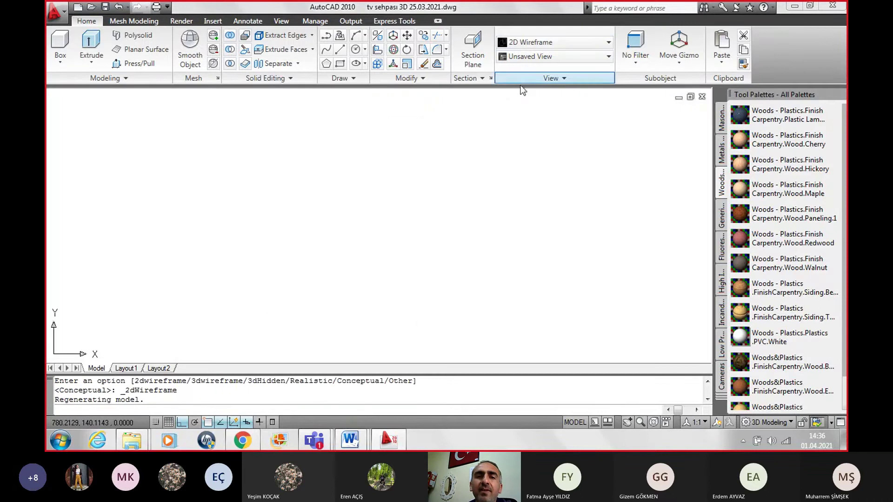
scroll(383, 245, up, 2)
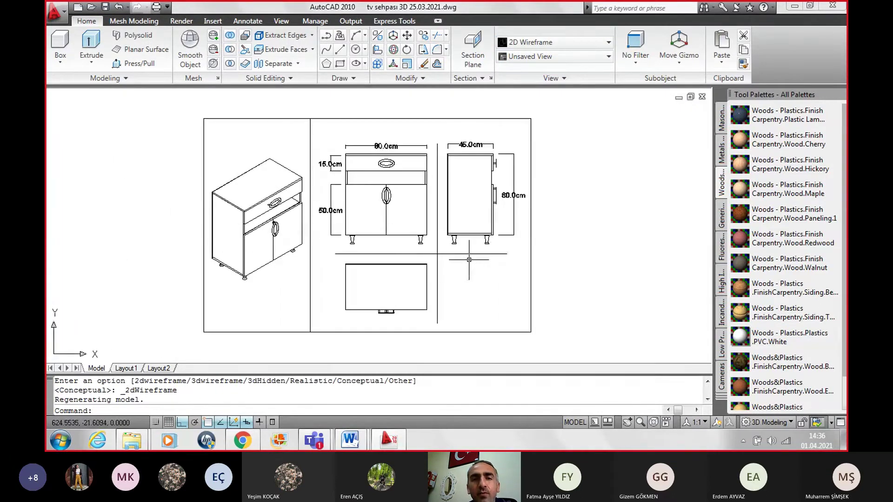
scroll(470, 257, down, 2)
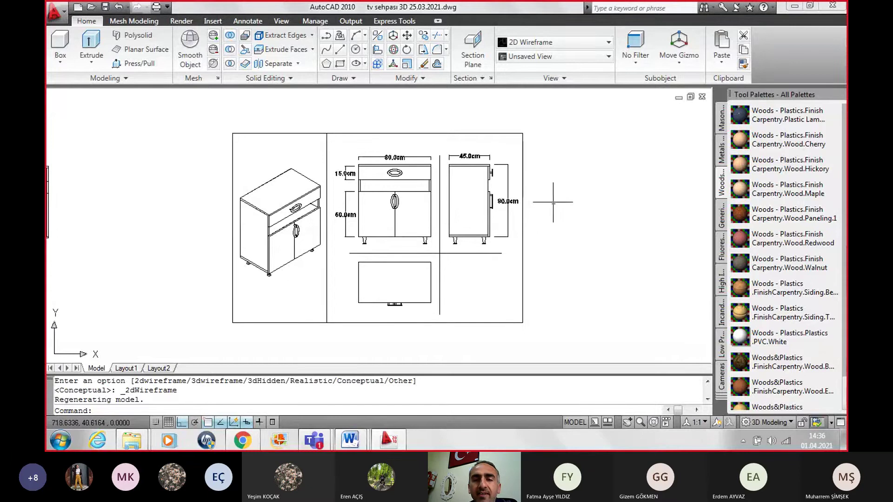
middle_drag(560, 182, 436, 181)
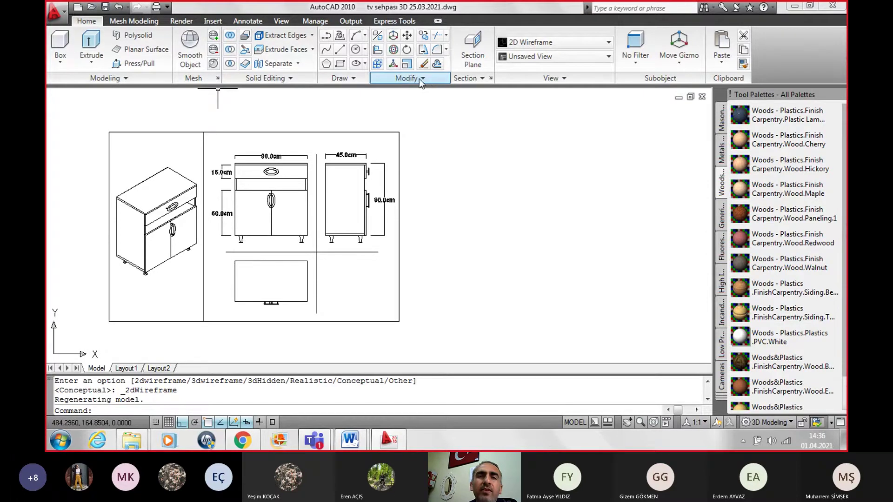
Step: Draw a rectangle from the frame's top-right corner down to its bottom edge as a side panel
click(340, 65)
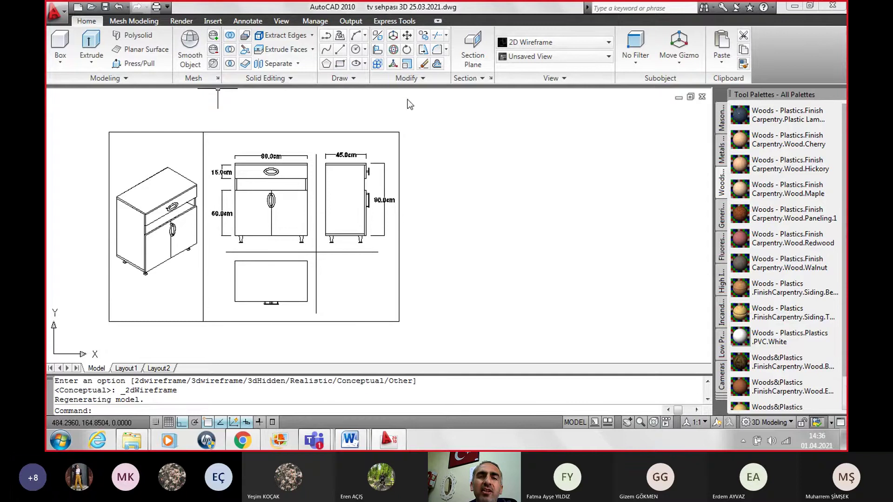
click(399, 132)
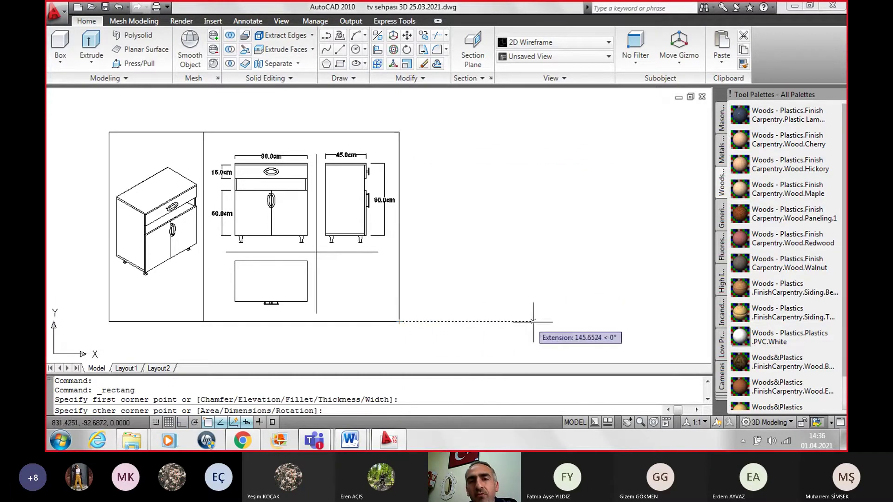
click(561, 321)
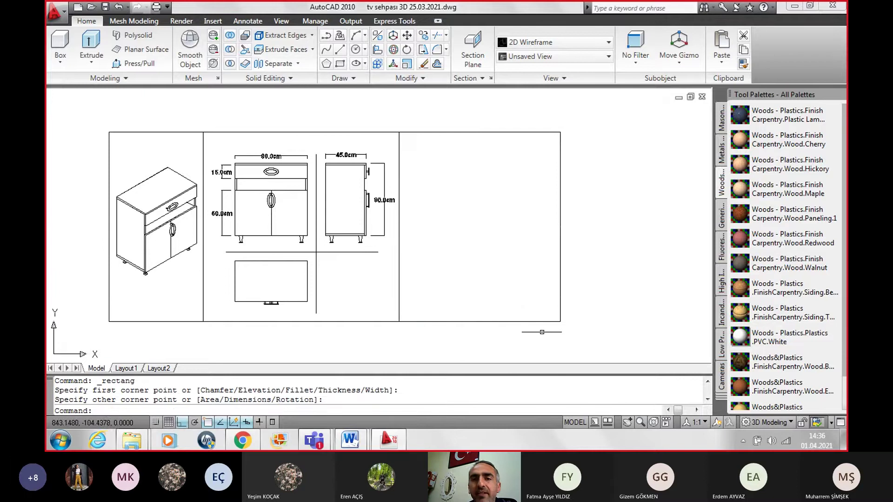
scroll(475, 121, up, 3)
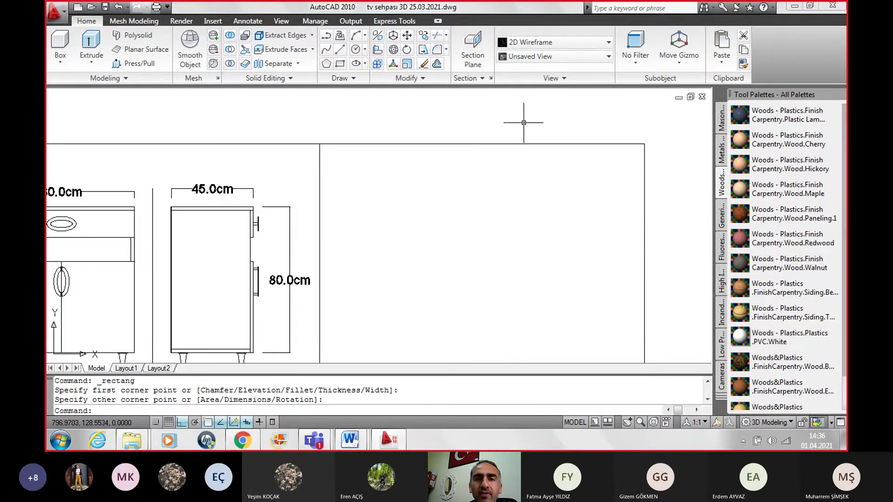
middle_drag(522, 120, 458, 124)
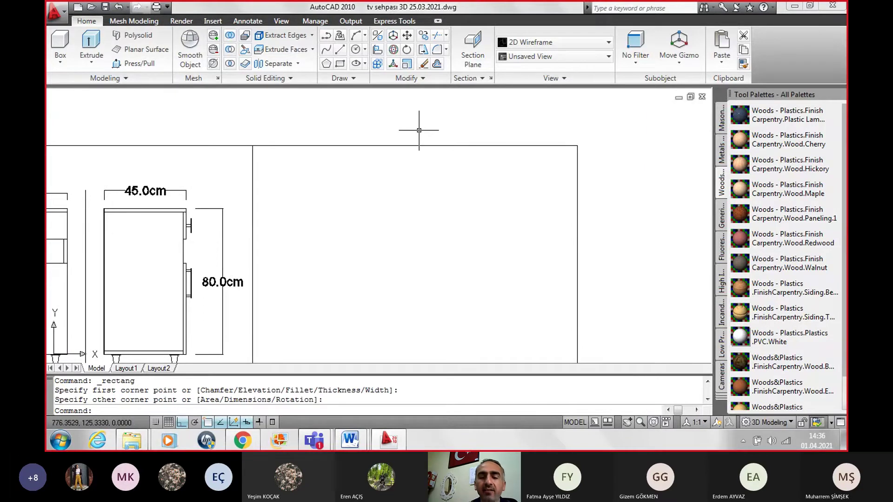
text(mulri)
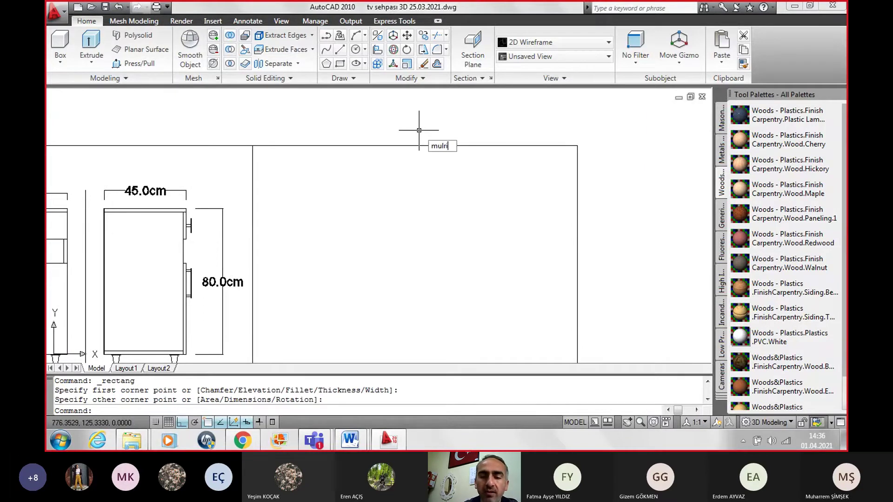
text(linetext)
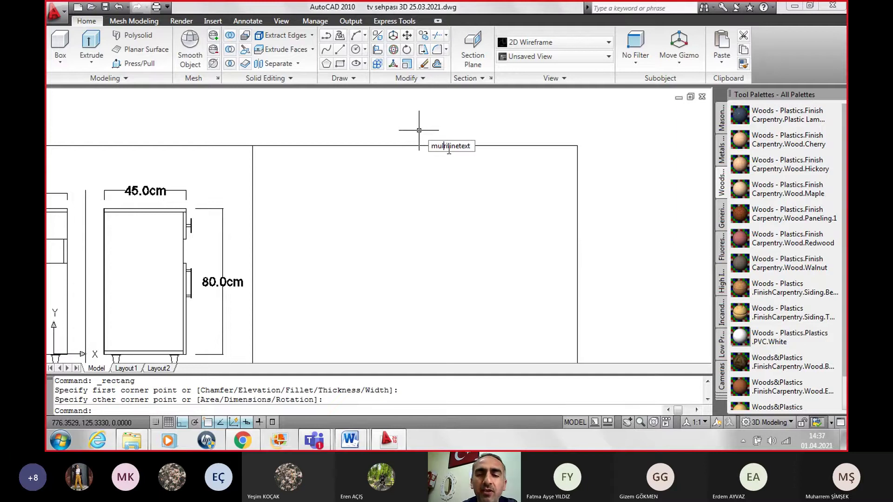
key(BackSpace)
text(t)
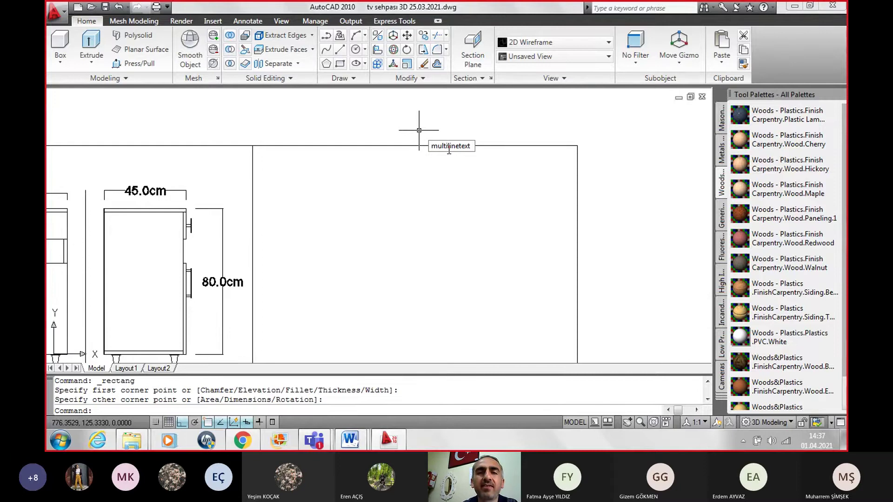
key(Return)
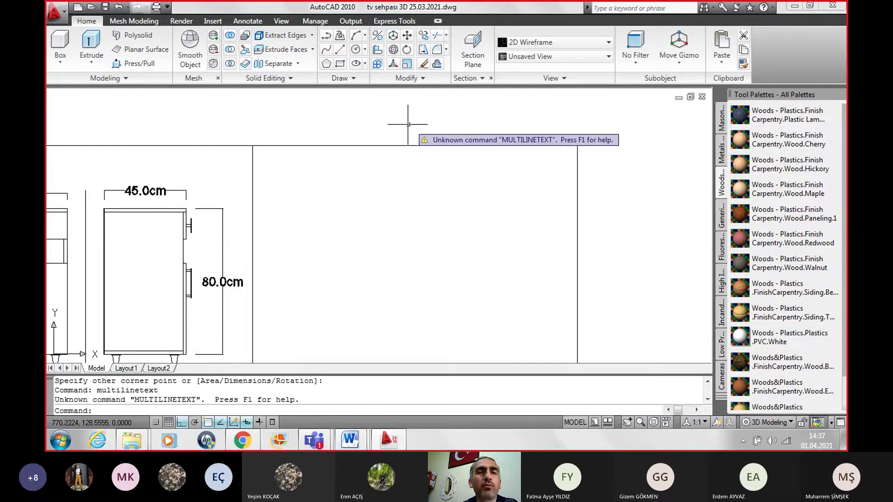
Step: Create a Multiline Text box at 1:1 annotation scale spanning the right-hand panel
click(248, 21)
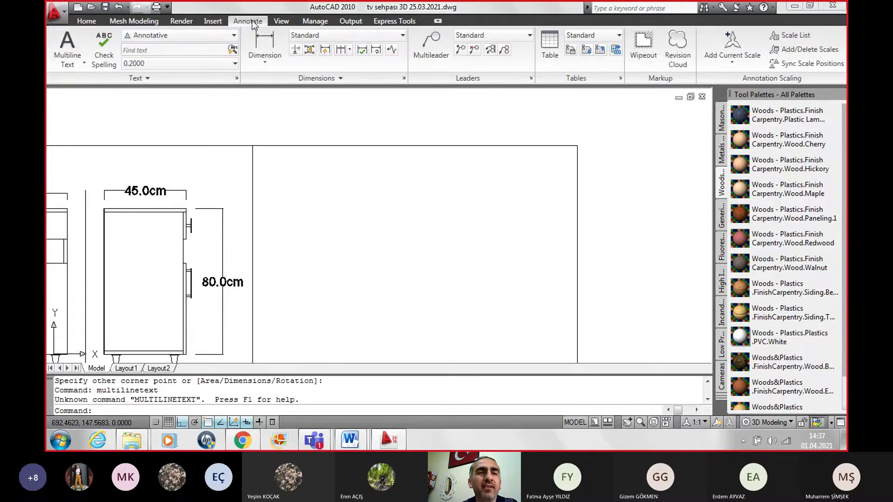
click(68, 48)
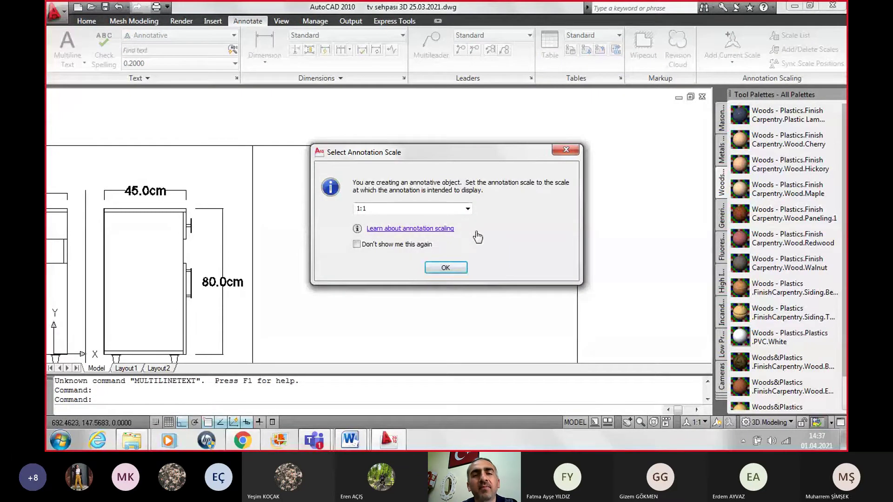
click(453, 269)
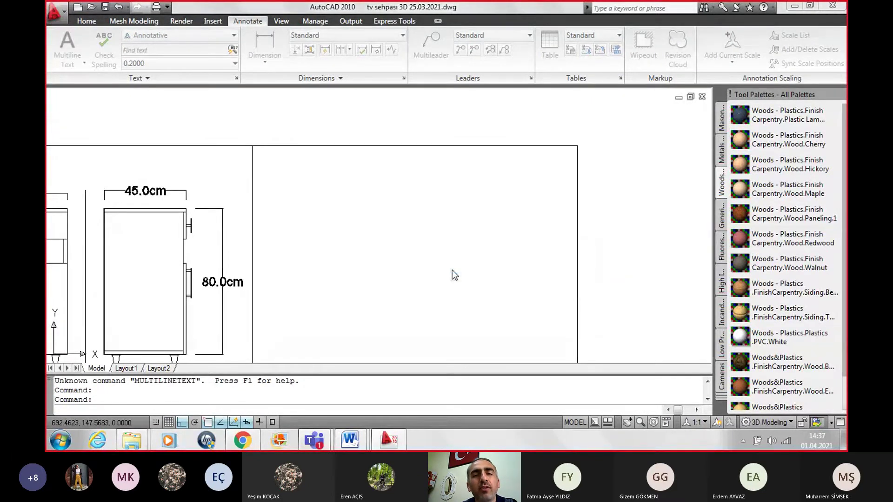
click(252, 146)
scroll(297, 191, down, 4)
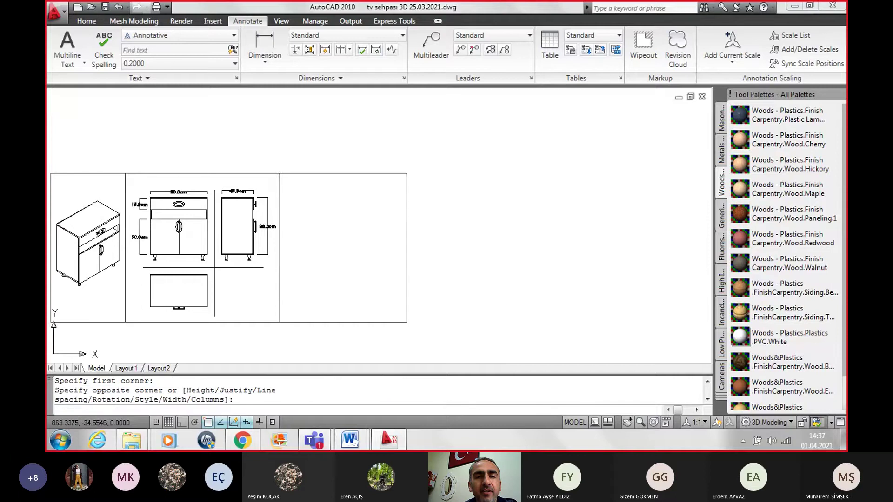
click(407, 321)
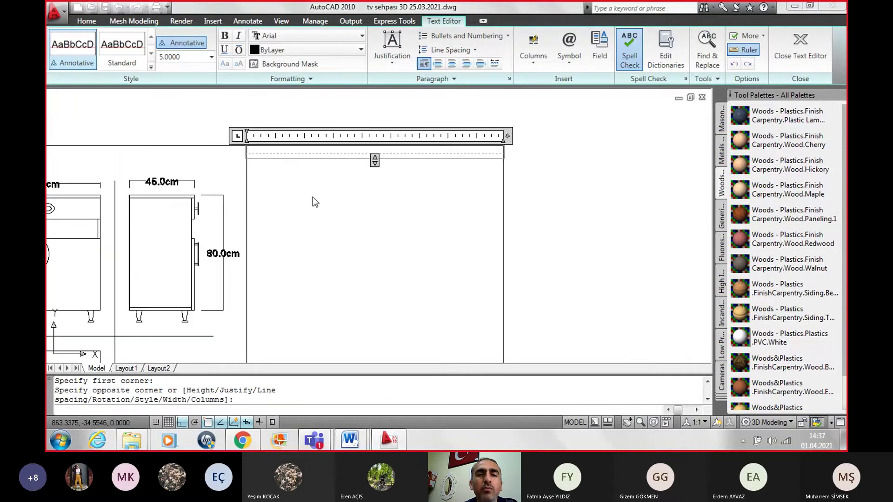
Step: Type the capitalised heading 'TEKNİK ŞARTNAME', add two line breaks and centre it
scroll(313, 197, up, 1)
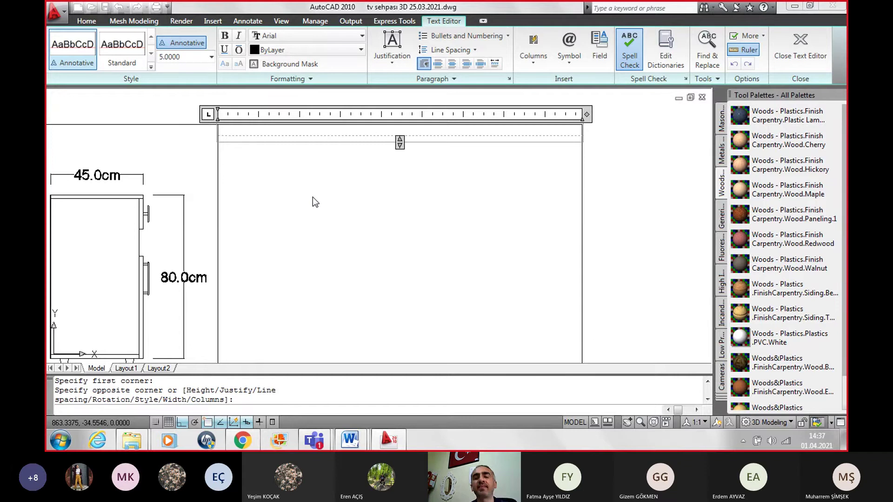
key(Caps_Lock)
text(TE)
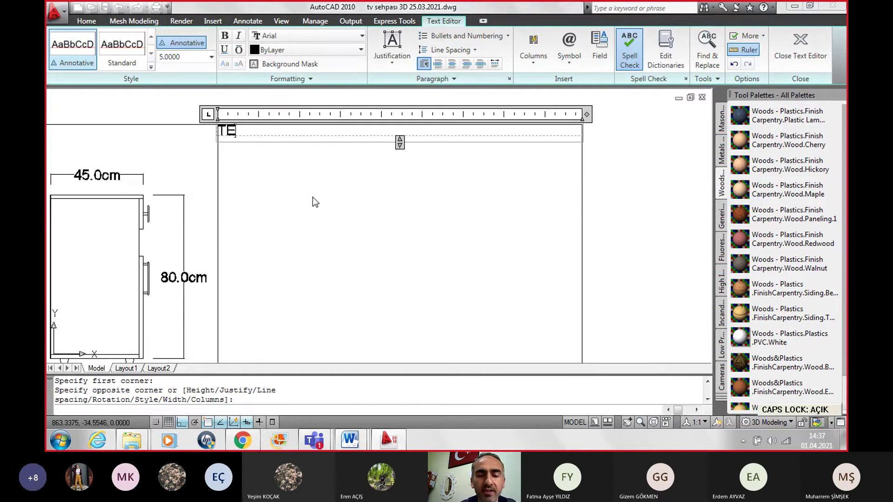
text(KNİK ŞAR)
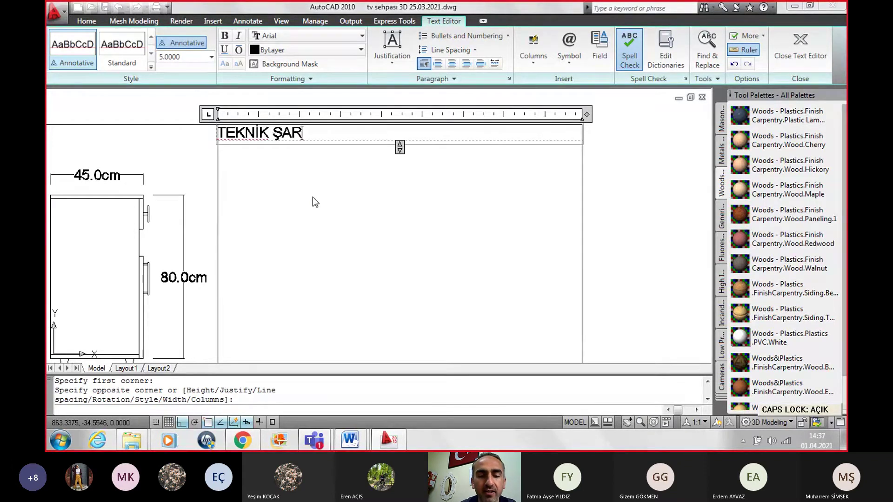
text(TNAME)
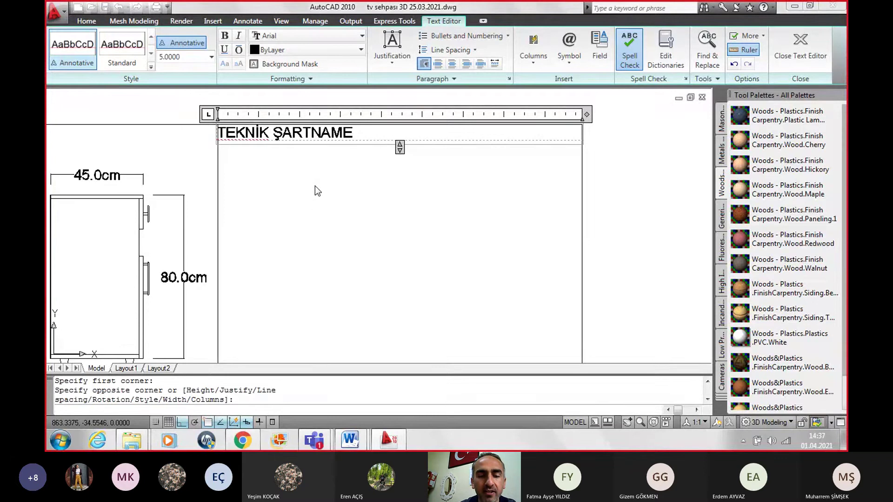
key(Return)
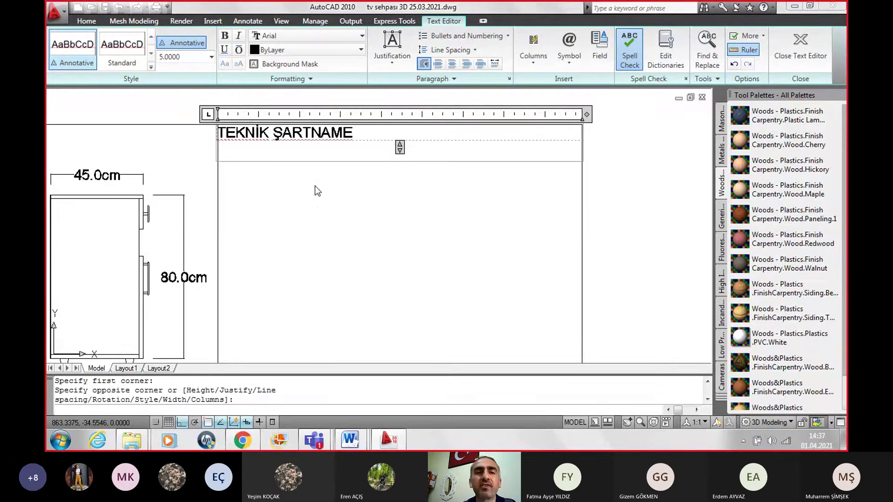
key(Return)
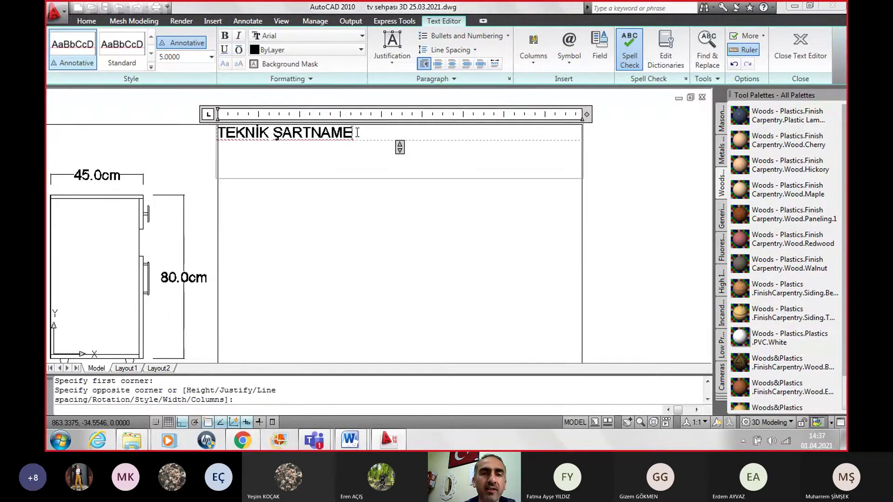
drag(357, 133, 222, 132)
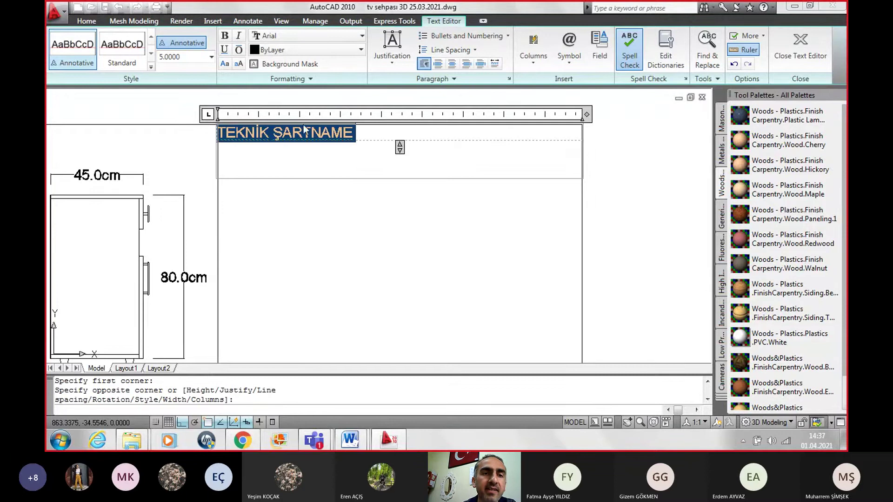
click(452, 69)
click(229, 164)
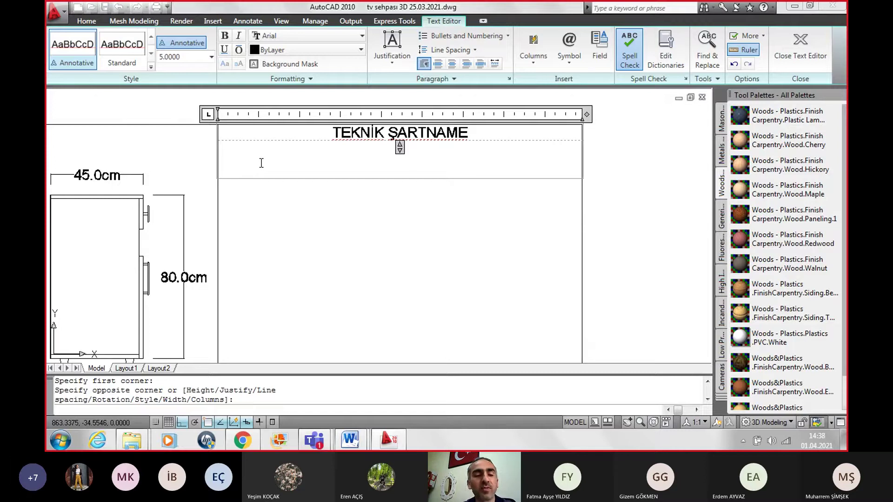
Step: Type item 1: all panels are 18 mm first-class glossy white suntalam, correcting 'bneyaz' to 'beyaz'
text(1.)
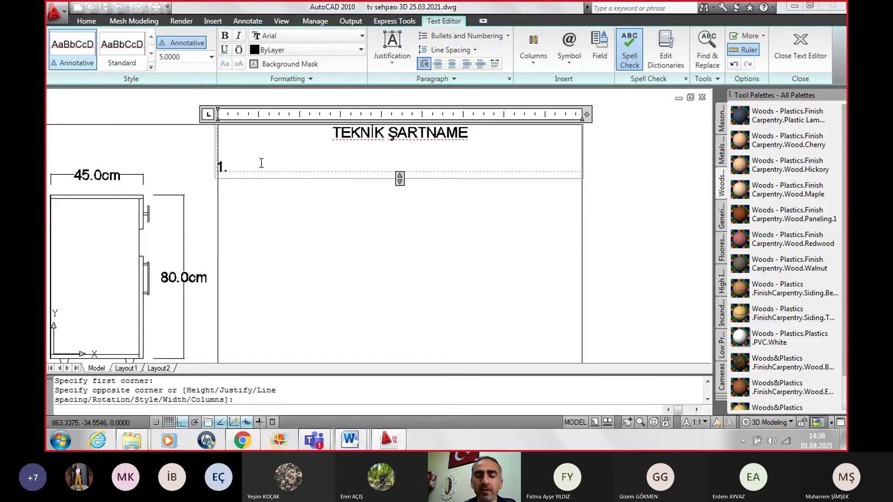
text(mo)
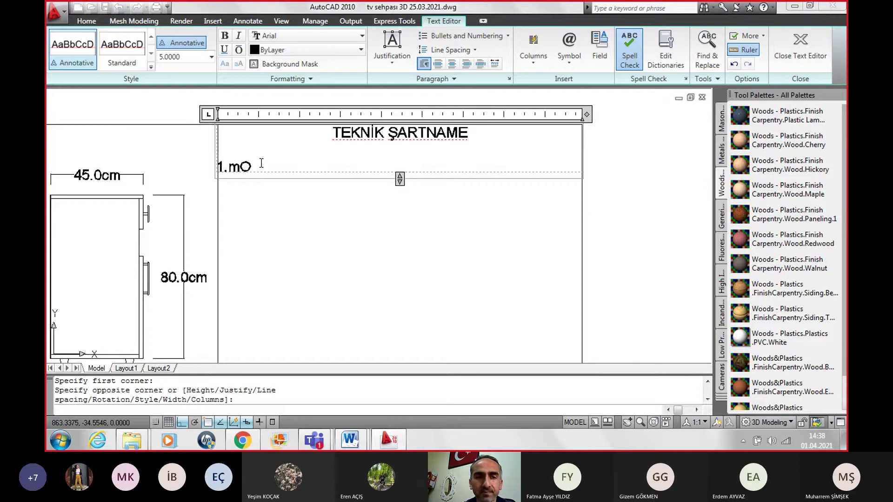
key(BackSpace)
key(BackSpace)
key(Caps_Lock)
text(M)
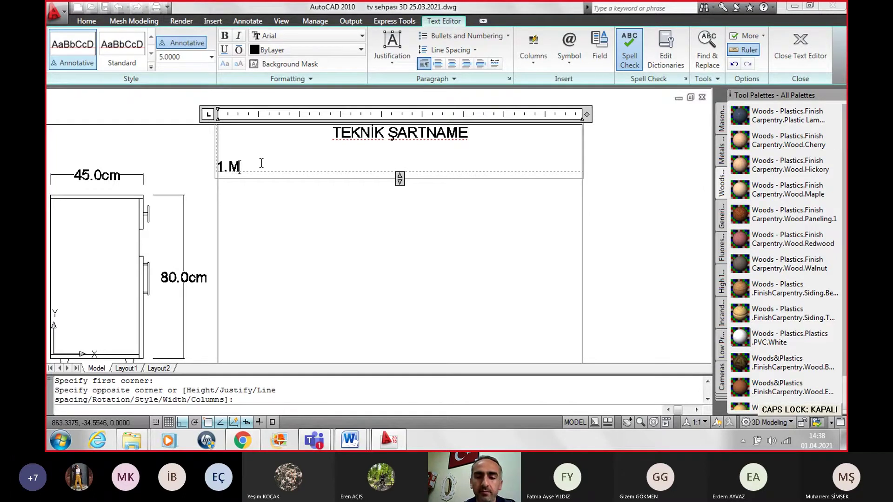
text(obilyan)
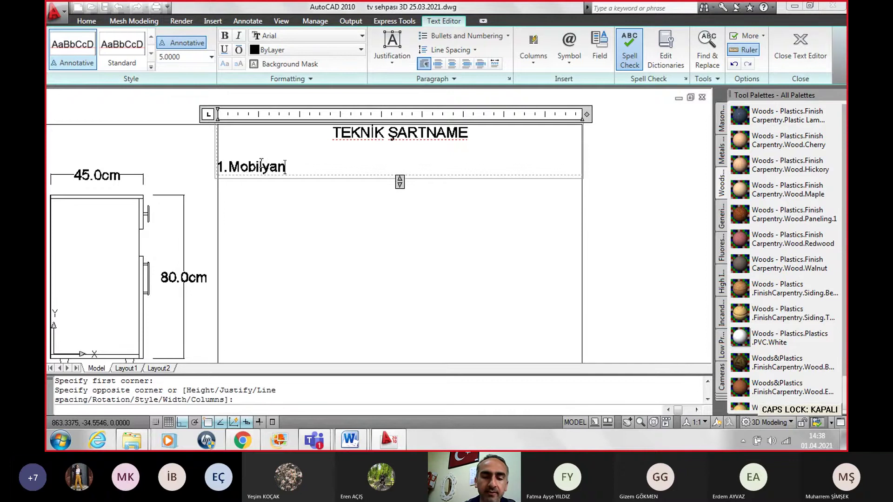
text(ın bütün)
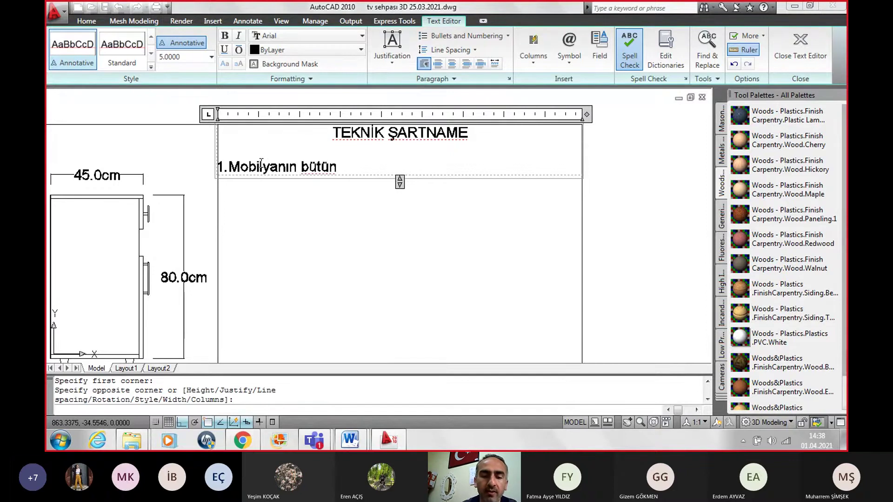
text( tablaları )
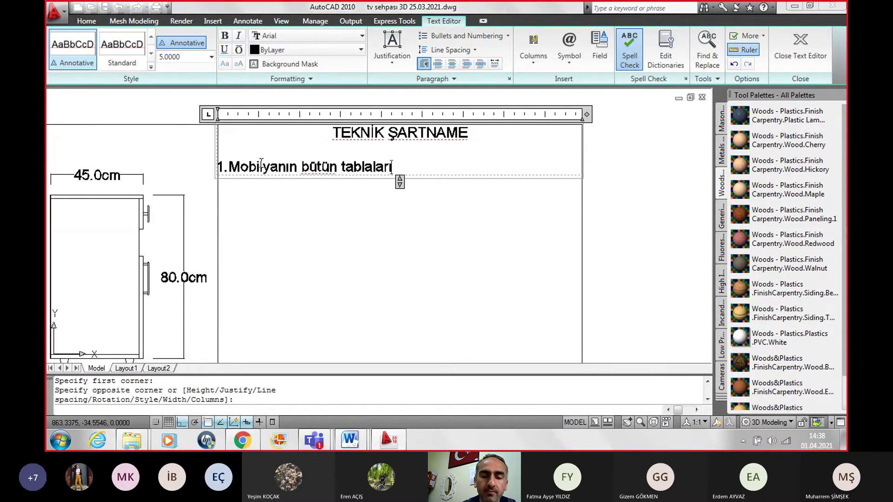
text(1)
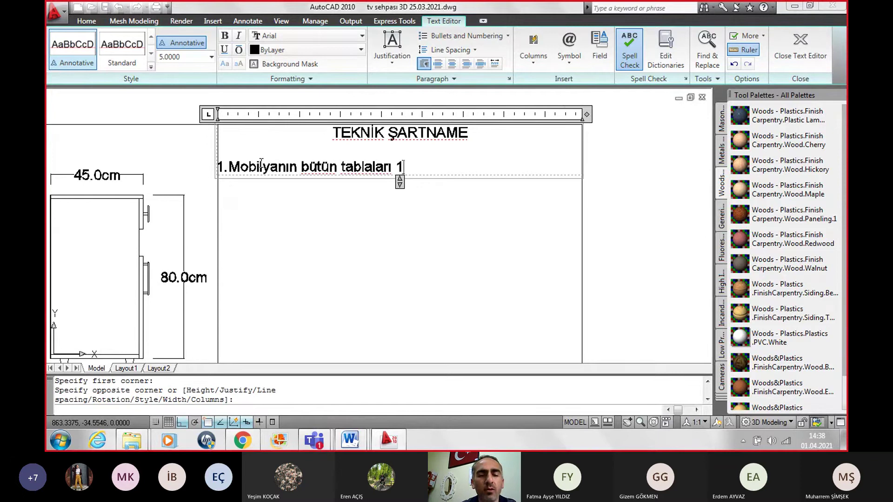
text(8 mm ka)
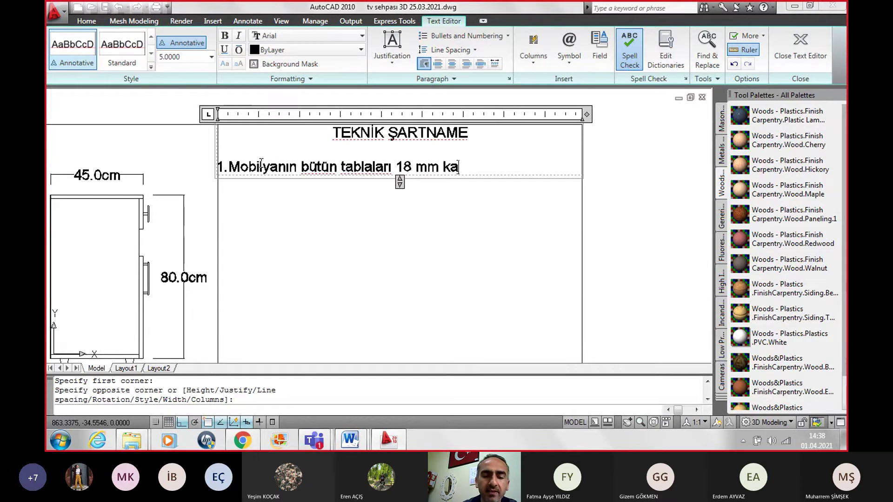
text(lınlıklı )
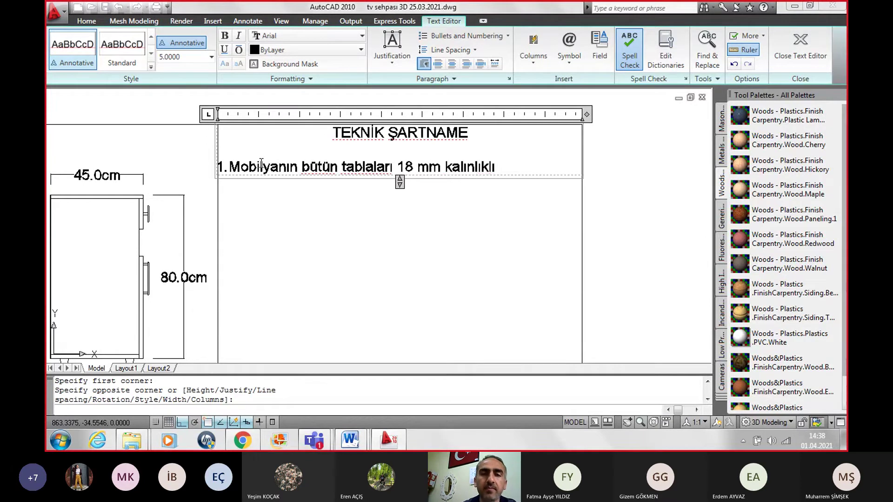
text(1.)
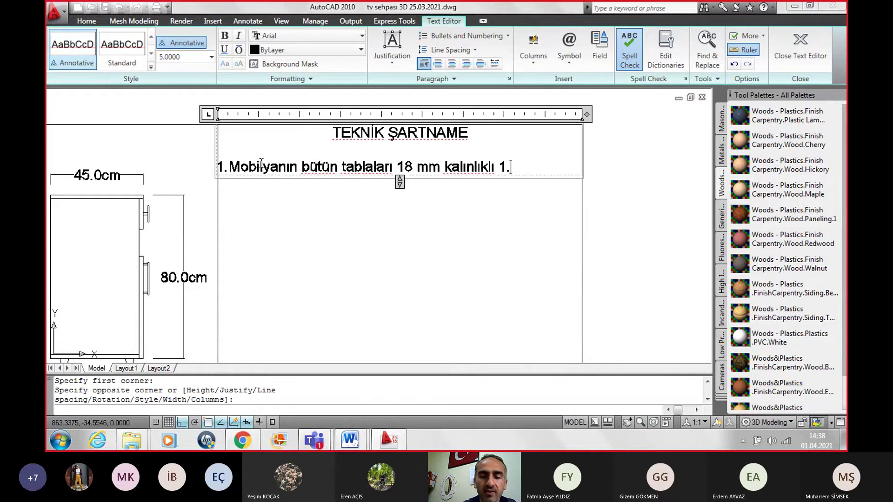
text(sınıf pa)
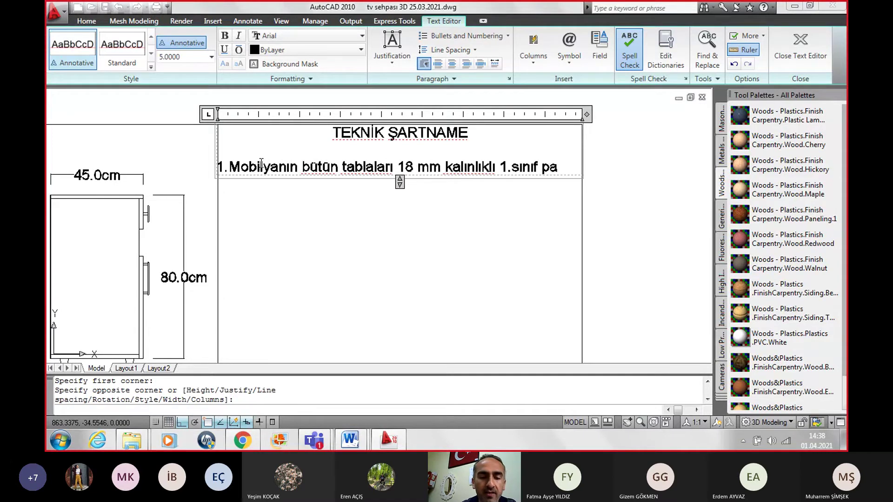
text(rlak bn)
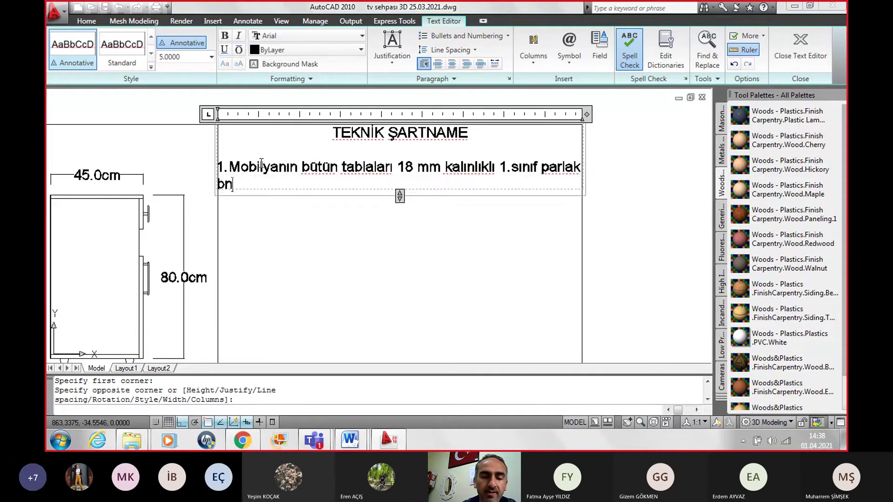
text(eyaz)
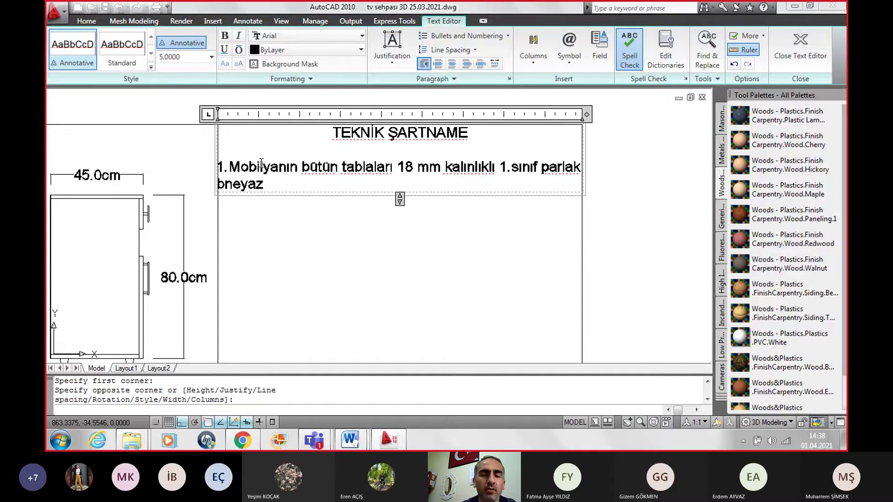
text( suntala)
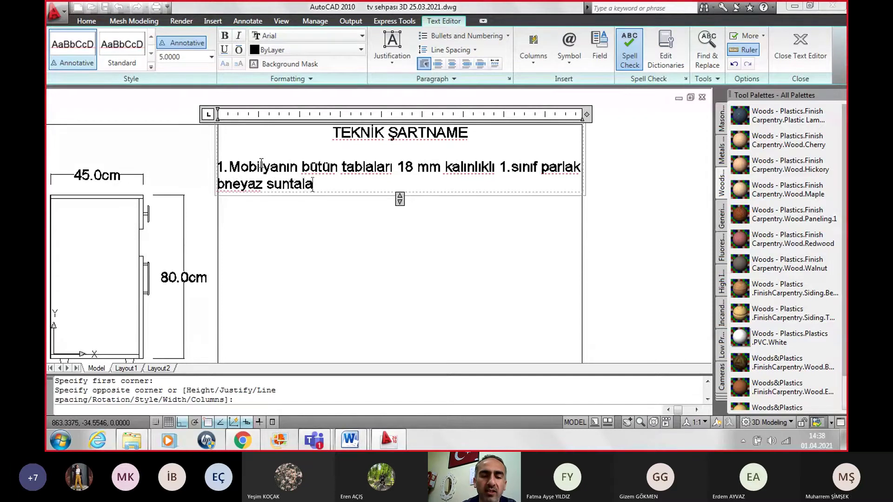
text(m malze)
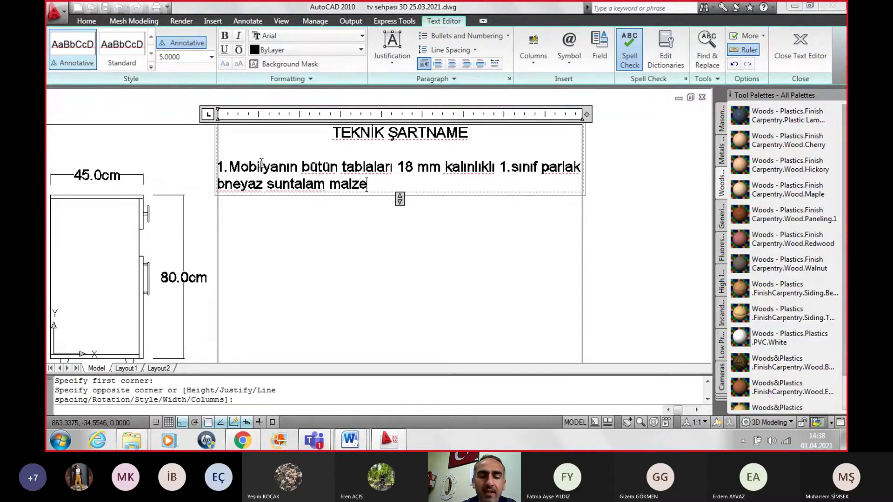
text(meden ür)
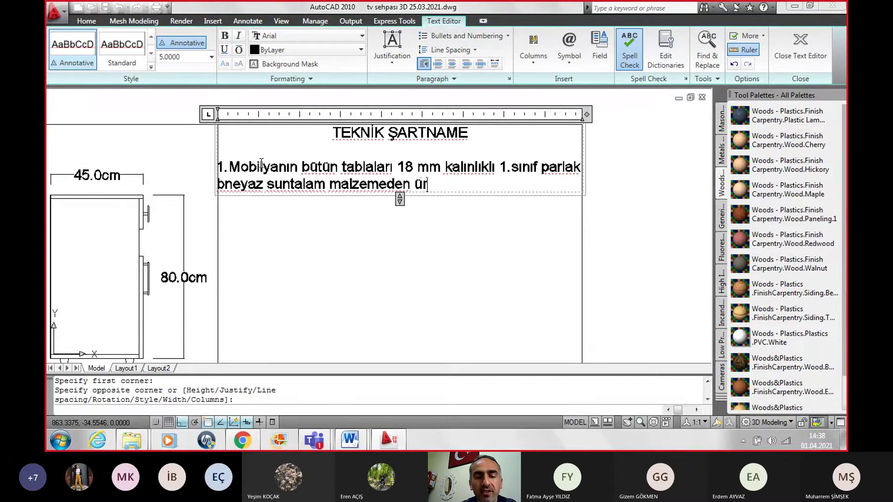
text(etilecekti)
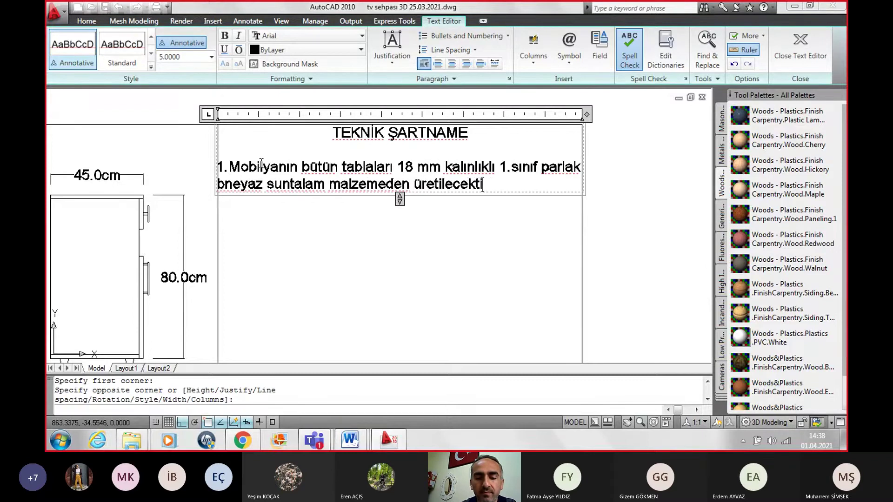
text(r.)
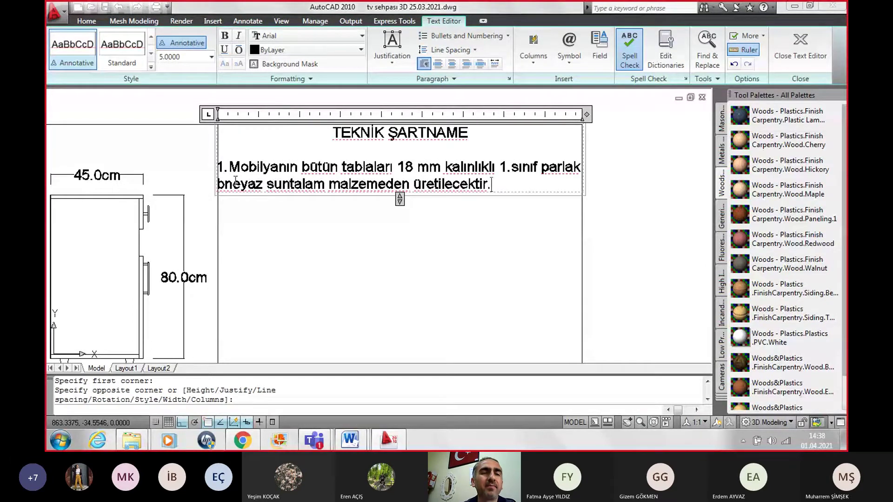
click(225, 184)
key(Delete)
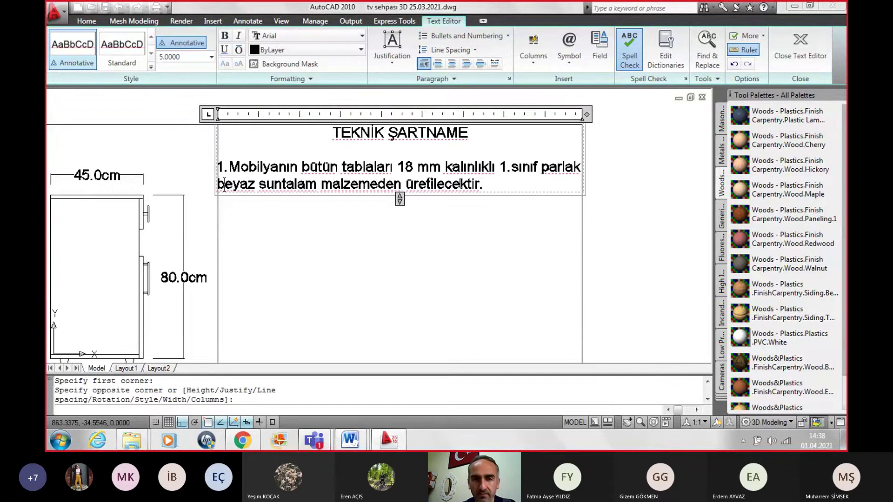
key(Return)
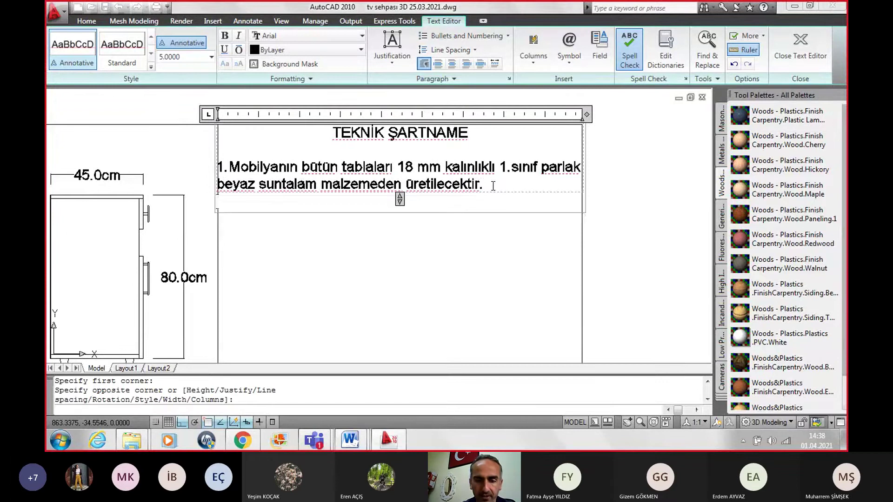
Step: Type item 2: the back is single-sided laminated 3 mm duralit MDF board, nailed on
text(2.)
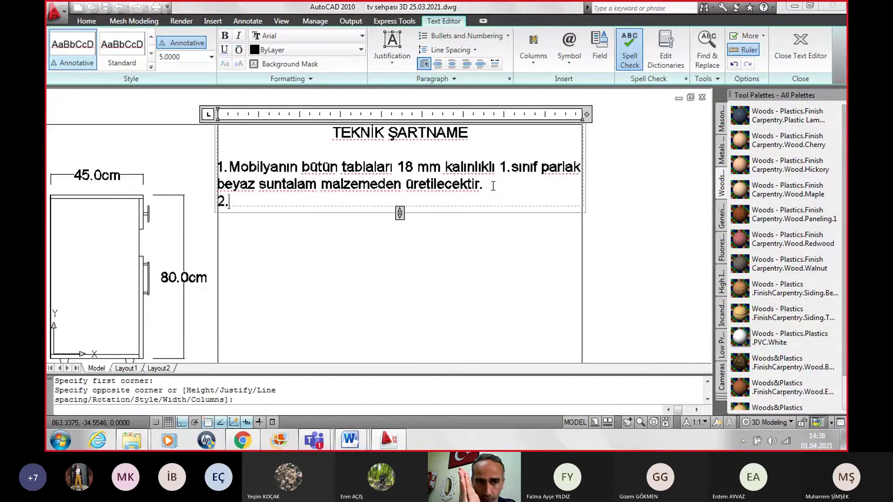
text(Mo)
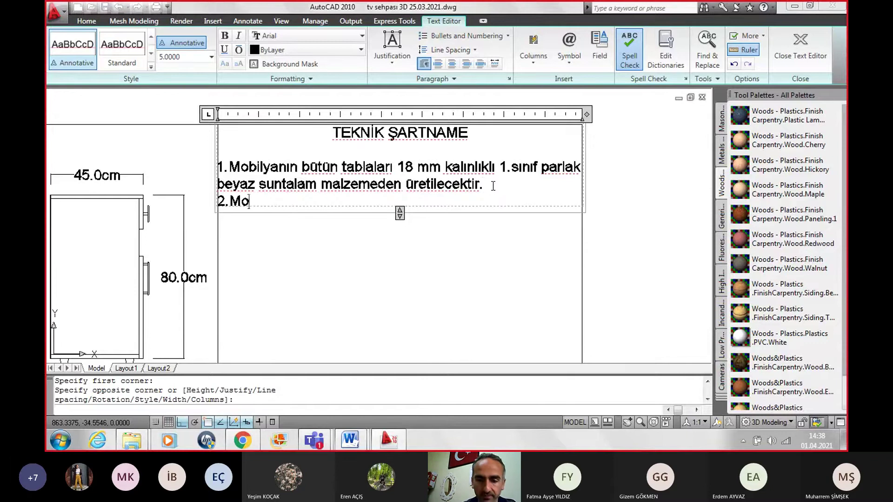
text(bilyanın)
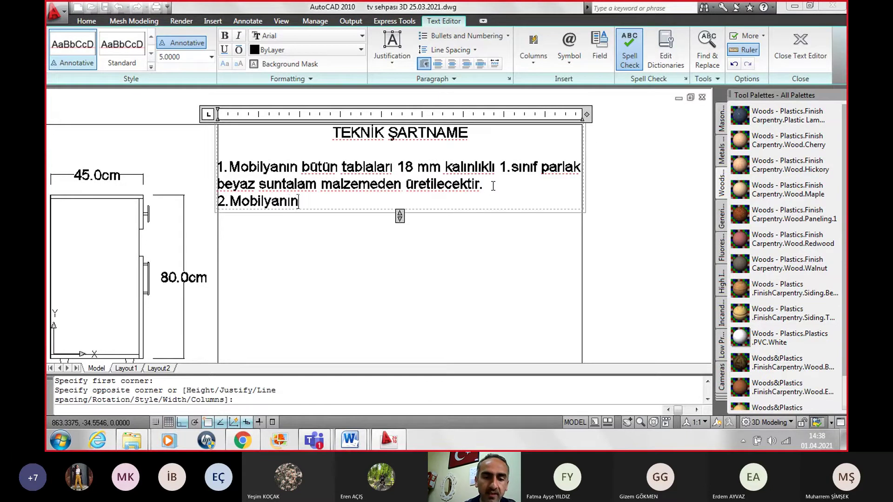
text( arkasıu)
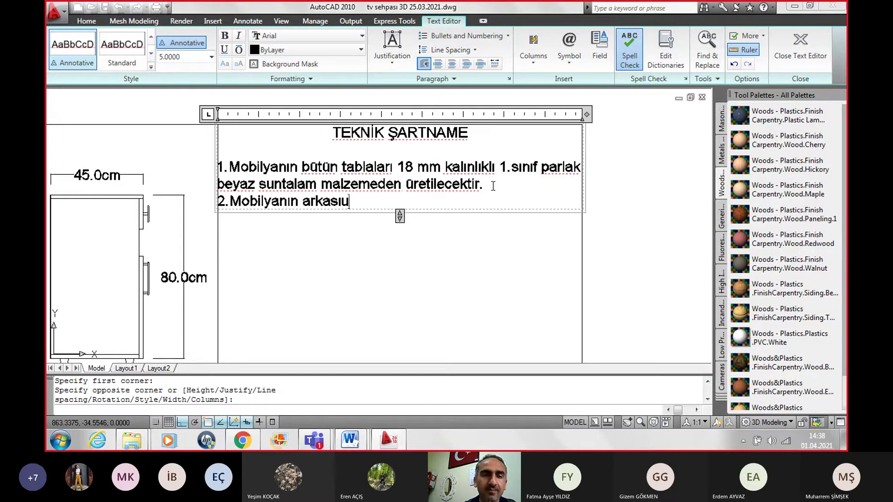
key(BackSpace)
text(na )
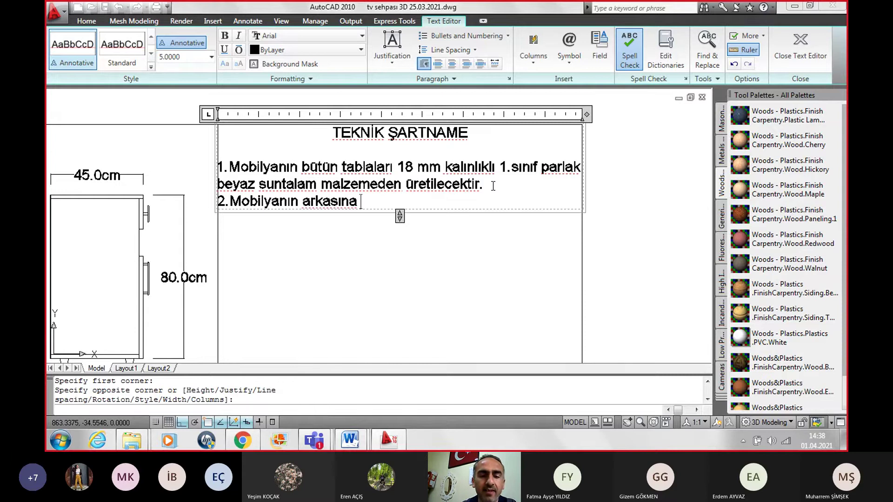
text(tek yüzü)
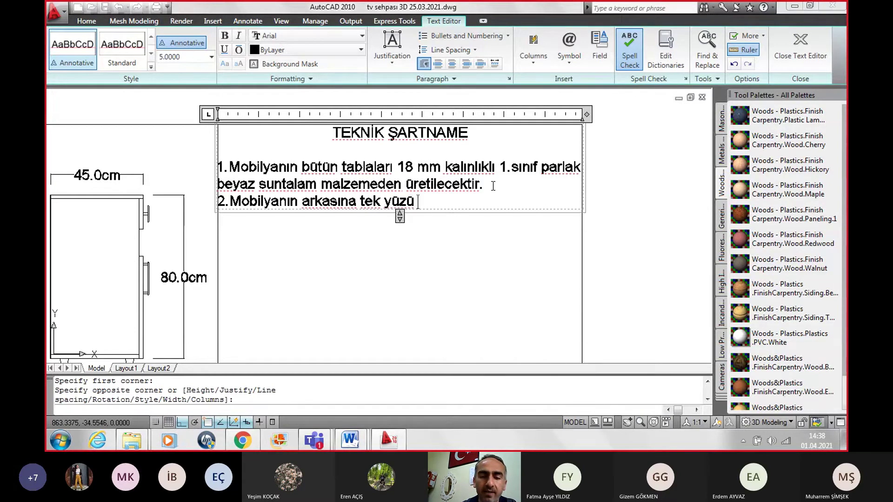
text( lamlı du)
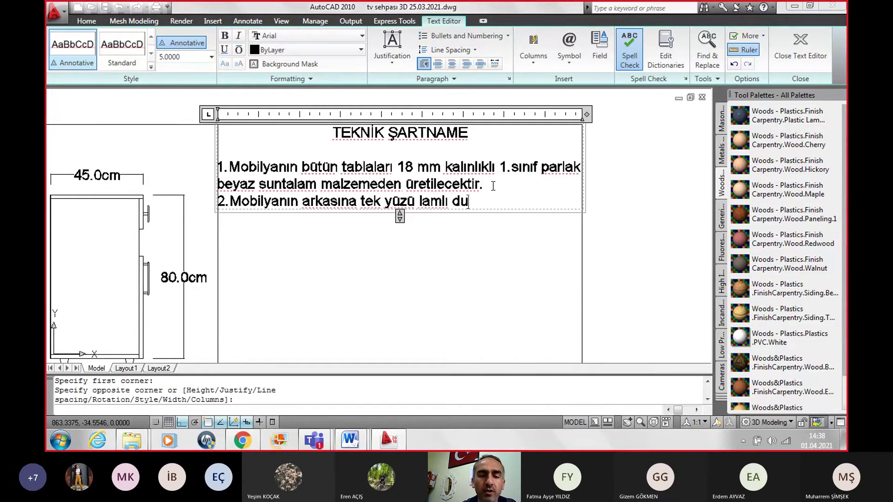
text(ralit)
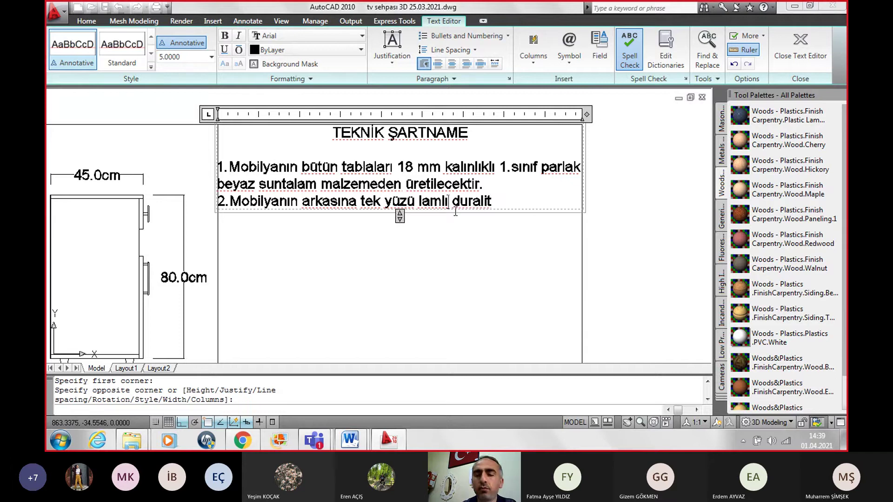
text(, 3)
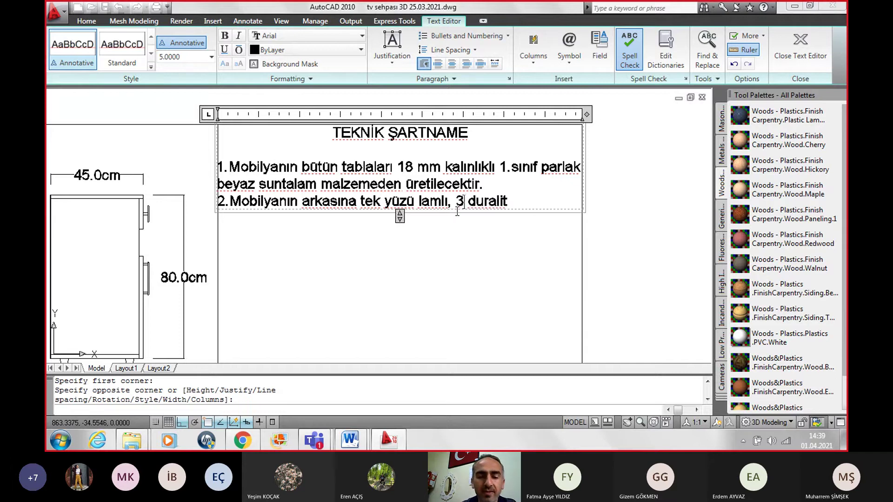
text(3)
key(BackSpace)
text(m)
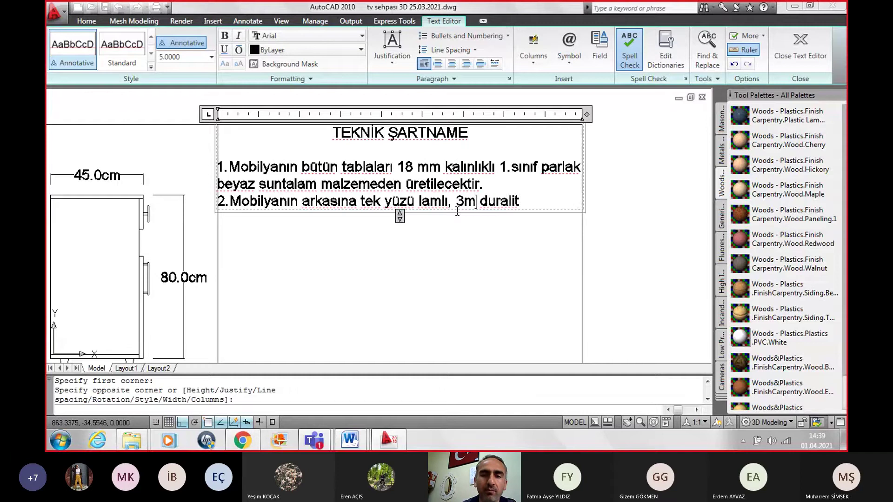
text(m kalın)
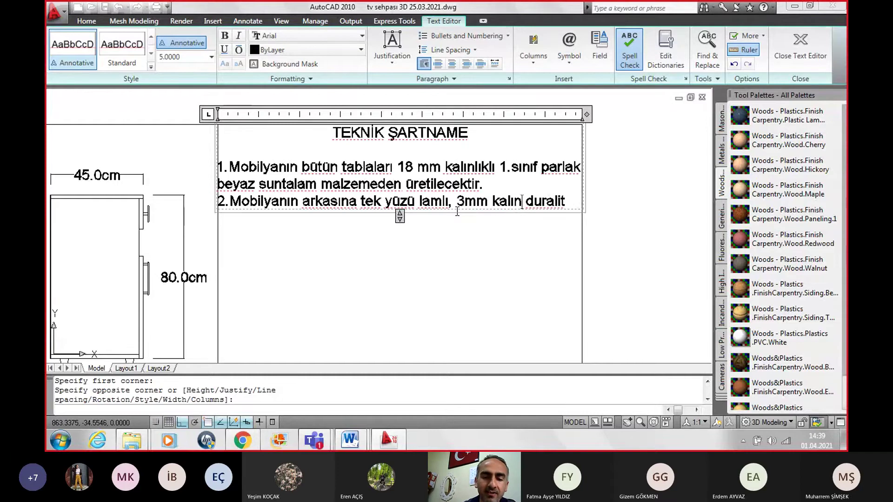
text(lıkta)
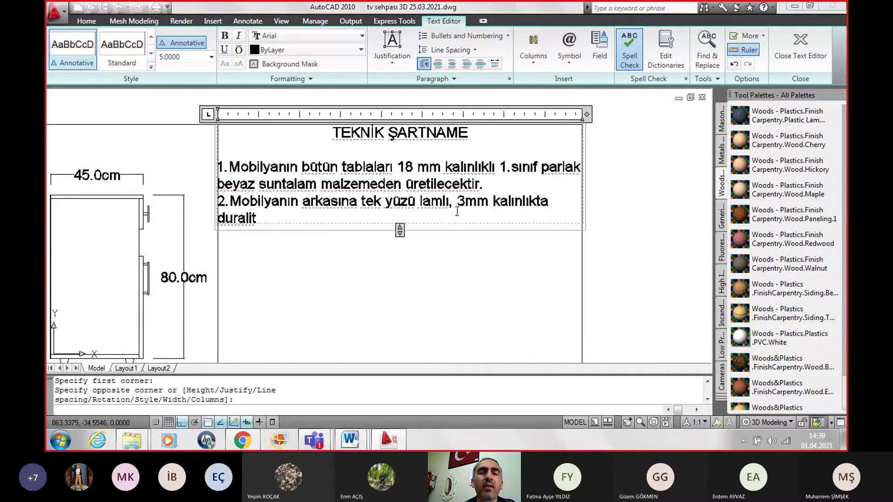
click(293, 218)
text(m)
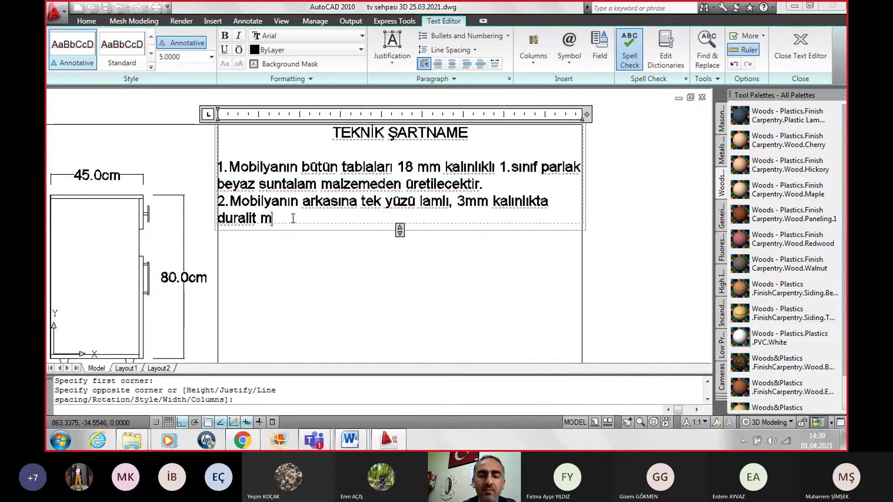
text(df levha )
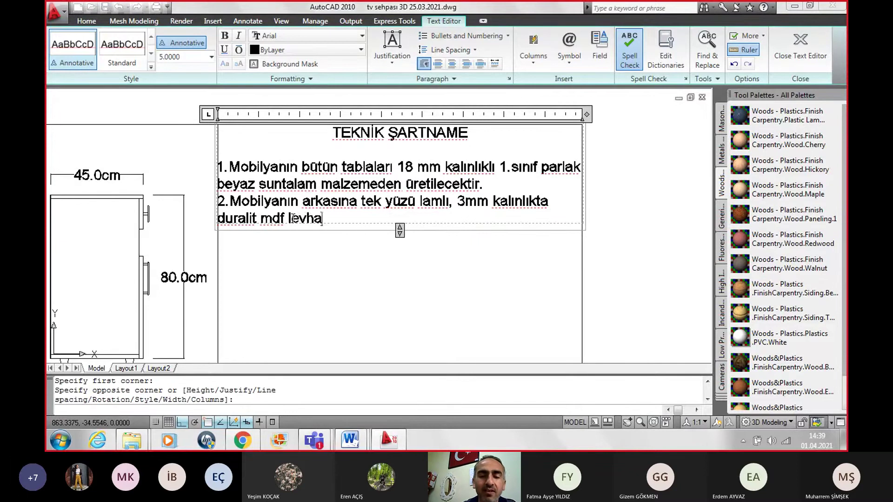
text(çivi i)
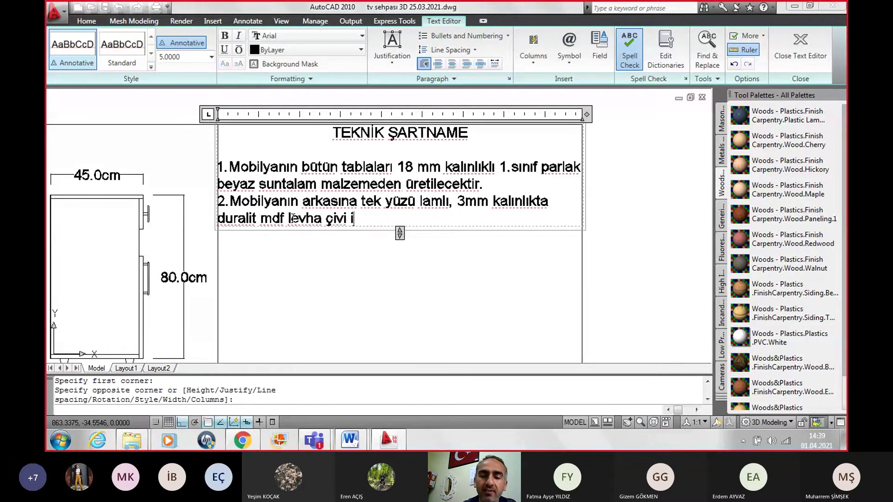
text(le çakılc)
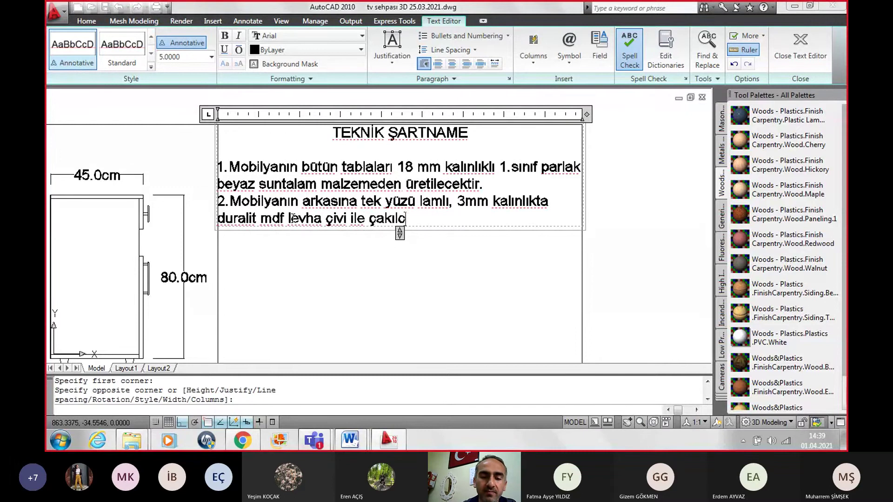
text(aktır.)
key(Return)
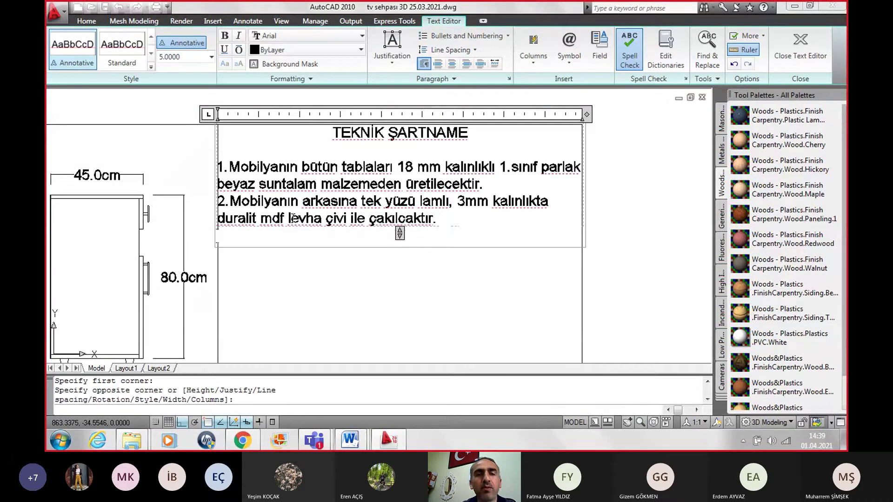
Step: Type item 3: construction uses minifix group connector fittings, then start a new line
text(3.)
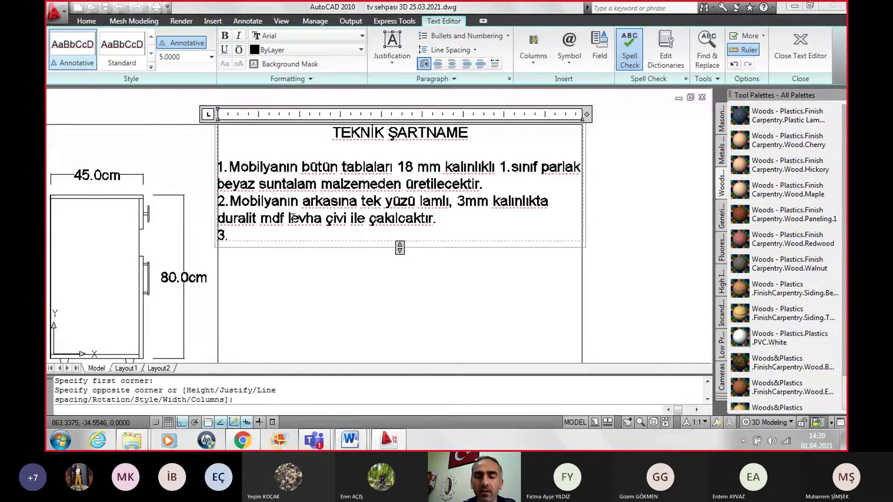
text(Mobi)
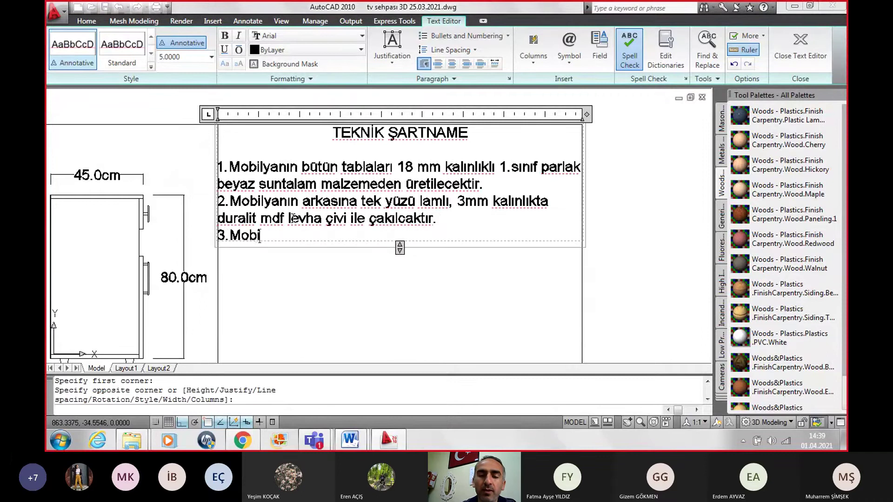
text(lyanın)
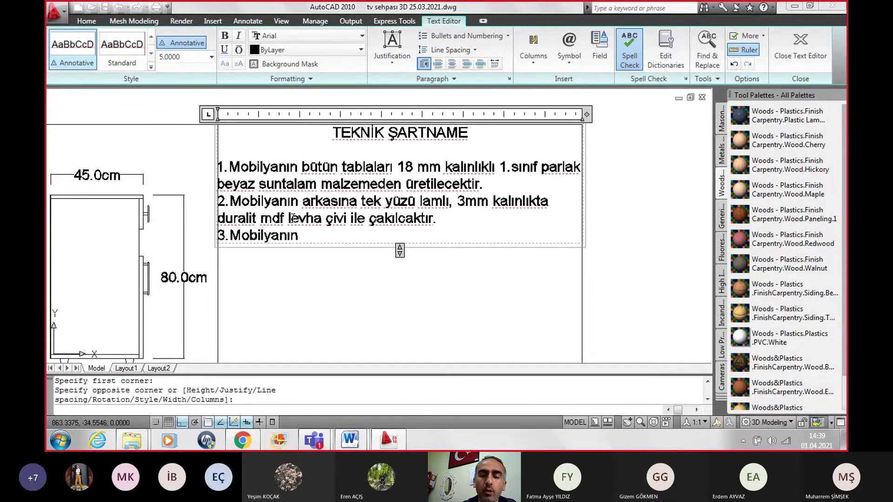
text( üretim k)
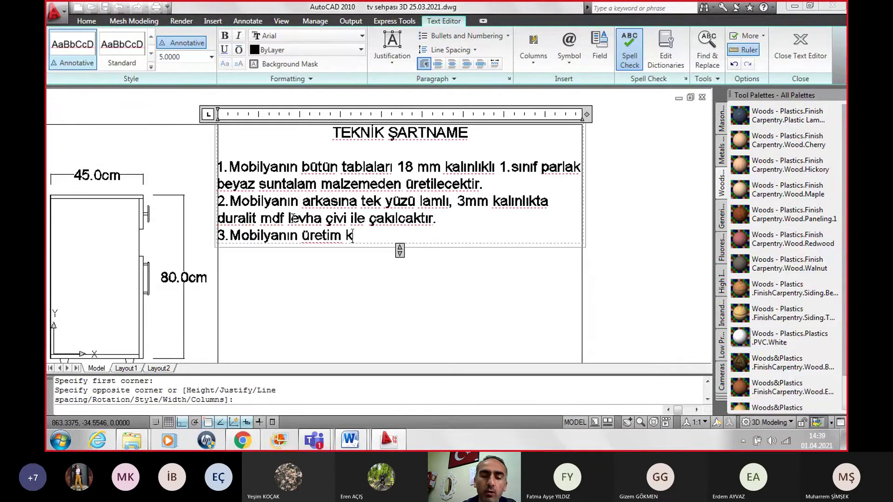
text(onstrü)
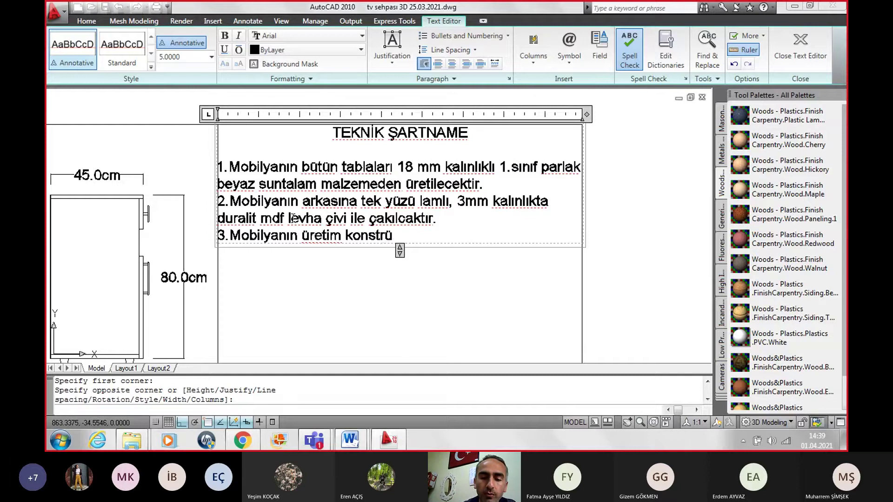
text(ksiyo)
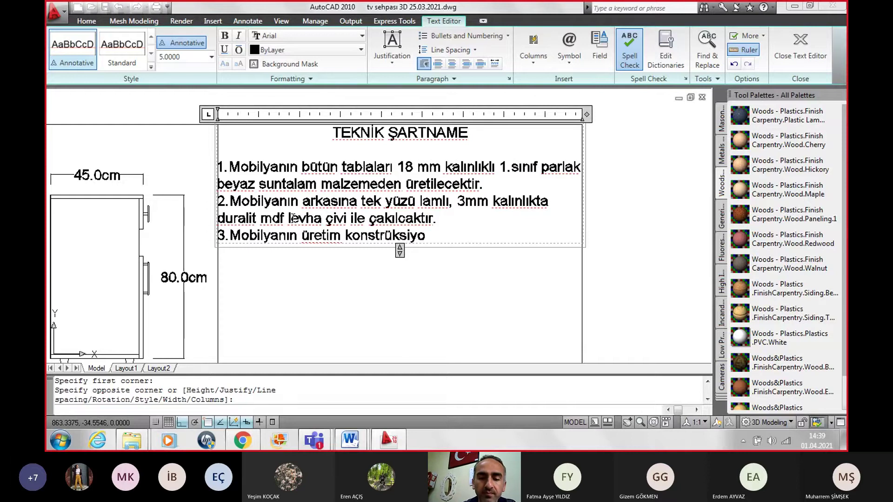
text(nu)
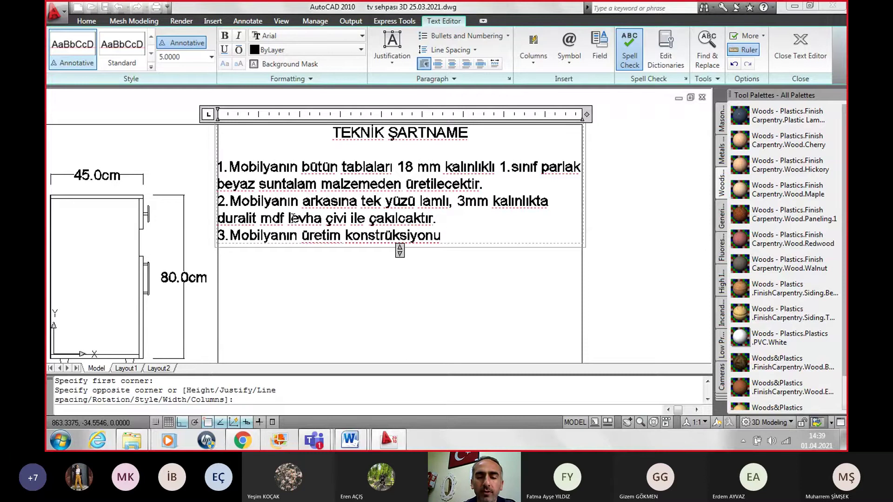
text(mı)
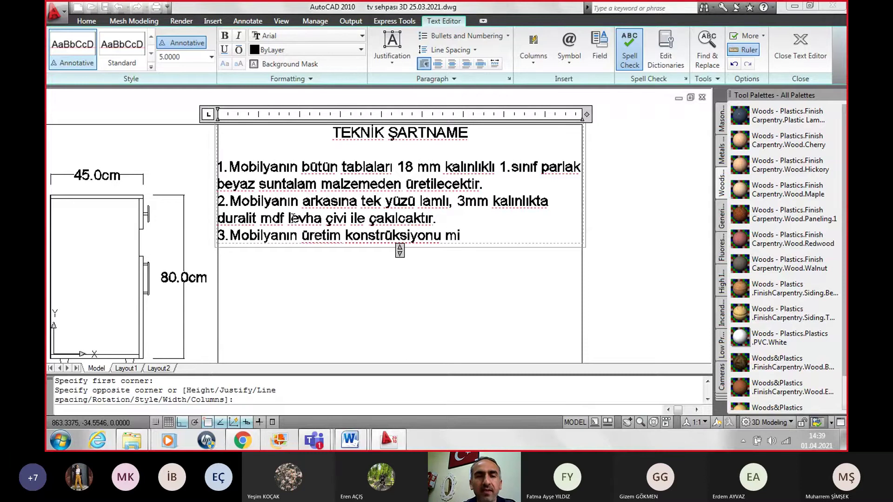
text(nifix)
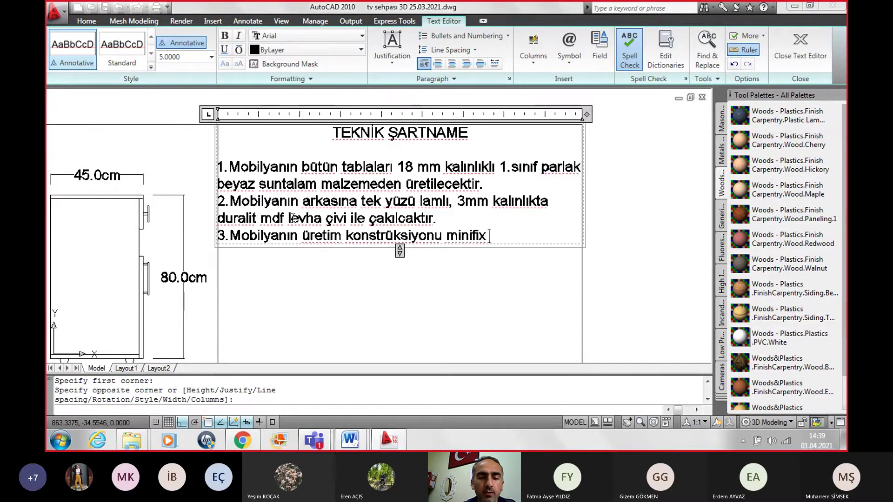
text( grup ba)
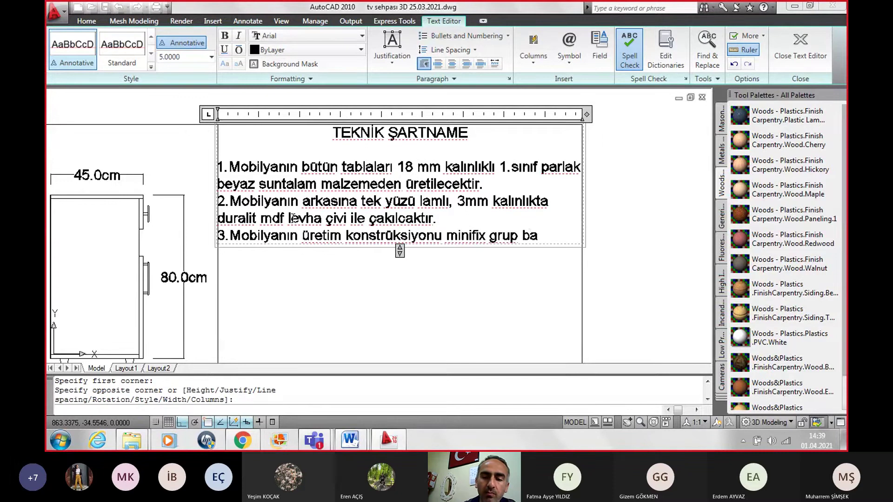
text(ğlantı)
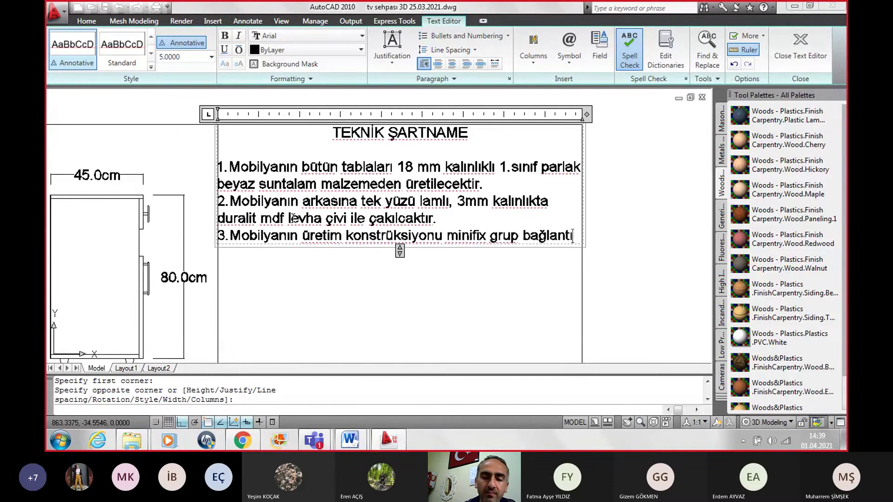
text( elema)
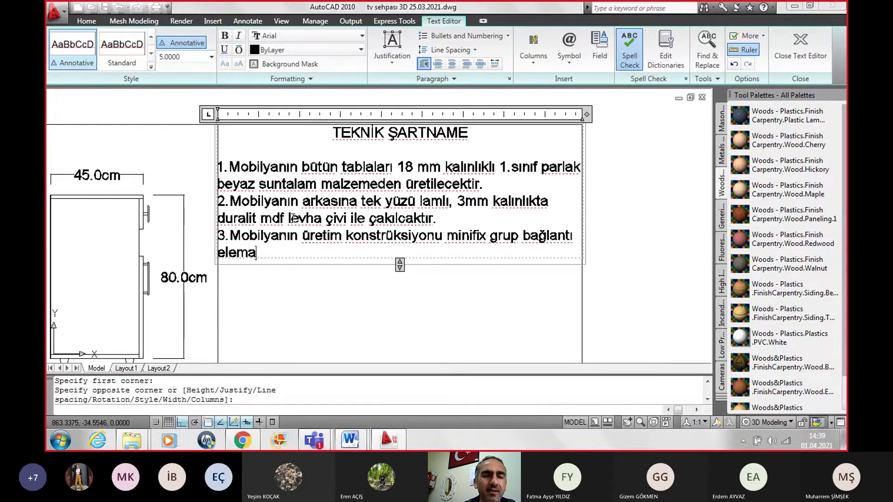
text(nları )
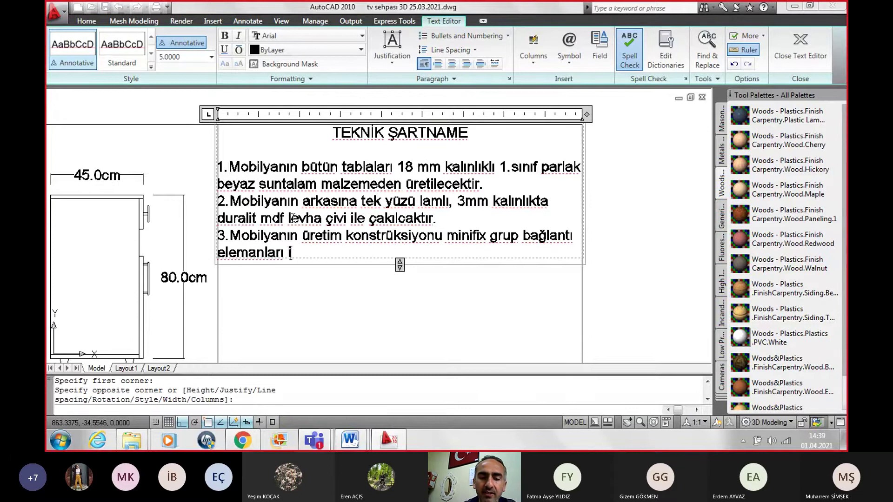
text(ile yapıla)
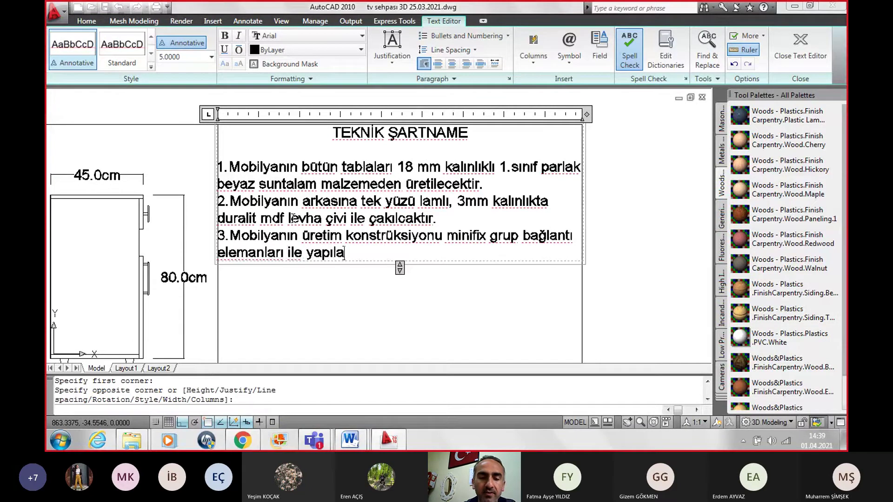
text(caktır.)
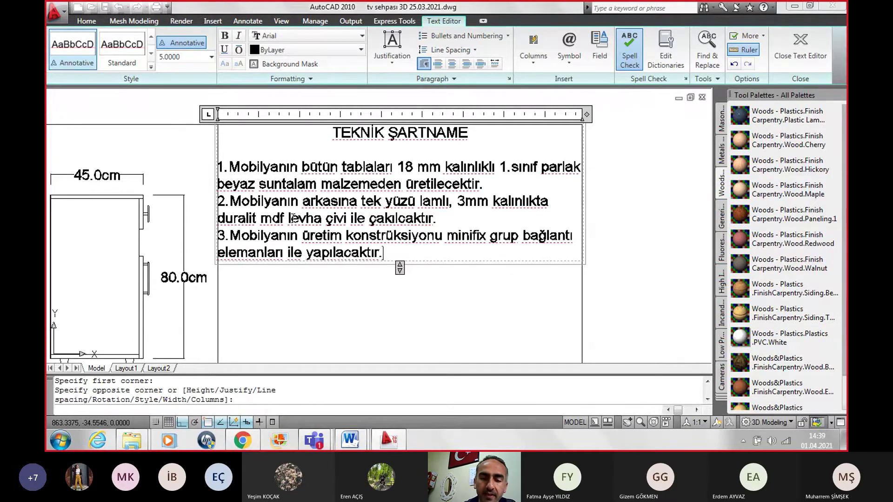
key(Return)
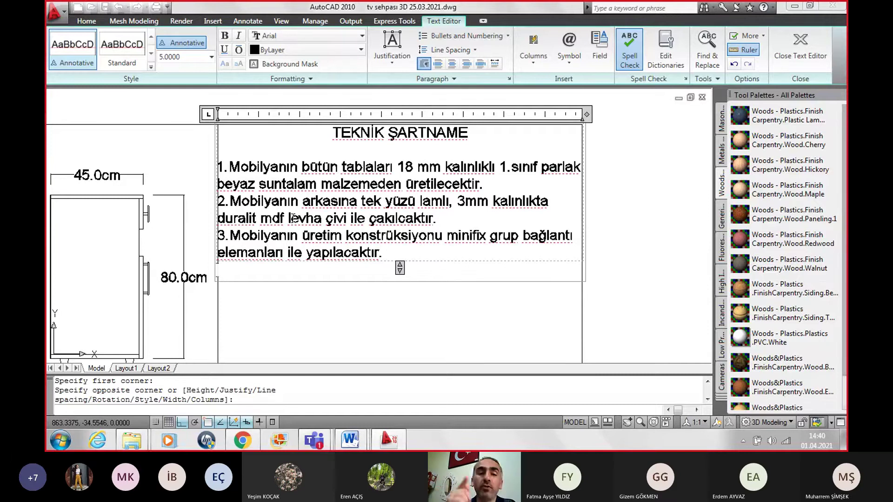
Step: Type item 4 specifying the 3609 elliptical metal handle for the doors and drawer
text(4.)
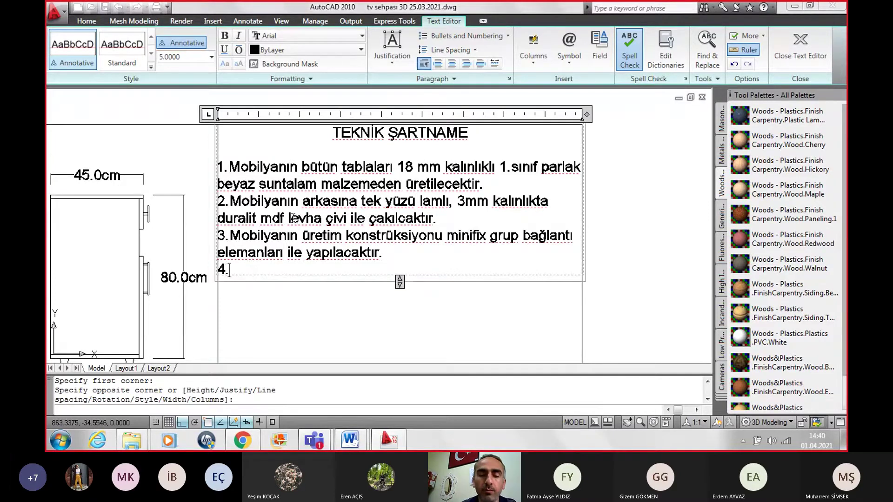
text(Mobil)
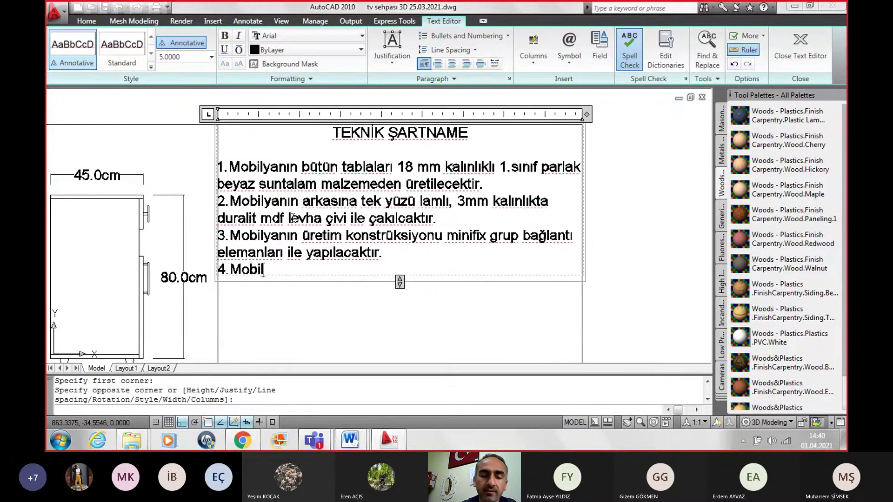
text(yanın ku)
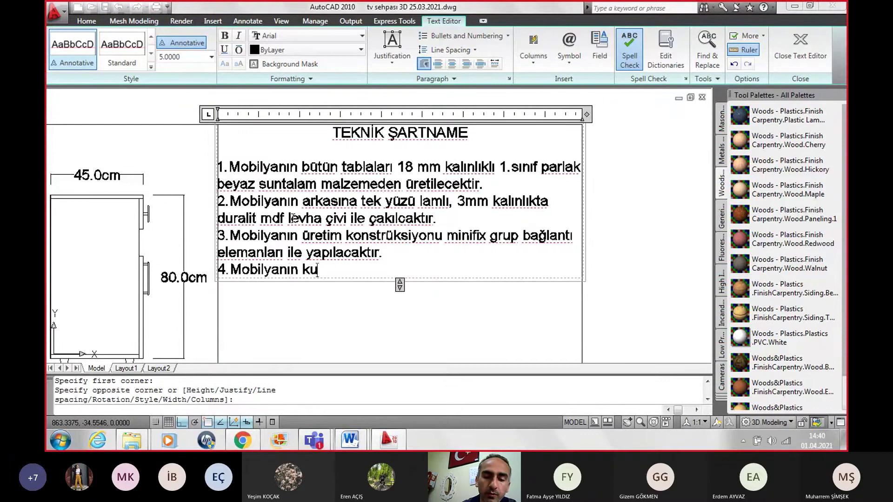
text(lpu )
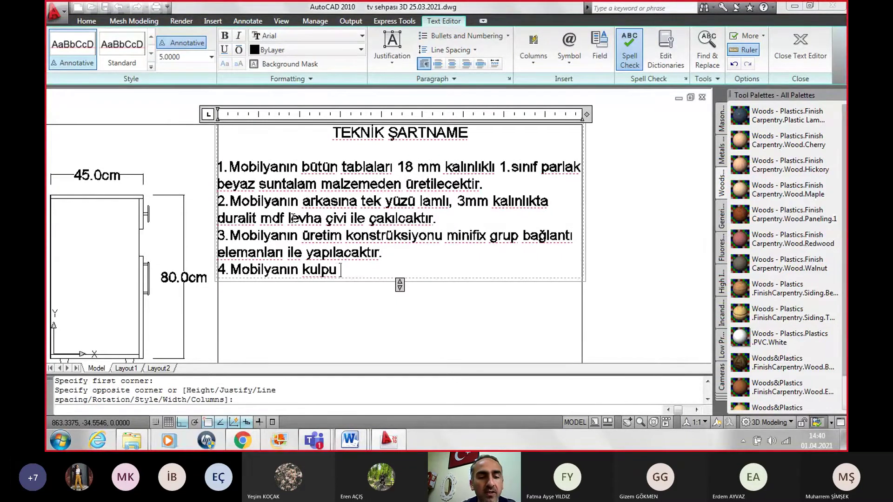
text(3)
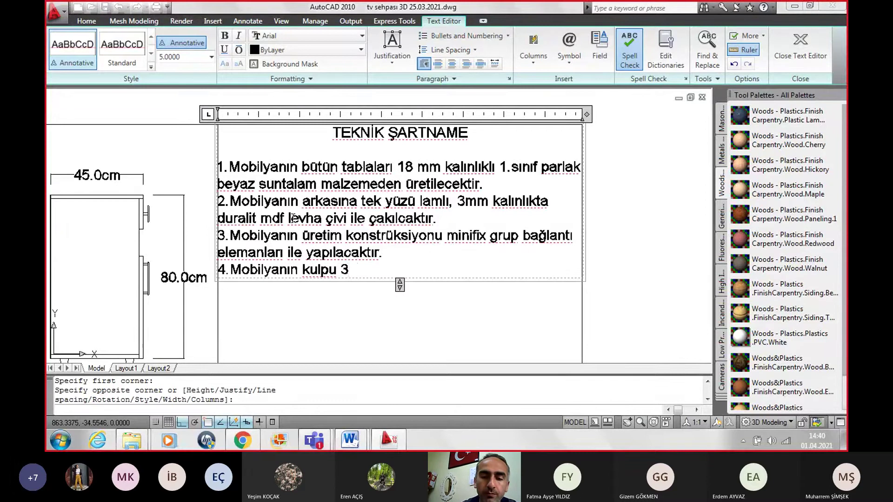
text(609 b)
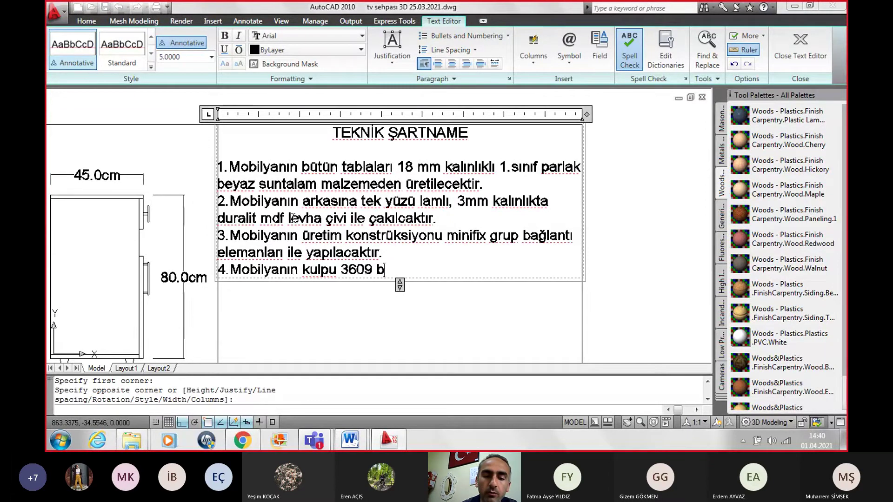
text(i)
key(BackSpace)
text(ol)
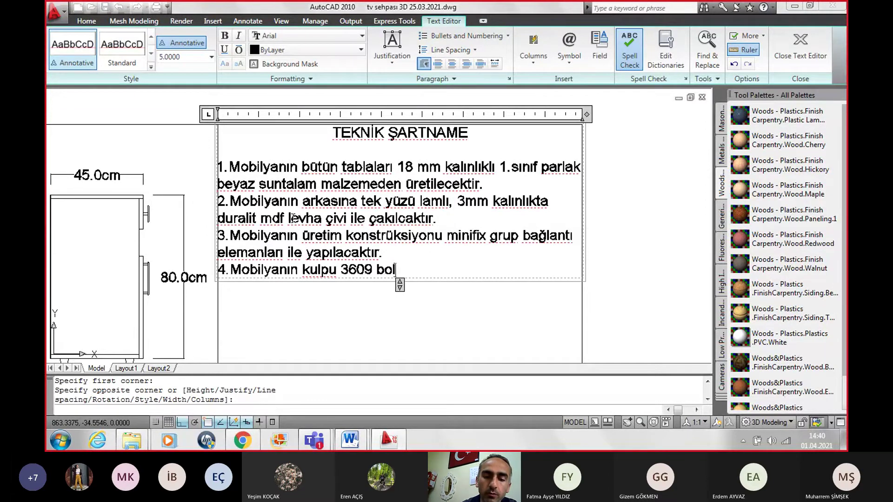
text(u)
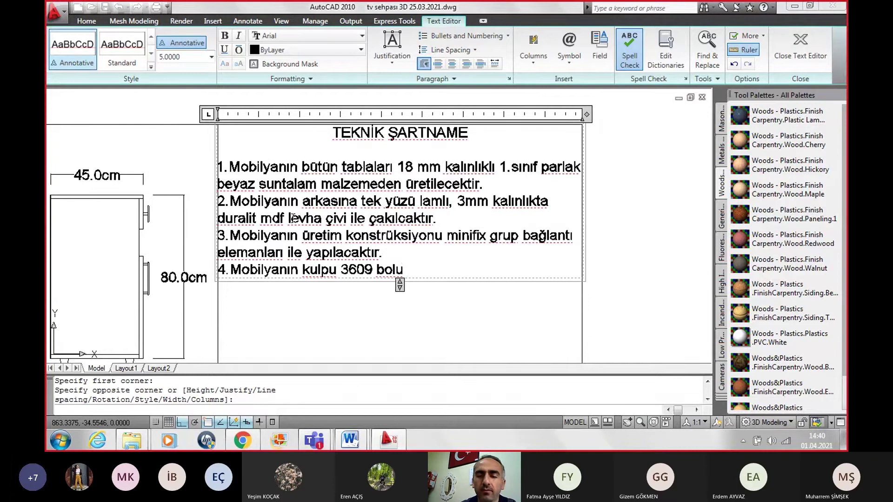
key(BackSpace)
key(BackSpace)
key(BackSpace)
key(BackSpace)
text(no)
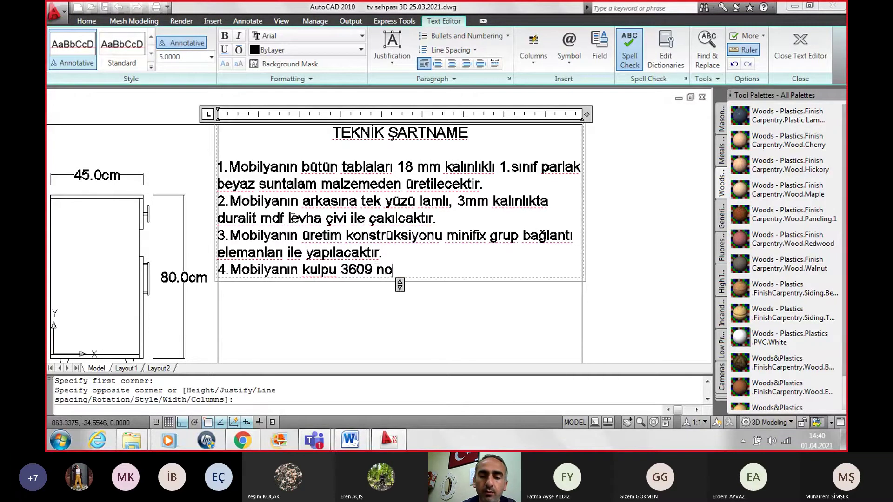
text(lu)
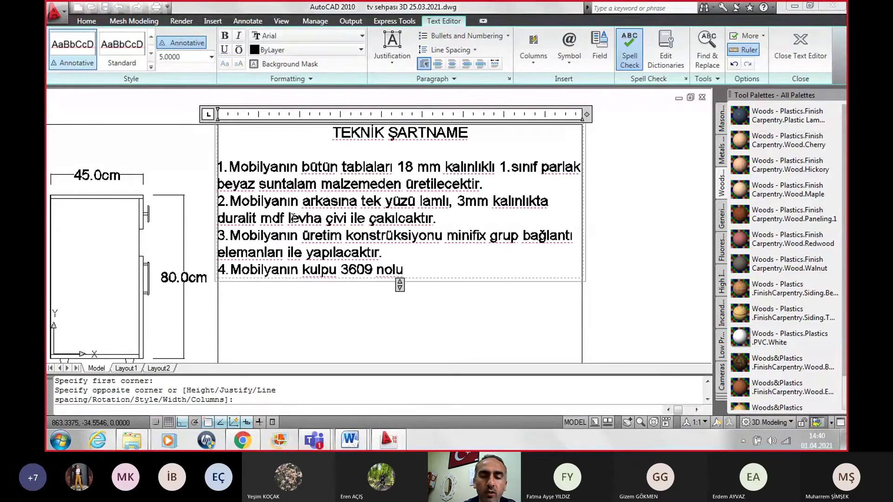
text( elip)
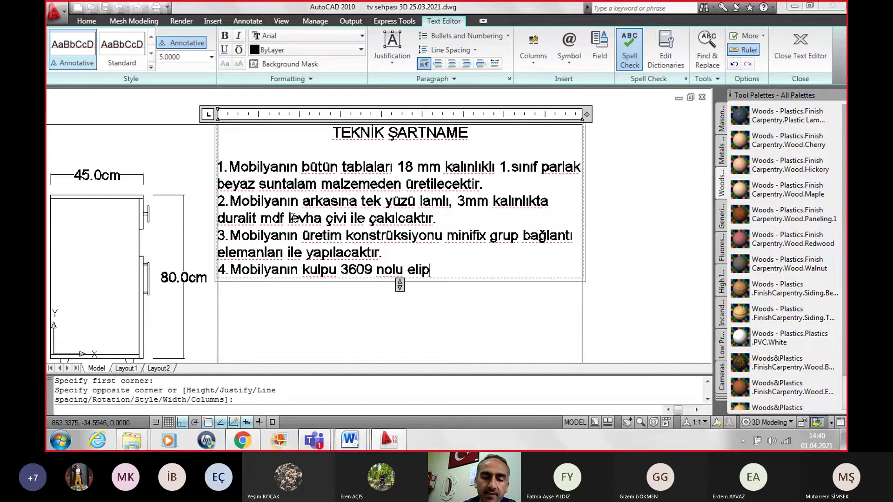
text(s tarz m)
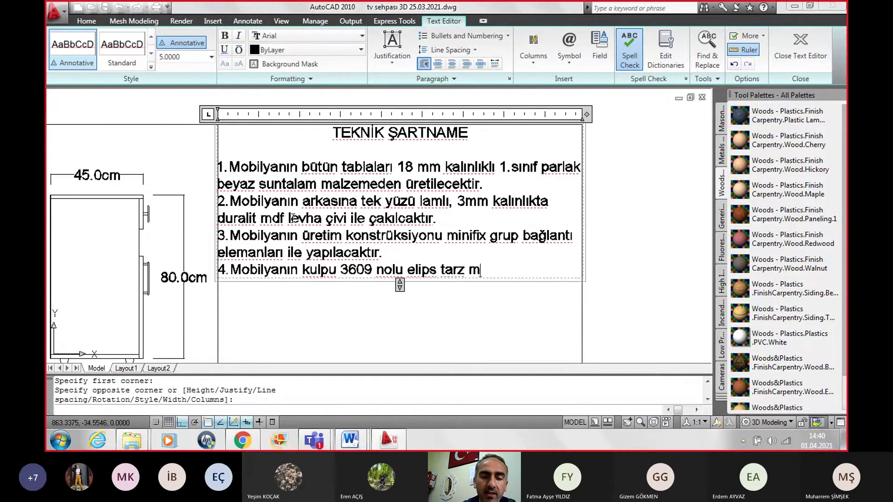
text(etal k)
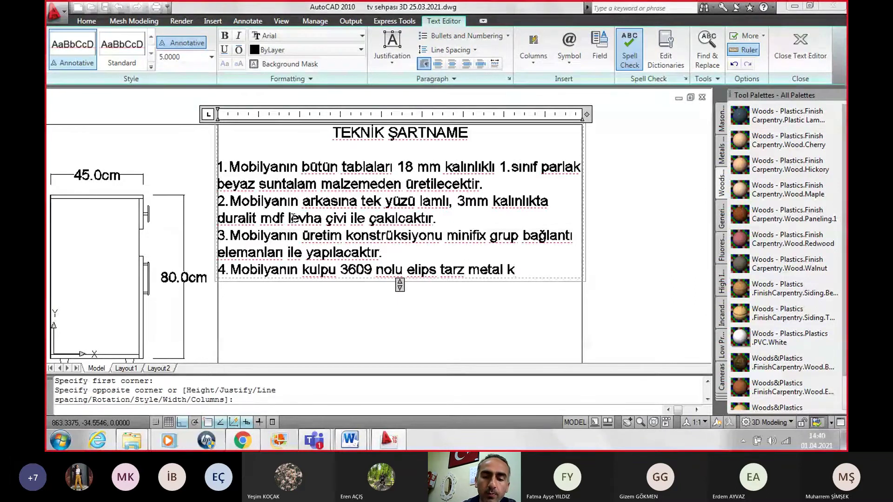
text(ulpttan)
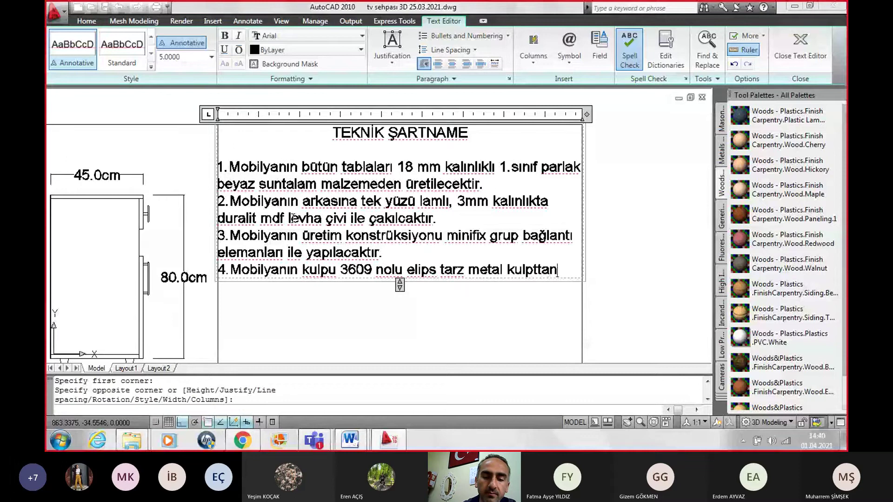
text( kulla)
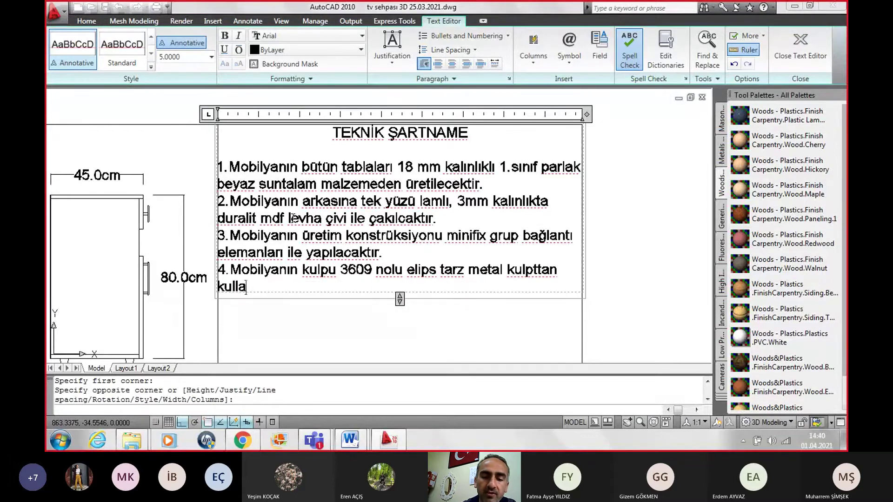
text(nılacaktır.)
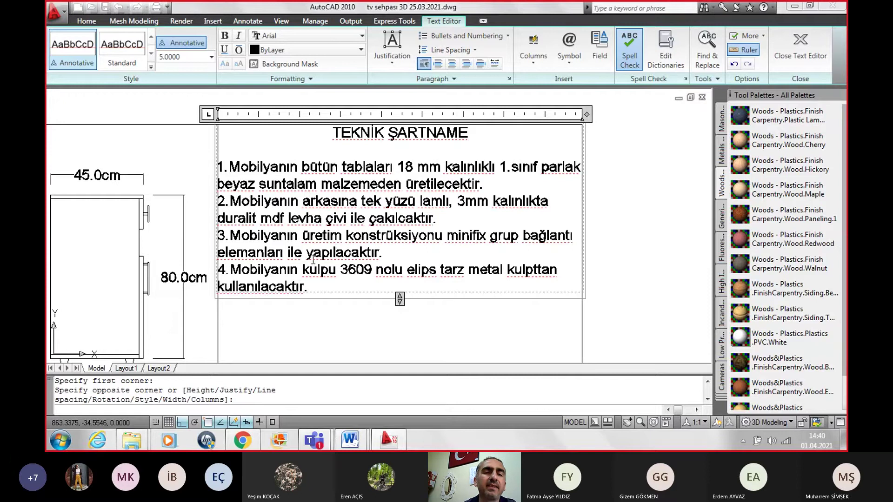
text( ka)
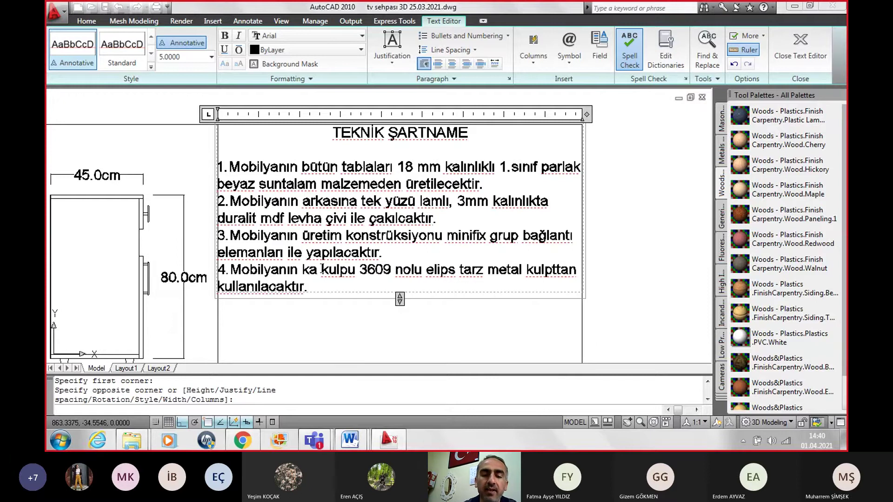
text(pak ve çek)
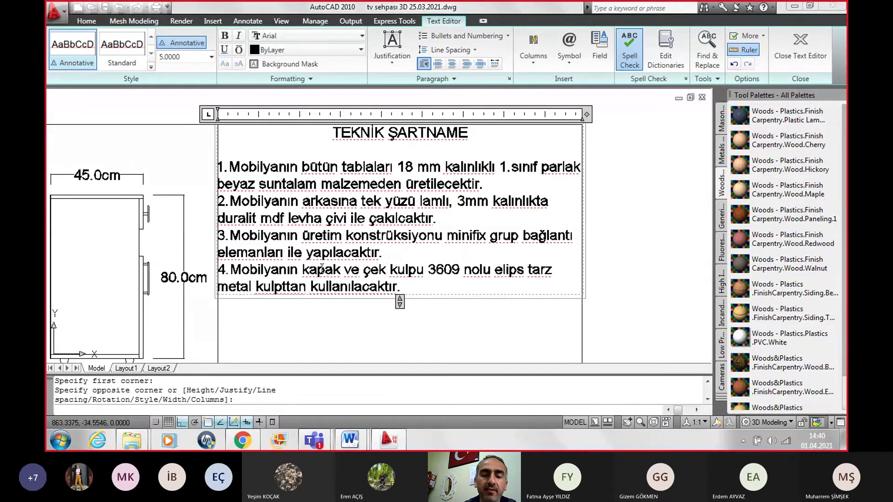
text(mecesine)
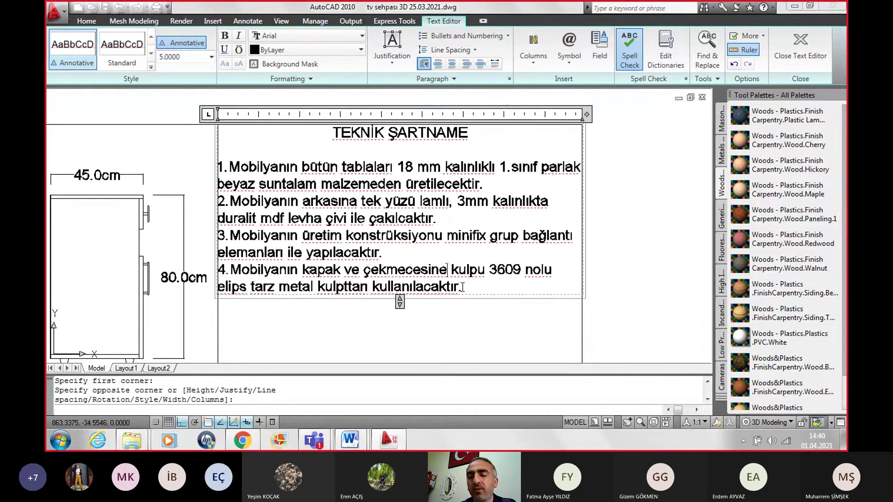
text(,)
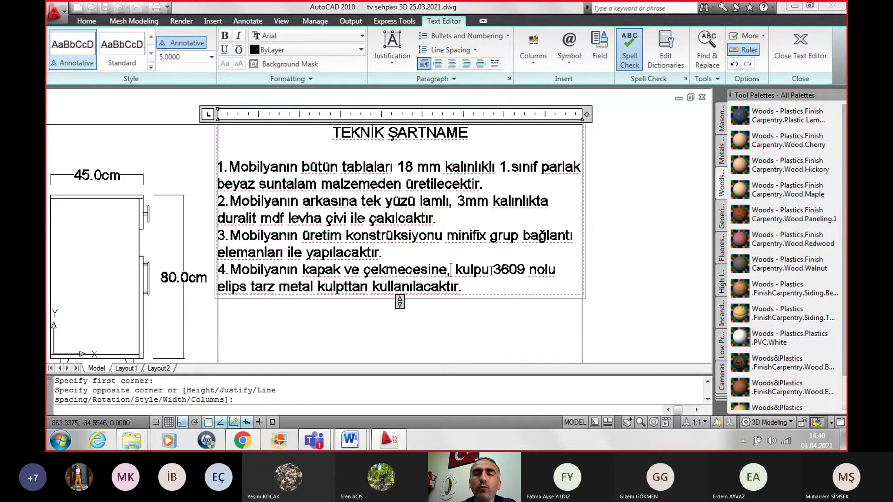
Step: Reword item 4: reposition 'kulpu', trim 'kulptan' to 'kulp', and end with 'montaj edilecektir.'
drag(489, 270, 218, 287)
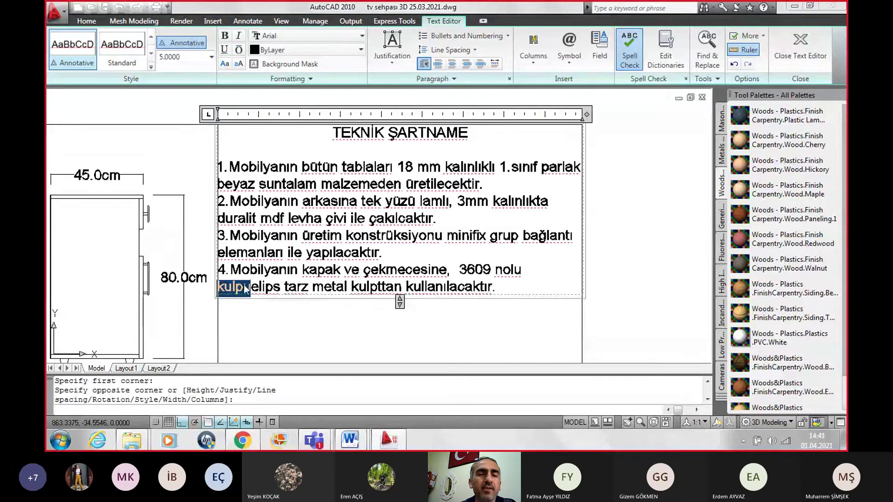
drag(300, 290, 318, 291)
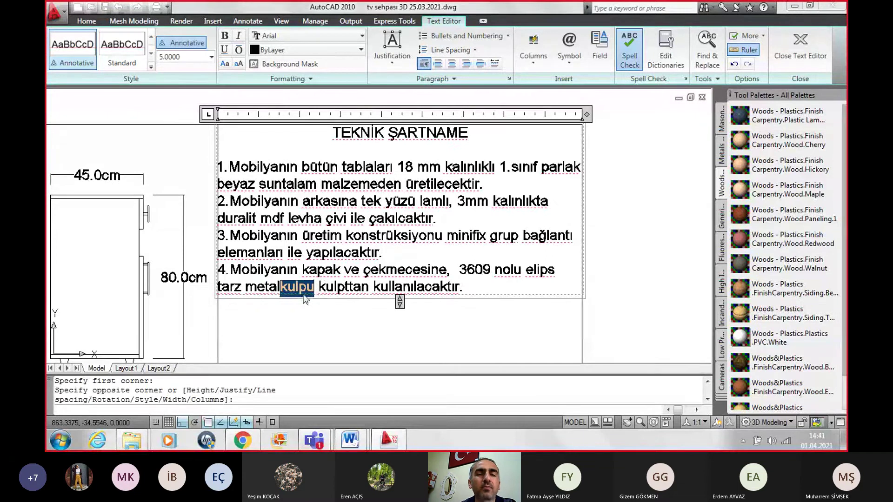
key(Delete)
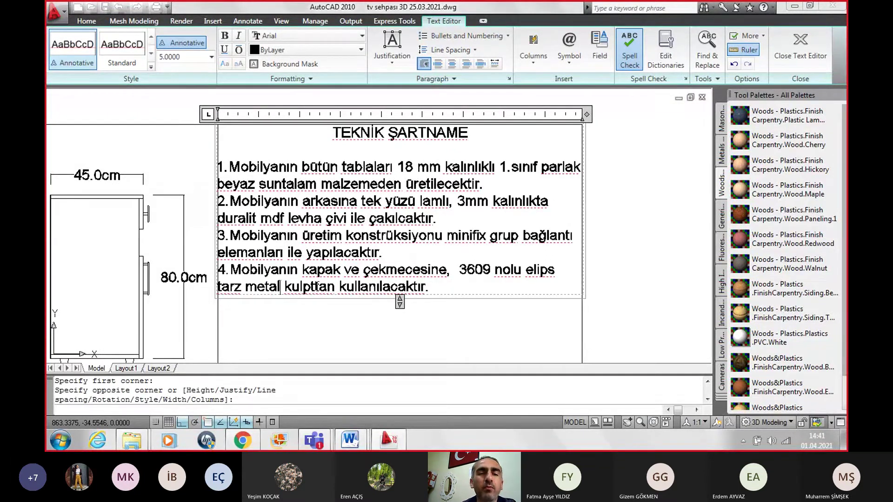
drag(313, 288, 326, 300)
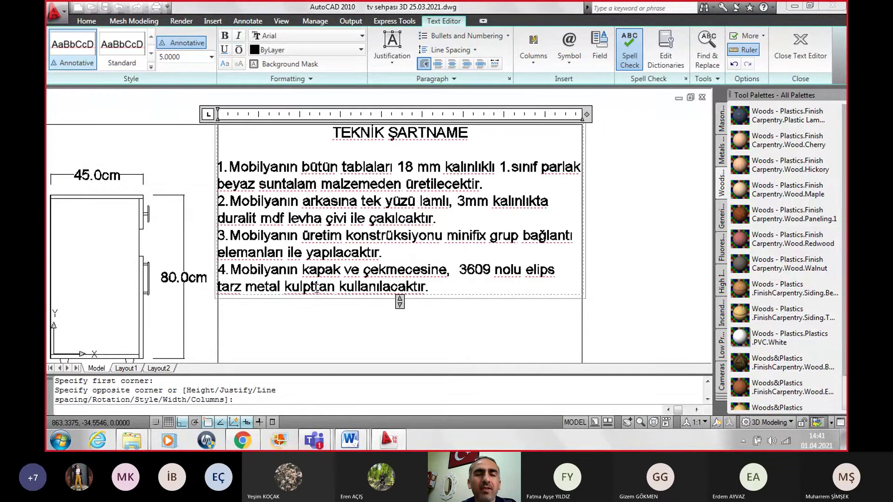
key(Delete)
key(Delete)
key(Delete)
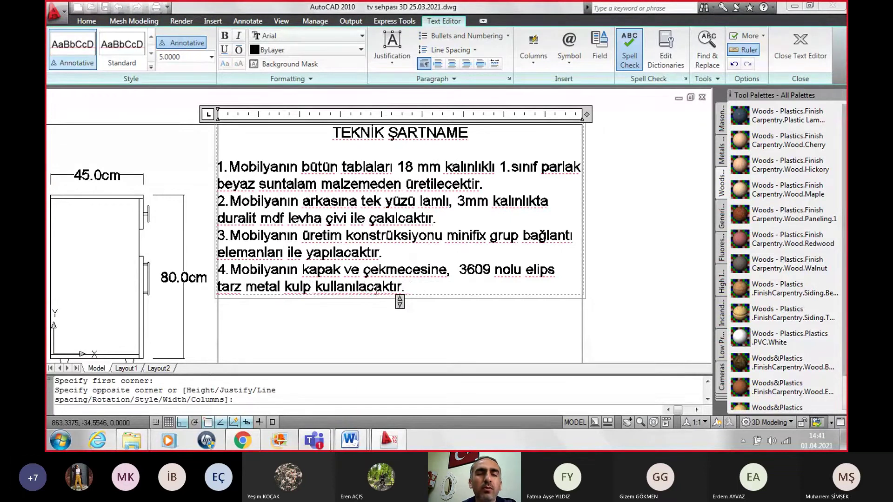
drag(405, 289, 316, 290)
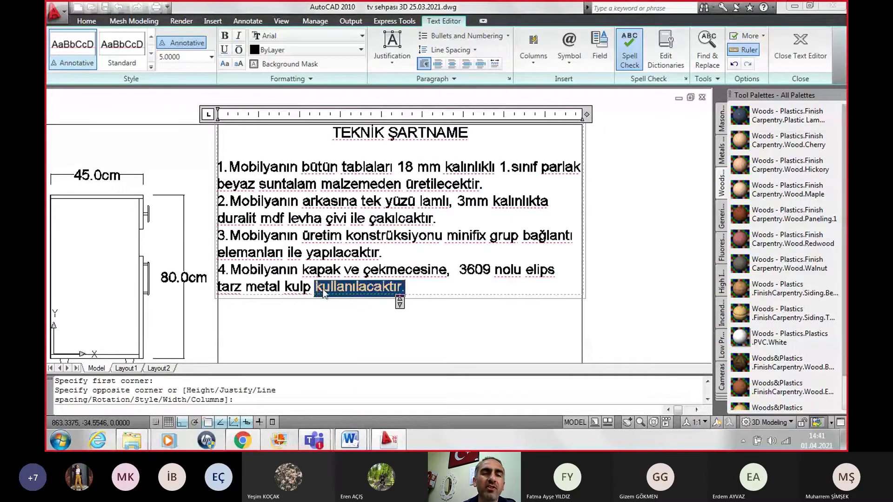
text(monta)
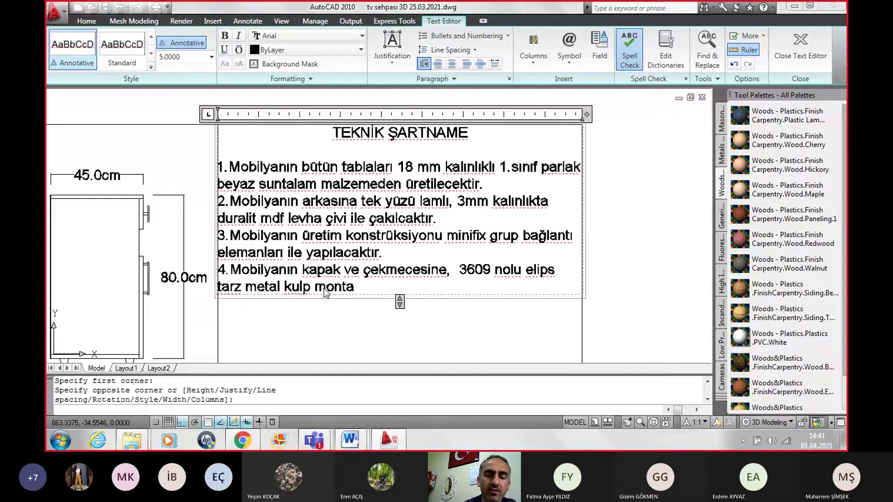
text(j edilecekt)
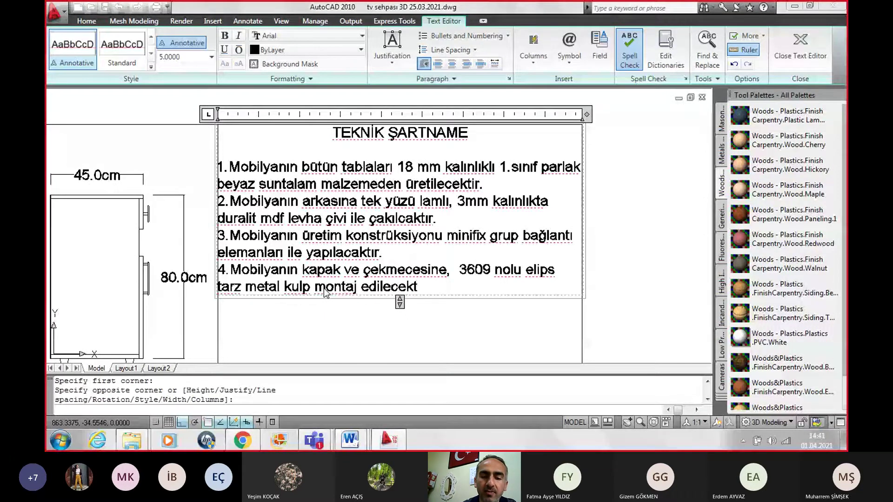
text(ir.)
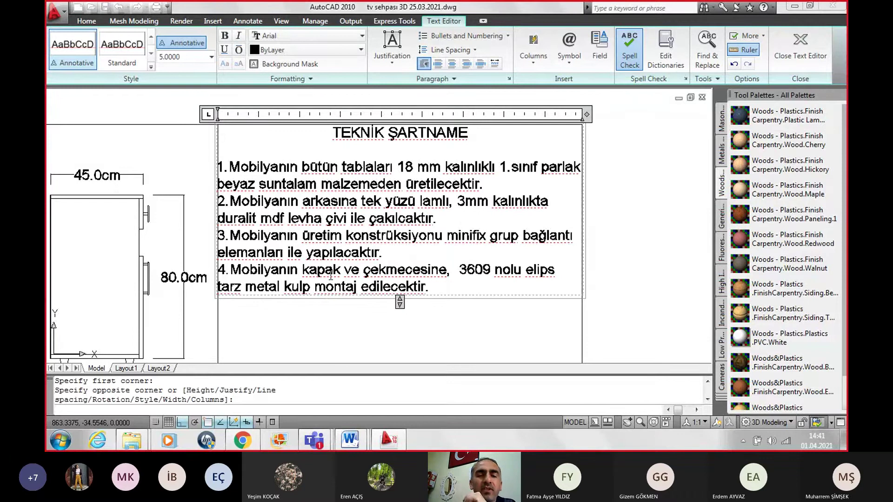
Step: Consult the design book document in Word, then return to the AutoCAD drawing
click(353, 449)
click(306, 373)
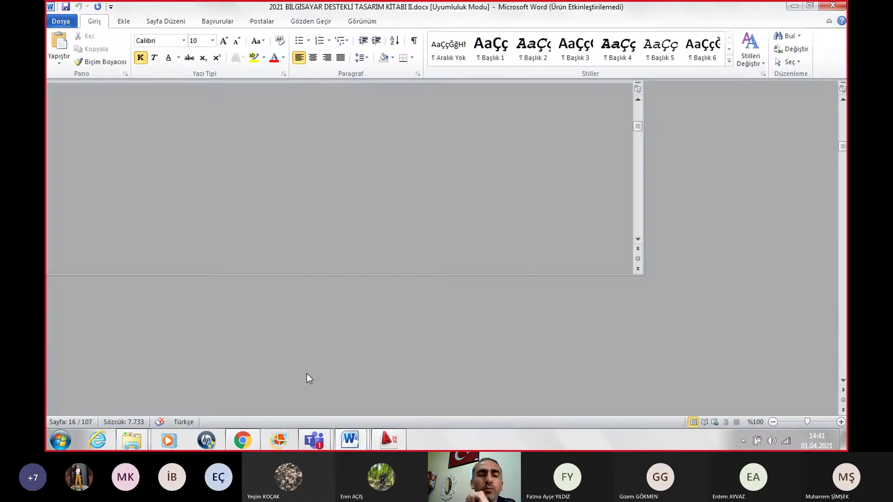
scroll(389, 362, down, 2)
scroll(389, 362, down, 2)
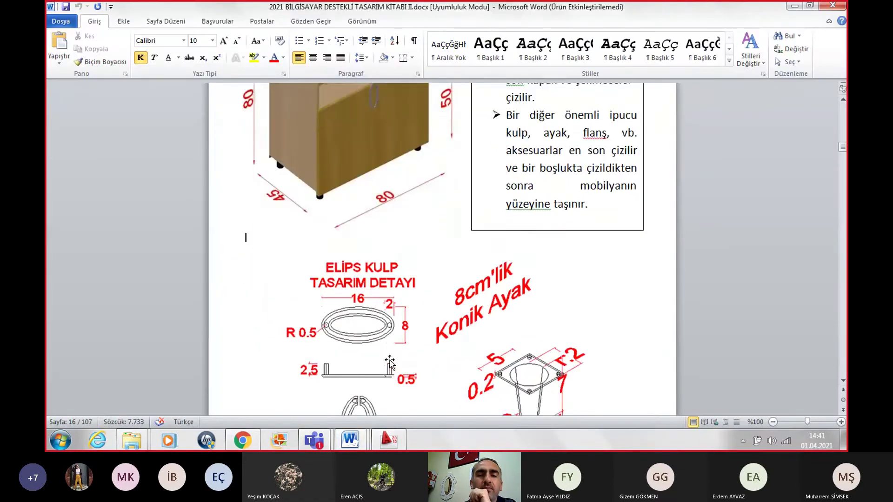
scroll(390, 362, down, 1)
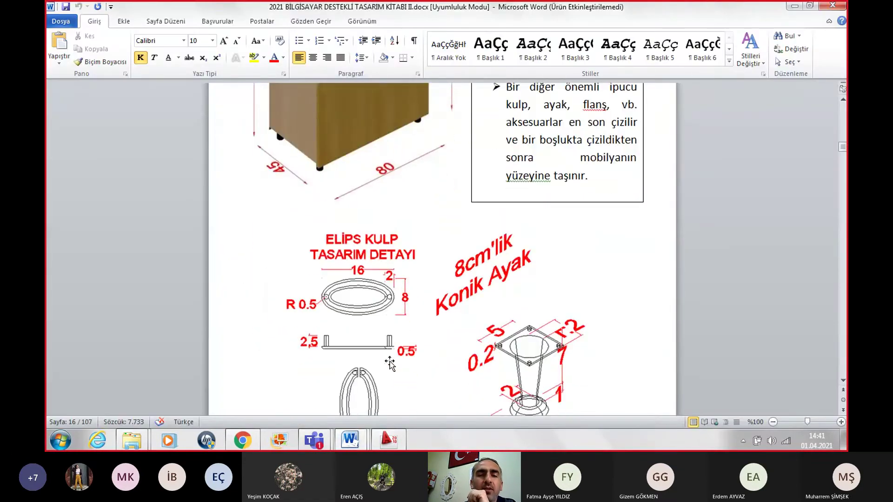
click(384, 443)
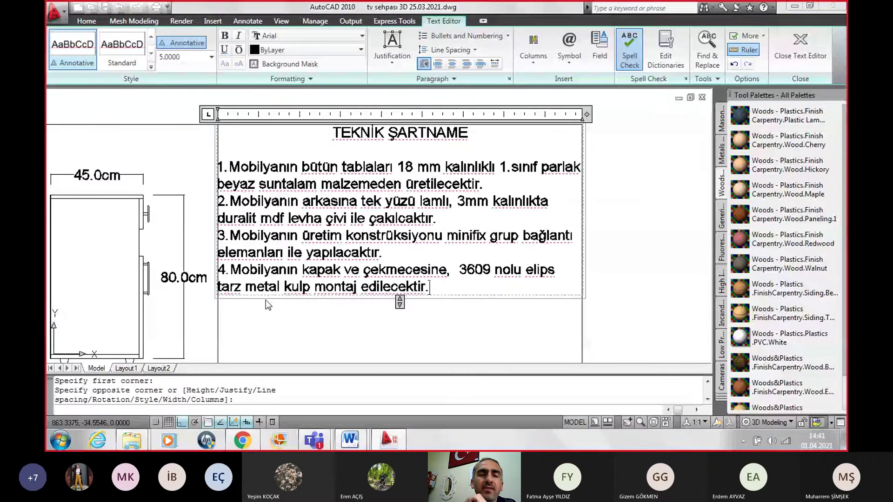
Step: Insert '16 cm boyunda' before 'elips' in item 4 and begin item 5 'Mobilyanın altına 4 adet 8'
click(526, 279)
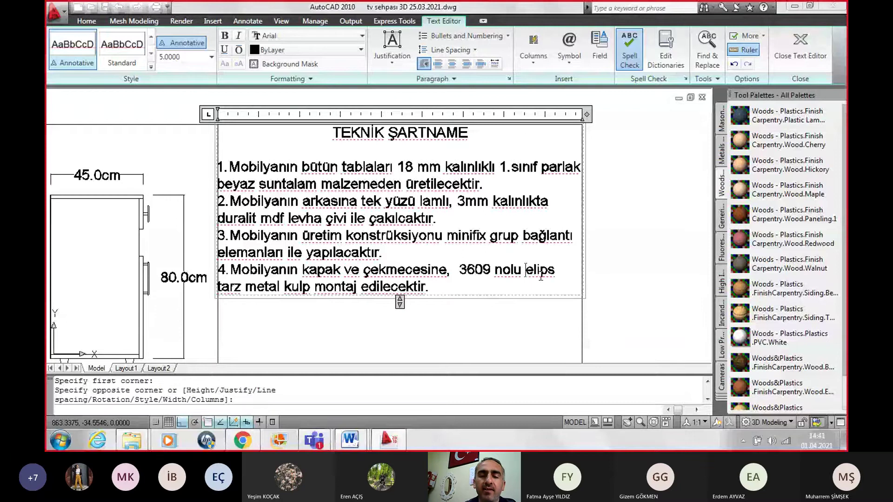
text(1)
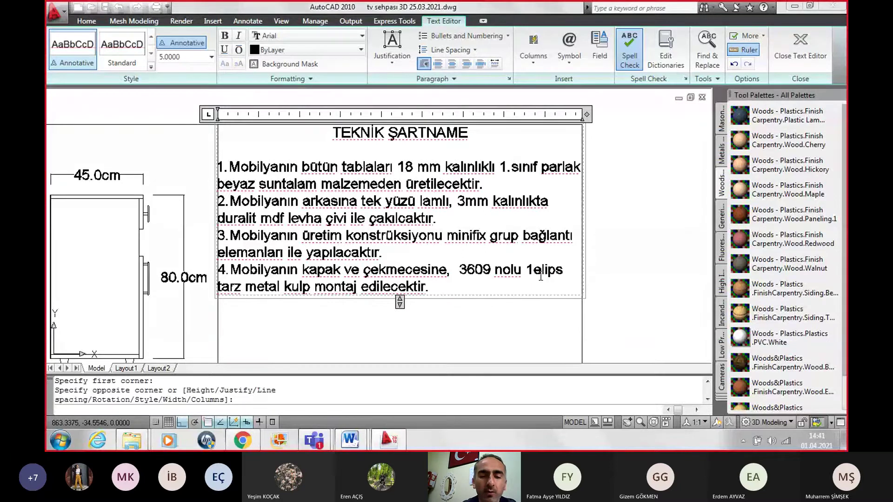
text(6 cm boyu)
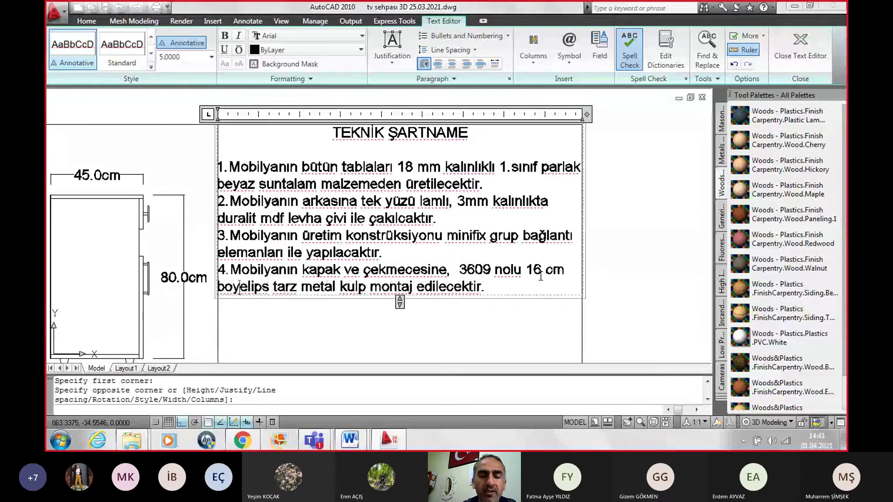
text(nda)
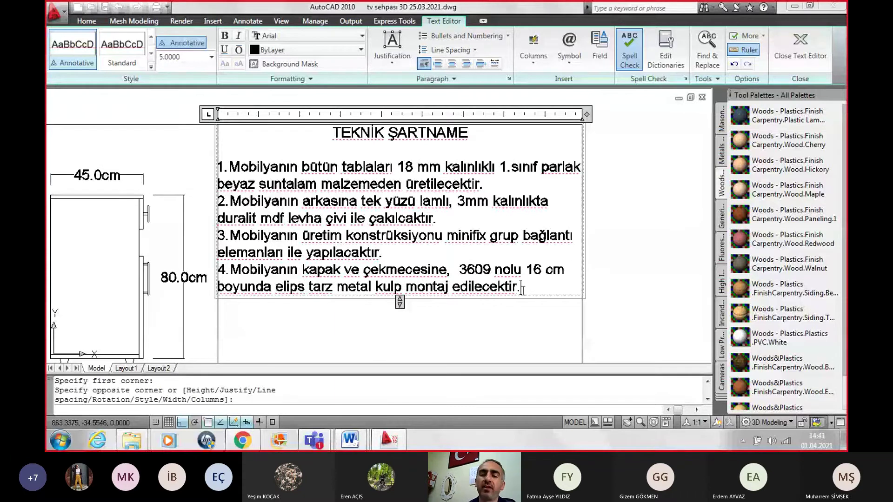
key(Return)
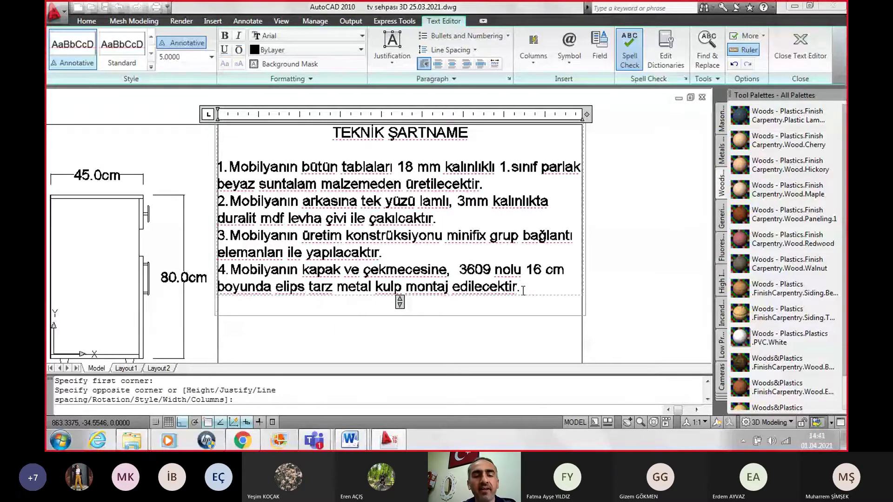
text(5.M)
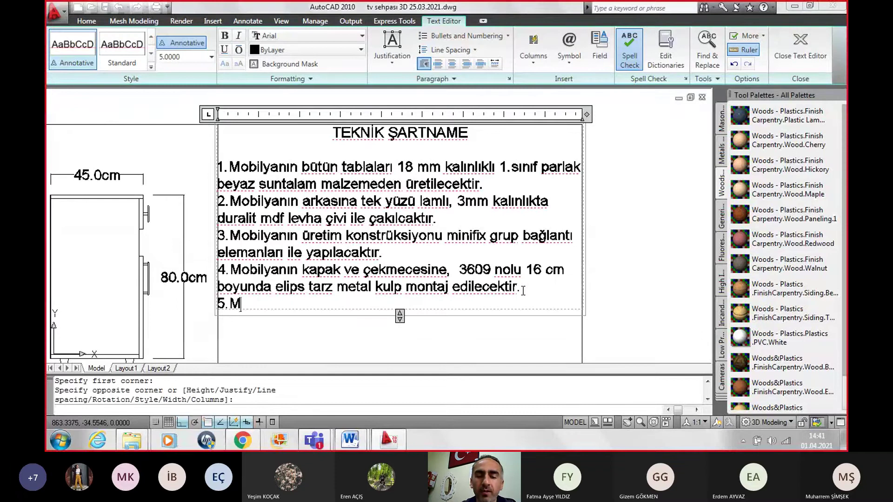
text(obilya)
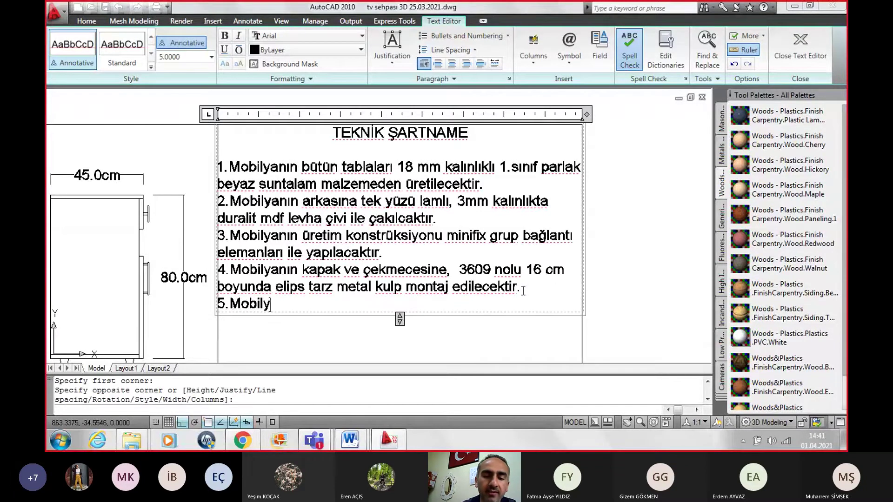
text(nın altın)
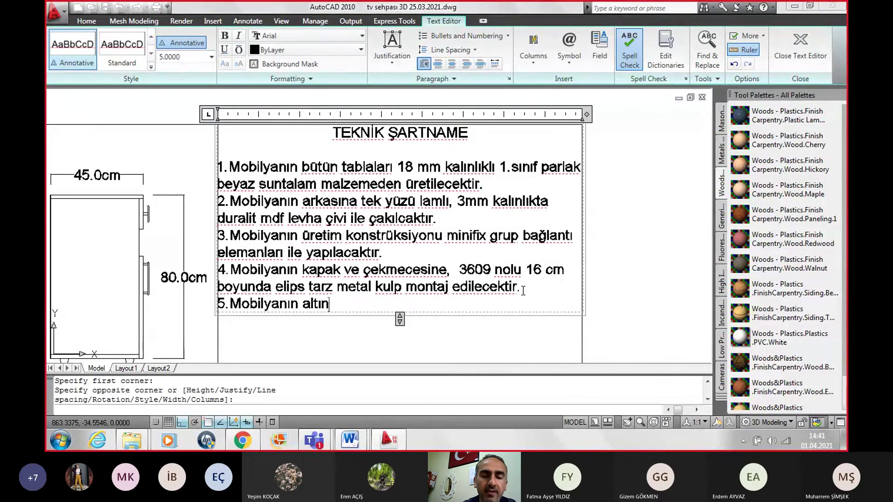
text(a 4 adet )
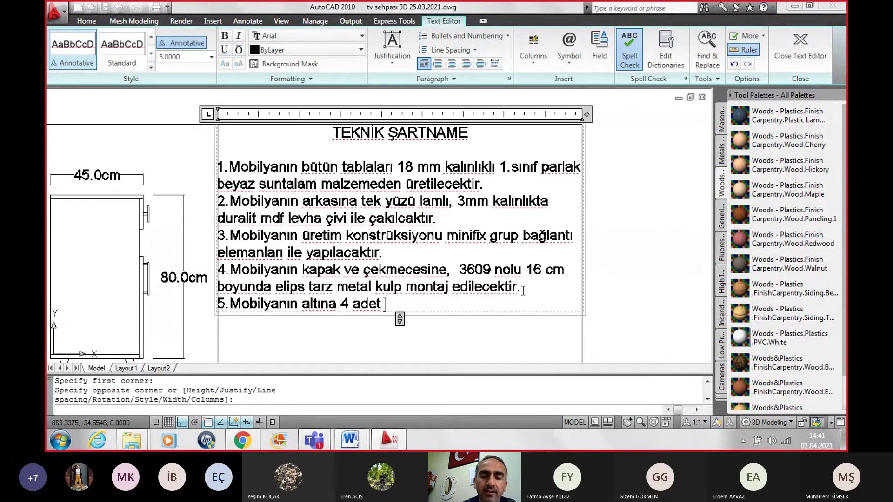
text(8)
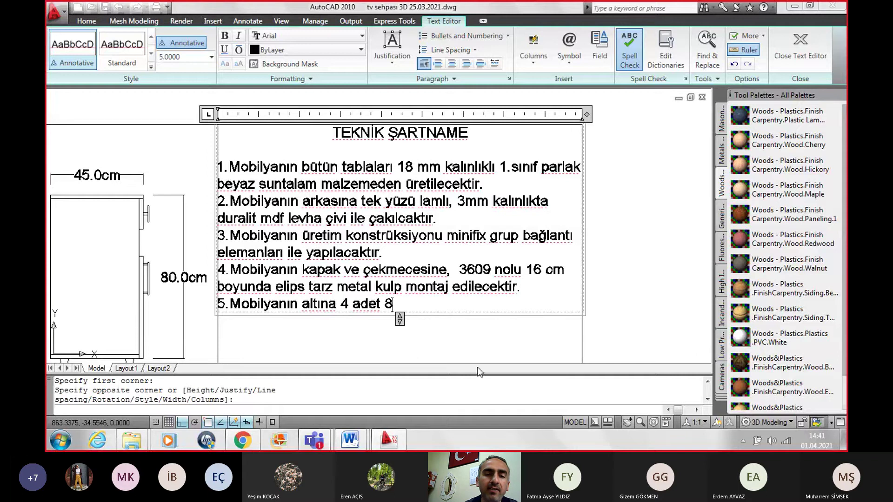
Step: Check the Word reference on handles and feet
click(319, 381)
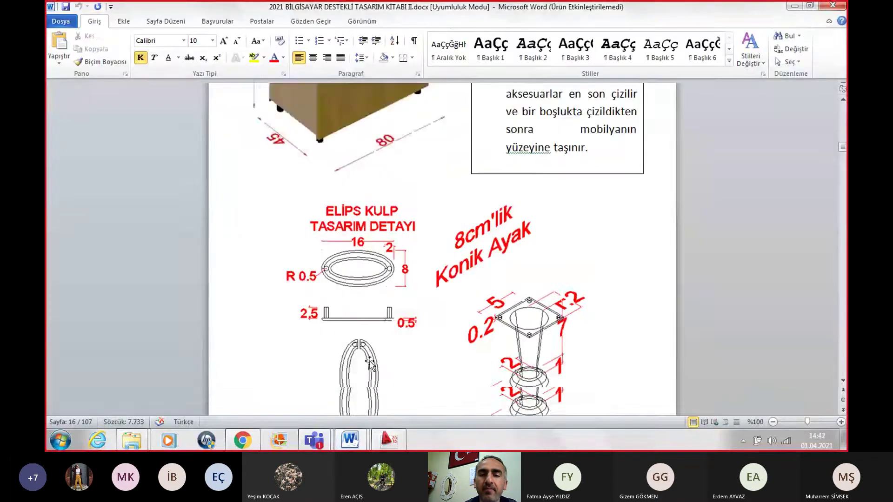
scroll(527, 359, down, 1)
scroll(527, 359, down, 1)
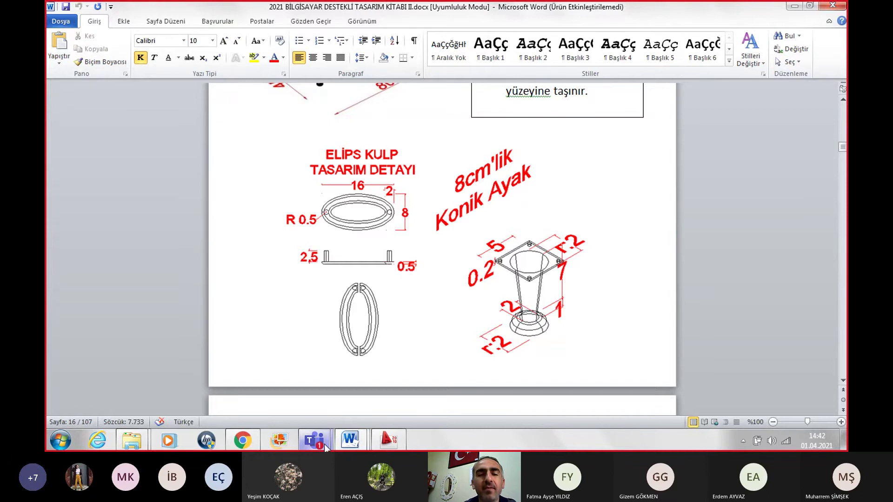
Step: Finish item 5 as four 8 cm, '5021 nolu' metal conical feet to be mounted
click(389, 440)
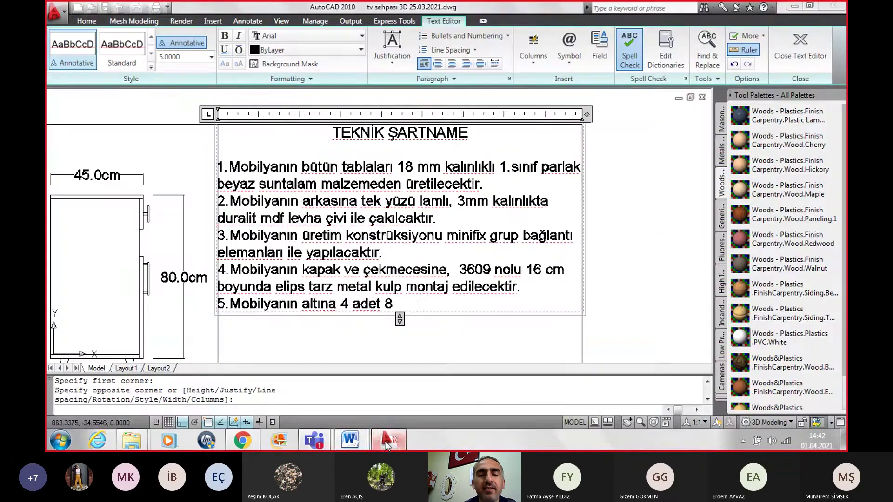
text(cm u)
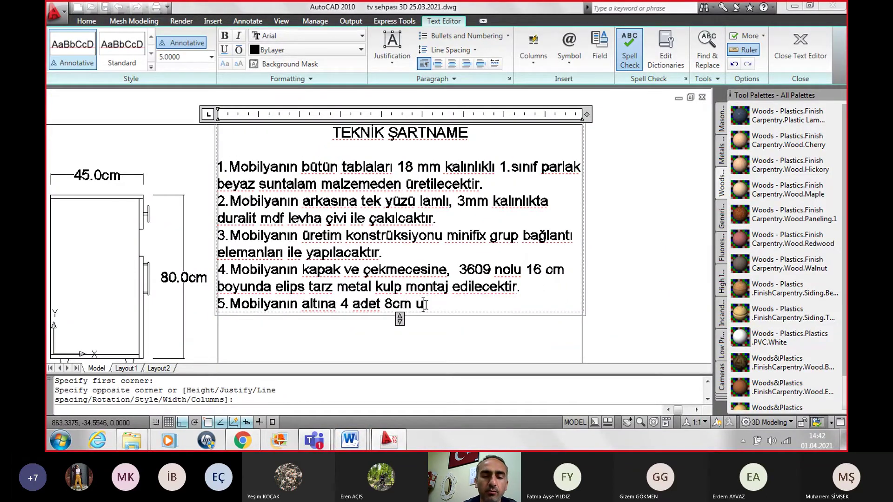
text(zunluğ)
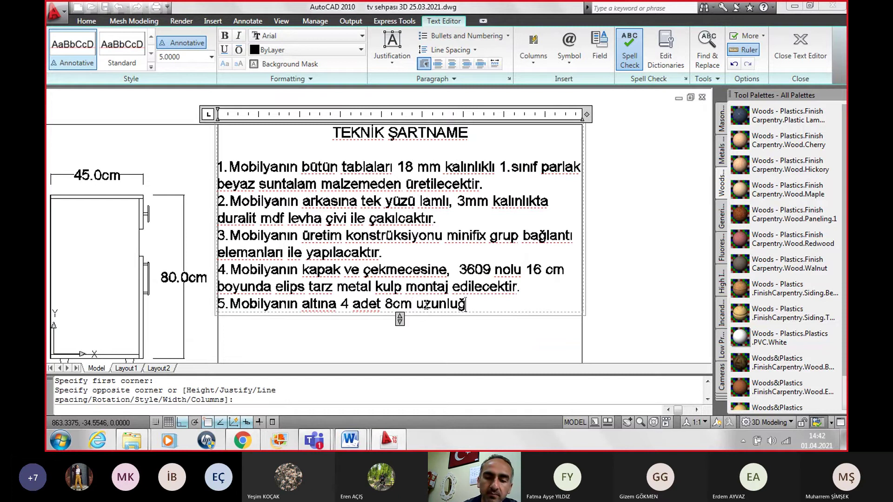
text(unda)
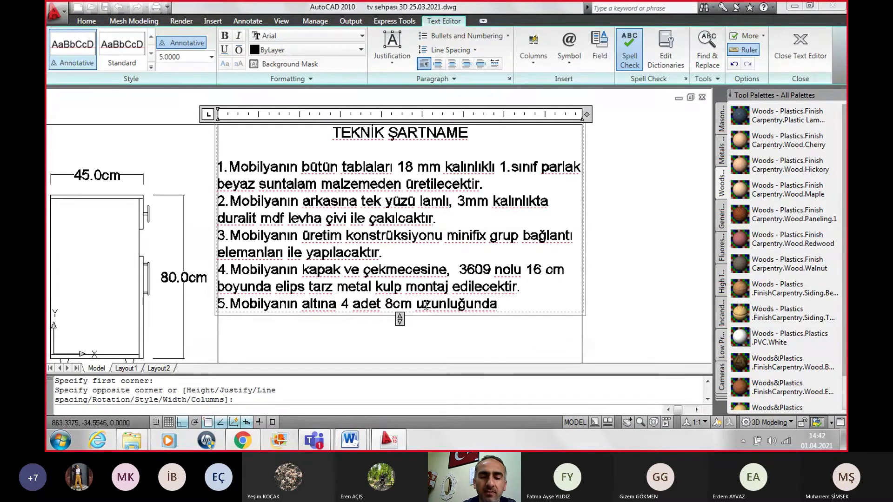
text( plast)
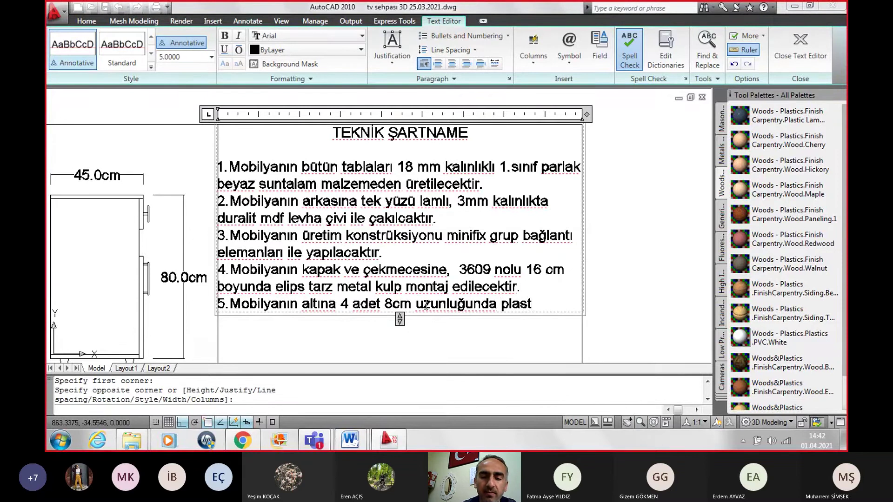
key(BackSpace)
key(BackSpace)
key(BackSpace)
key(BackSpace)
key(BackSpace)
text(me)
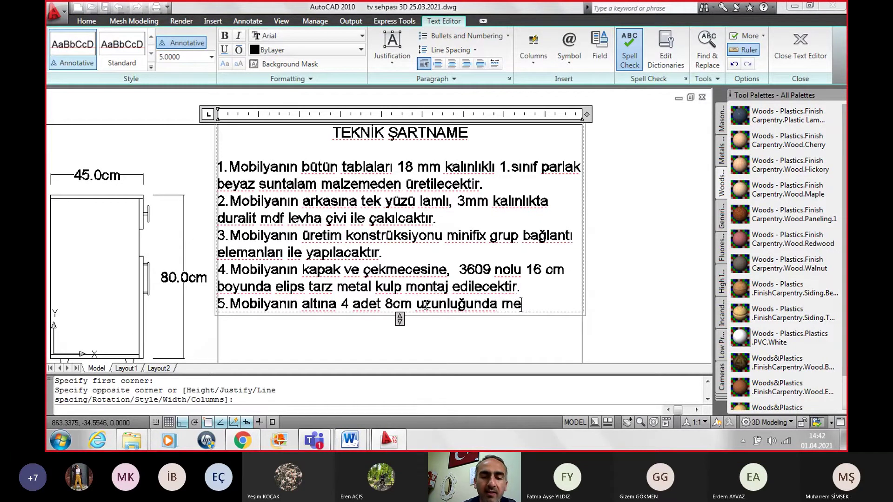
text(tal)
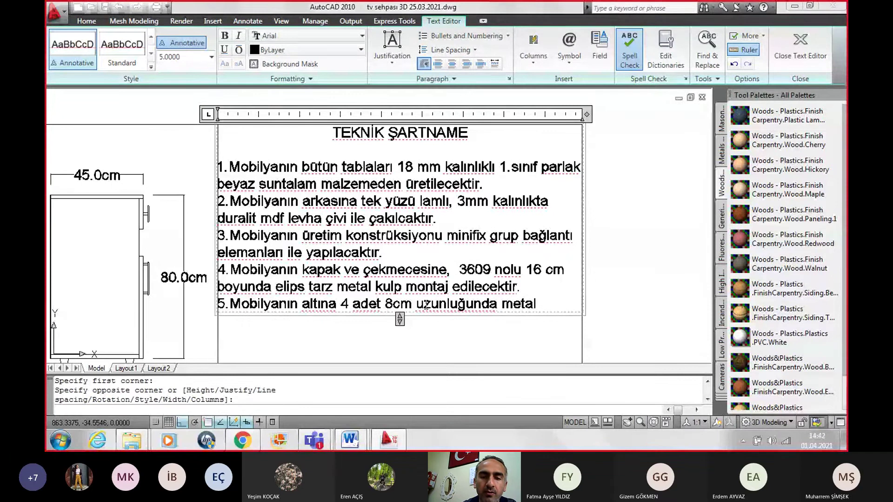
text( konik)
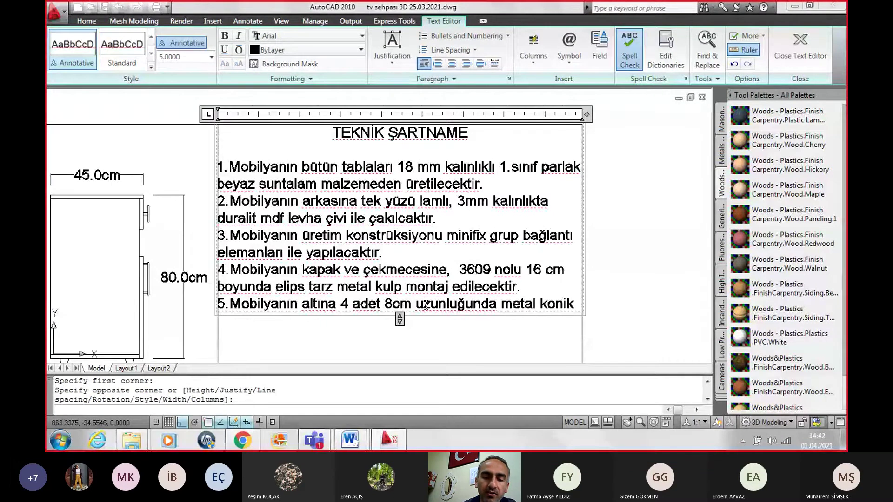
text( ayak m)
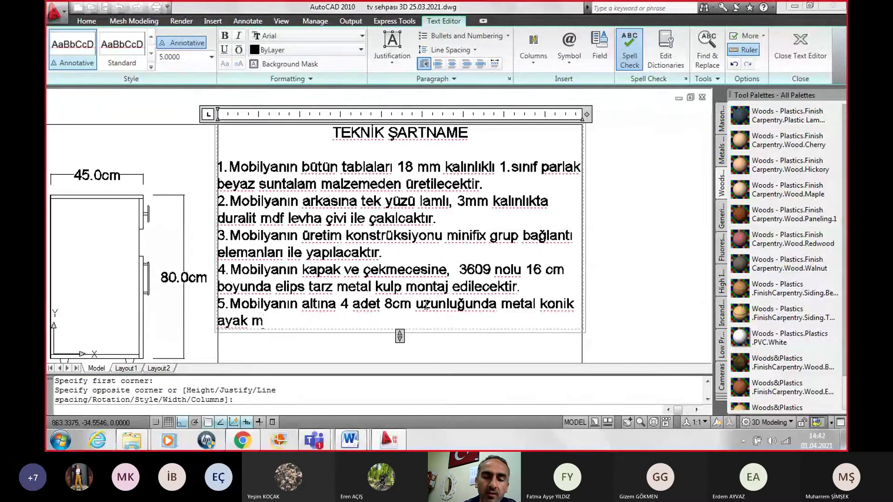
text(ontaj edi)
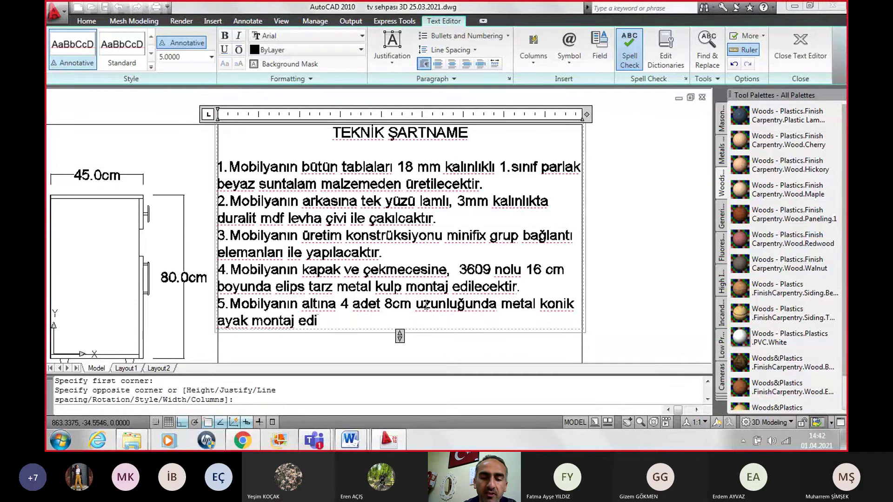
text(lecektir.)
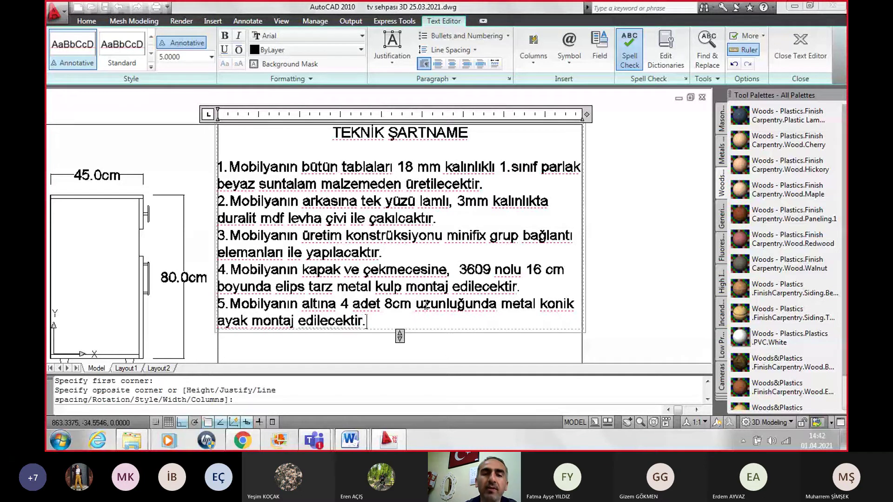
click(498, 304)
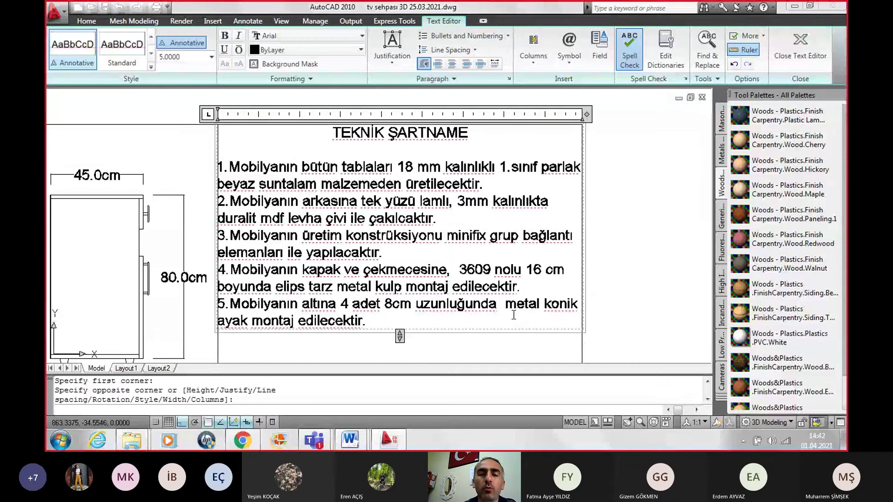
text(50)
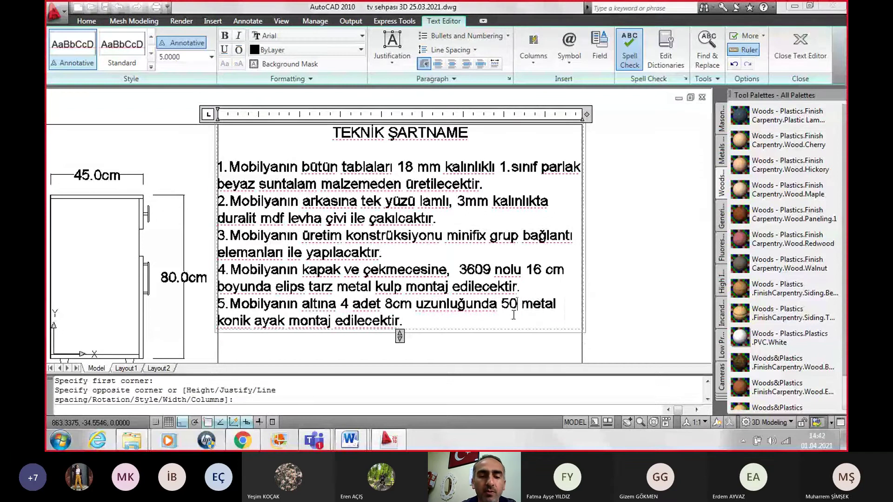
text(21)
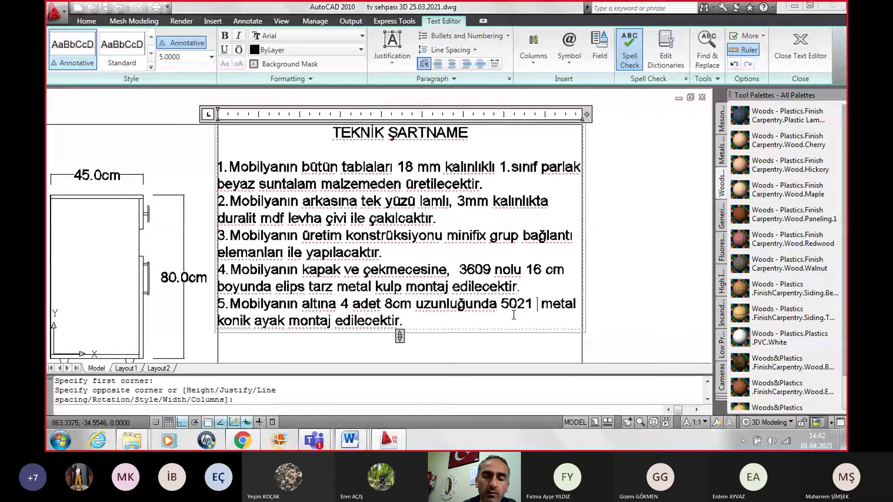
text( n)
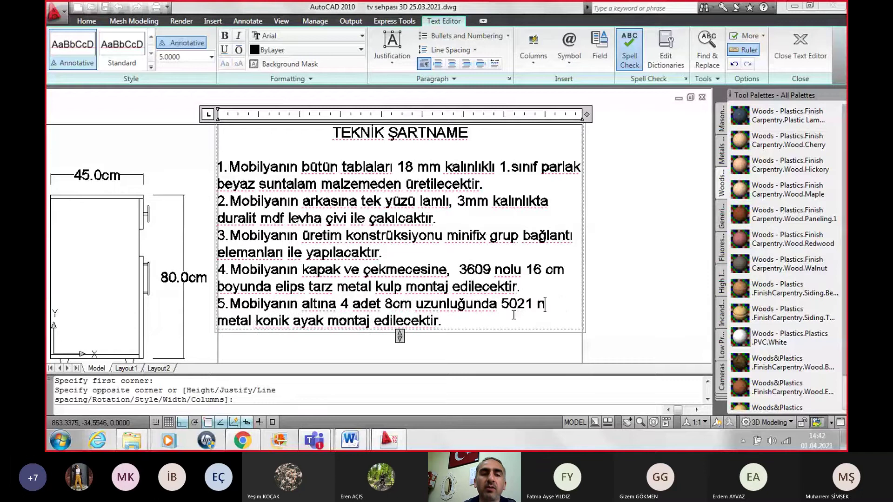
text(olu)
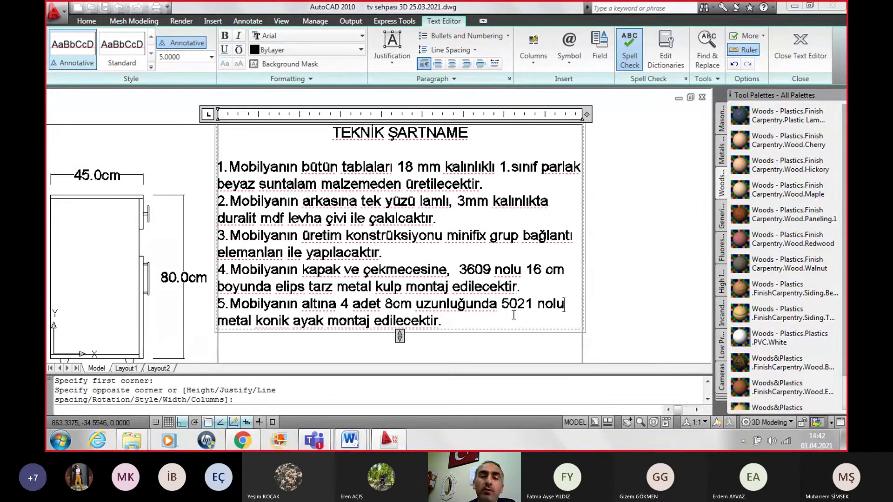
click(460, 322)
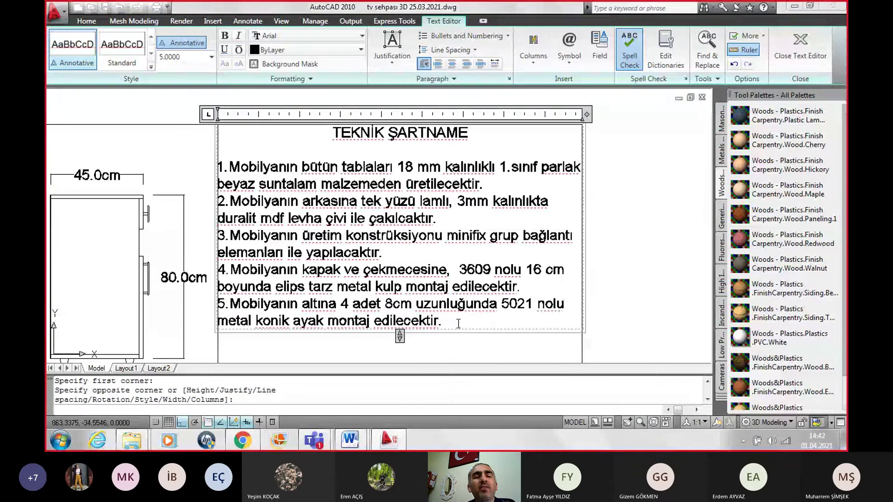
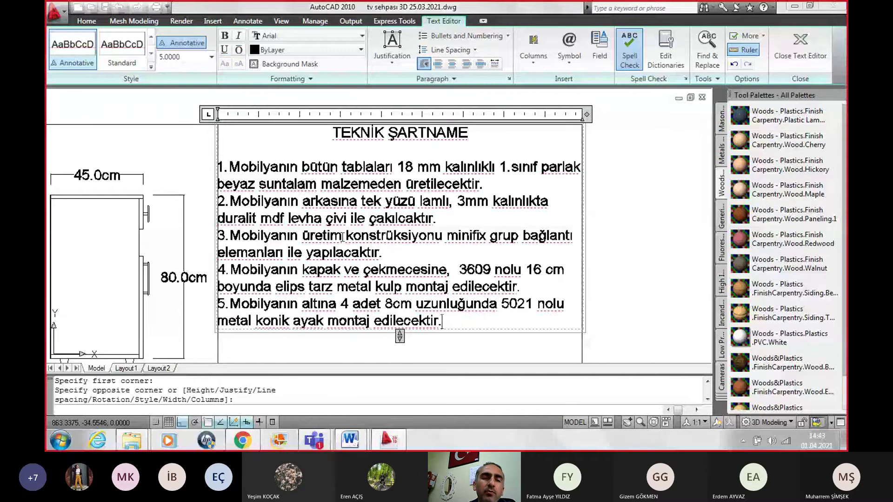
Step: Change item 3 to 'üretim/montaj tipi-konstrüksiyonu' and fully justify the five specification paragraphs
text(/mont)
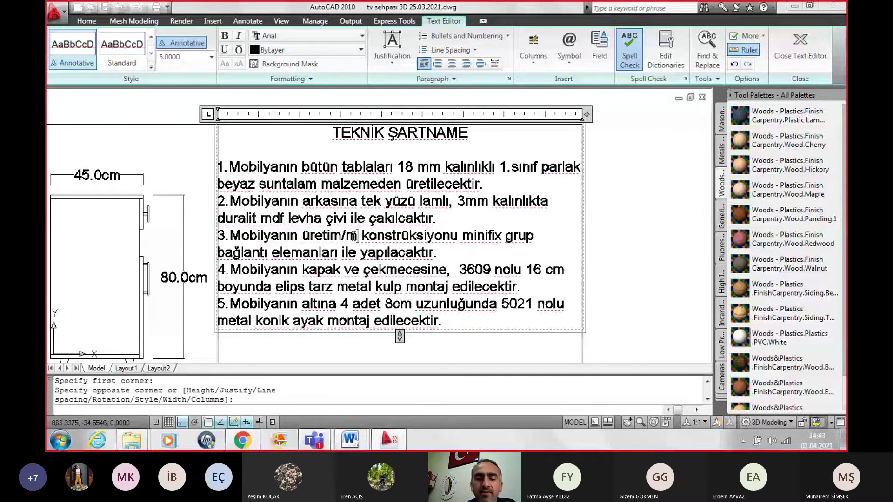
text(aj)
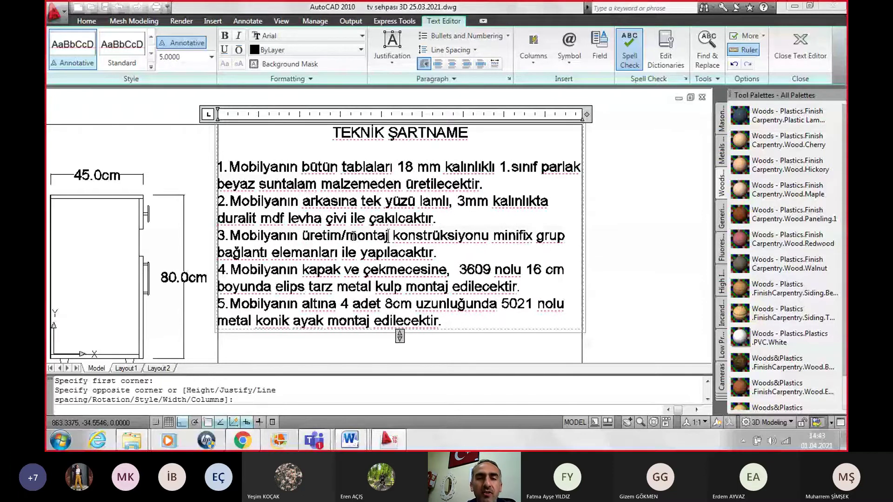
text( tipi )
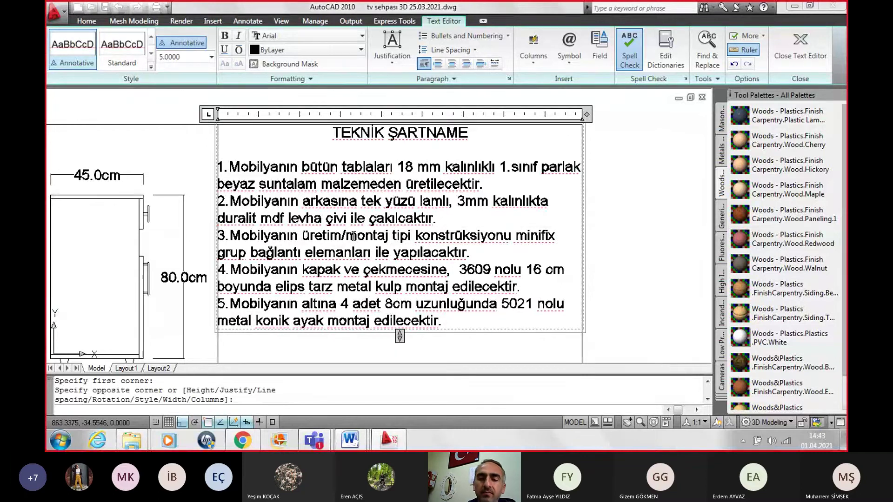
text(-)
key(Delete)
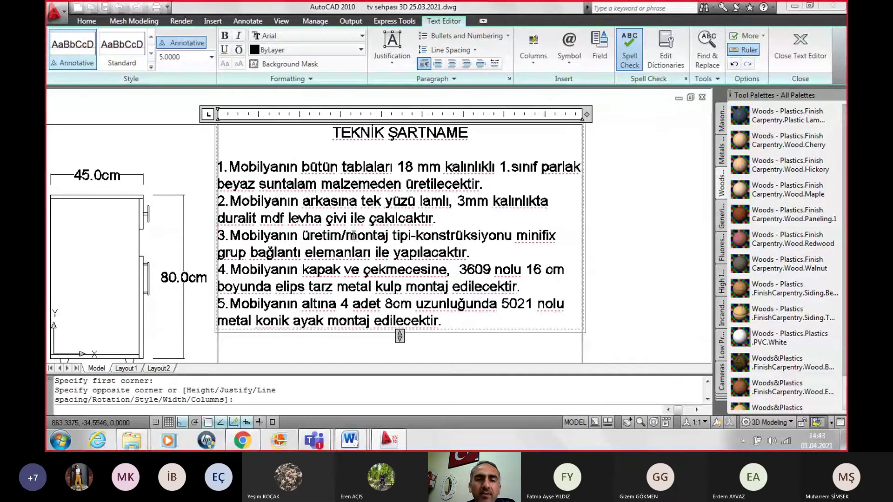
mouse_move(470, 317)
mouse_down()
mouse_move(297, 282)
mouse_move(218, 218)
mouse_move(218, 173)
mouse_up()
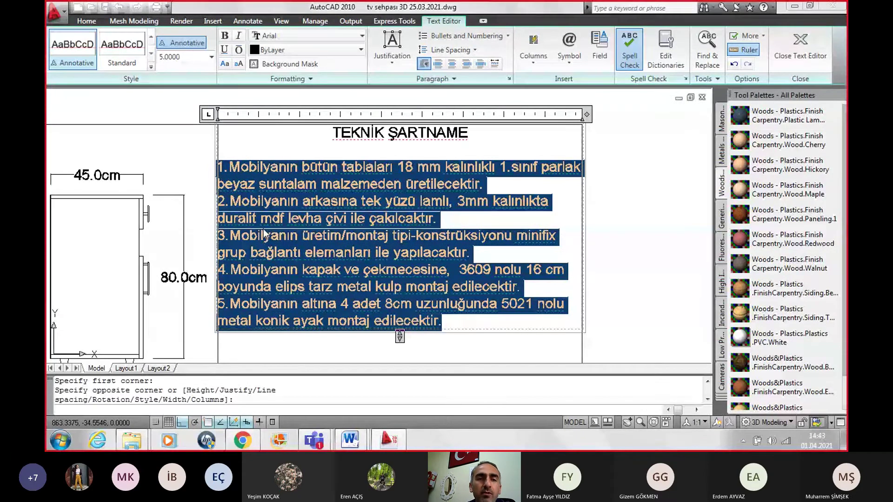
click(480, 65)
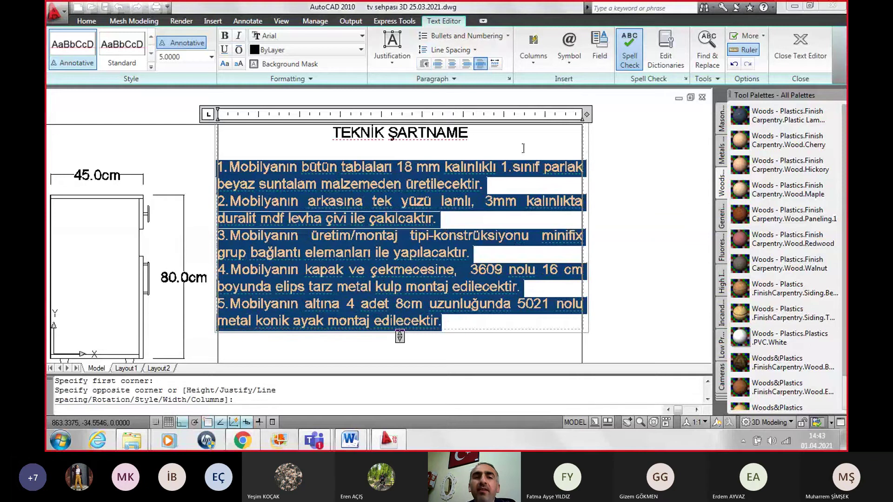
click(634, 202)
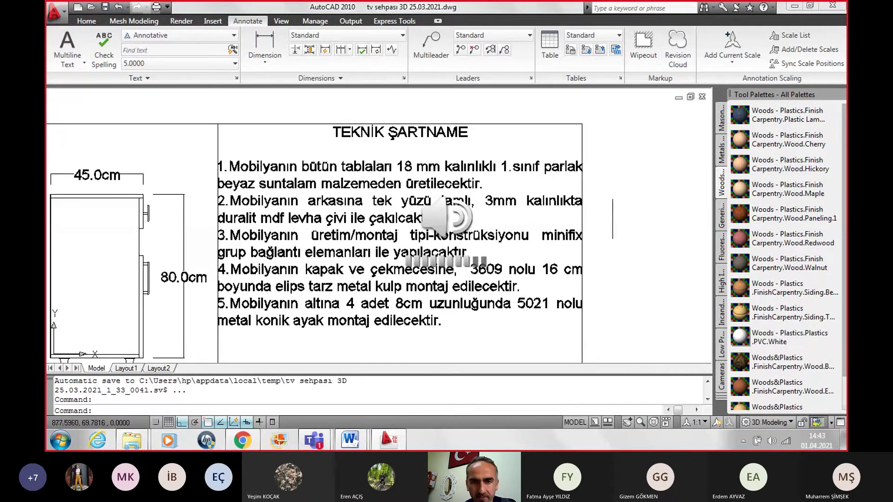
Step: Zoom and pan to show the cabinet views and the empty bottom of the specification panel
scroll(644, 256, down, 1)
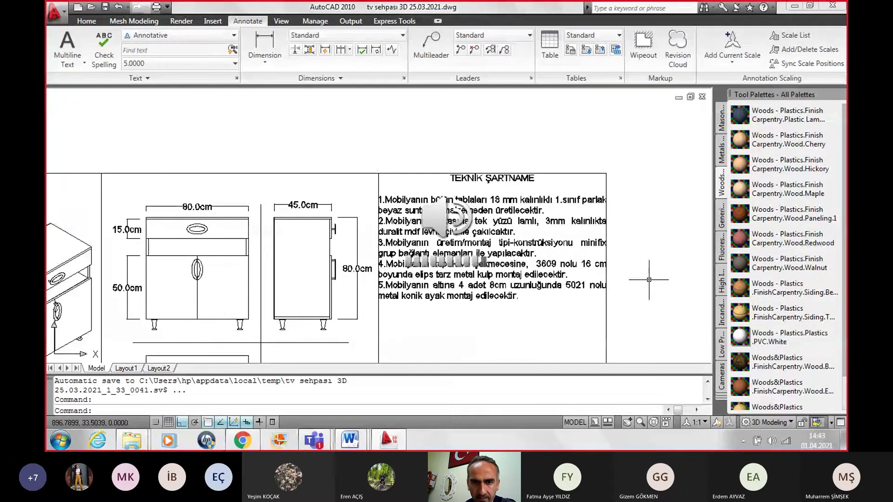
middle_drag(638, 275, 618, 239)
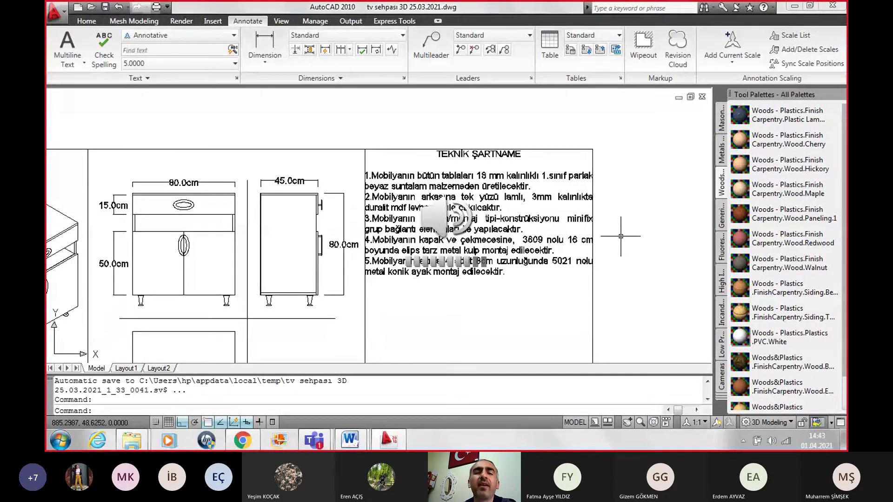
middle_drag(623, 255, 606, 222)
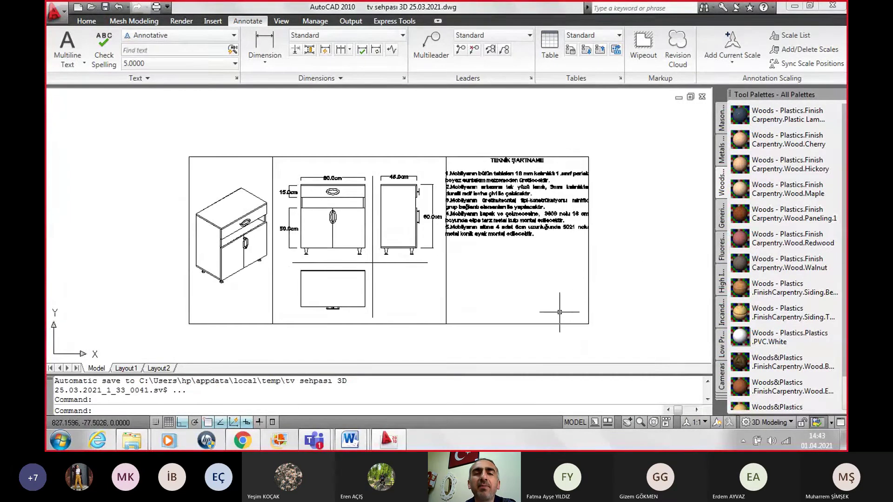
scroll(558, 312, up, 2)
middle_drag(549, 293, 528, 321)
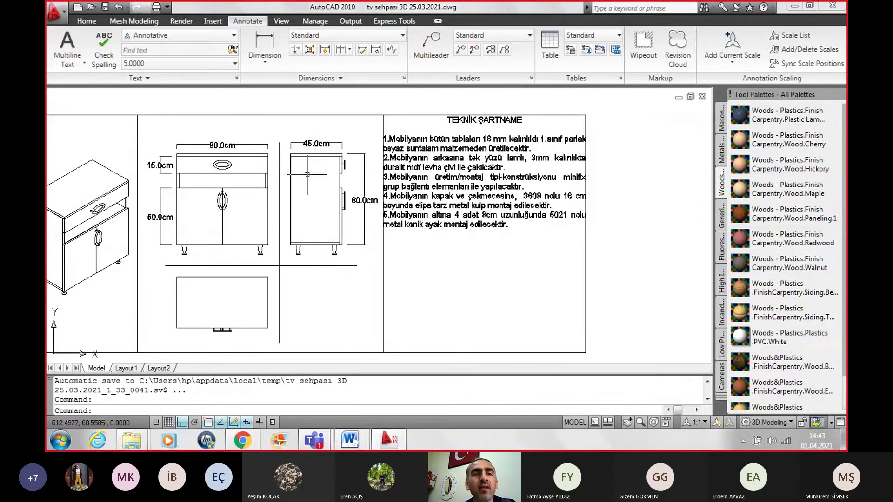
Step: Draw a 40×10 rectangle from the specification panel's lower-left corner
click(86, 21)
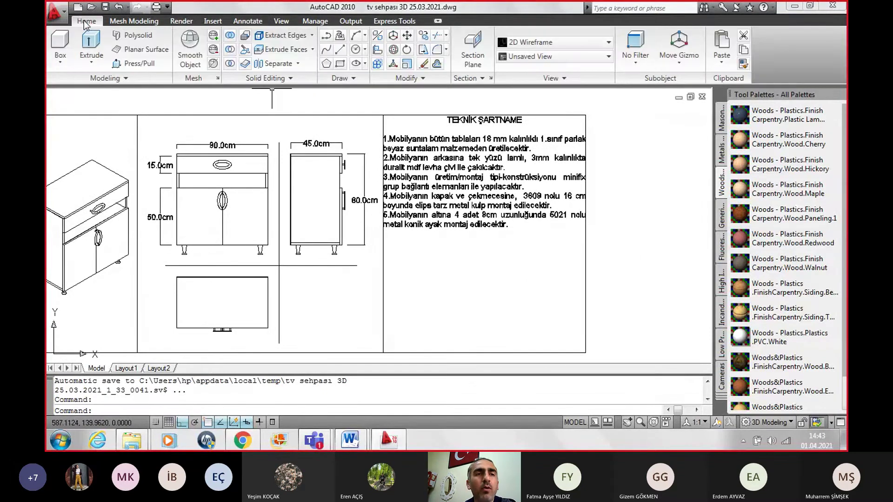
click(340, 64)
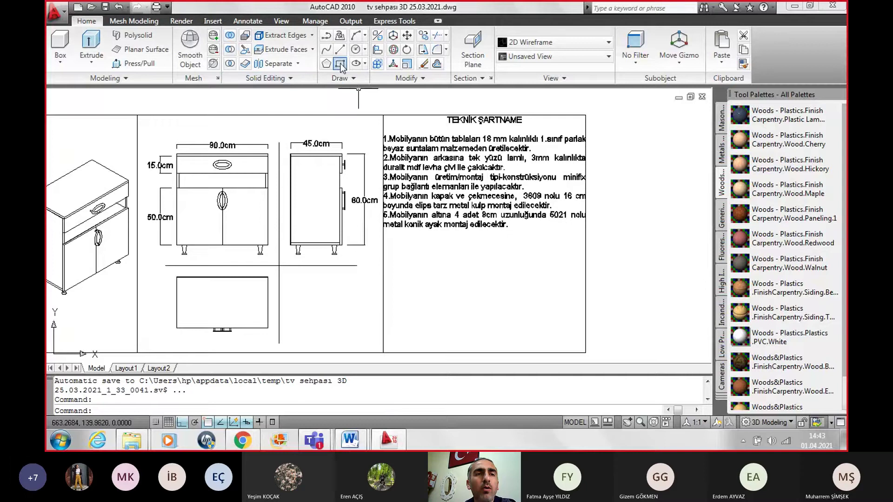
click(383, 353)
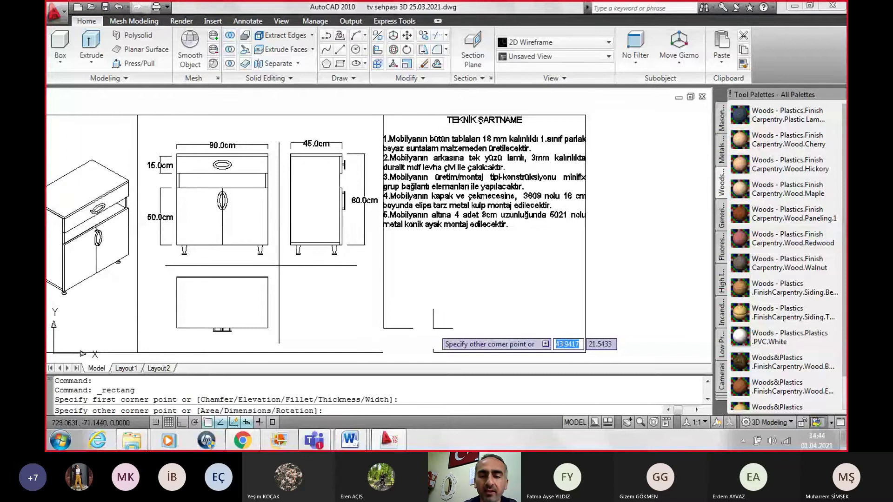
text(40)
key(Tab)
text(1)
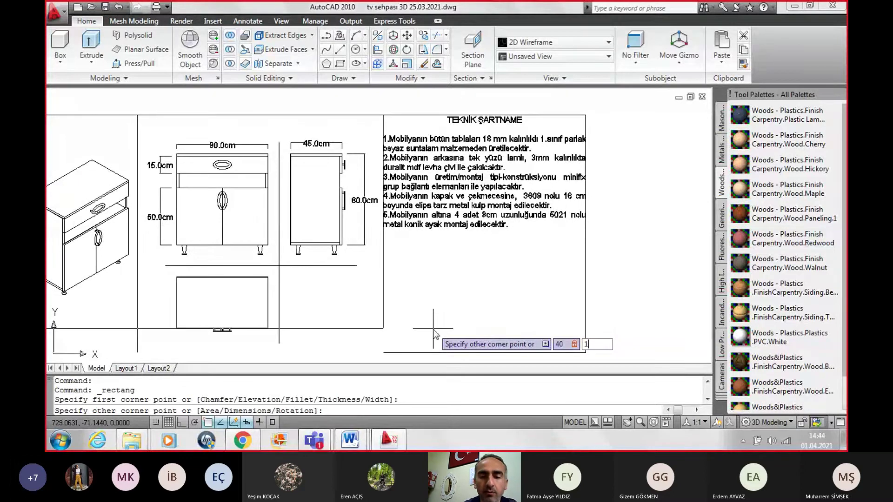
key(Return)
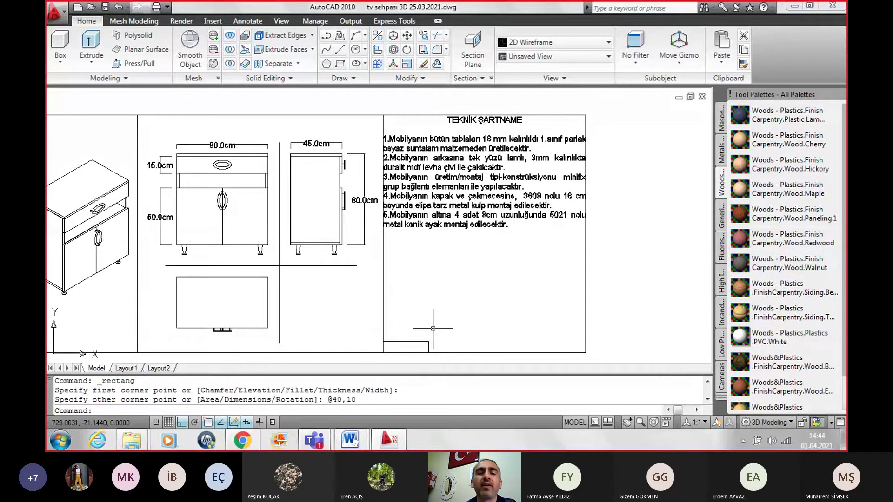
scroll(453, 357, up, 3)
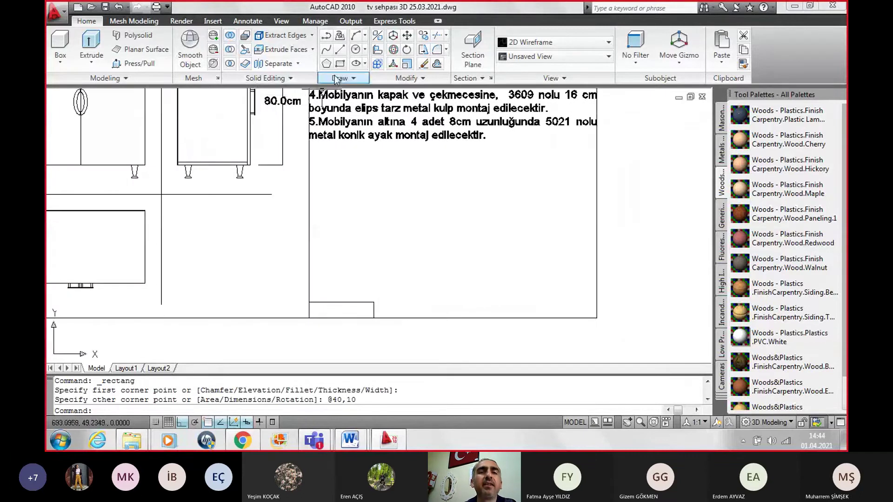
Step: Draw an adjoining 80×10 rectangle from the first rectangle's lower-right corner
click(340, 63)
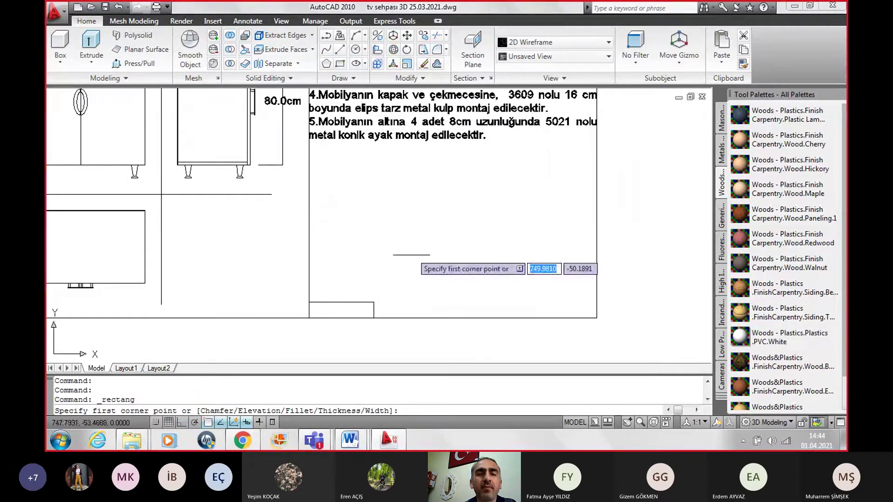
click(375, 320)
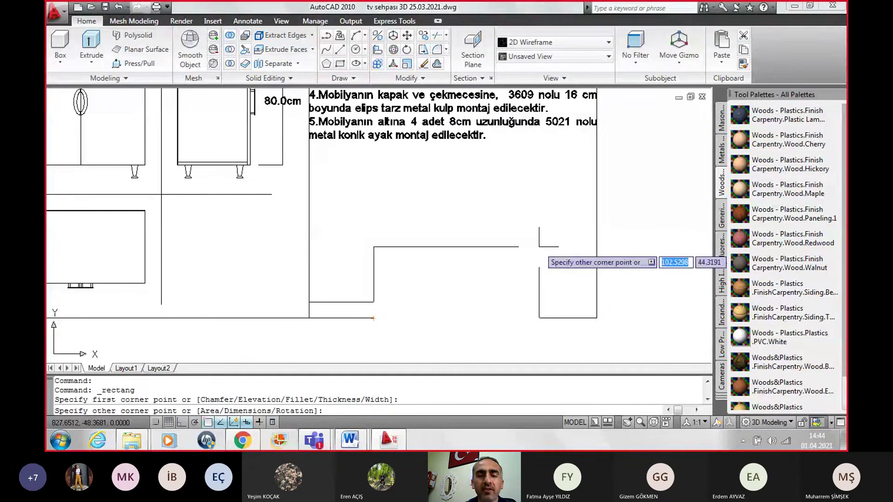
text(80)
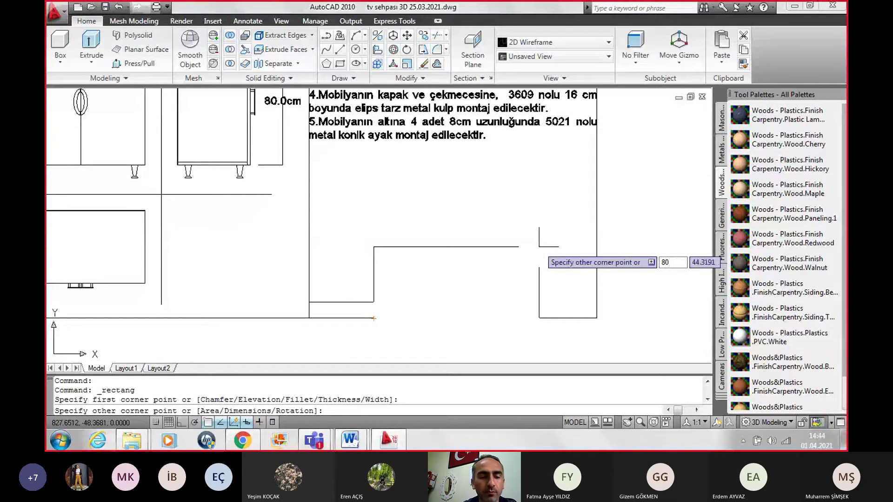
key(Tab)
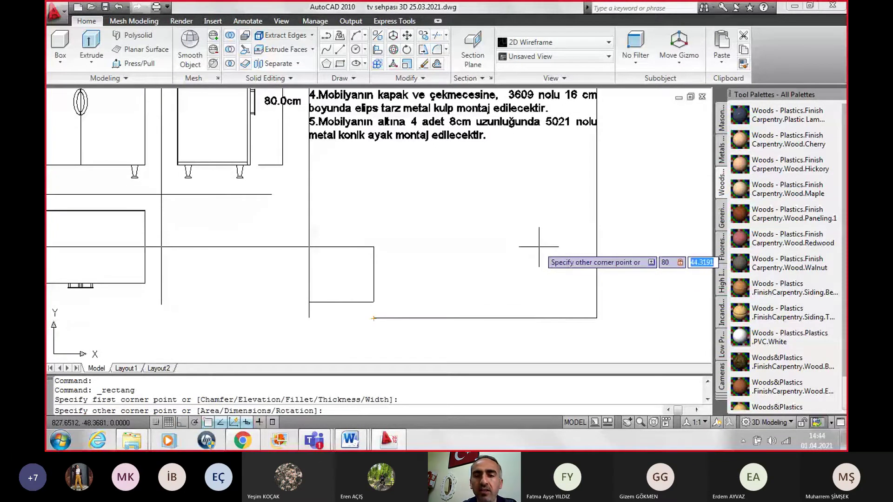
text(10)
key(Return)
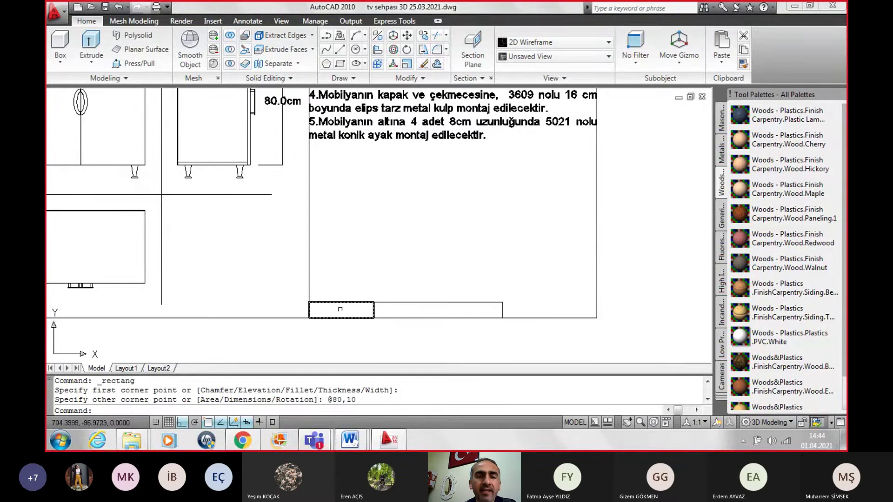
scroll(339, 311, up, 1)
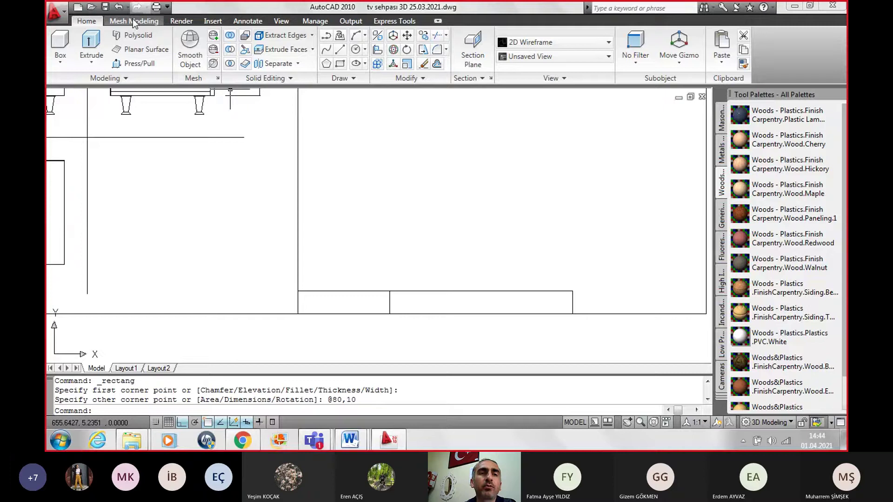
Step: Label the small 40-wide cell 'Kurum' with multiline text
click(240, 22)
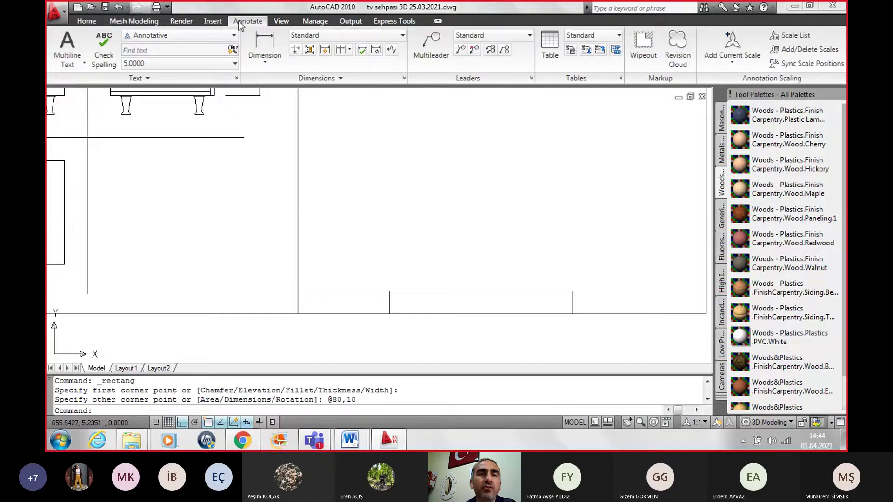
click(69, 57)
click(298, 292)
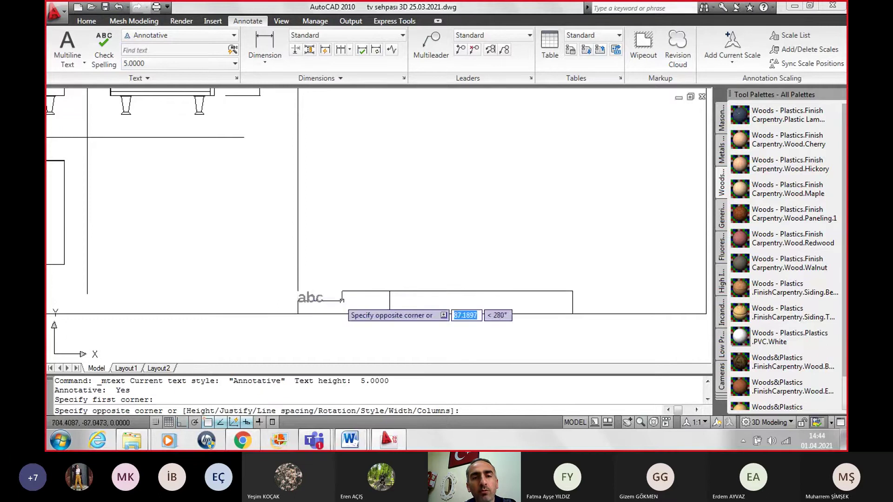
click(390, 313)
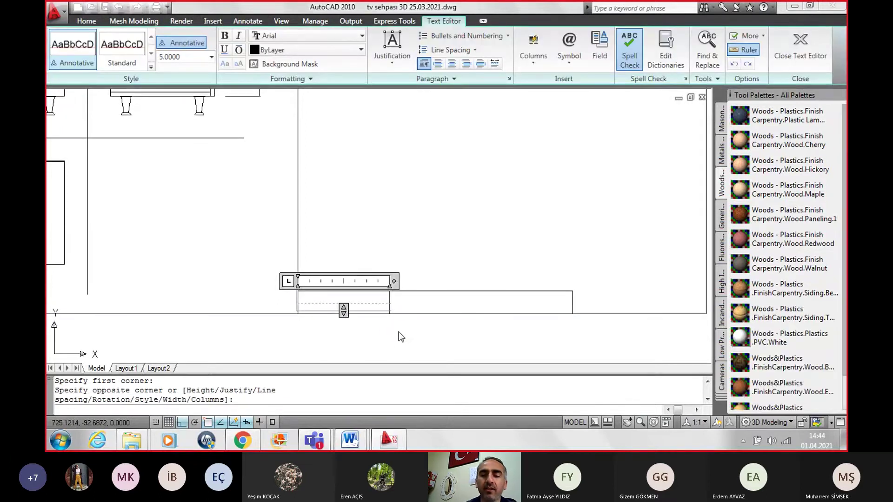
text(Kurum)
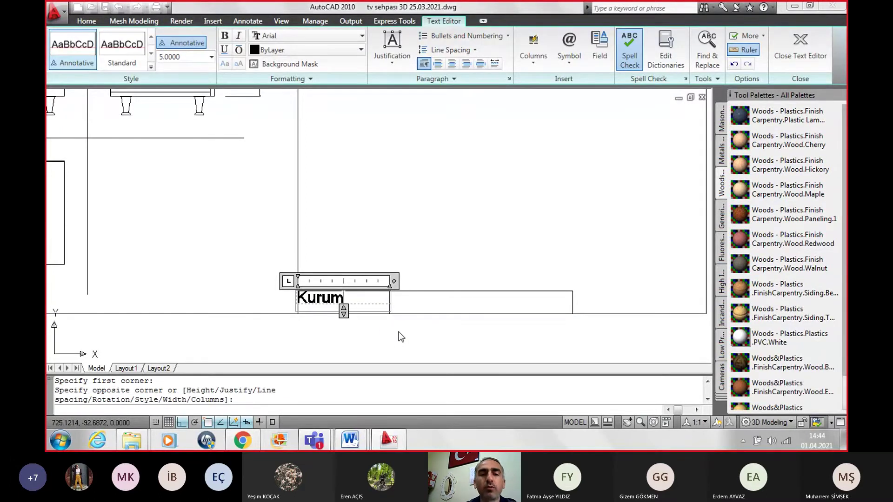
click(466, 255)
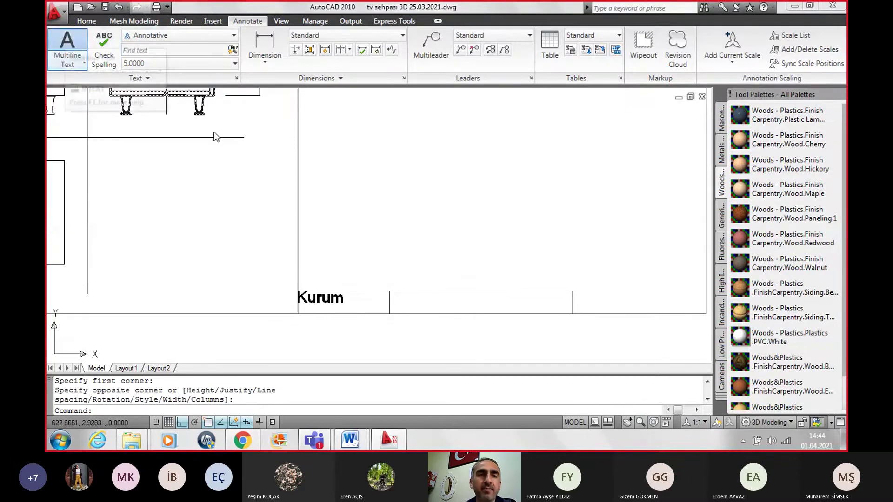
Step: Enter 'A.İ.B.Ü. Tasarım Bölümü' in the wider 80-wide cell beside it
click(390, 291)
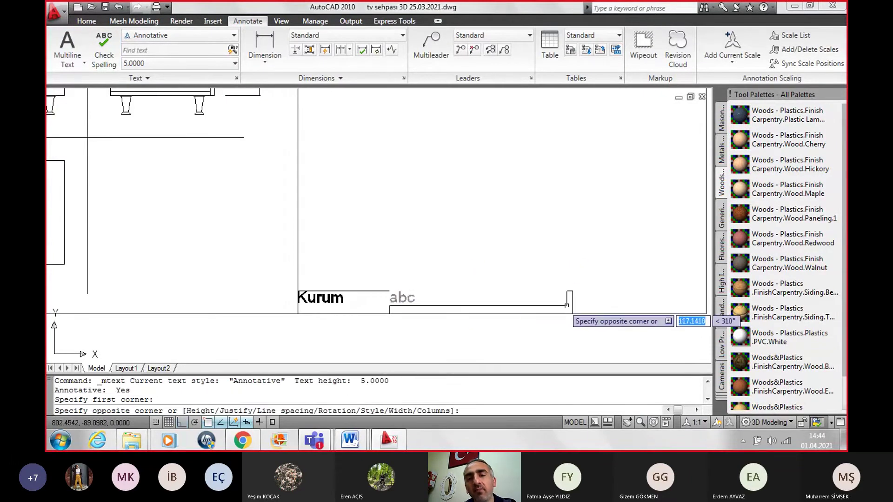
click(573, 311)
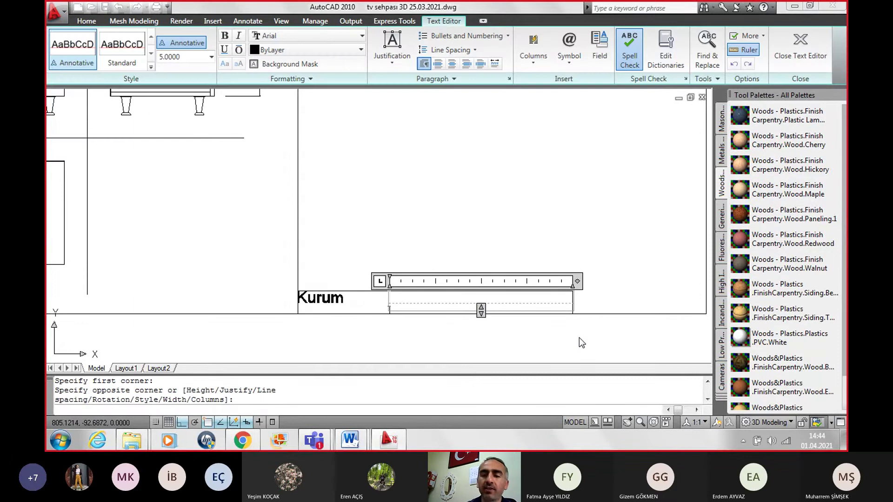
key(Caps_Lock)
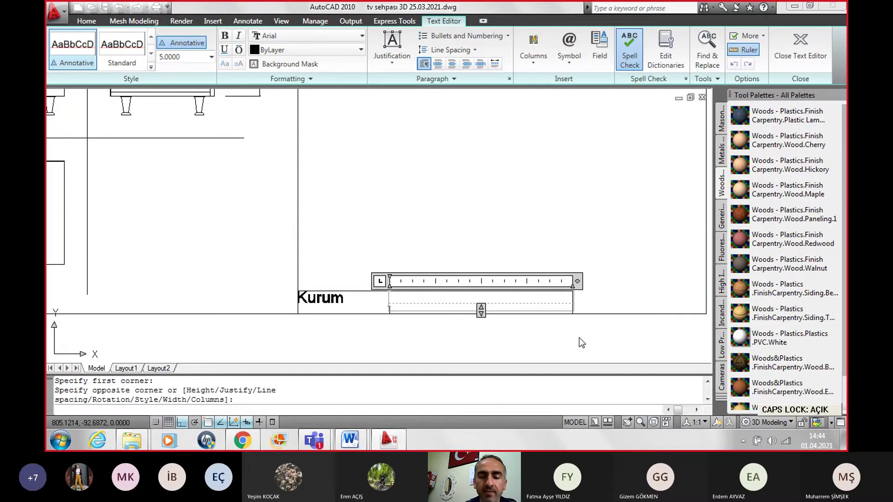
text(AIBÜ.)
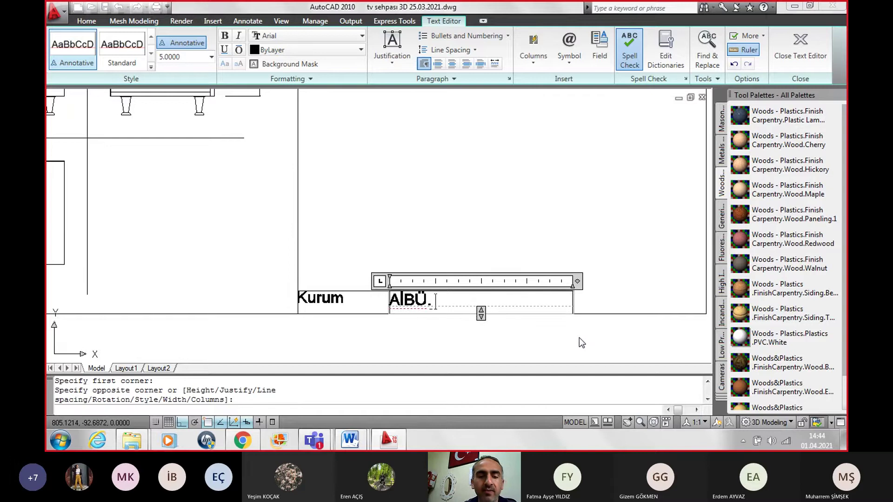
key(Caps_Lock)
text(Tas)
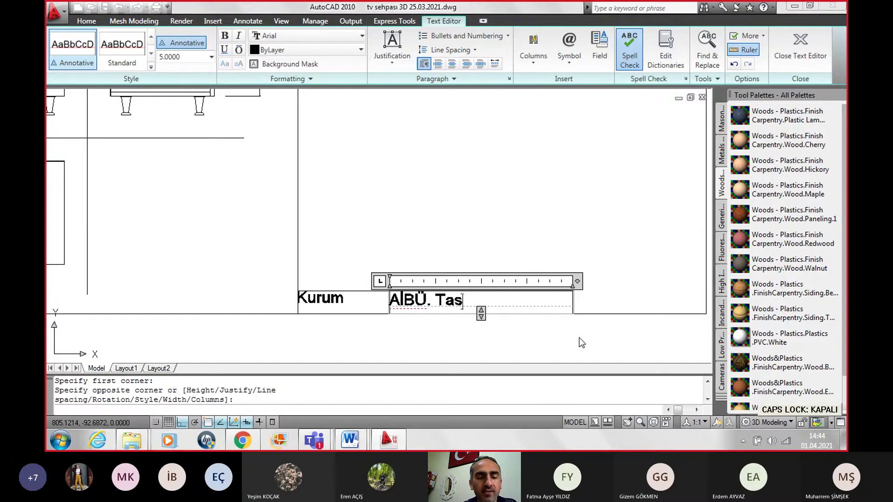
text(arım B)
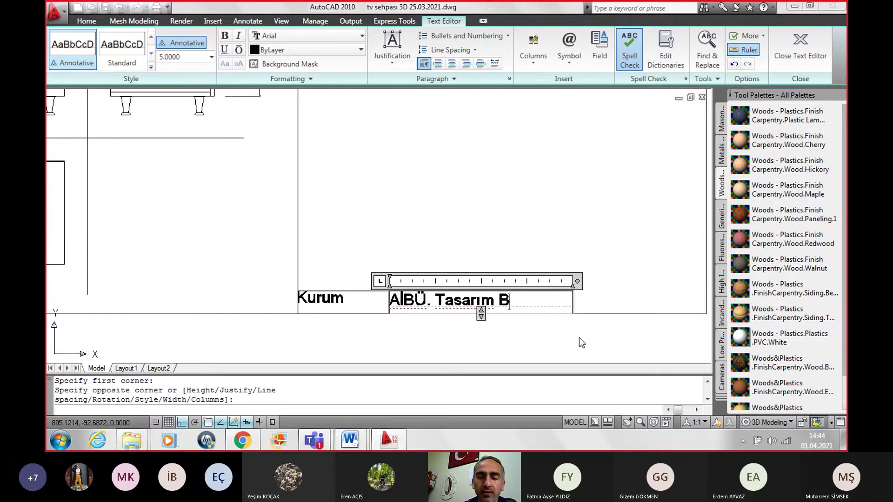
text(ö)
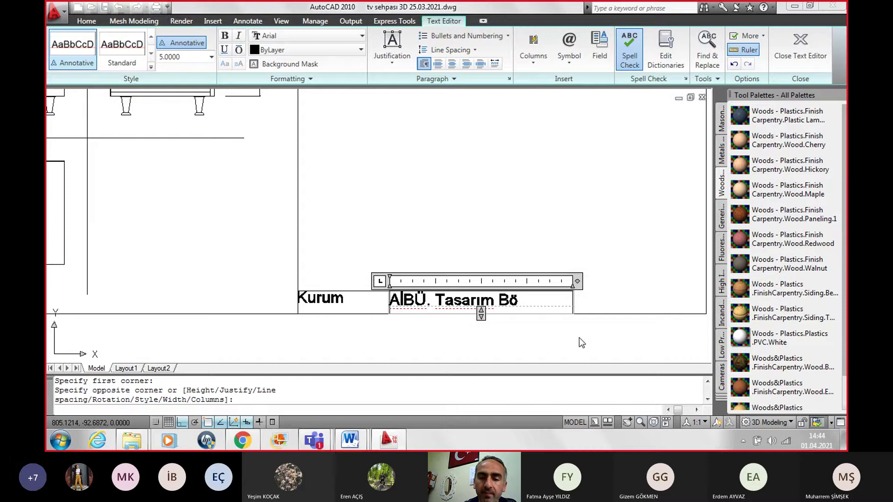
text(lümü)
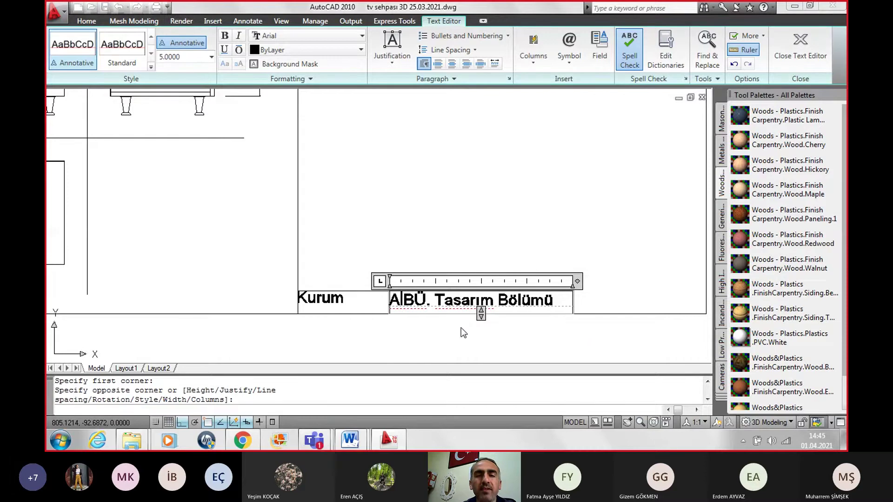
text(.)
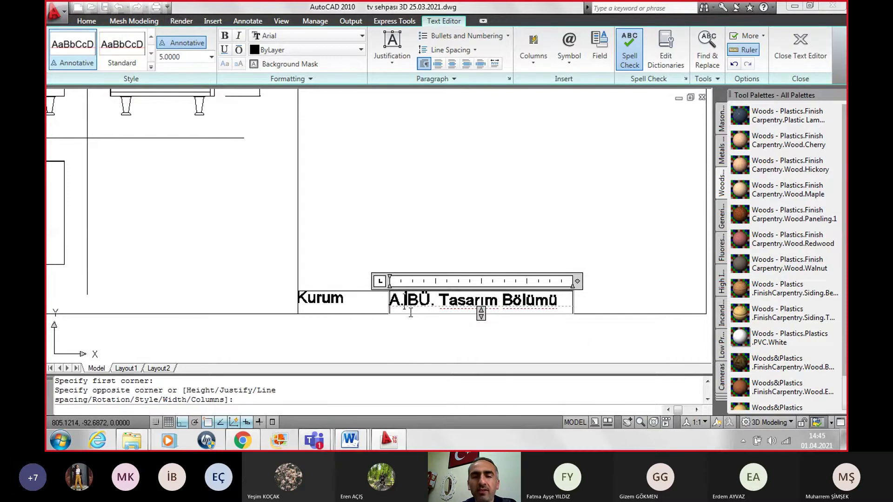
text(.)
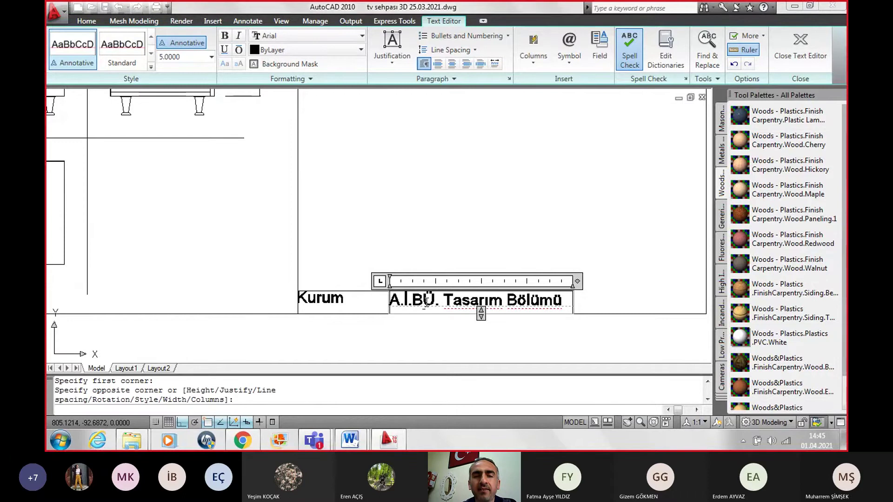
text(.)
click(624, 285)
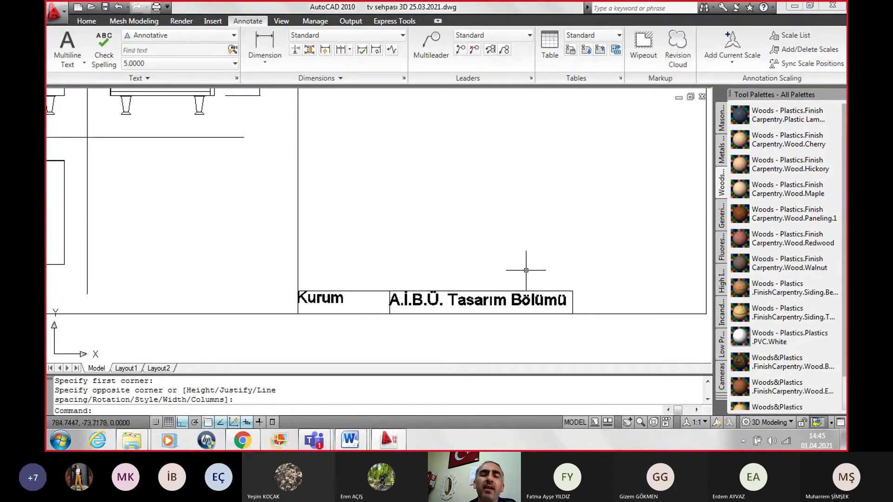
Step: Copy the Kurum row to stack four more rows at 10, 20, 30 and 40 units above
click(280, 280)
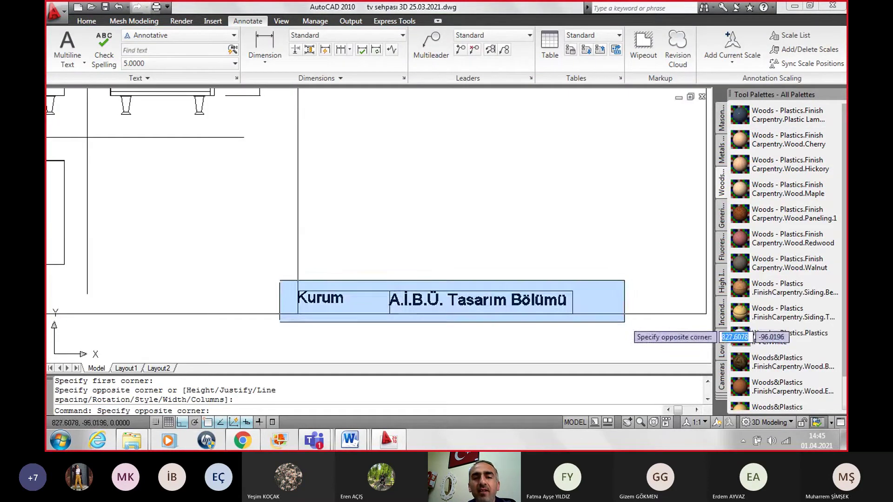
click(625, 322)
click(380, 290)
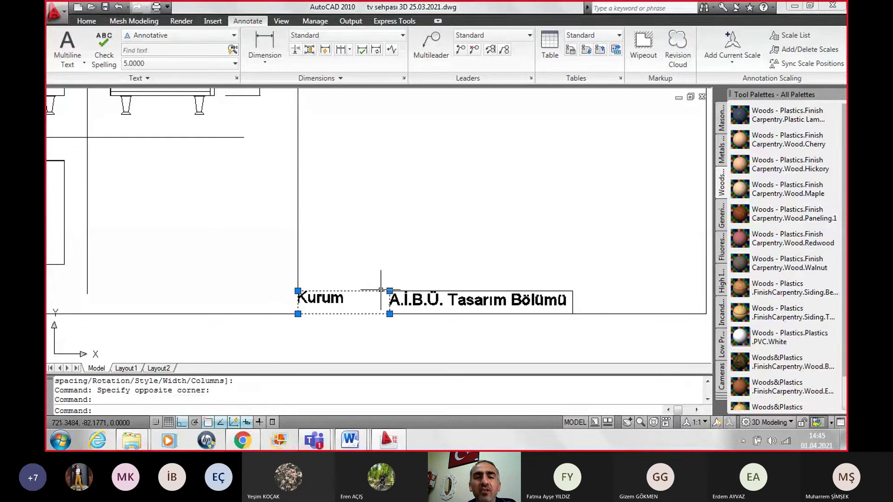
click(402, 291)
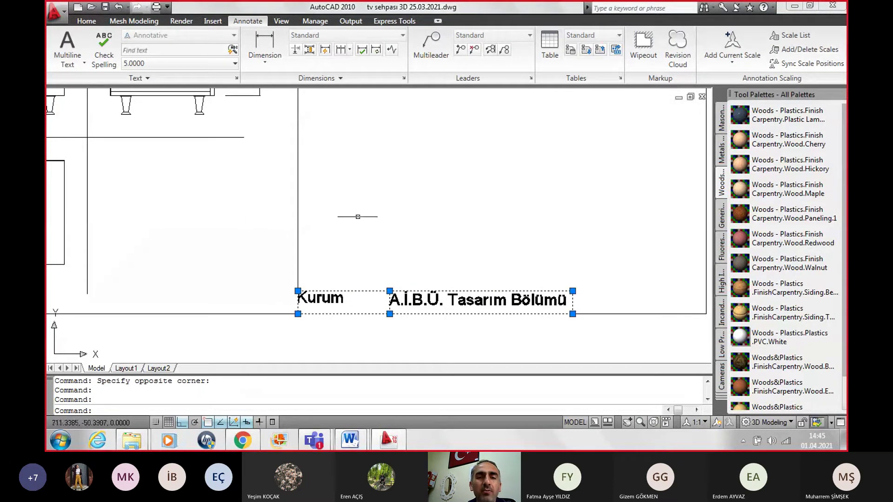
click(87, 21)
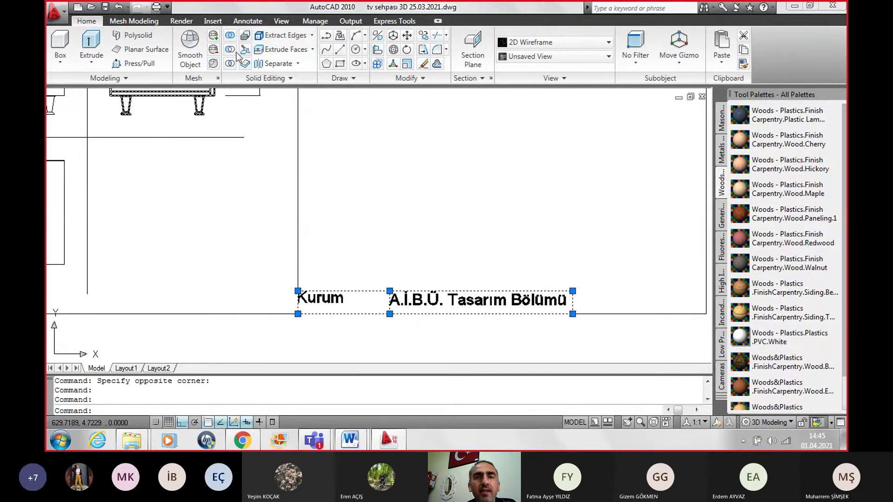
click(423, 36)
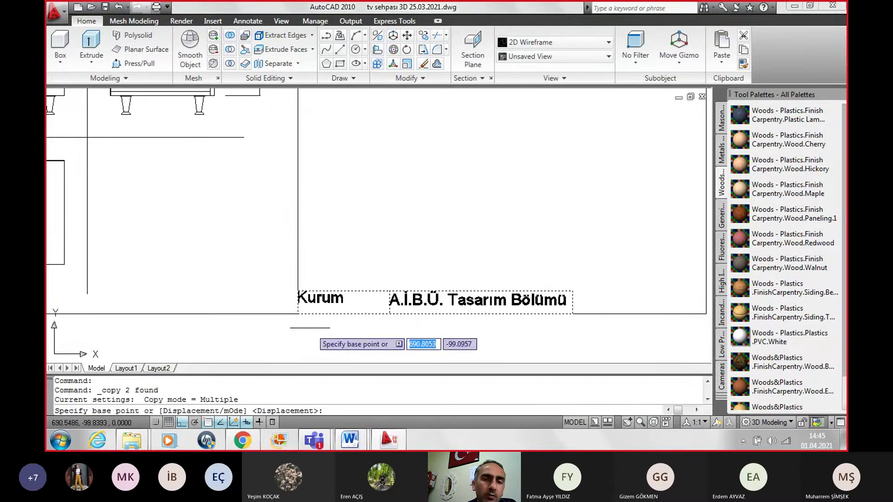
click(298, 314)
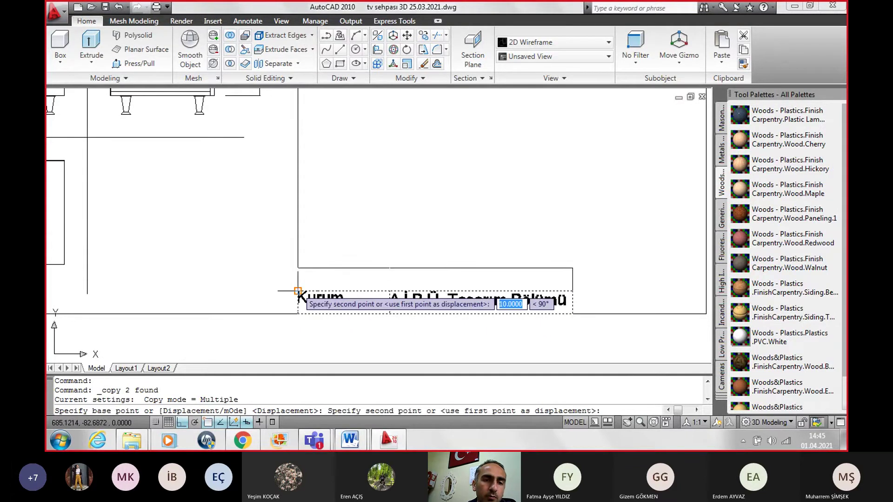
click(298, 291)
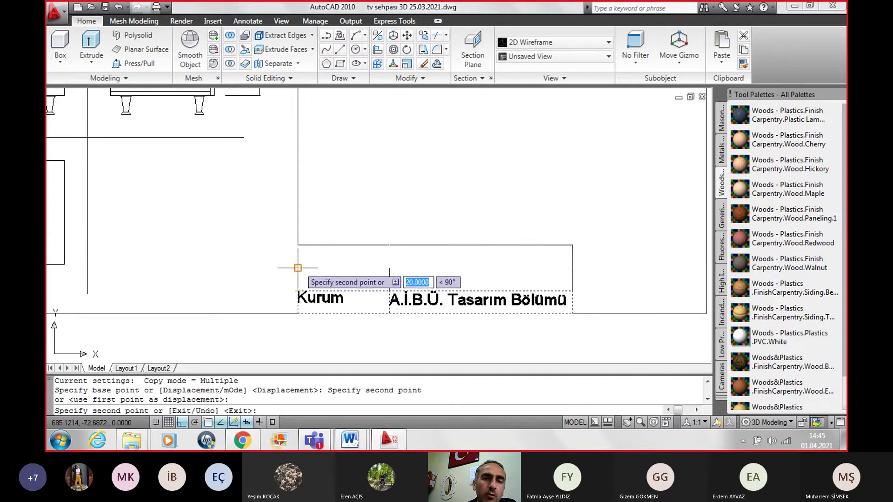
click(297, 268)
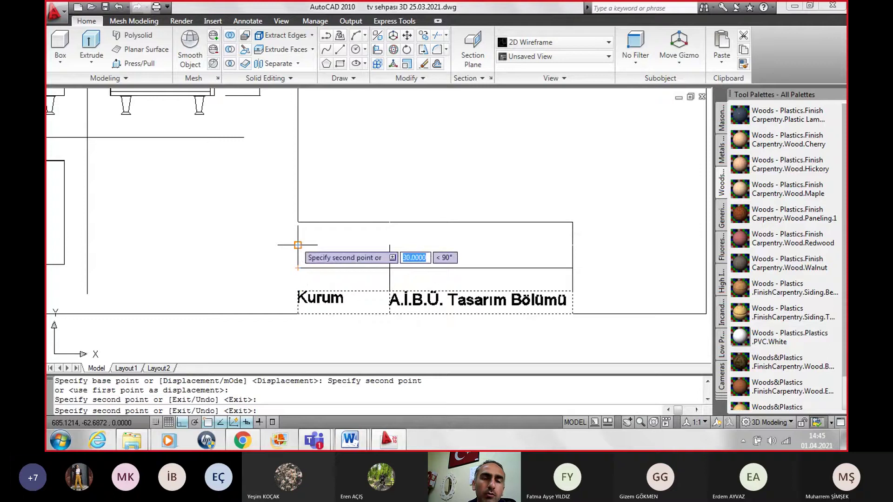
click(298, 245)
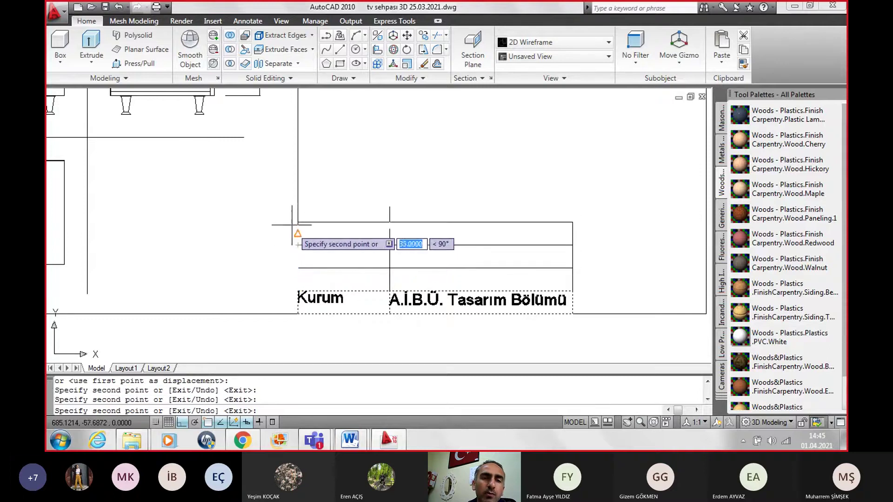
click(297, 221)
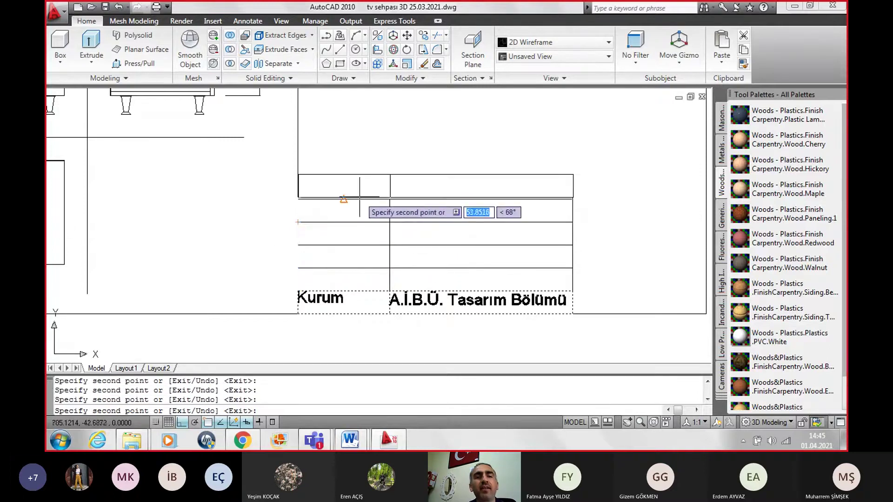
click(342, 199)
key(Escape)
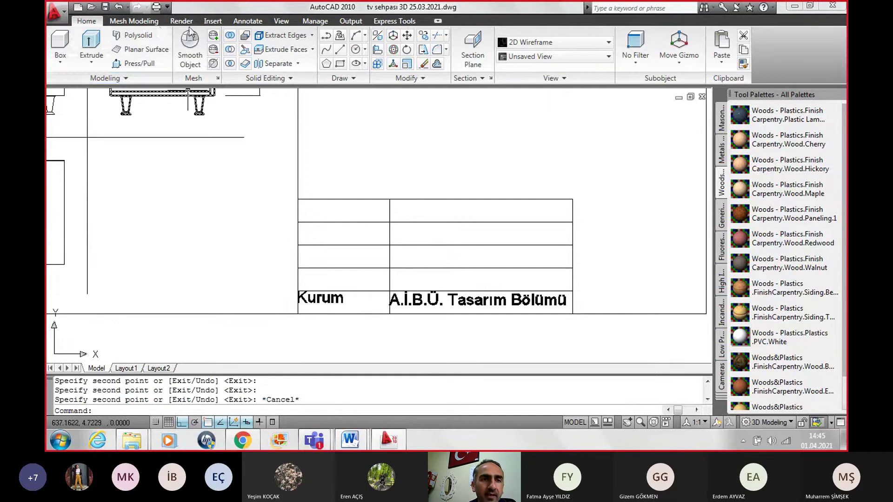
Step: Label the top two left cells 'Tasarımcı' and 'Tasarım'
click(248, 21)
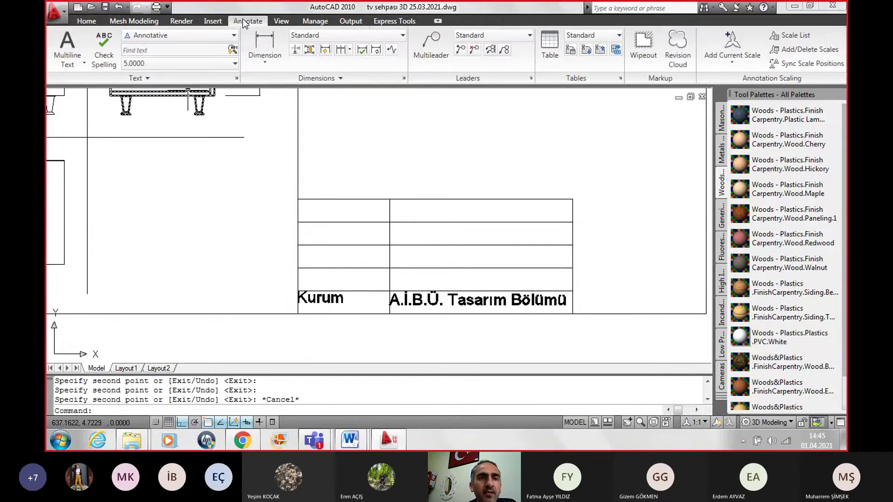
click(72, 41)
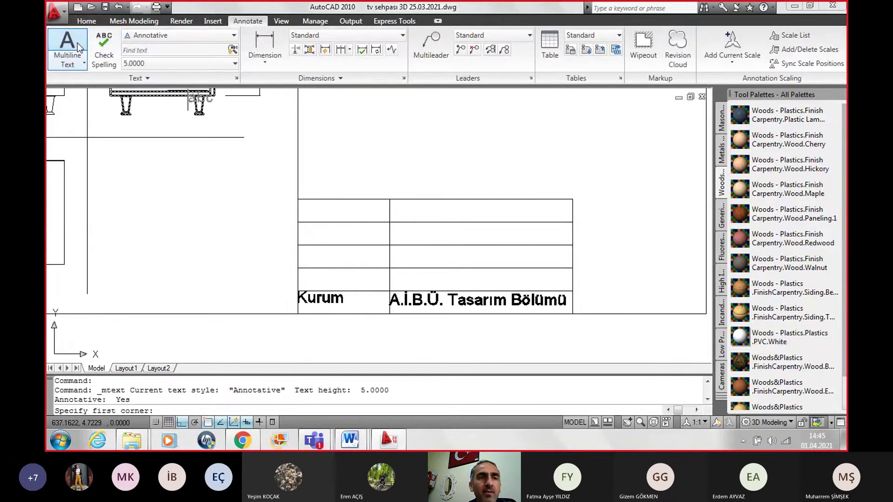
click(297, 199)
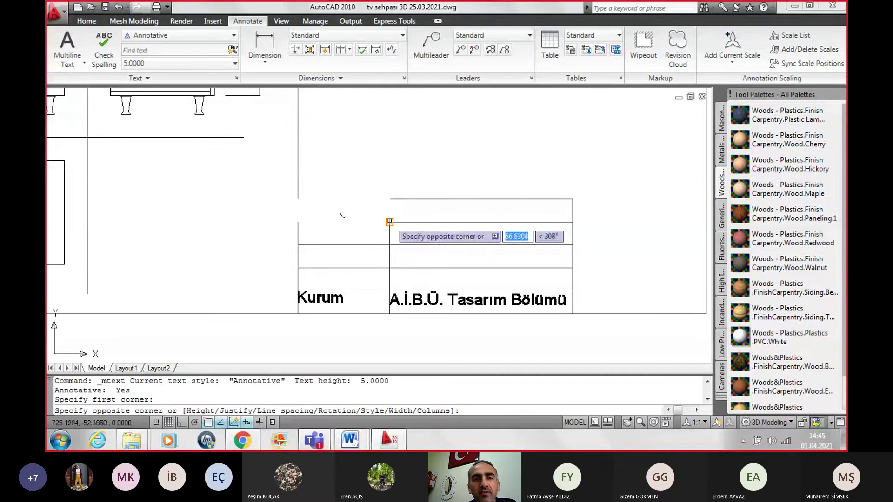
click(390, 222)
text(Tasar)
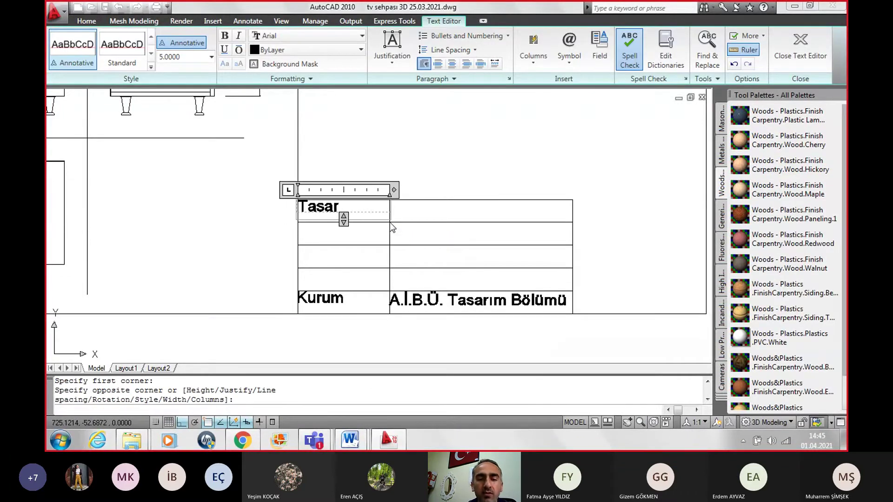
text(ımcı)
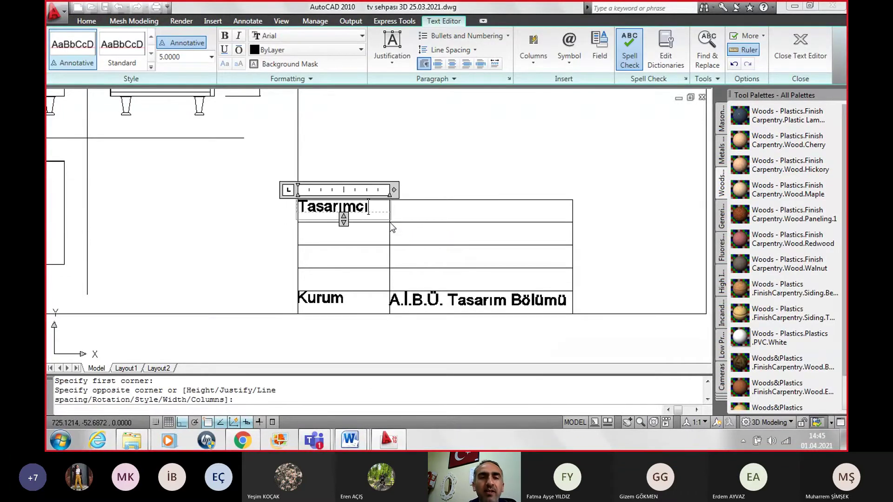
click(455, 162)
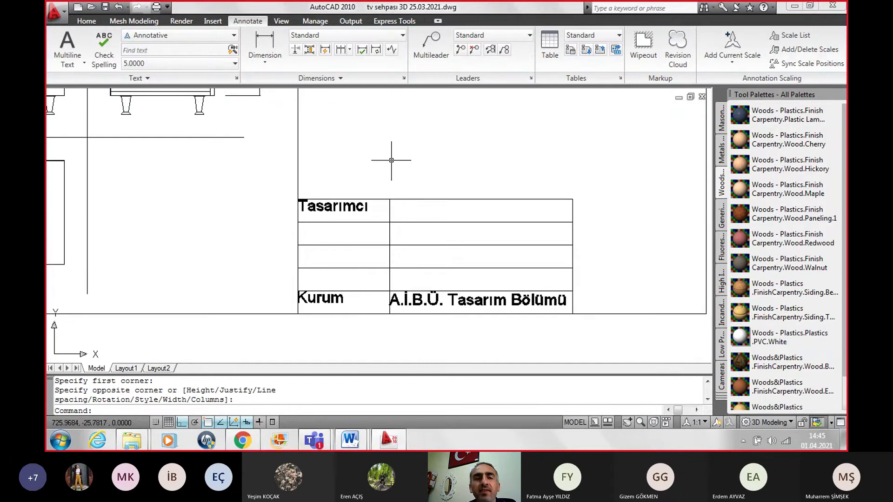
key(Return)
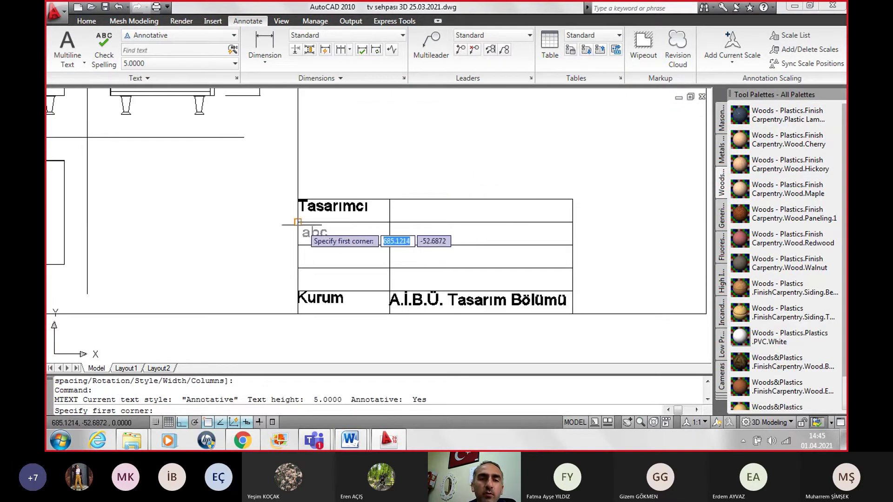
click(298, 222)
click(390, 245)
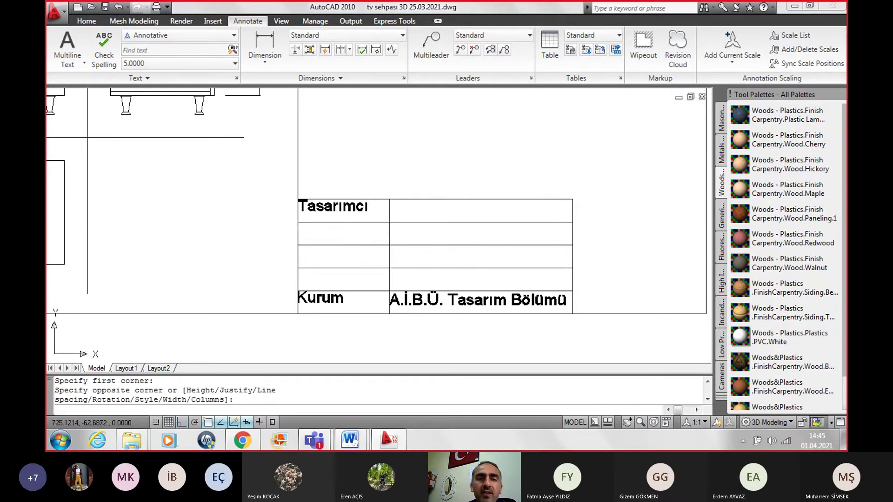
text(Tasa)
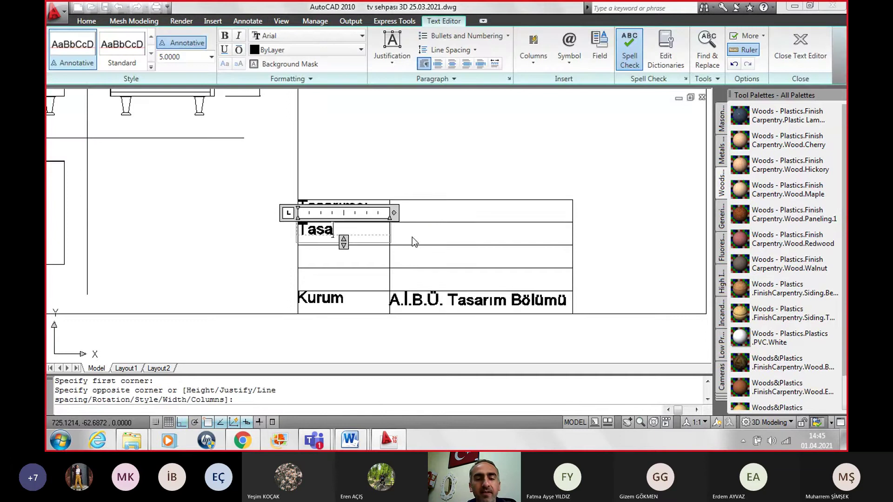
text(rım)
click(427, 158)
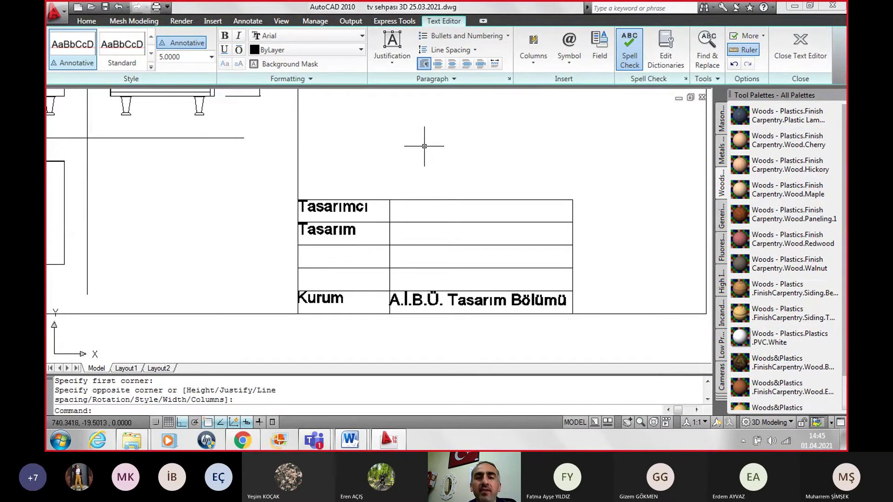
Step: Label the third and fourth left cells 'Fiyat' and 'Tarih/Ölçek'
key(Return)
key(Escape)
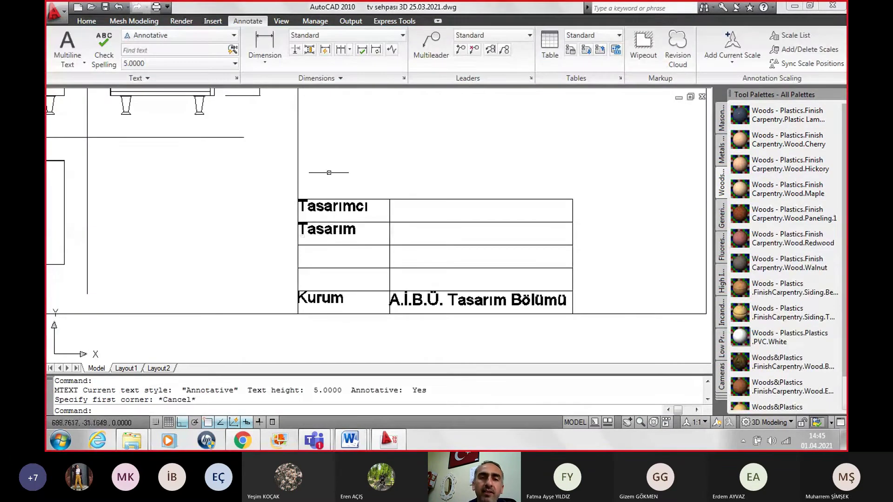
key(Return)
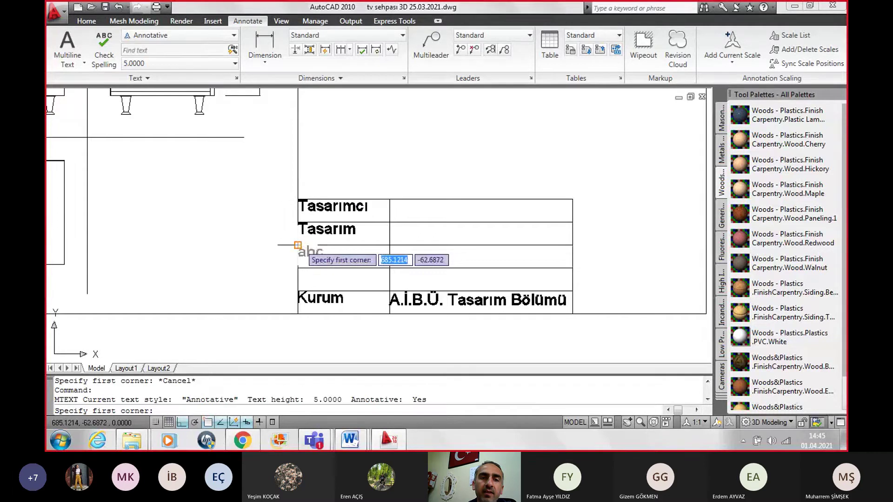
click(298, 245)
click(389, 268)
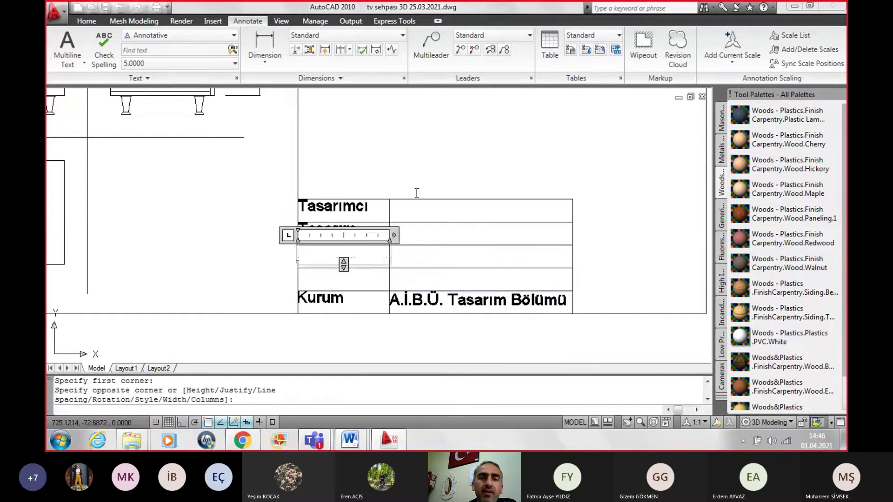
text(Fiyat)
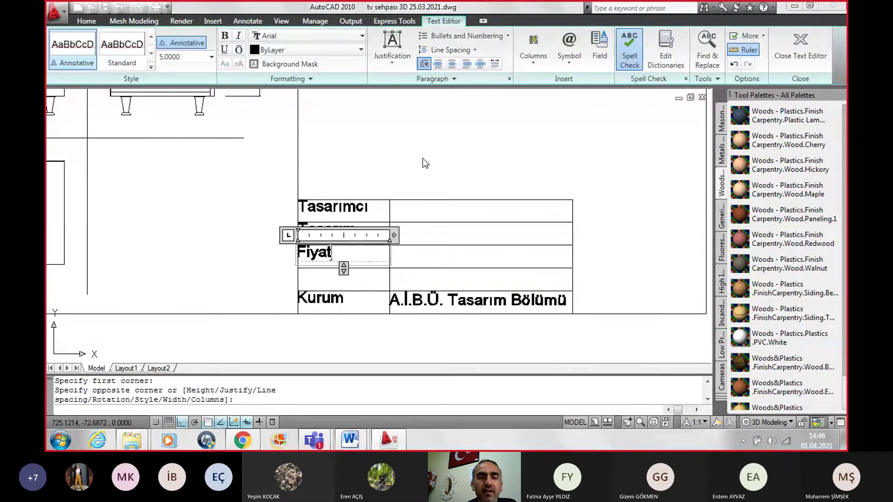
click(424, 162)
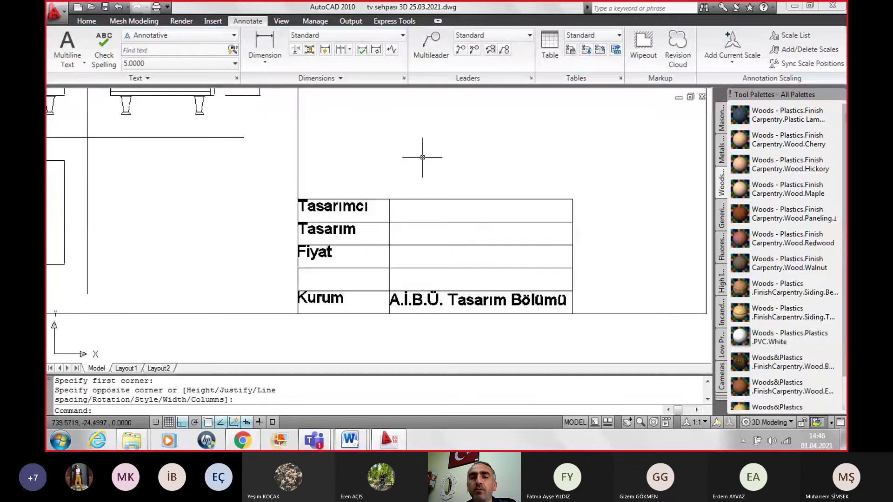
key(Return)
click(298, 268)
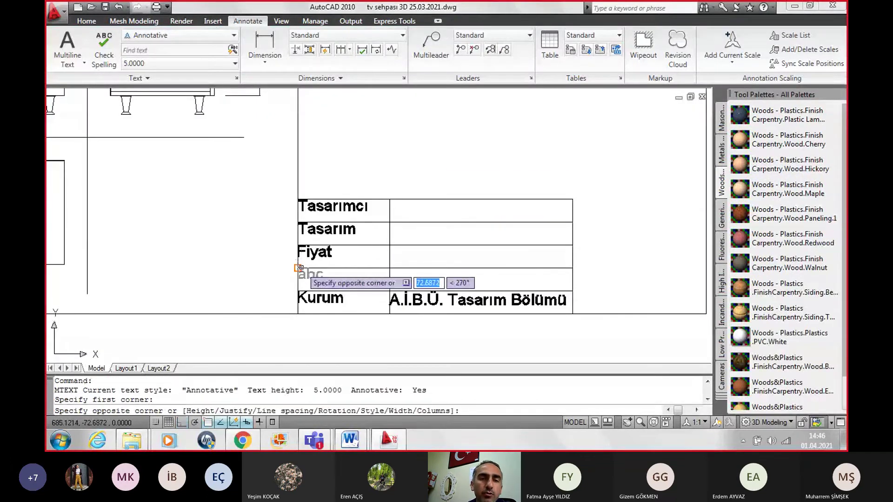
click(376, 288)
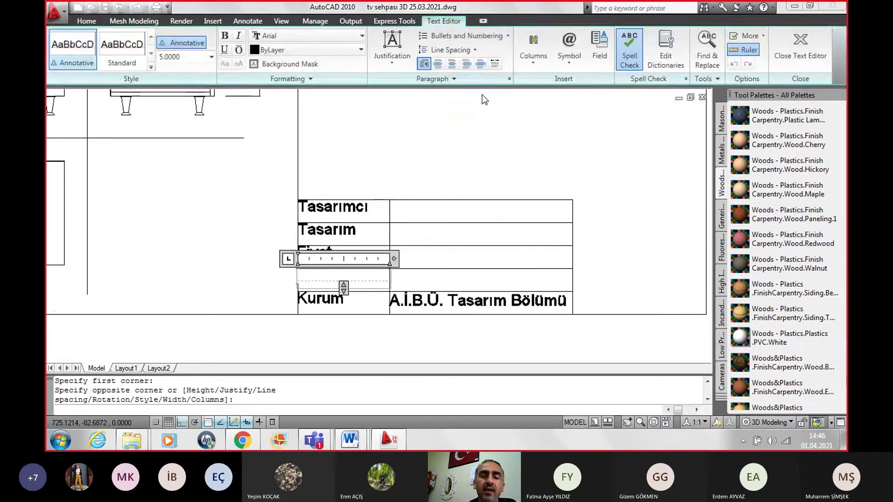
text(Tari)
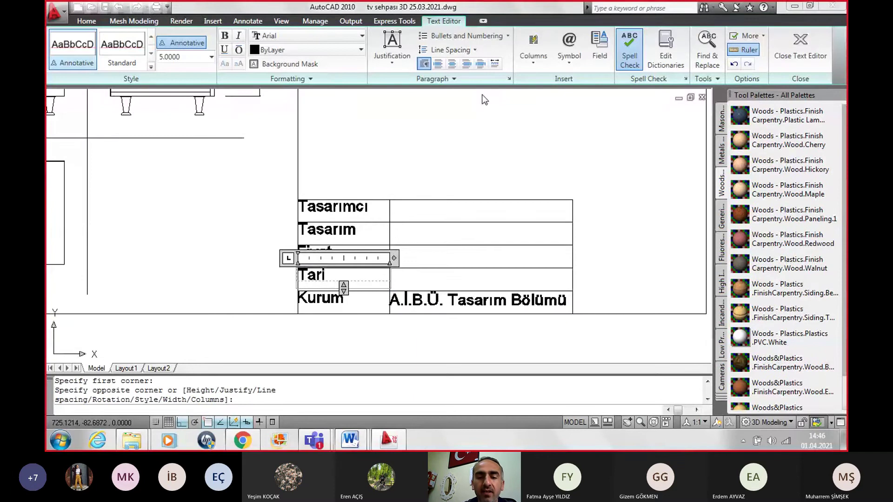
text(h/)
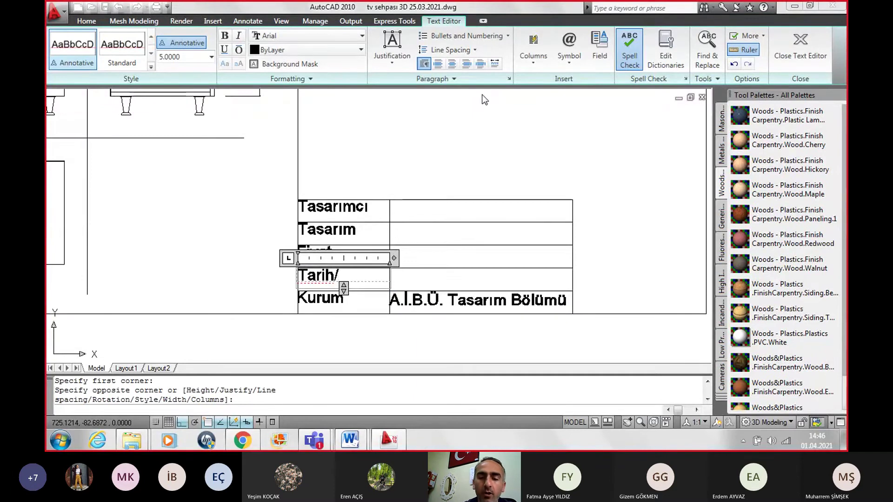
text(Ölçek)
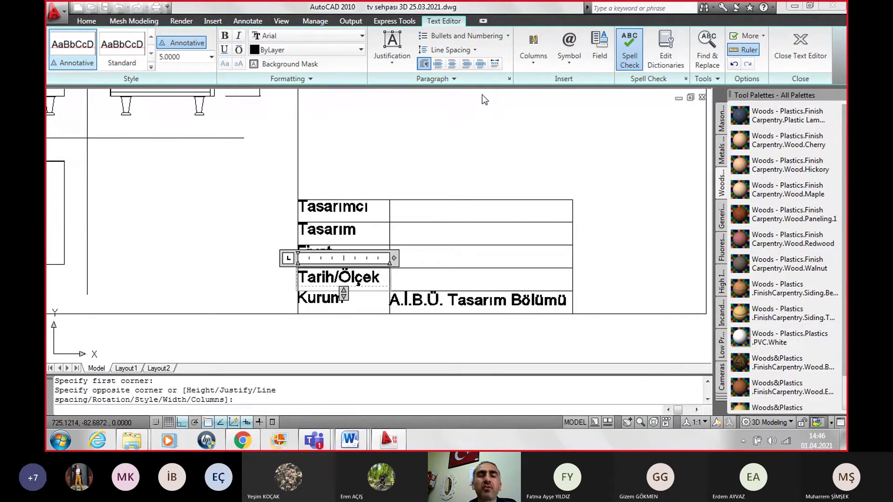
click(482, 100)
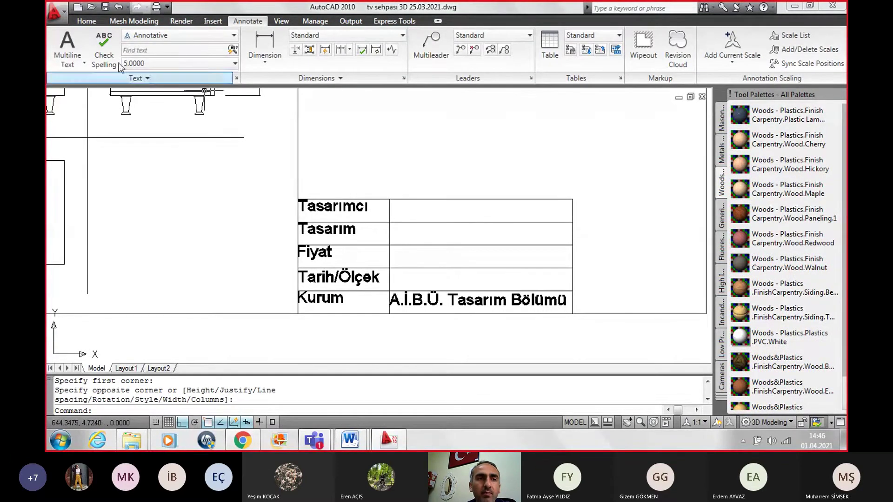
Step: Enter '550 tl -kdv' in the Fiyat value cell
click(68, 41)
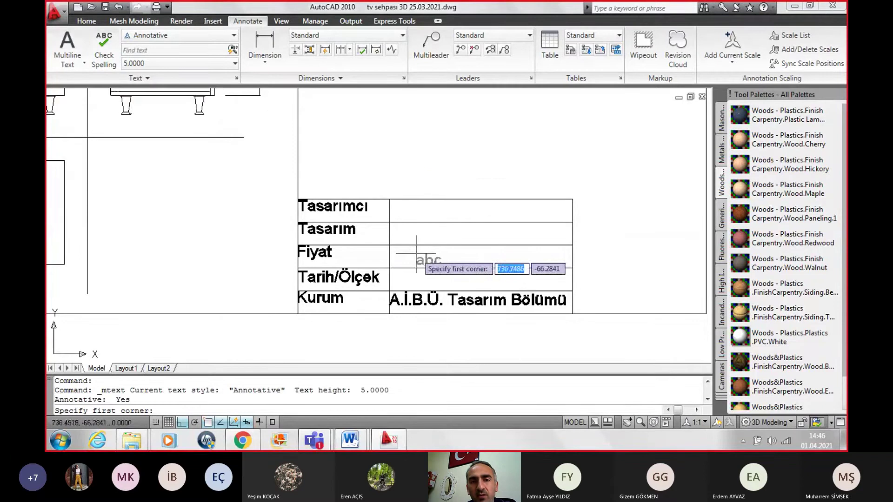
click(391, 246)
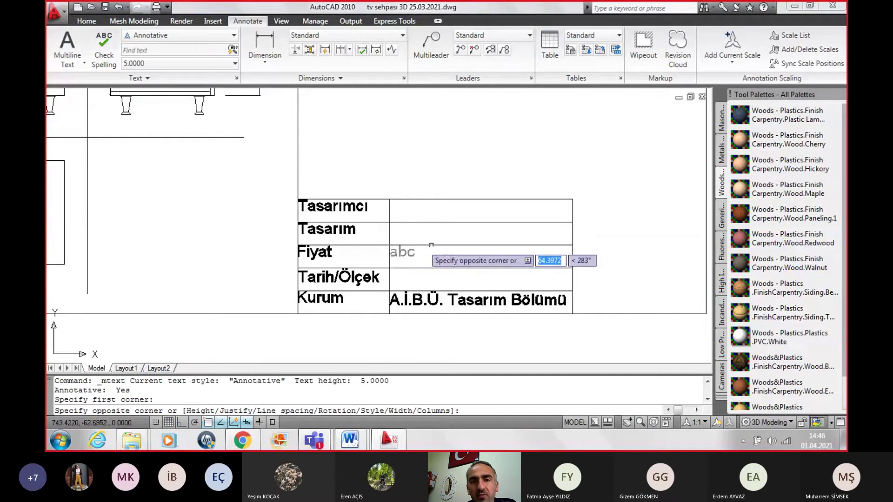
click(572, 266)
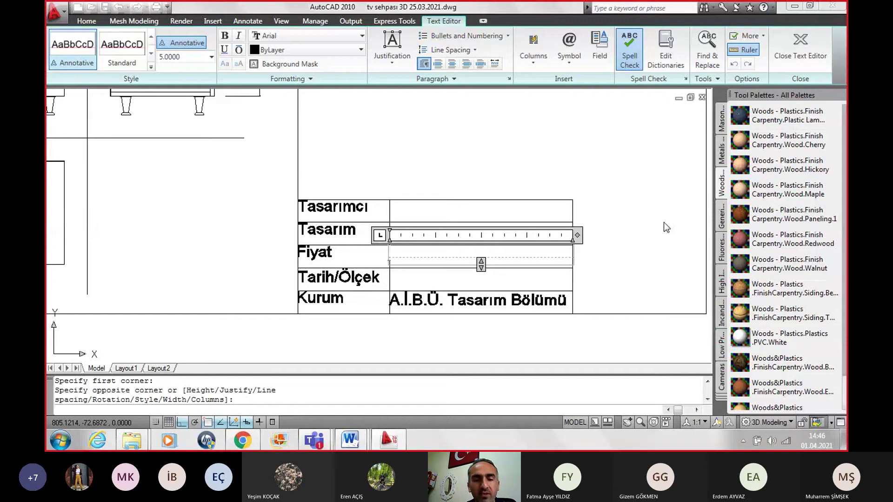
text(550 tl)
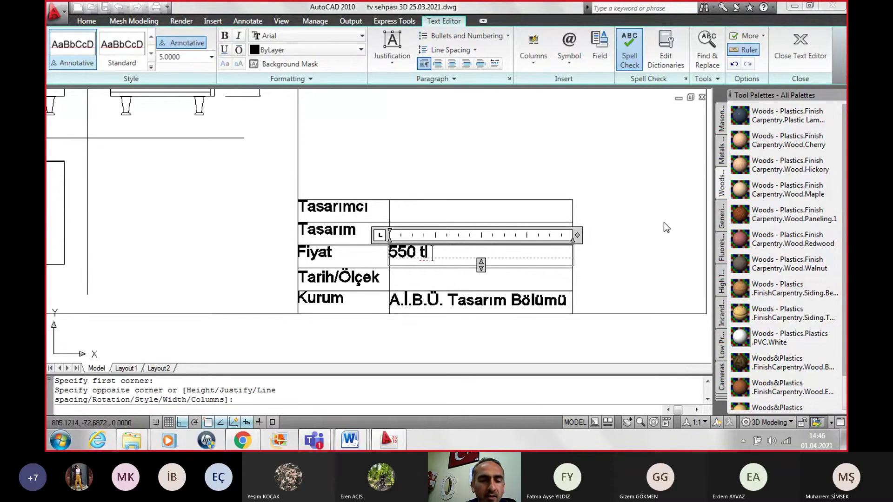
key(BackSpace)
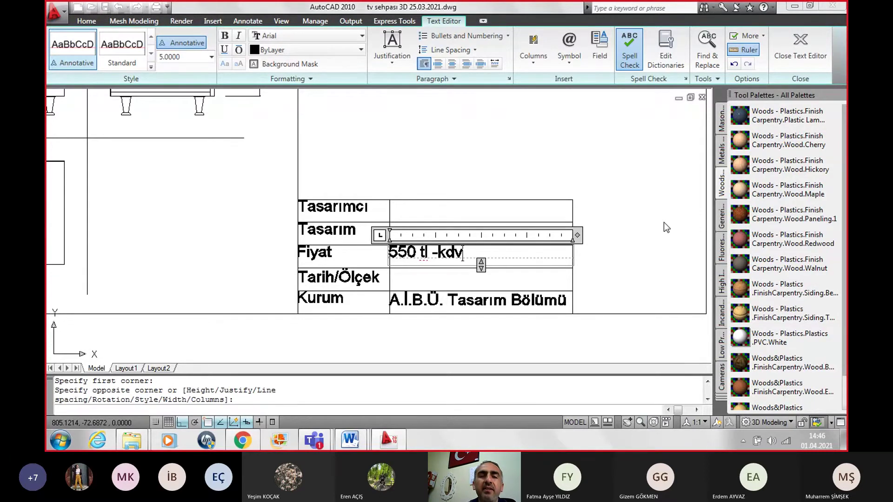
click(663, 222)
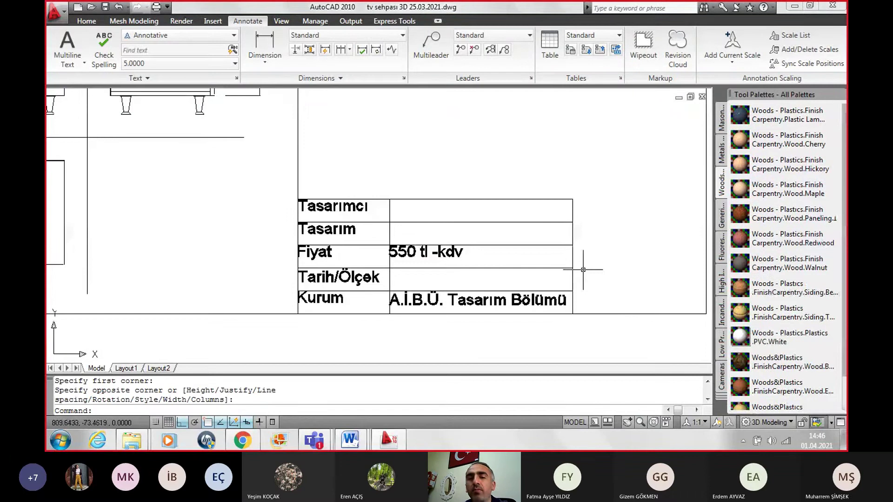
Step: Begin the Tarih/Ölçek value cell with '01.04.2021 - 1/'
key(Return)
click(390, 268)
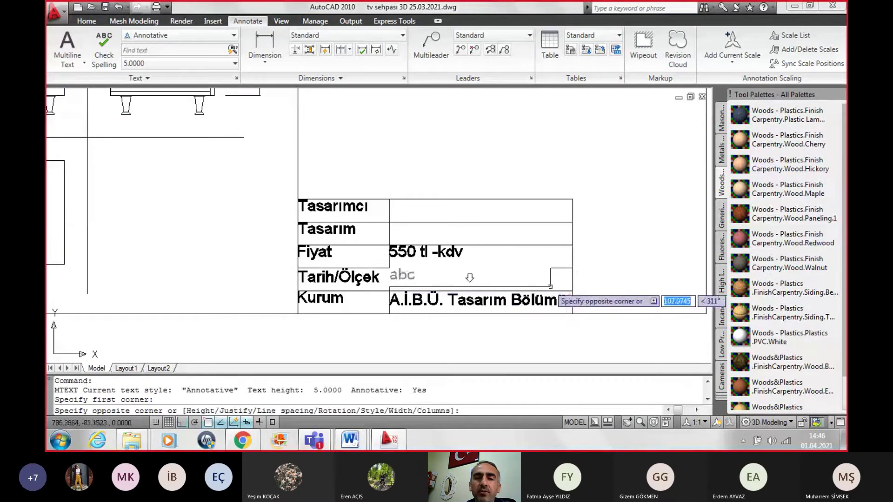
click(574, 291)
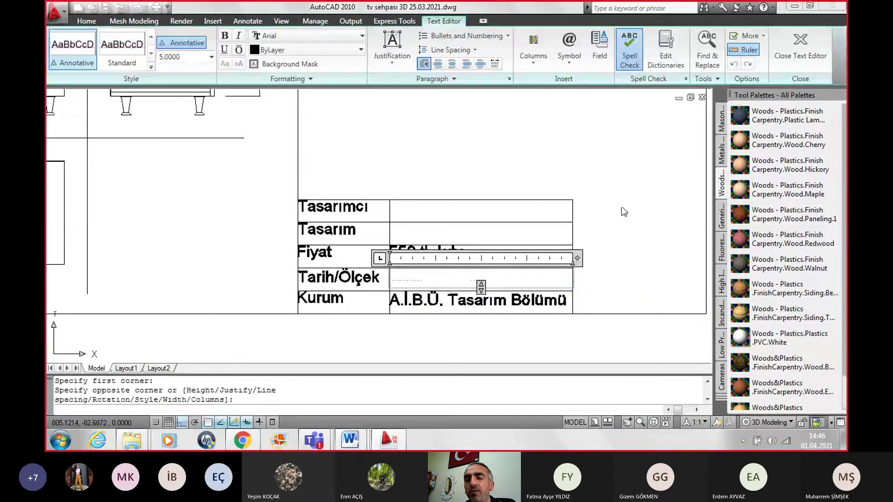
text(01.04.2021)
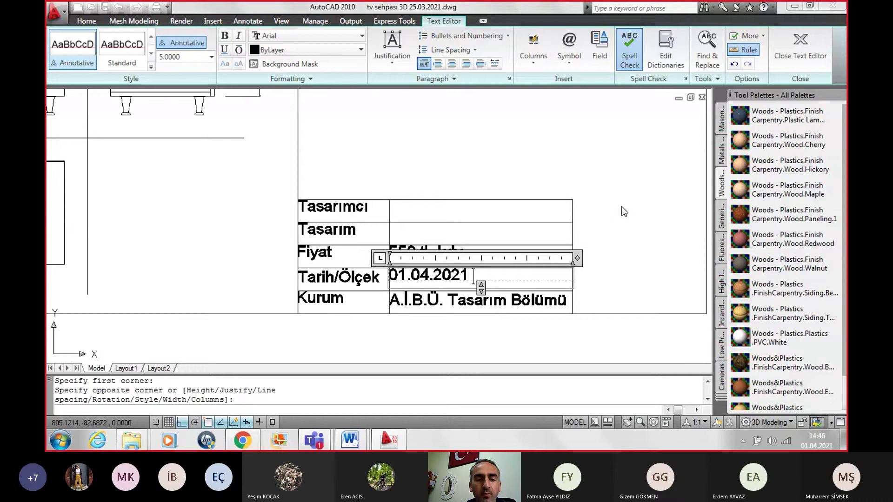
text(/)
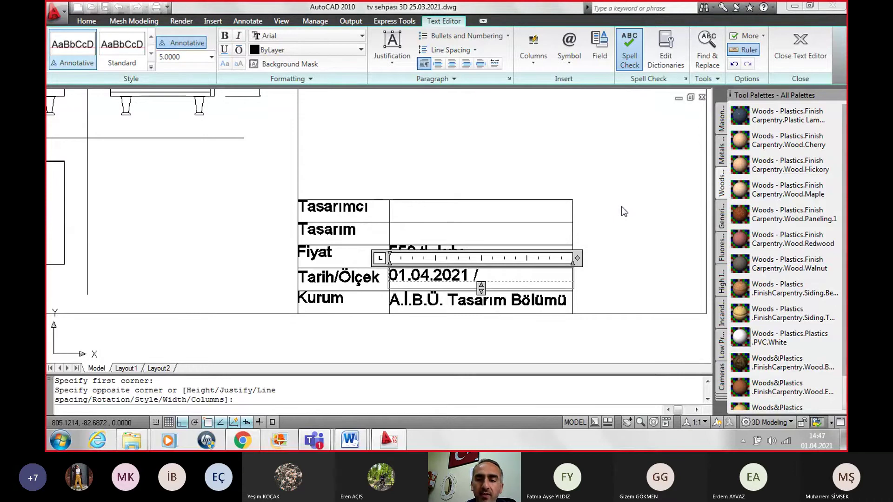
key(BackSpace)
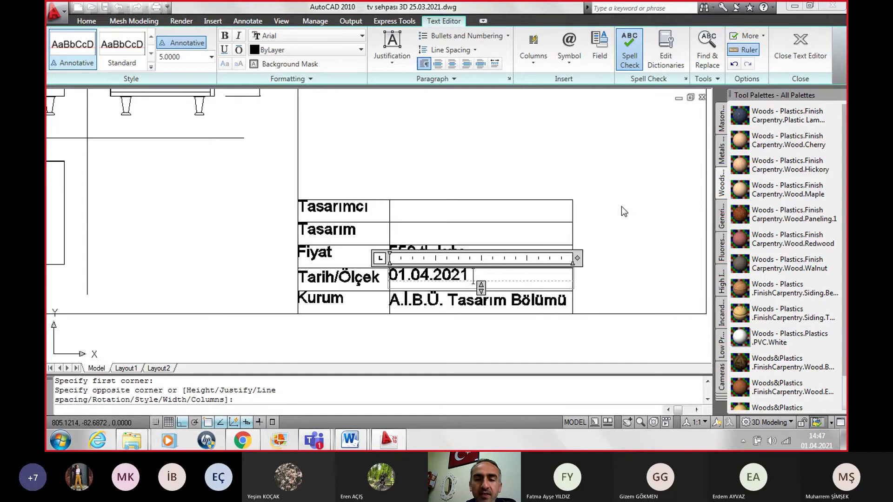
Step: Finish the date cell as '01.04.2021 - 1/1cm', keeping the fraction unstacked
text(- 1/)
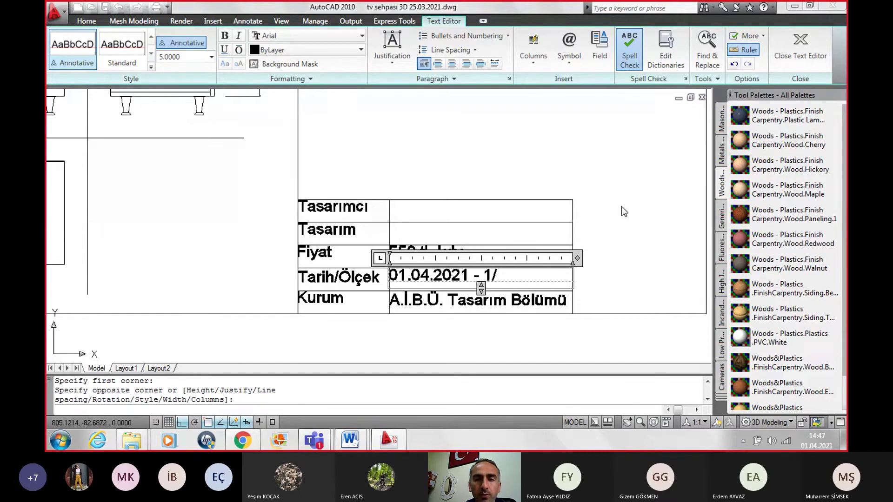
text(1)
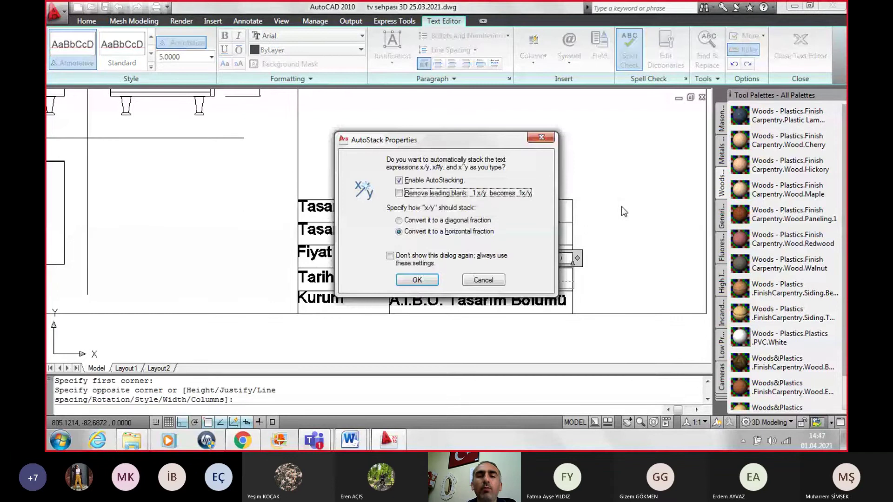
click(483, 279)
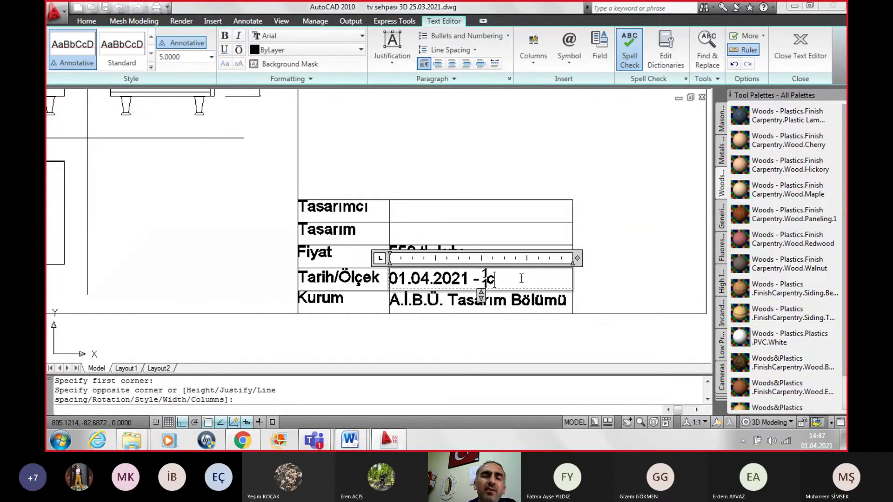
key(ctrl+z)
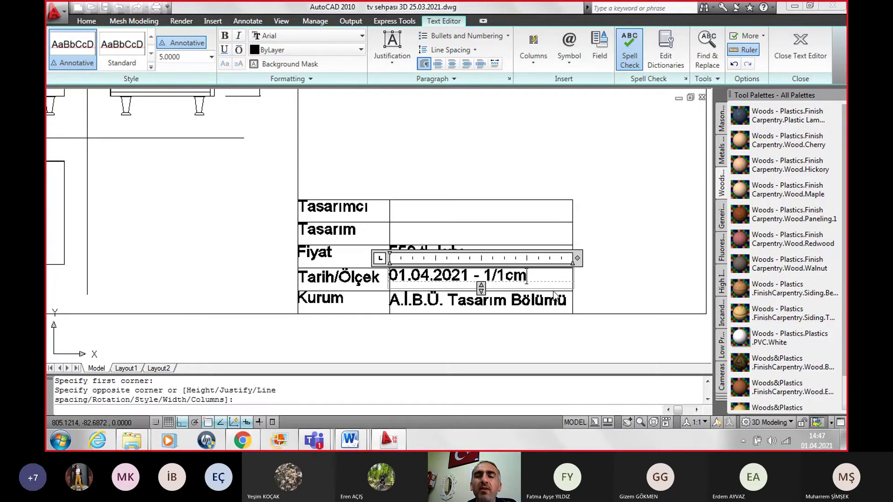
click(599, 286)
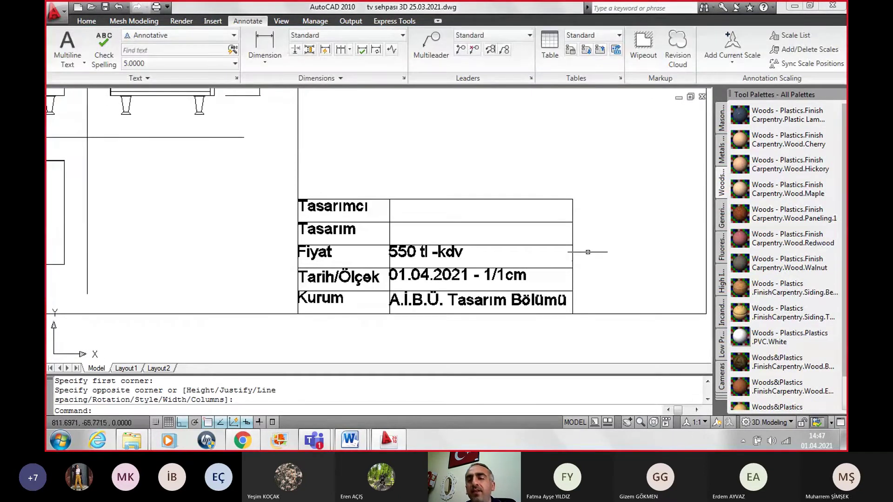
Step: Enter 'Klasik Model TV Sehpası' in the Tasarım value cell
key(Return)
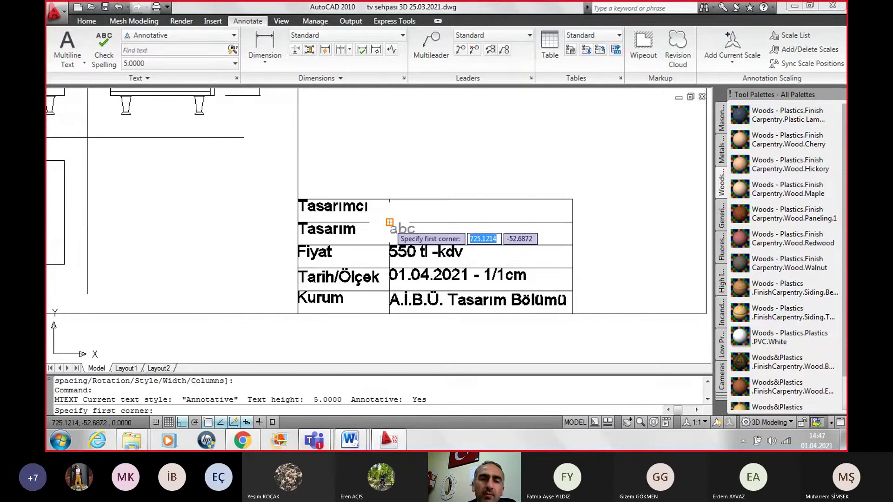
click(390, 223)
click(573, 241)
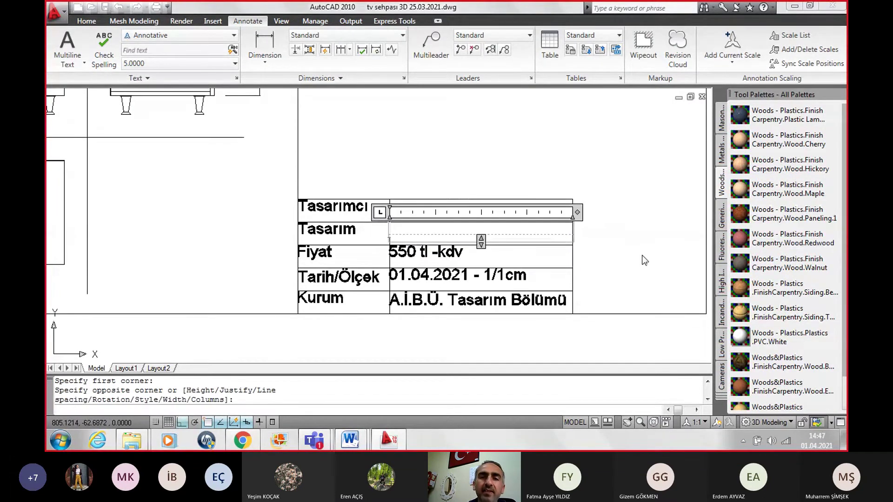
text(Klasik Mo)
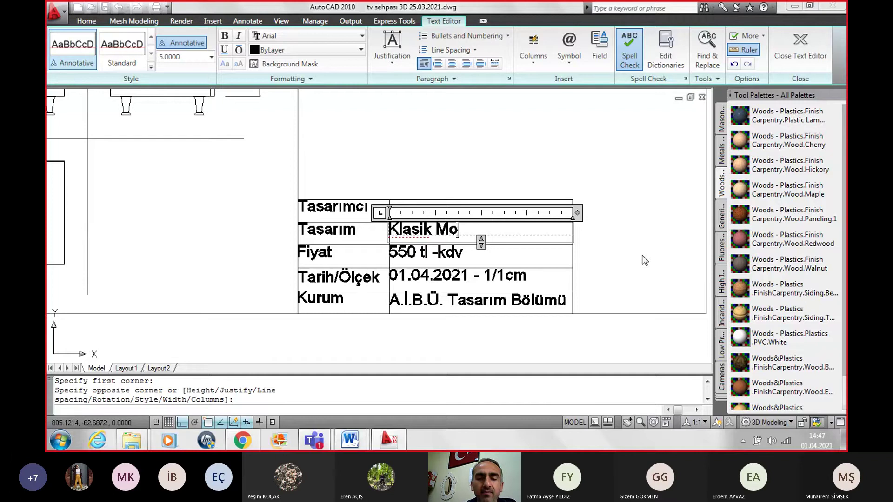
text(del TV)
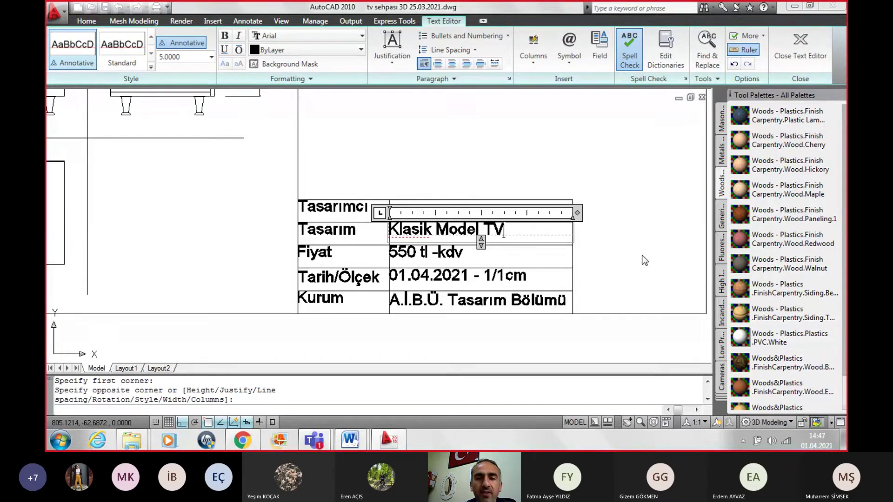
text( Sehpa)
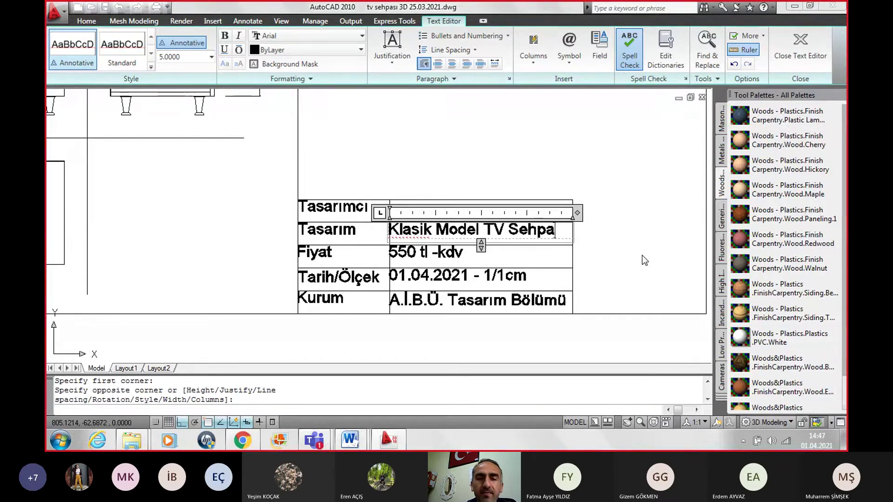
text(sı)
key(BackSpace)
key(BackSpace)
key(BackSpace)
key(BackSpace)
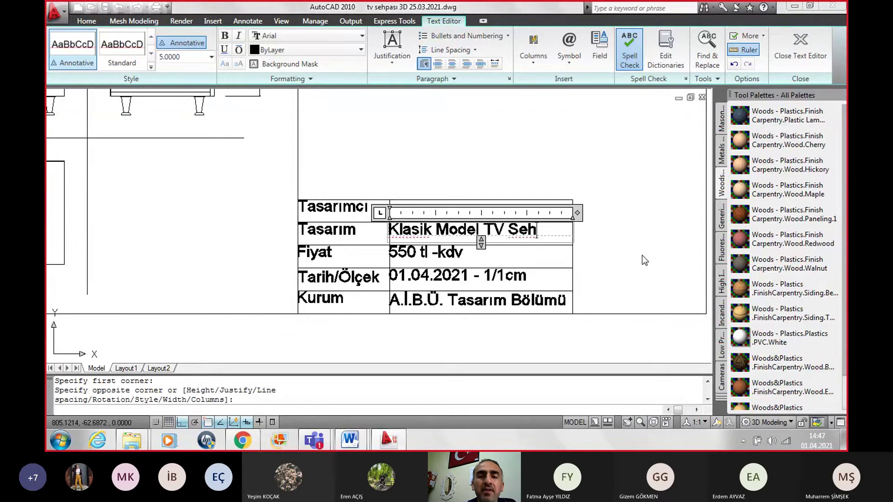
key(BackSpace)
key(BackSpace)
key(BackSpace)
text(mo)
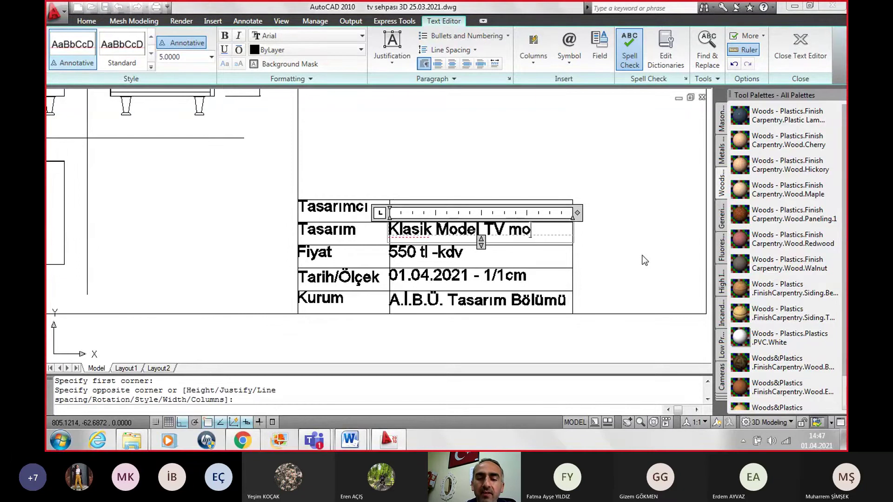
text(bilyası)
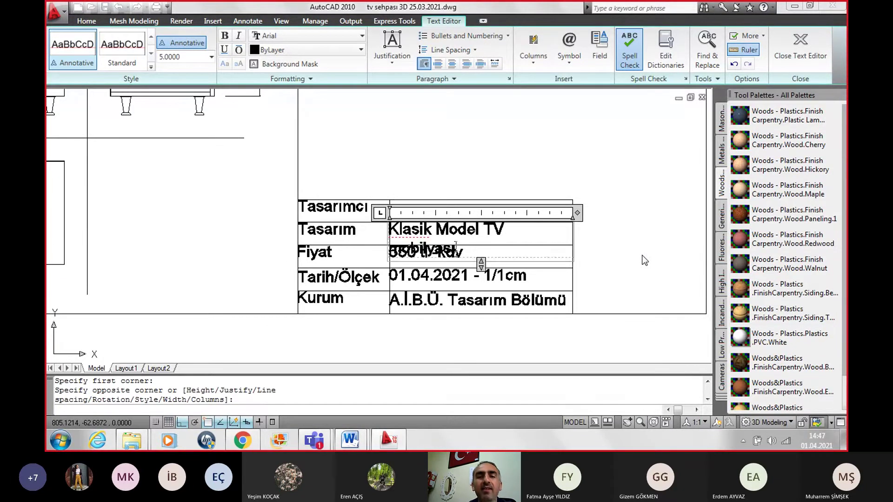
key(BackSpace)
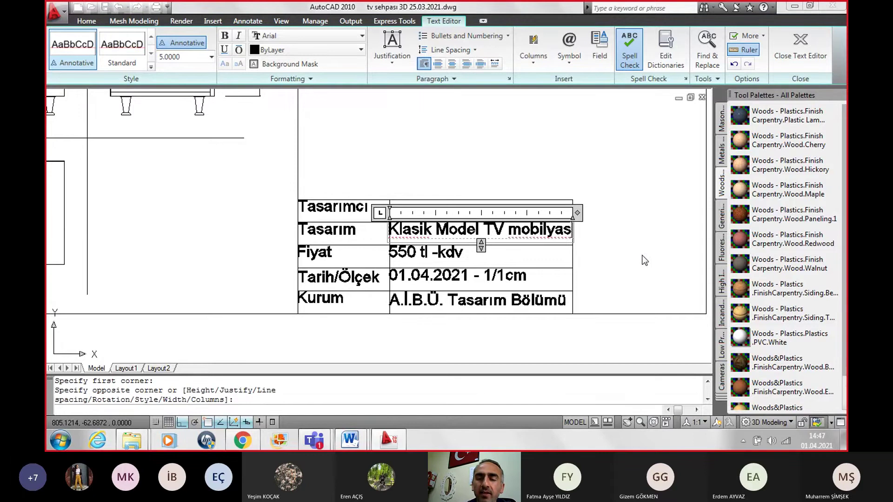
key(BackSpace)
key(BackSpace)
key(BackSpace)
key(BackSpace)
key(BackSpace)
key(BackSpace)
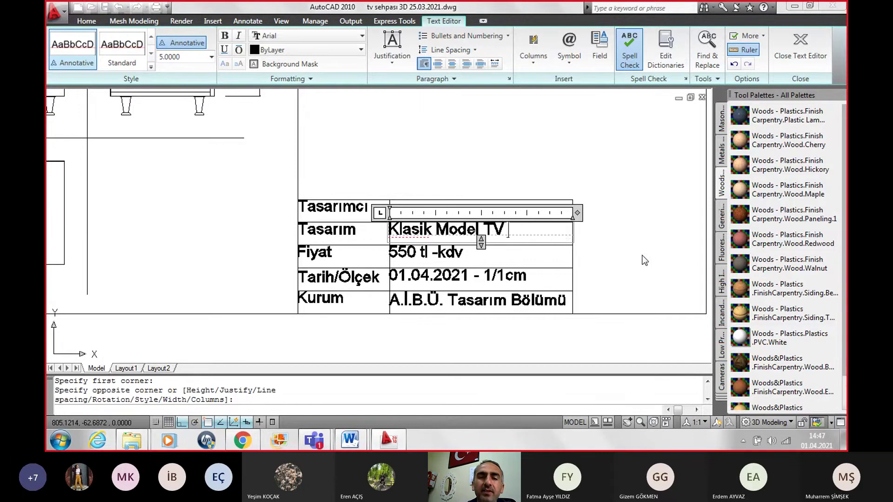
text(Seh)
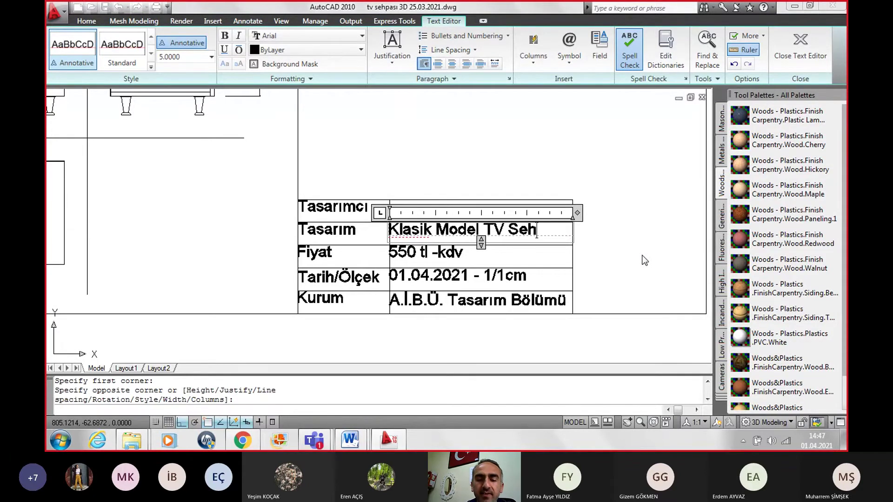
text(pası)
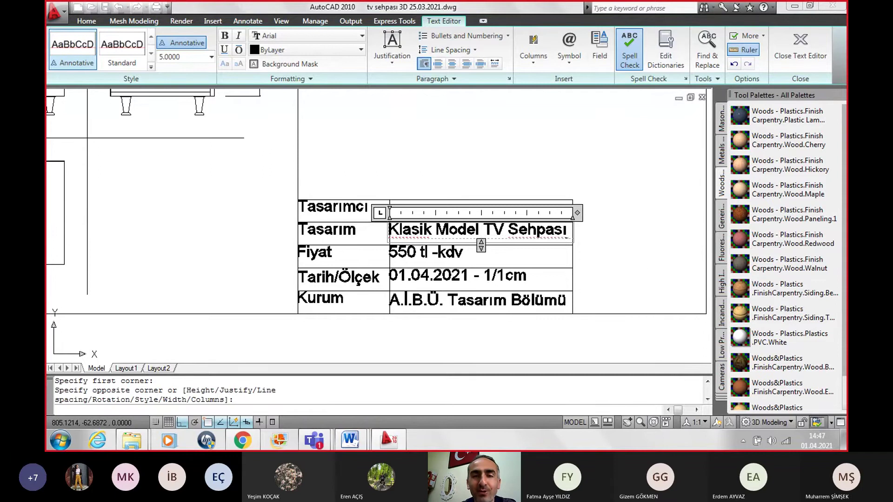
click(624, 253)
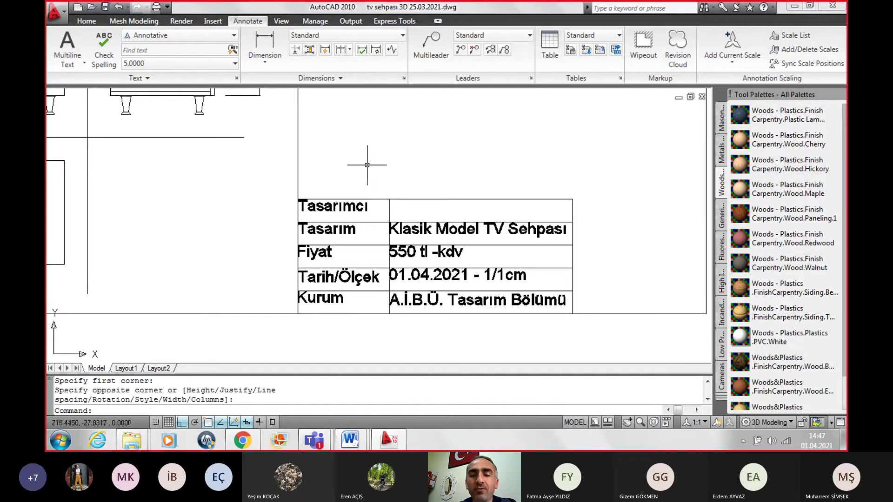
Step: Fill the Tasarımcı value cell with 'Ad, Soyad'
key(Return)
click(390, 200)
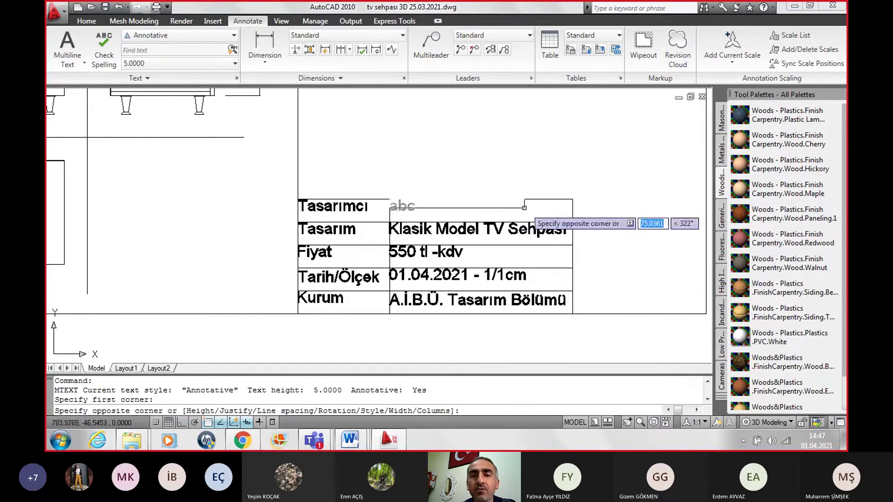
click(573, 221)
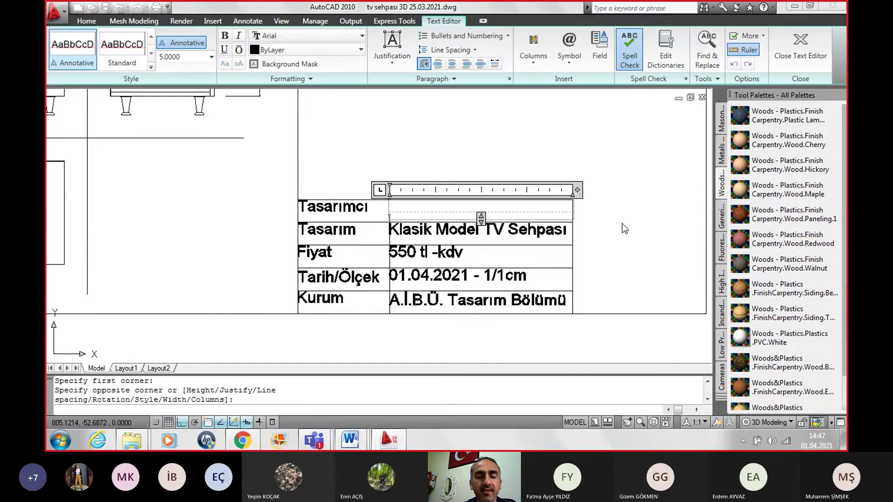
text(Ad, S)
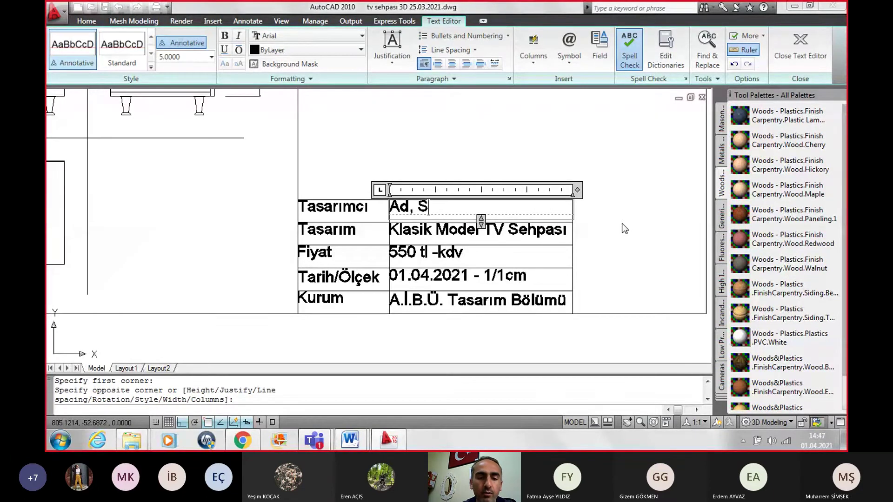
text(Ad)
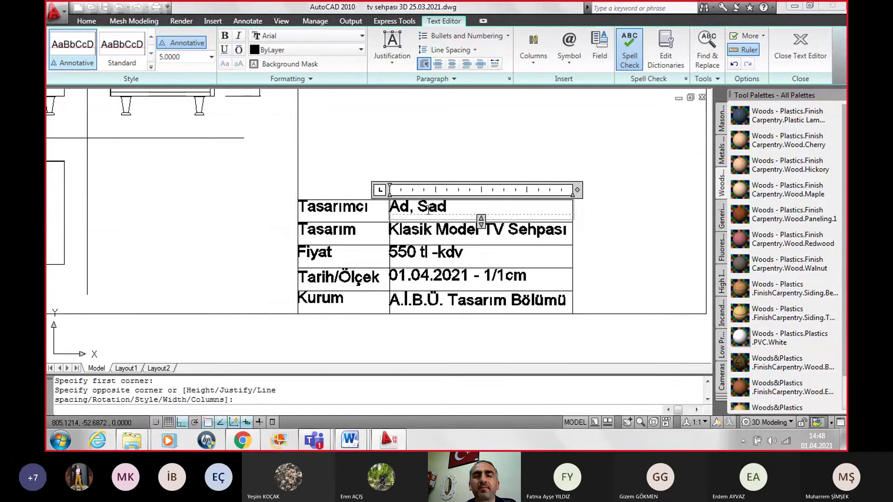
text(oy)
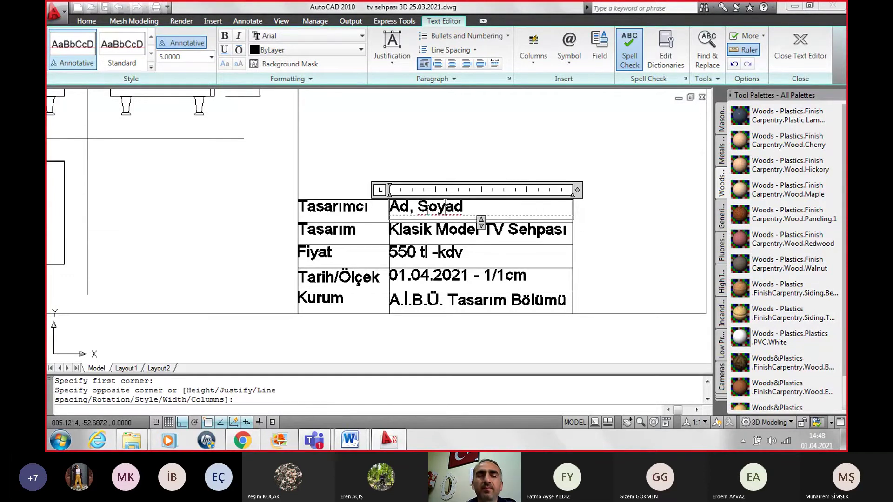
click(639, 258)
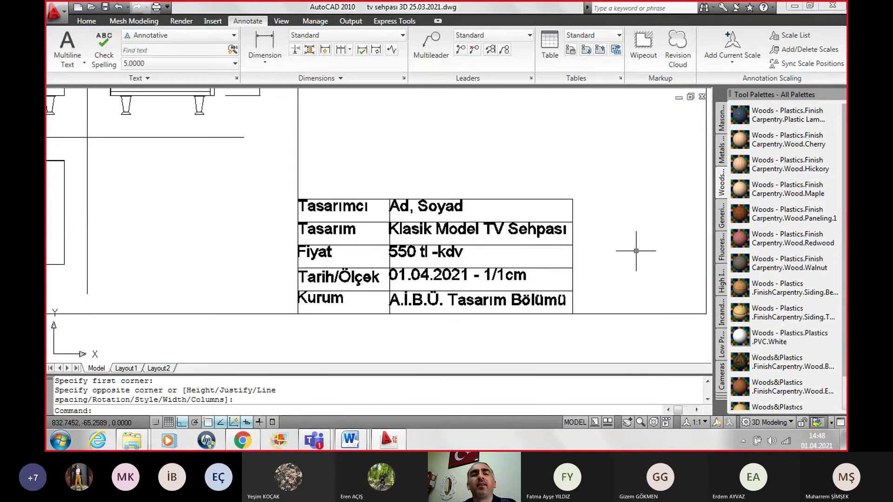
Step: Move the five-row title-block table beneath the isometric cabinet view
scroll(636, 251, down, 4)
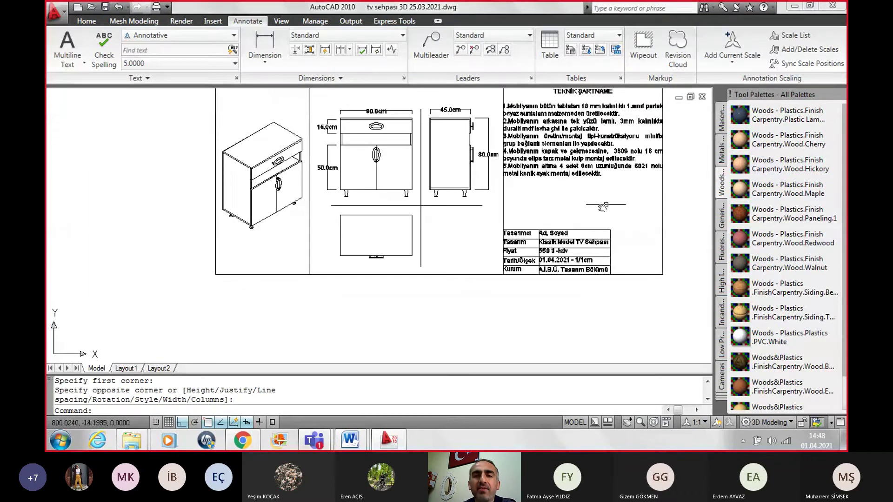
middle_drag(598, 203, 561, 250)
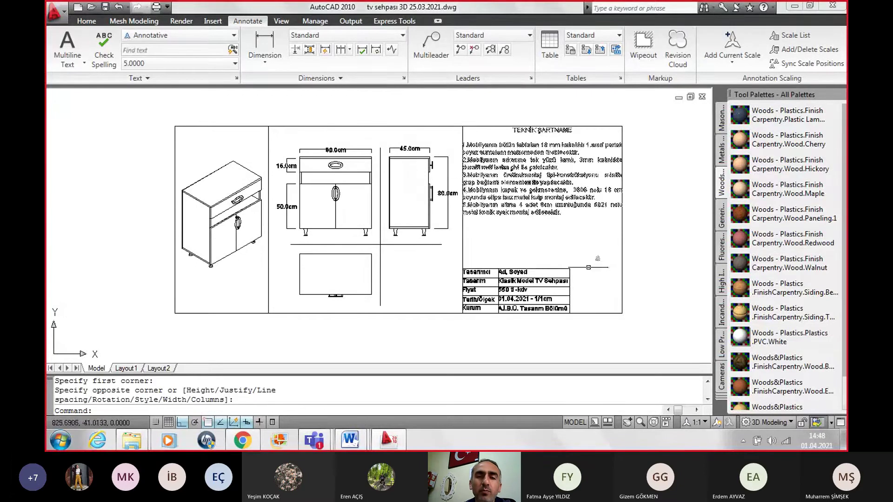
click(451, 259)
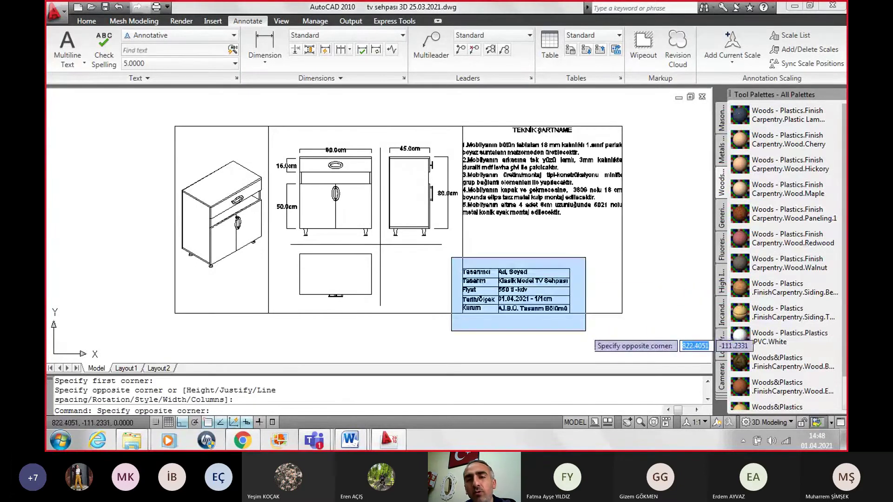
click(585, 331)
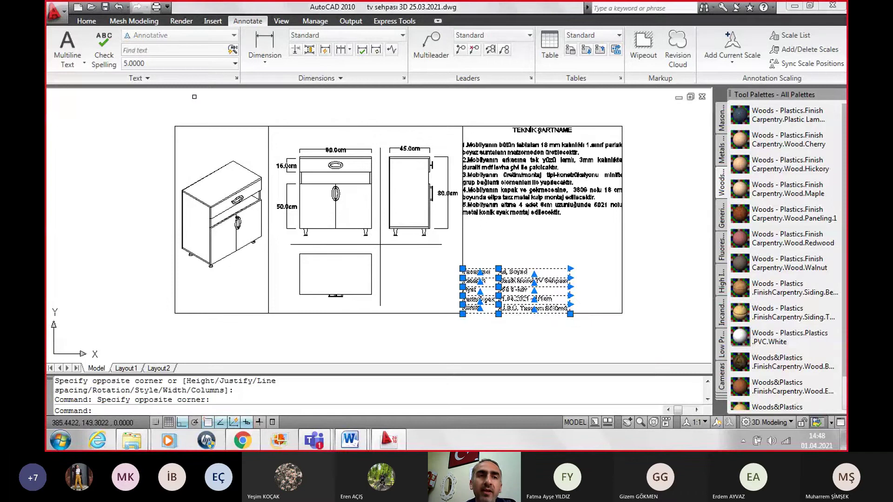
click(87, 22)
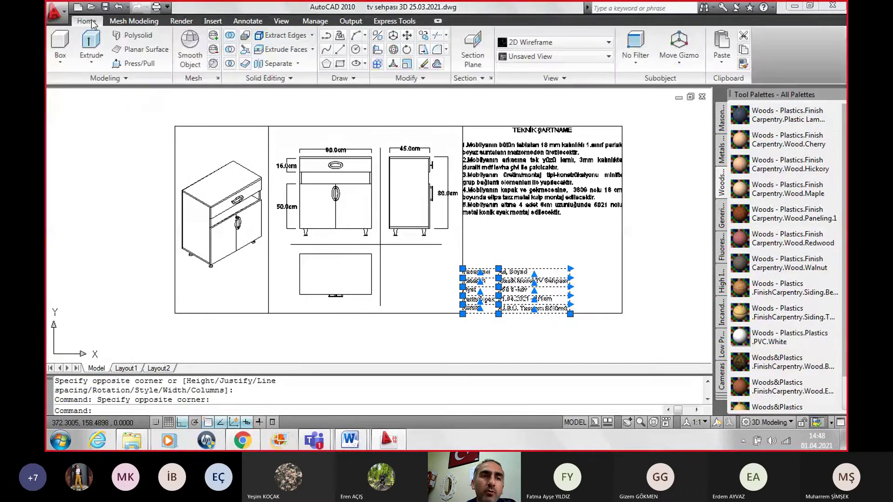
click(407, 35)
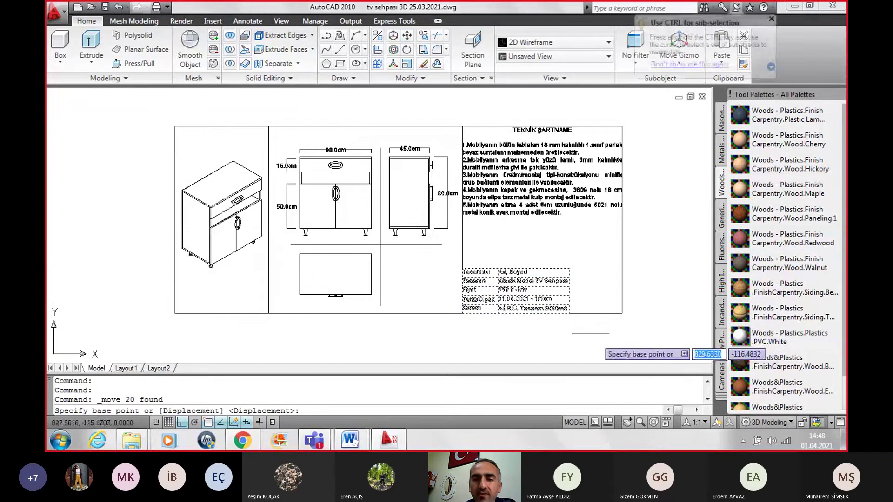
click(570, 315)
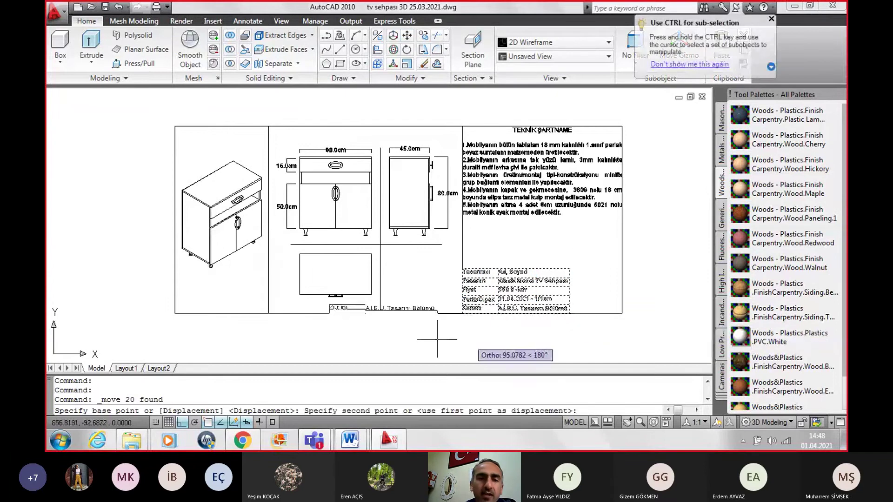
click(268, 315)
Step: Delete the frame that surrounded the isometric view
scroll(269, 315, up, 3)
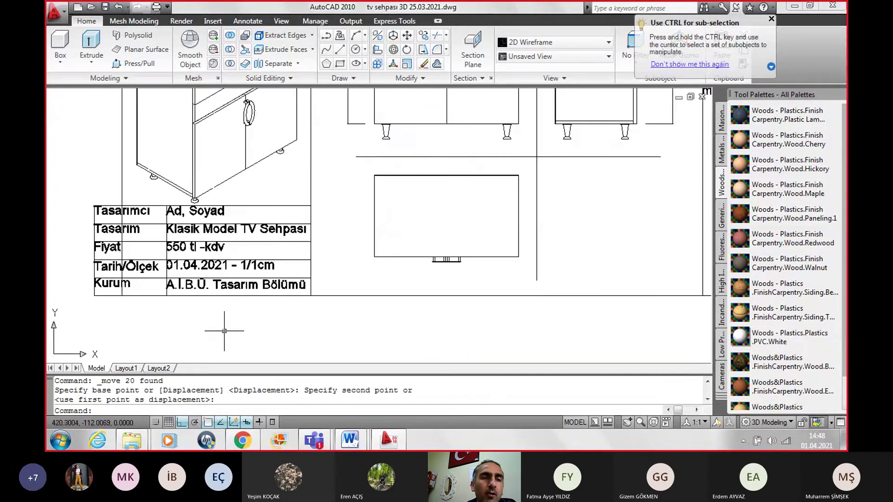
scroll(268, 314, down, 2)
click(159, 212)
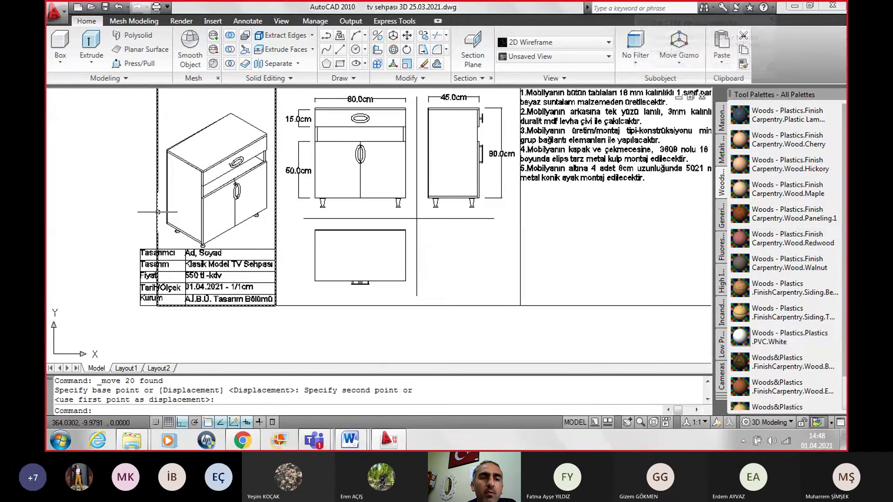
key(Delete)
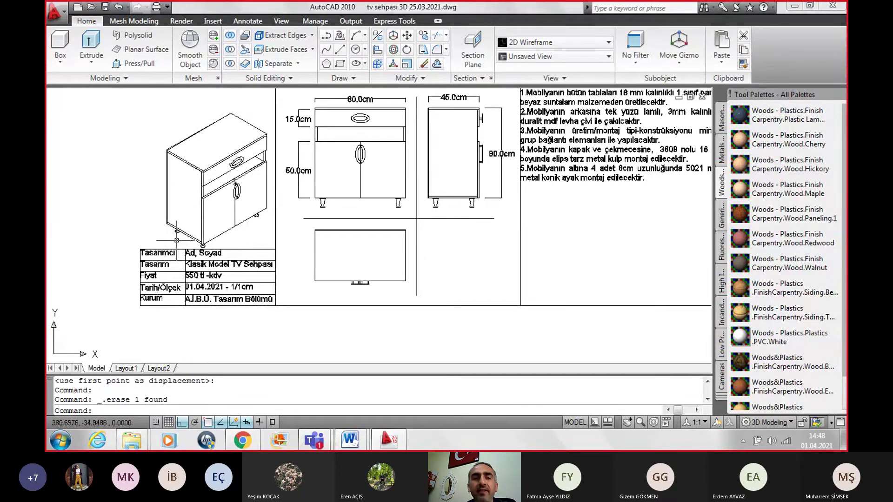
scroll(177, 183, down, 2)
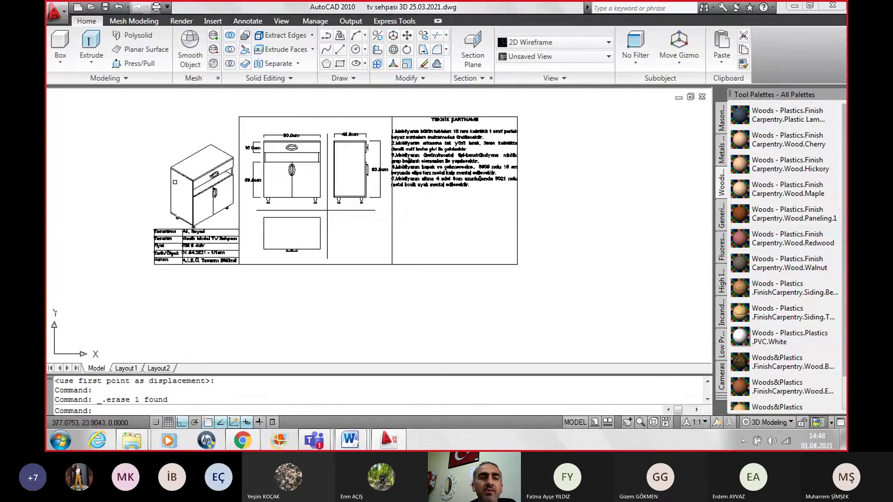
Step: Draw a rectangle from the frame's top-left corner to the title-block corner
click(340, 65)
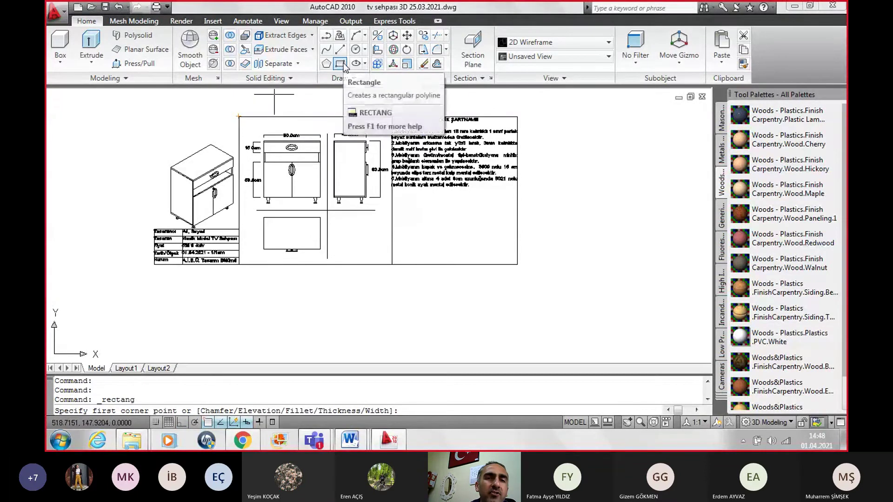
click(239, 117)
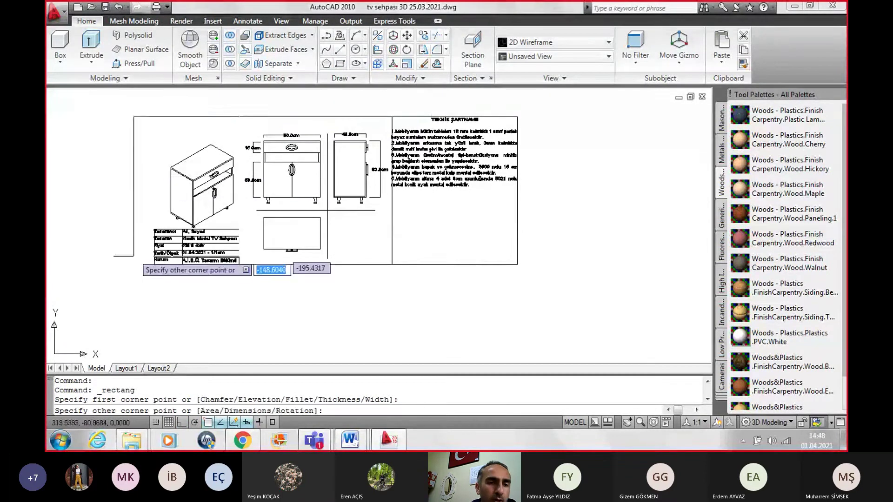
scroll(134, 260, up, 2)
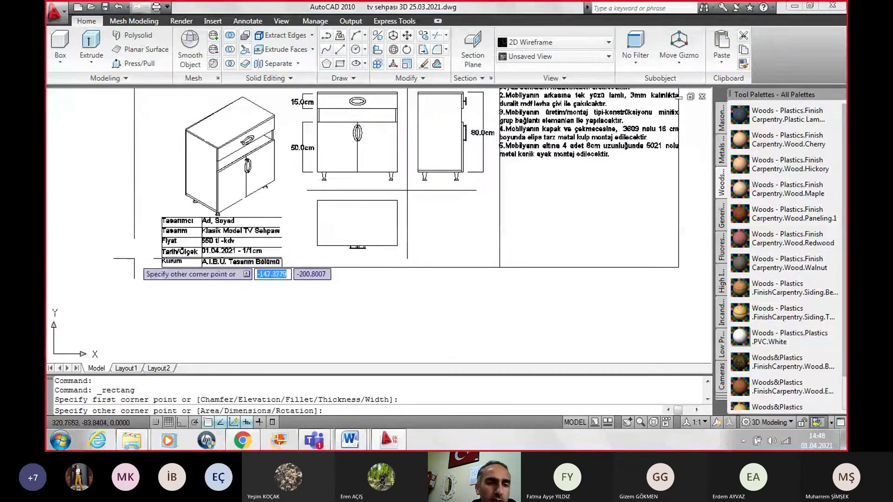
click(161, 267)
scroll(158, 289, up, 3)
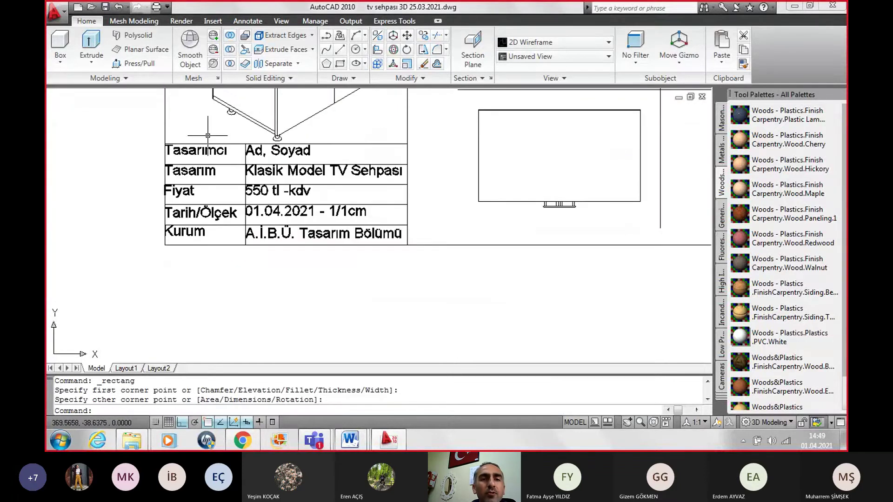
middle_drag(208, 131, 198, 236)
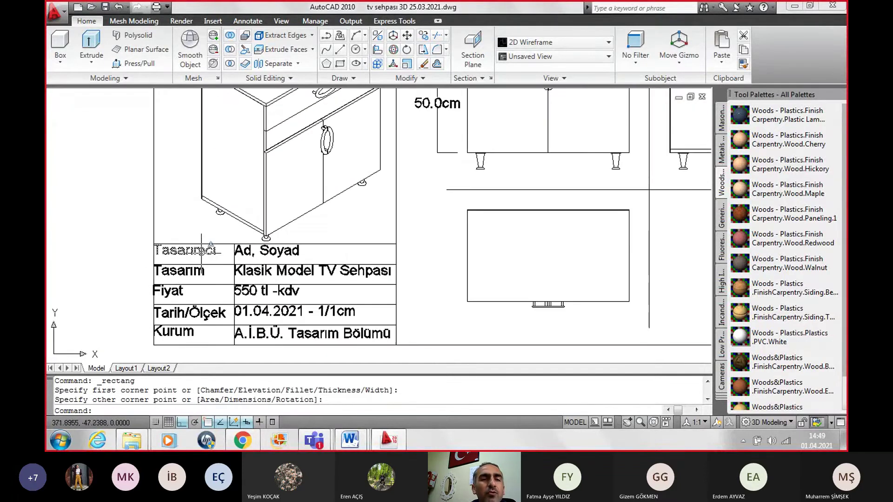
Step: Select the title-block label and value texts, then save the drawing
click(191, 253)
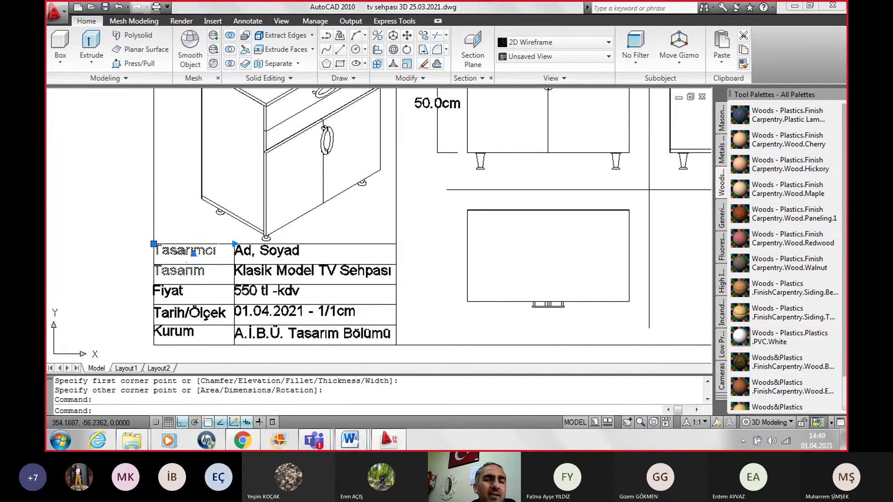
click(184, 271)
click(178, 289)
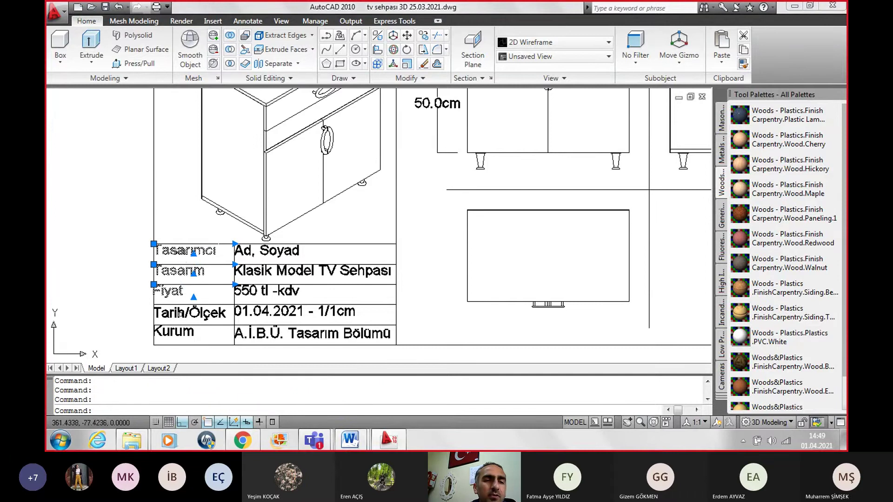
click(184, 311)
click(178, 331)
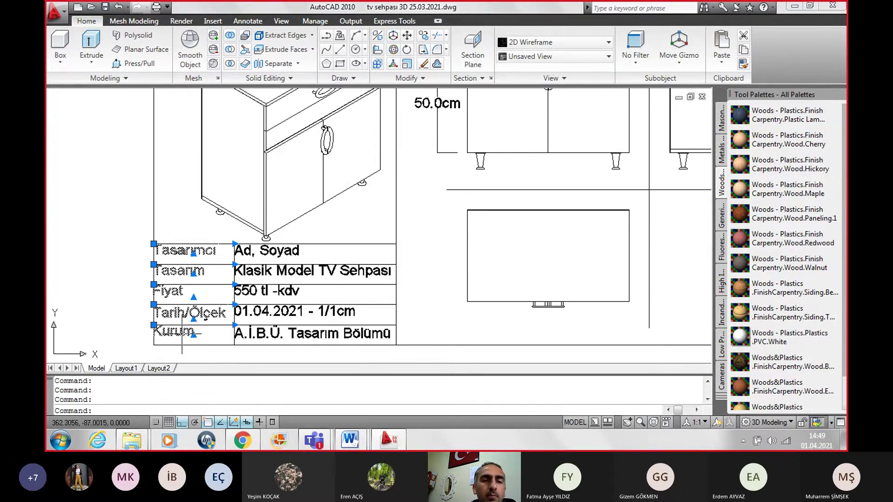
click(289, 333)
click(274, 315)
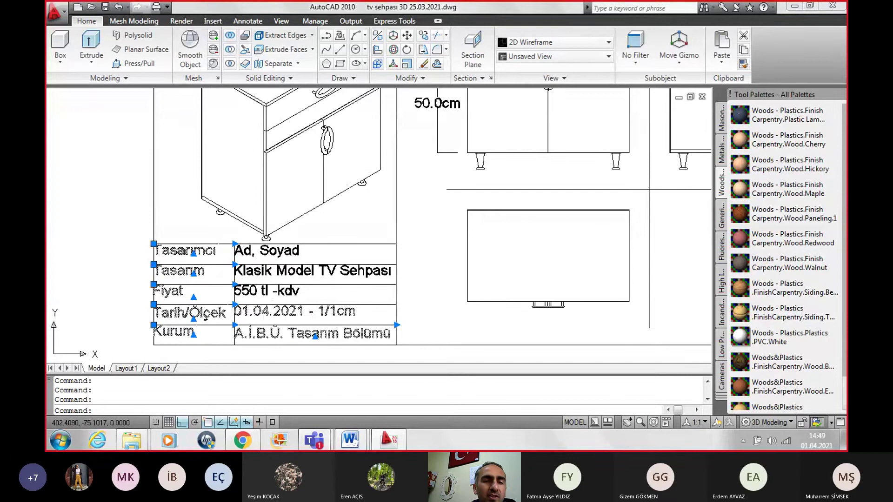
click(272, 291)
click(275, 271)
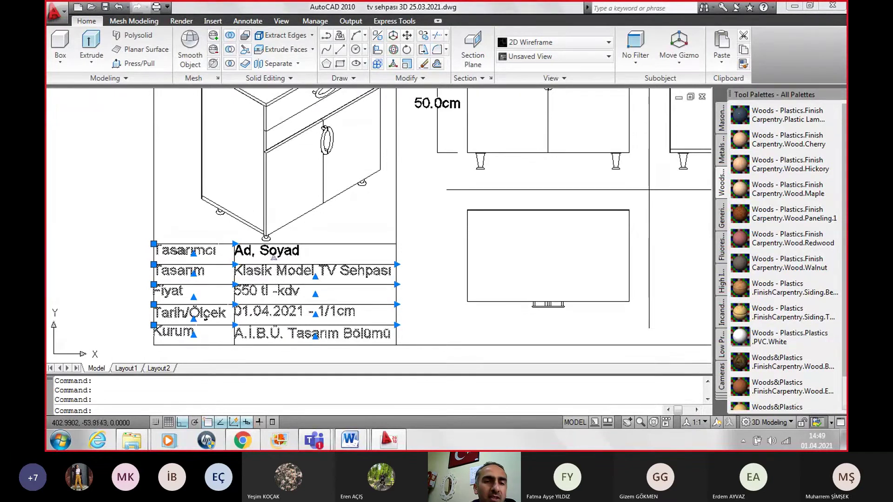
click(275, 251)
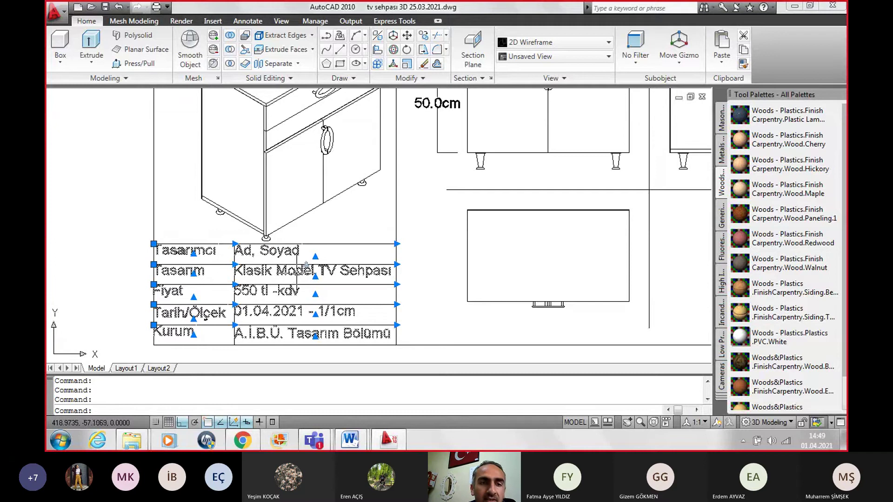
key(ctrl+s)
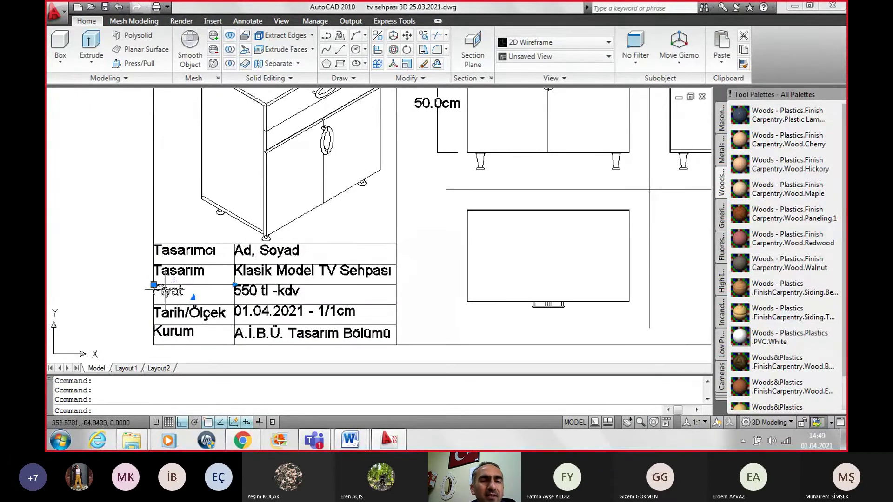
Step: Nudge the Fiyat and 550 tl -kdv texts slightly right
click(255, 300)
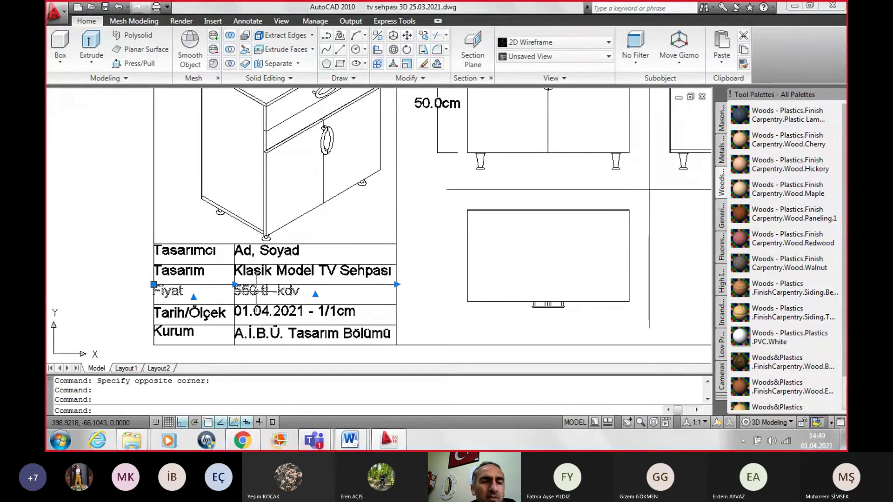
drag(258, 299, 265, 303)
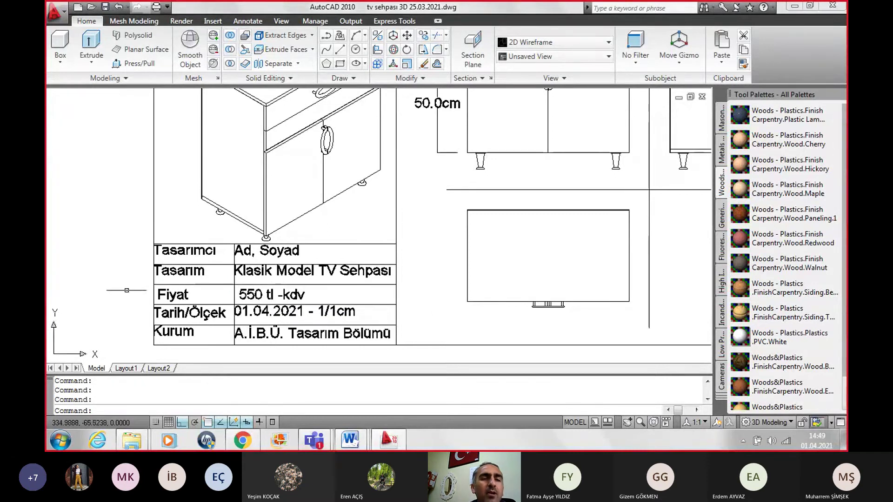
scroll(139, 251, down, 2)
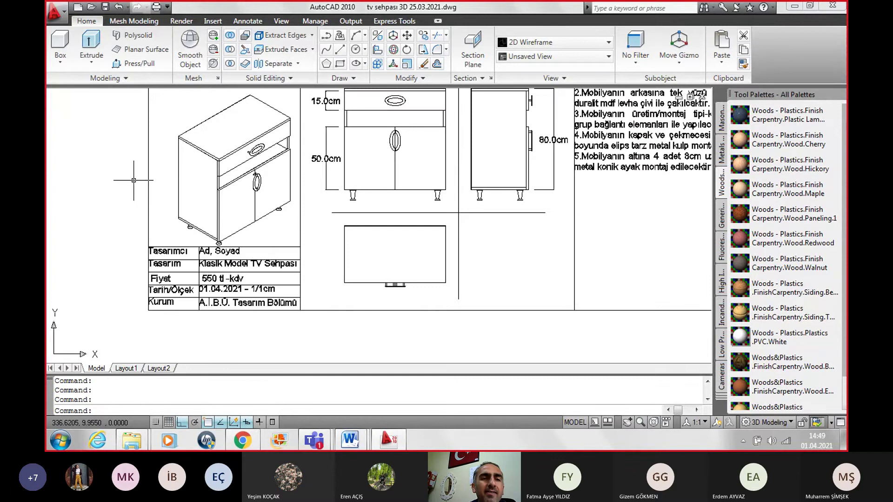
Step: Move the isometric cabinet view slightly left within its panel
scroll(134, 180, down, 1)
scroll(149, 218, up, 1)
scroll(160, 234, up, 1)
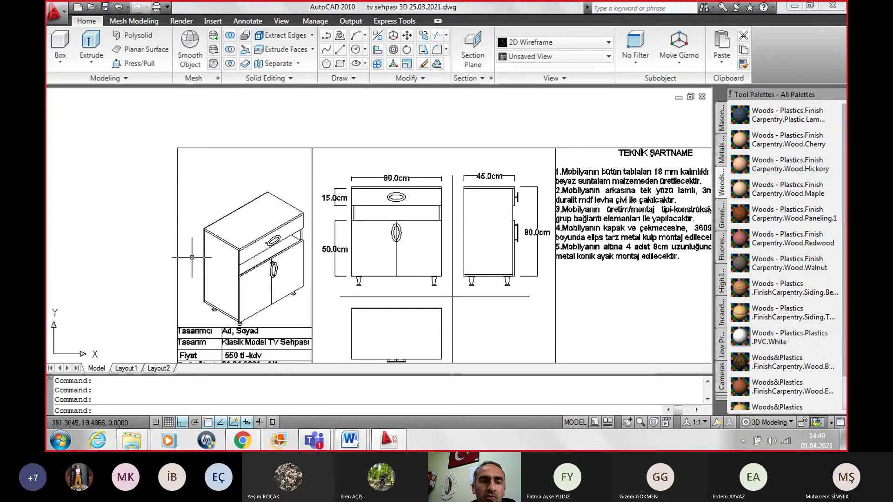
click(224, 245)
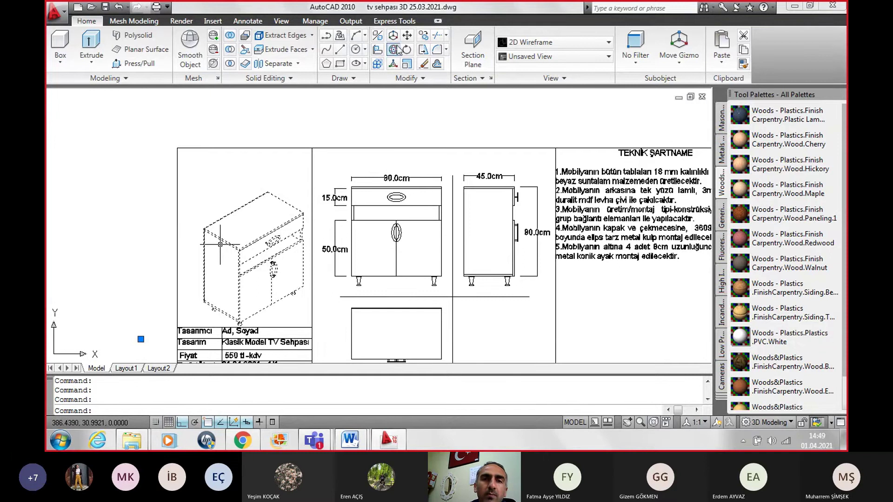
click(407, 38)
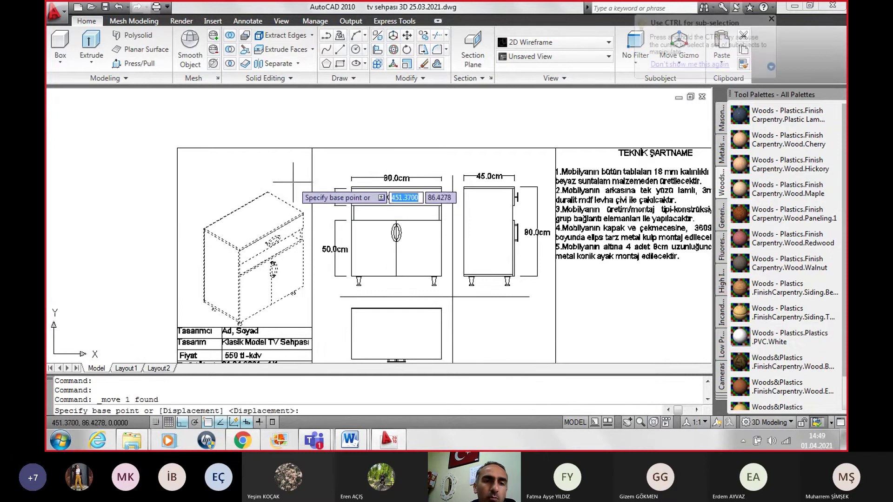
click(273, 188)
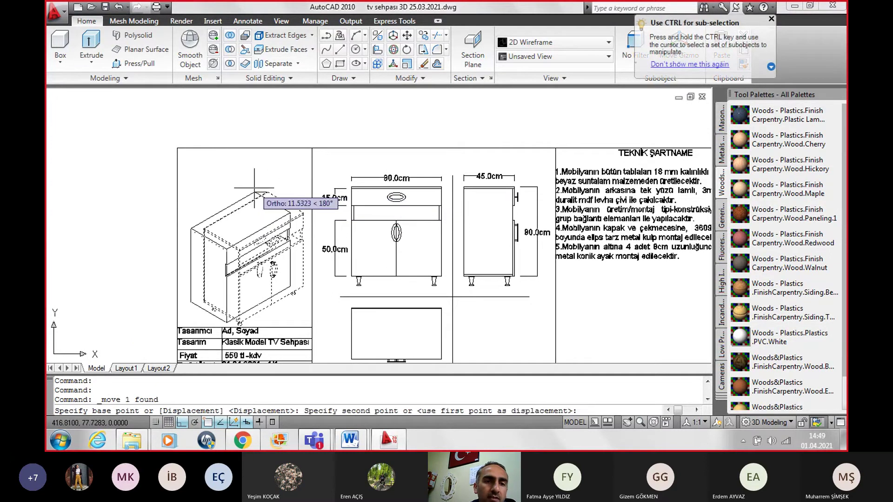
click(259, 188)
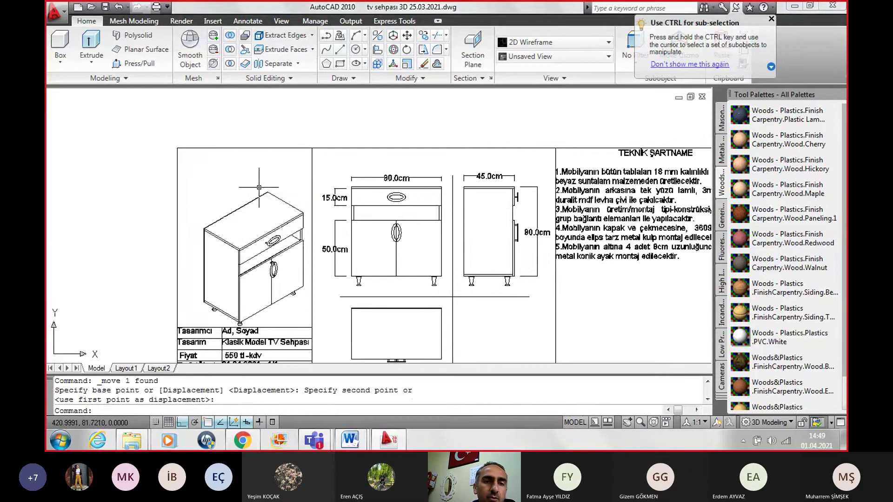
Step: With Osnap turned off, shift the cabinet view a little further left
click(259, 188)
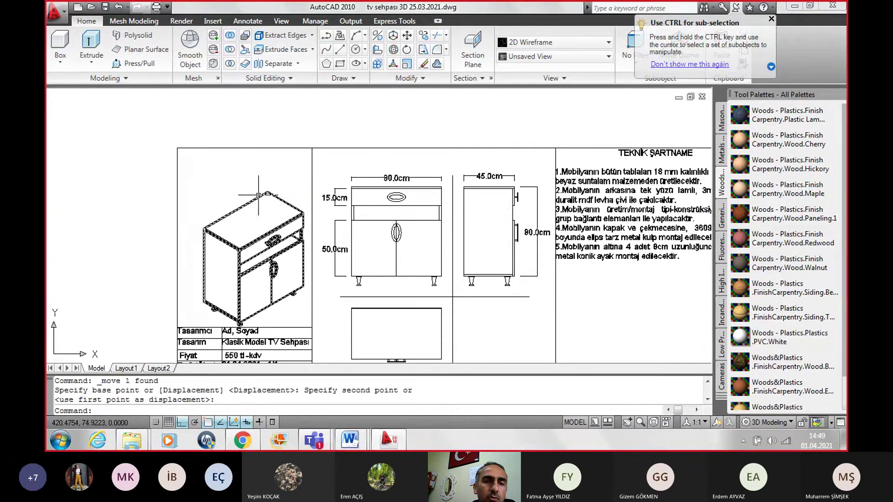
click(407, 36)
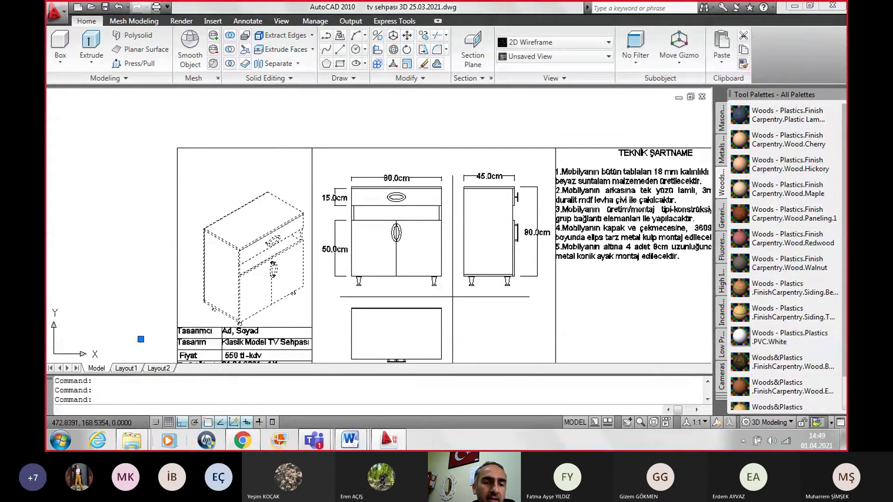
click(208, 422)
click(251, 220)
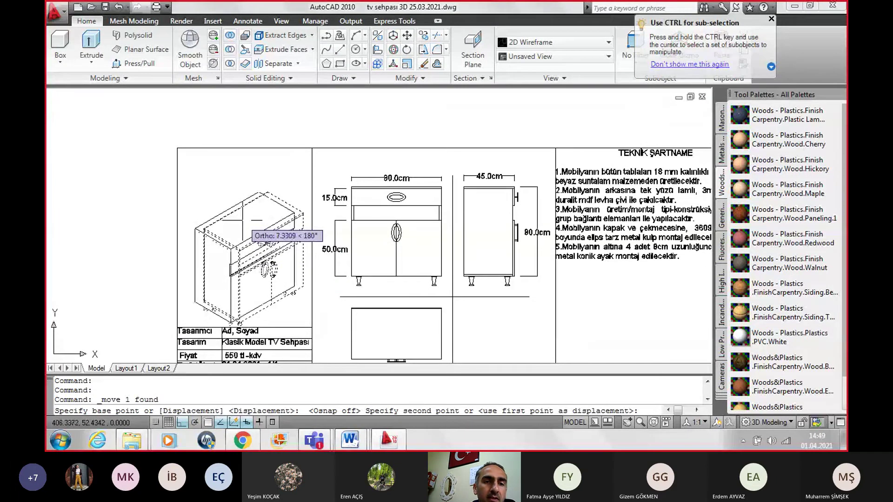
click(242, 220)
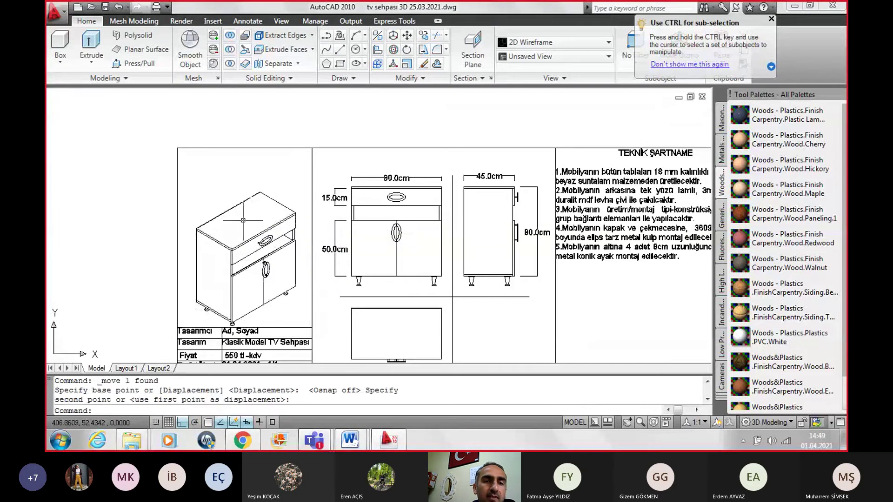
Step: Move the cabinet view up to its final, higher spot in the left panel
click(239, 244)
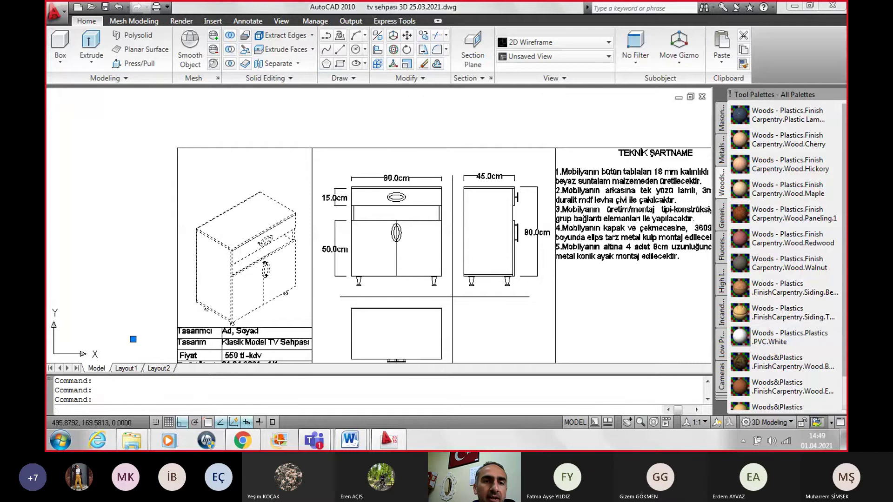
click(407, 35)
click(279, 223)
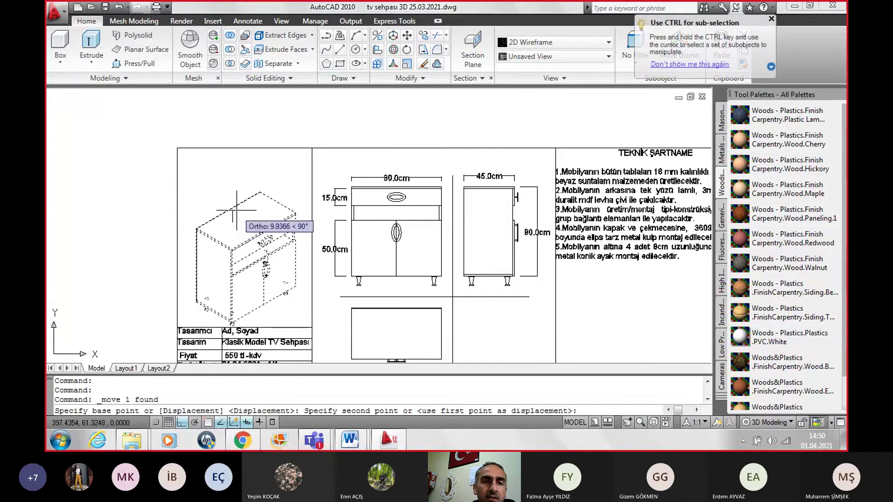
click(236, 200)
scroll(321, 288, down, 2)
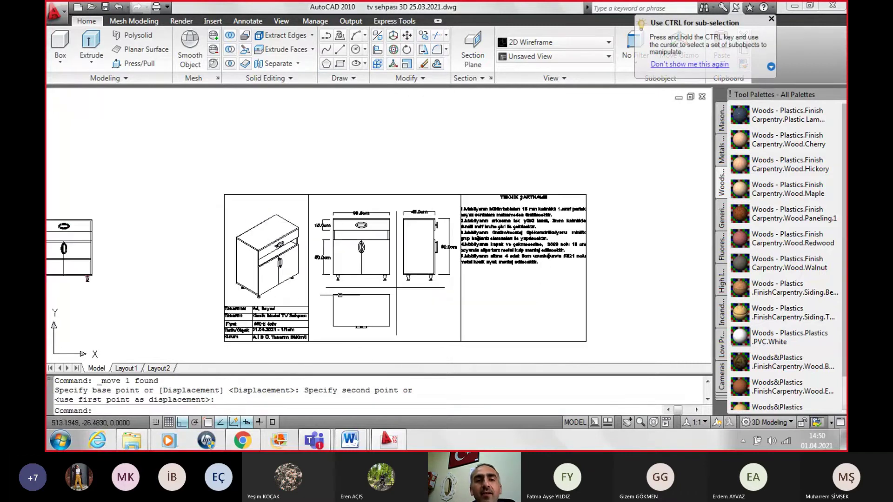
scroll(516, 295, up, 1)
scroll(517, 295, down, 1)
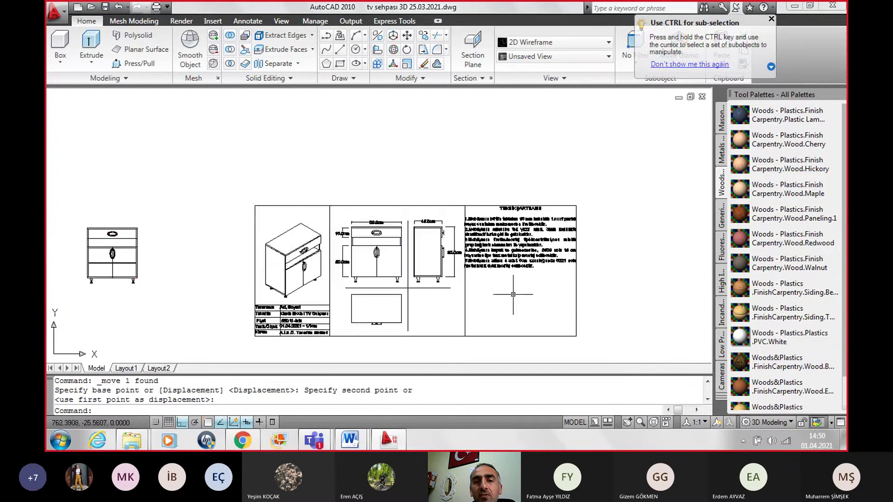
scroll(516, 279, up, 1)
click(515, 248)
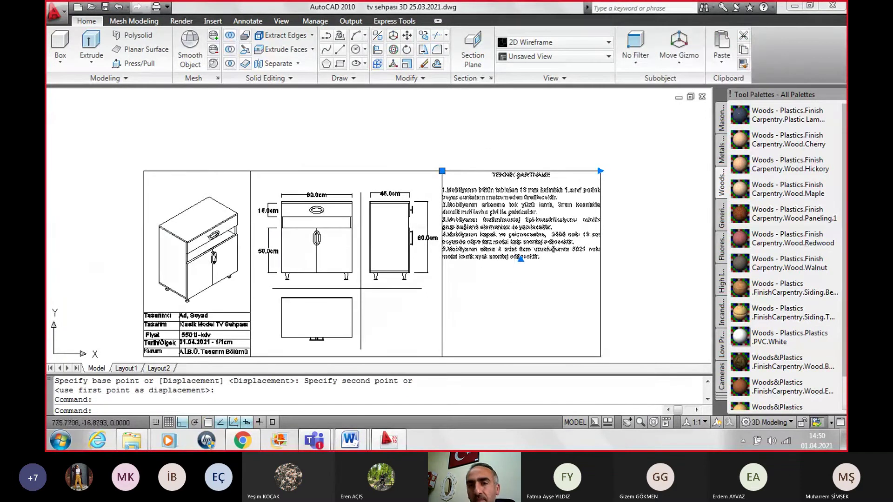
Step: Narrow the TEKNİK ŞARTNAME notes to a tighter column width
click(600, 171)
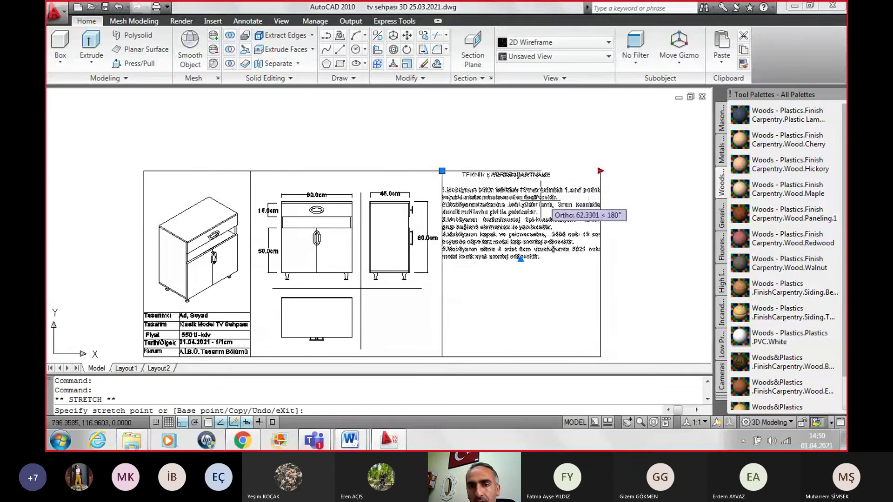
click(529, 206)
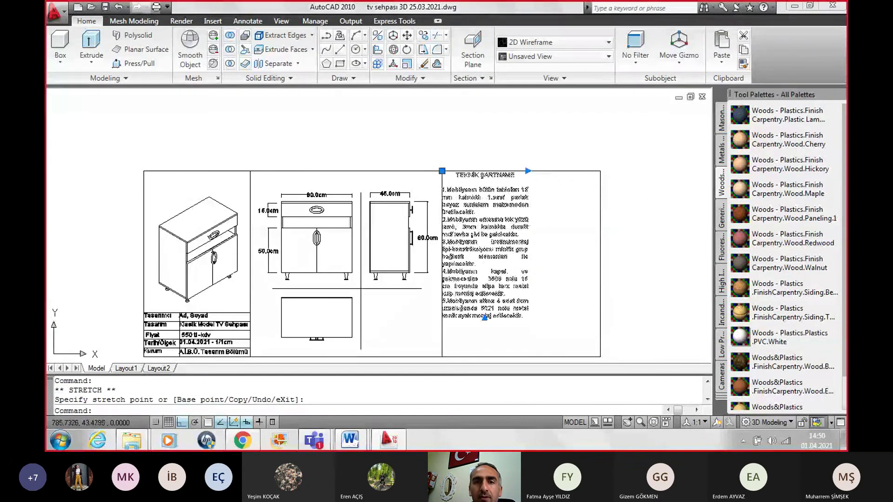
scroll(556, 284, up, 3)
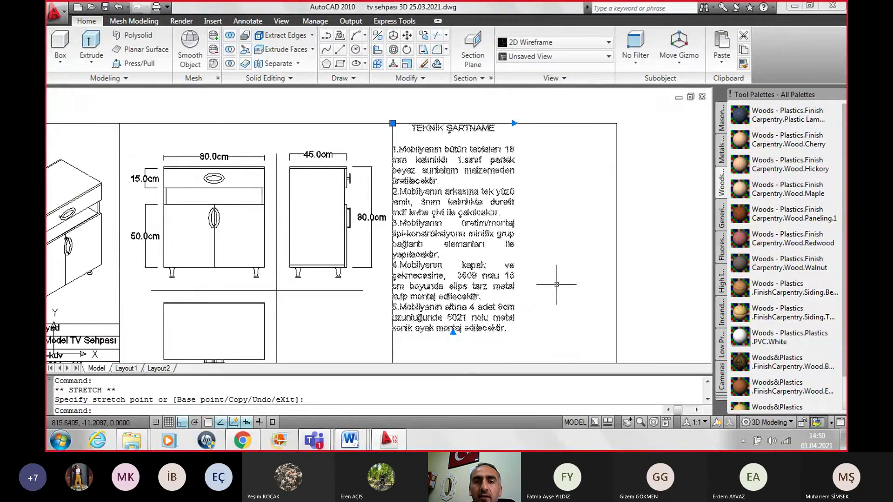
scroll(502, 227, down, 4)
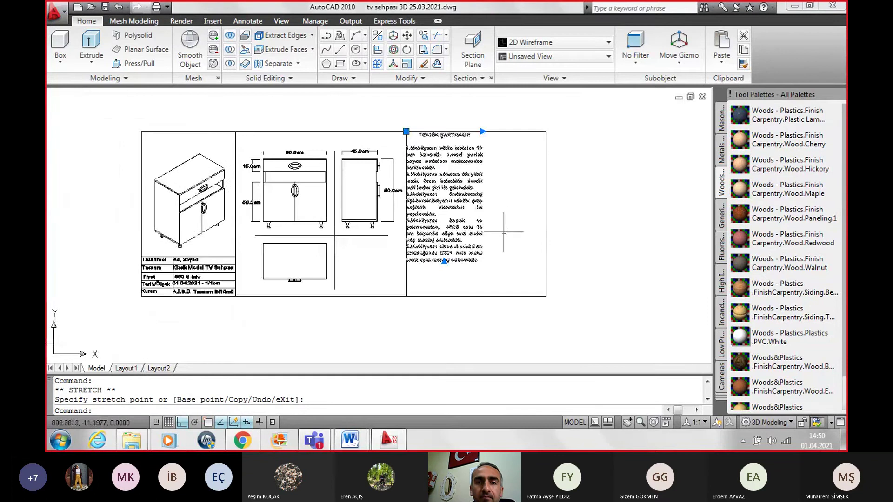
Step: Delete the rectangle that framed the notes column
key(Escape)
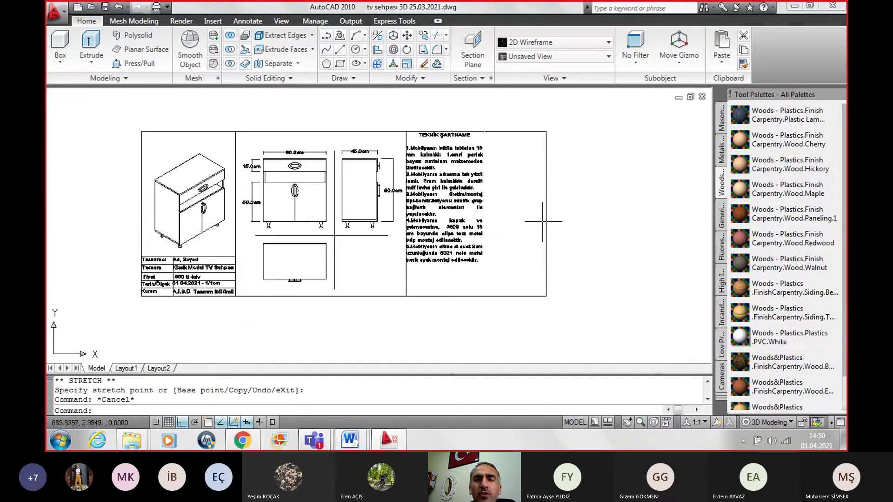
click(548, 218)
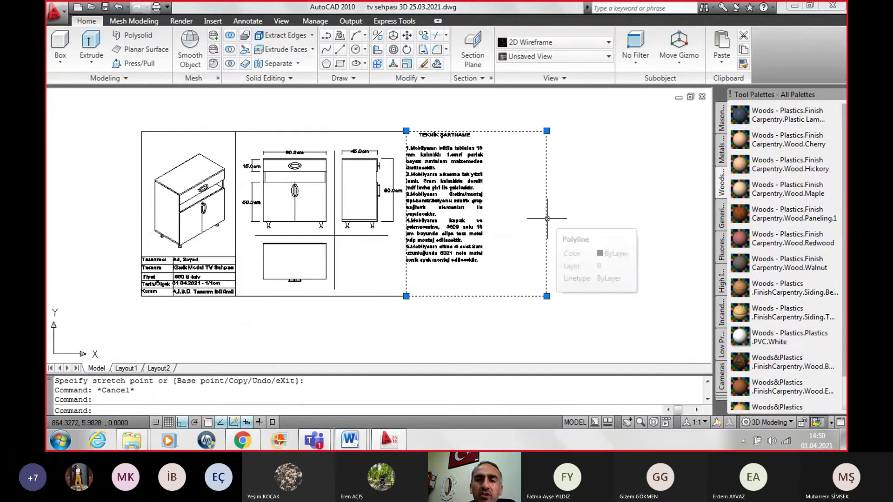
key(Delete)
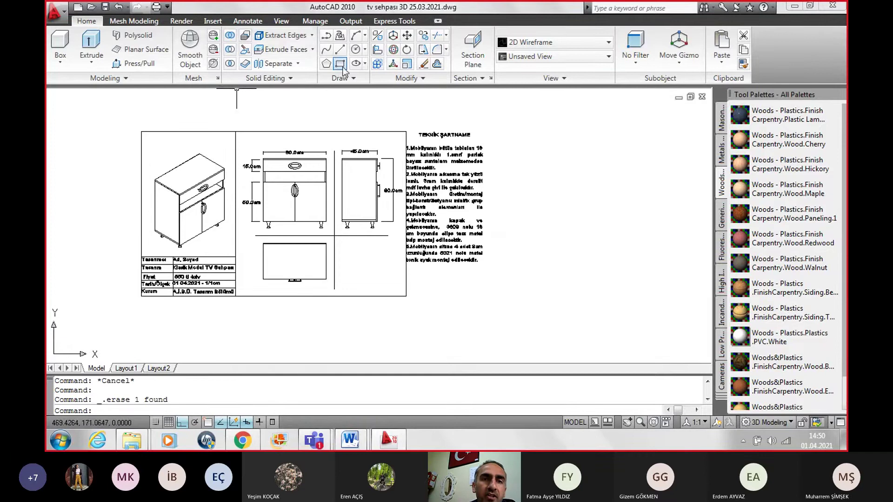
Step: Draw a snapped rectangle around the TEKNİK ŞARTNAME column with Osnap on
click(344, 67)
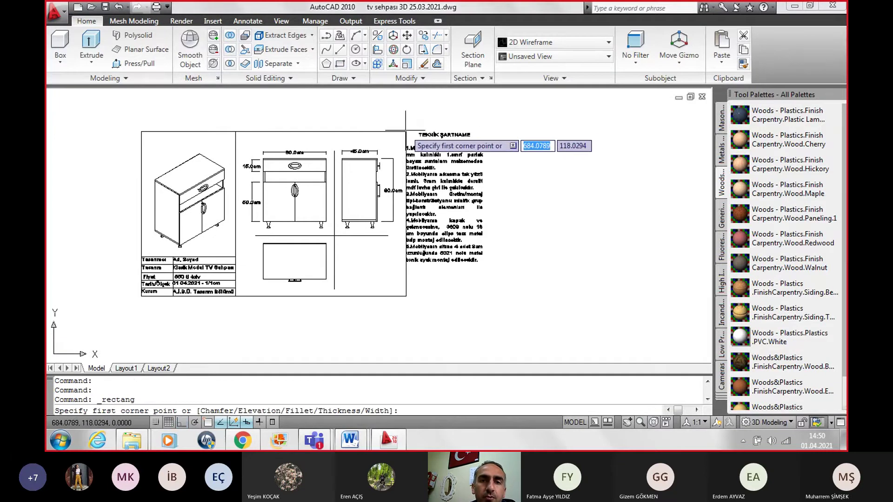
click(211, 425)
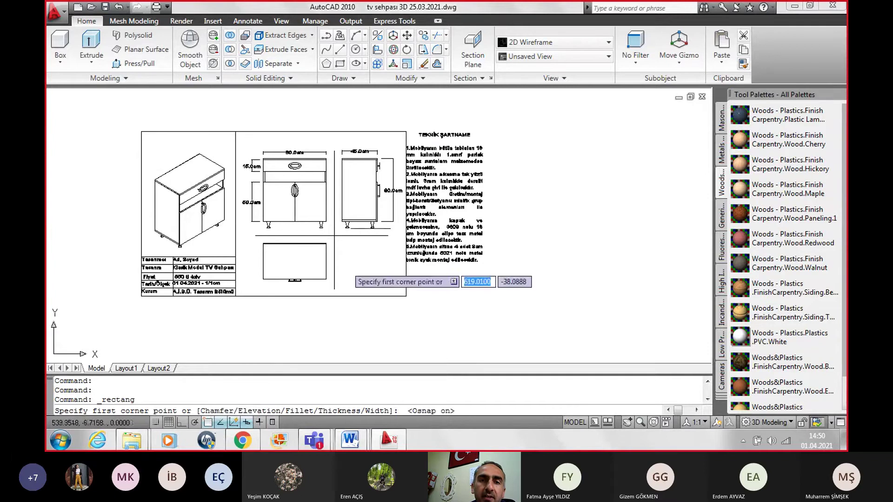
click(406, 132)
scroll(486, 275, up, 3)
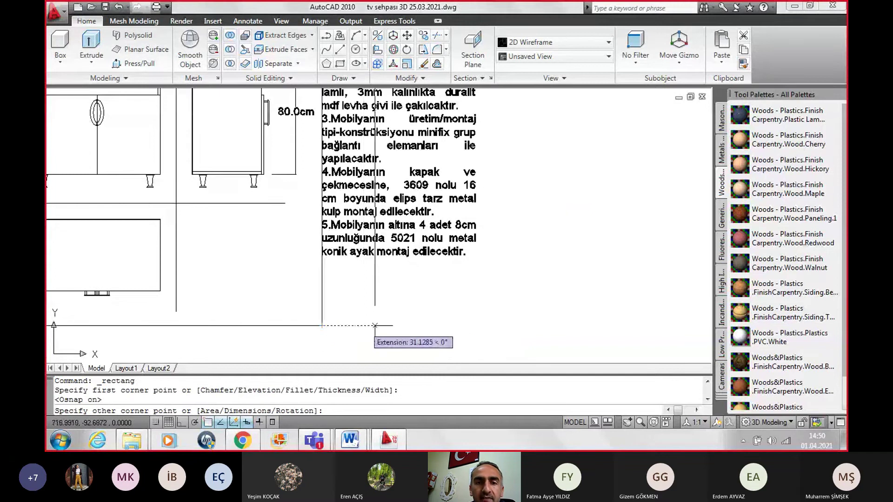
click(483, 327)
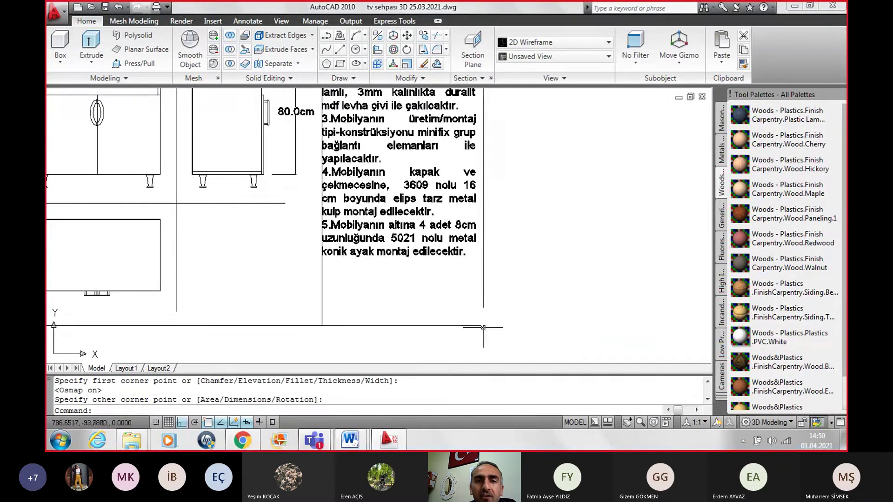
scroll(414, 251, down, 1)
Step: Review the sheet, centre it in the view, and save the drawing
middle_drag(409, 100, 412, 211)
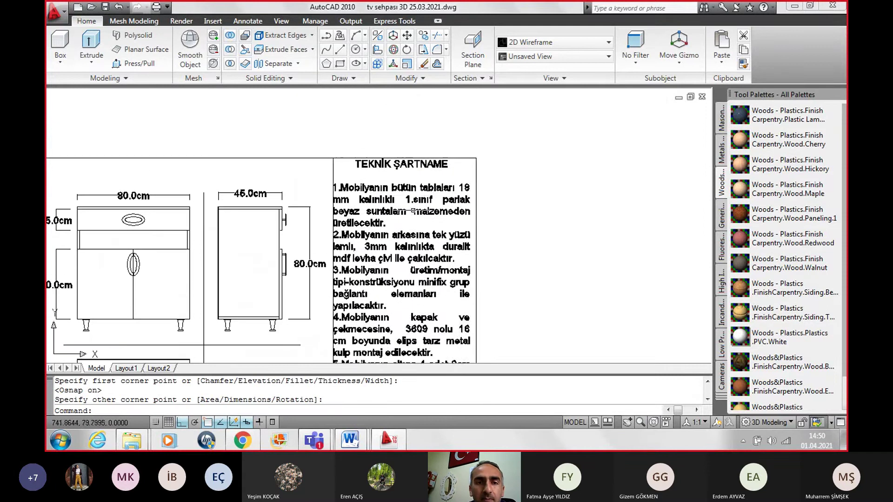
scroll(411, 211, up, 2)
click(390, 243)
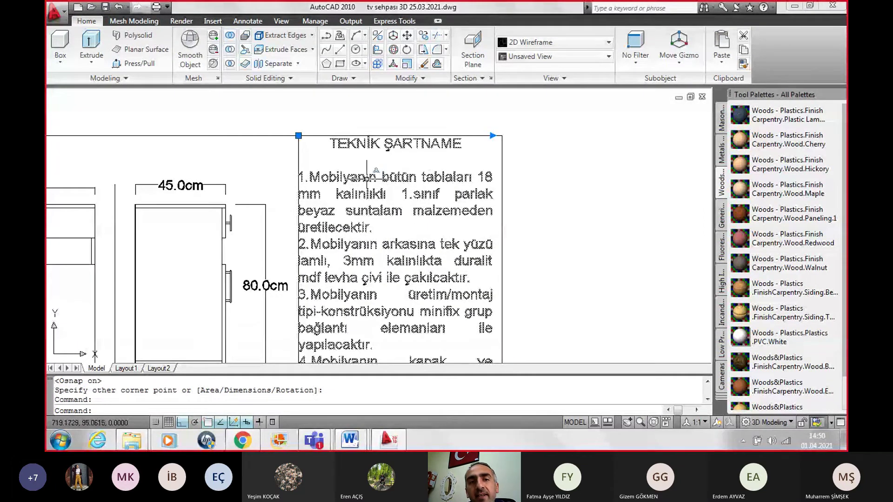
key(Escape)
key(Escape)
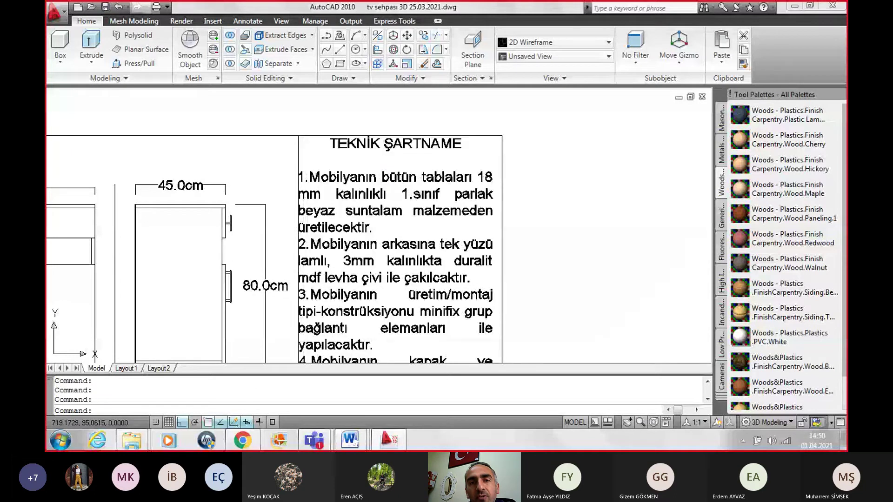
scroll(514, 211, down, 4)
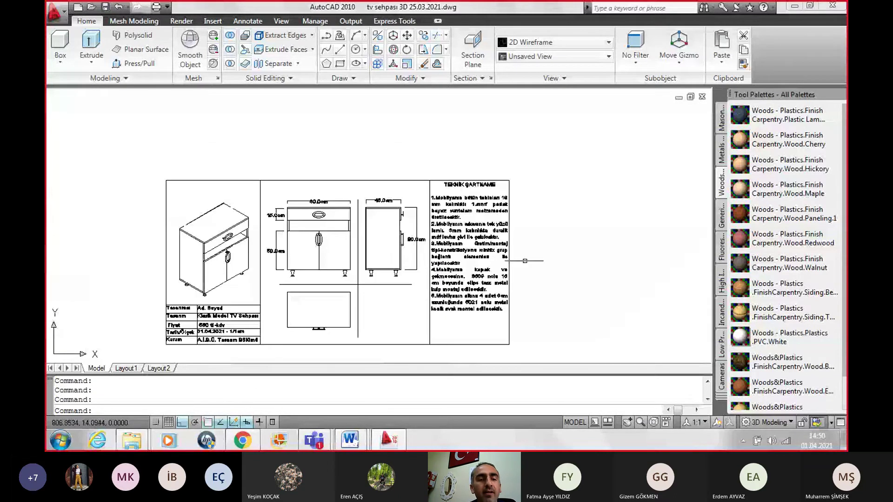
key(Escape)
middle_drag(584, 249, 629, 220)
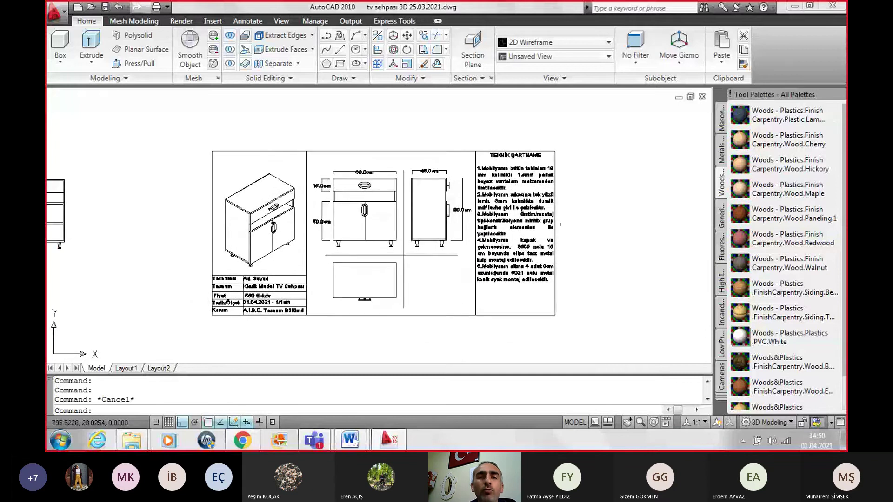
scroll(383, 240, up, 2)
middle_drag(437, 270, 439, 292)
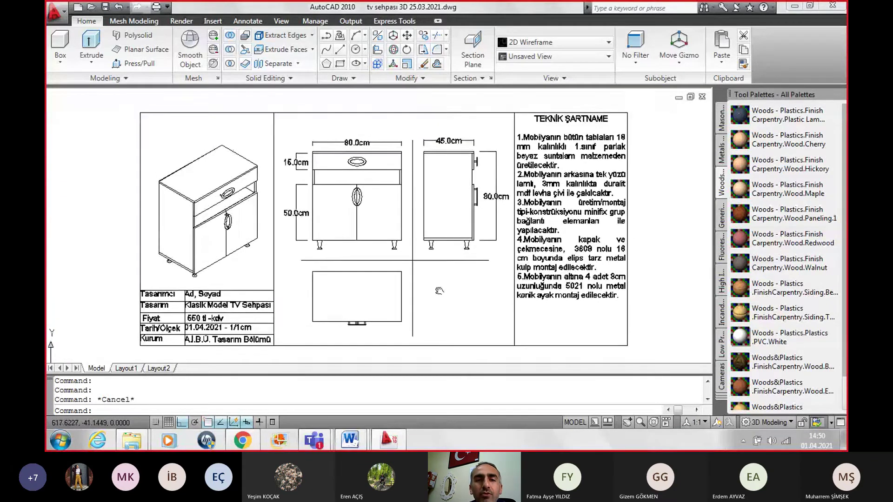
key(ctrl+s)
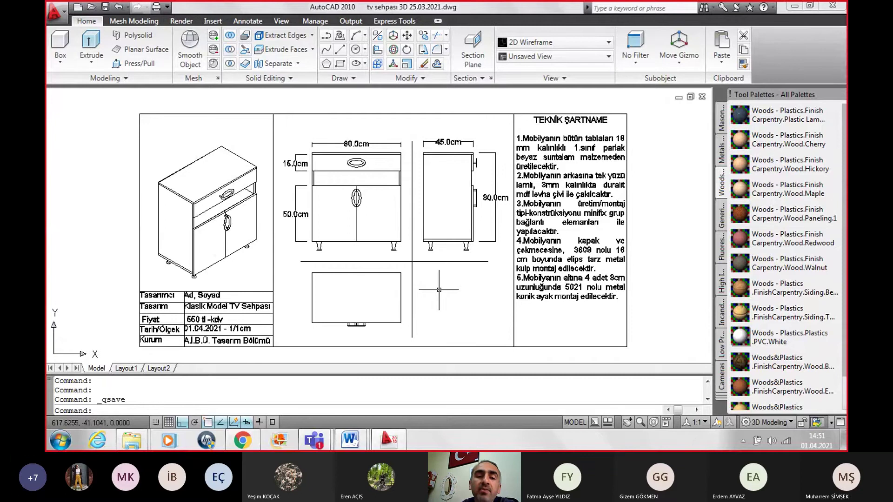
Step: Switch to the 'tv sehpası projesi' Word report from the taskbar
click(401, 395)
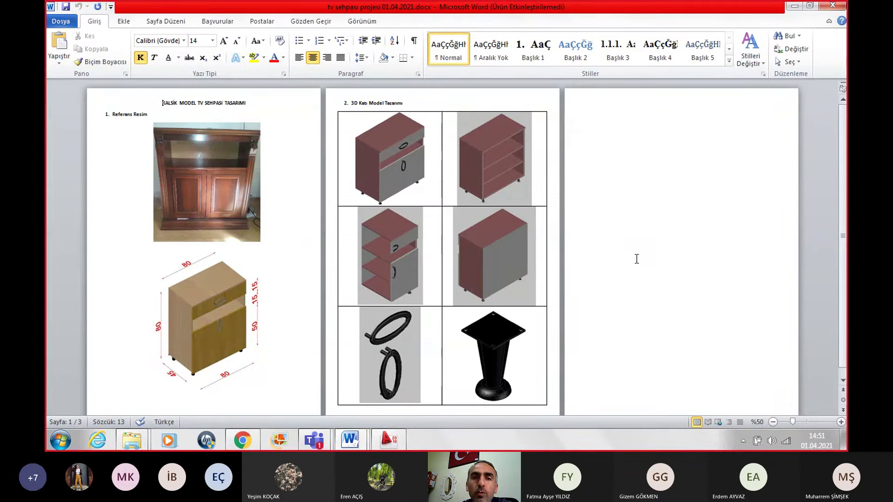
Step: Zoom the report out to see all pages, then back to 100%
click(773, 422)
click(772, 425)
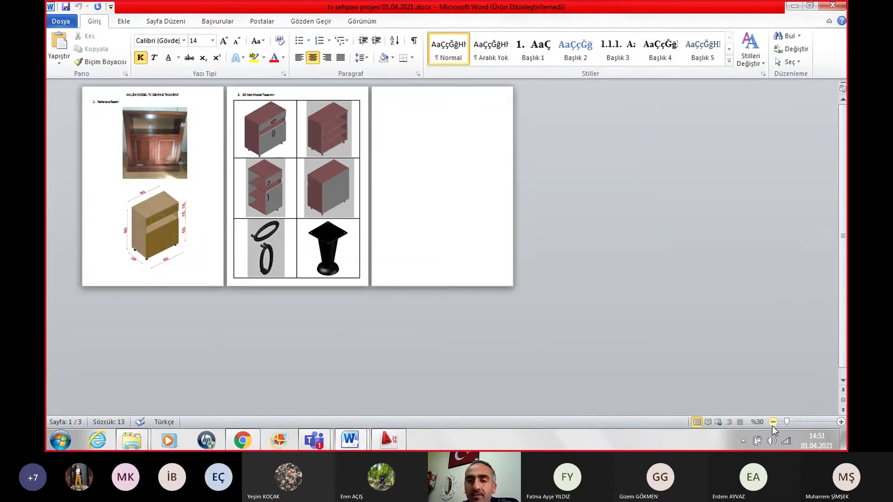
double_click(772, 422)
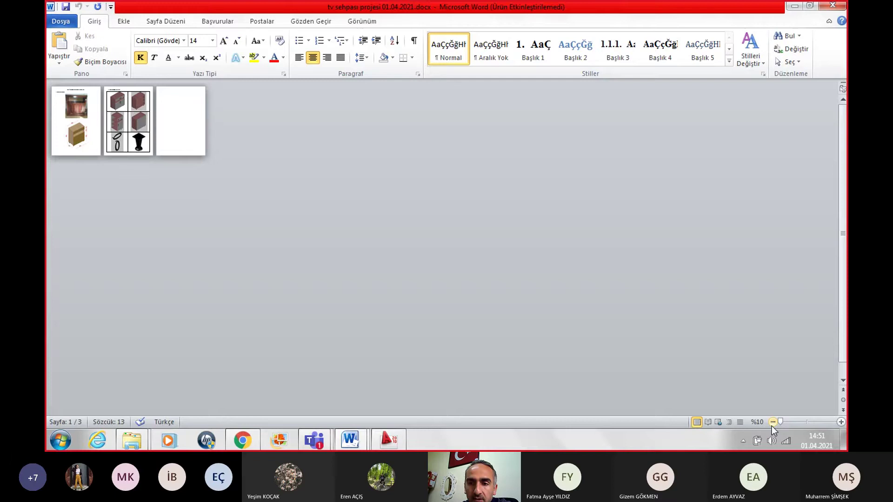
double_click(841, 421)
double_click(841, 422)
click(840, 421)
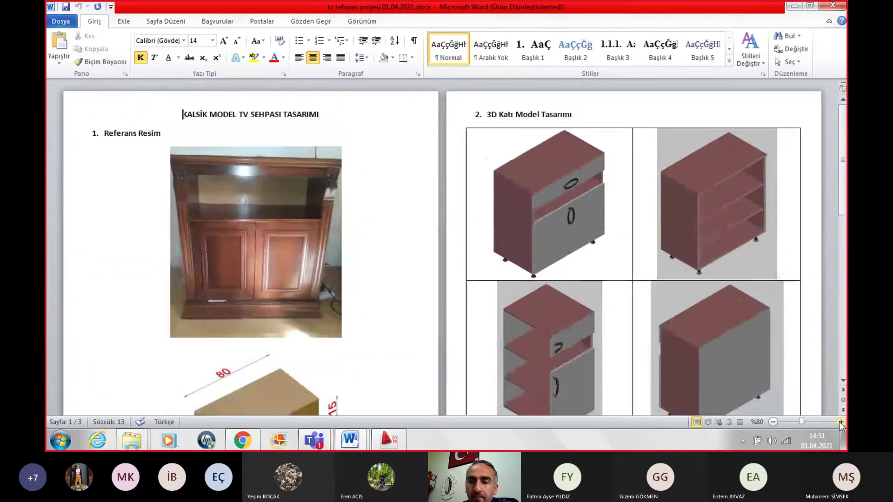
click(841, 422)
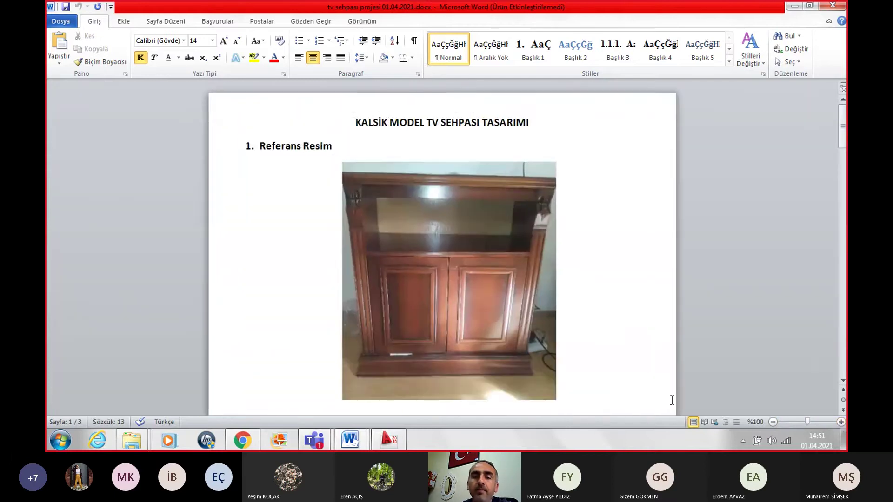
Step: Scroll down to the blank third page and place the cursor there
scroll(579, 365, down, 5)
scroll(586, 360, down, 7)
scroll(586, 361, down, 3)
scroll(309, 279, down, 4)
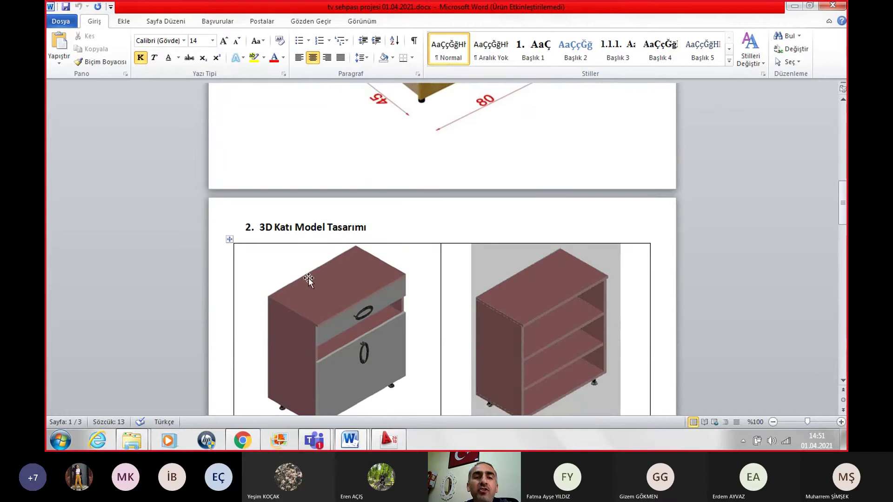
scroll(345, 227, down, 1)
scroll(344, 227, down, 8)
scroll(348, 226, down, 9)
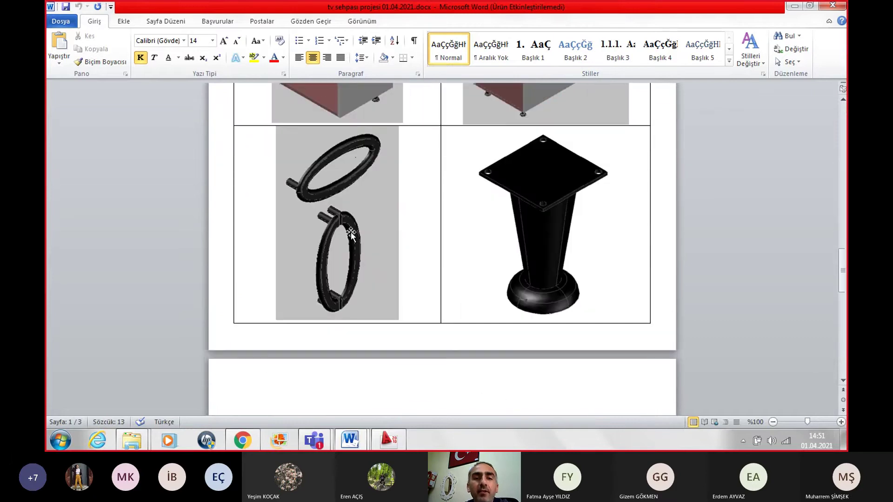
scroll(351, 236, down, 4)
click(278, 278)
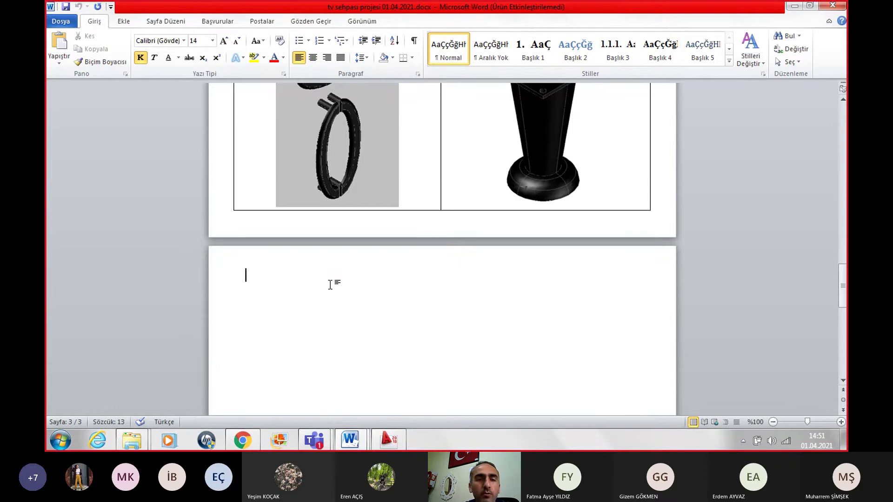
Step: Type the heading '3. 2D Drafting Tasarımı/Projesi' on page three
key(BackSpace)
text(3.)
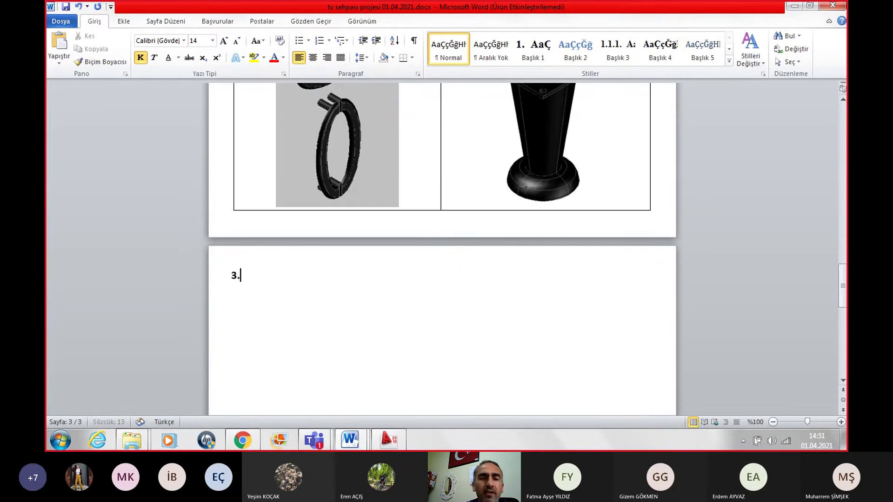
text( ‘)
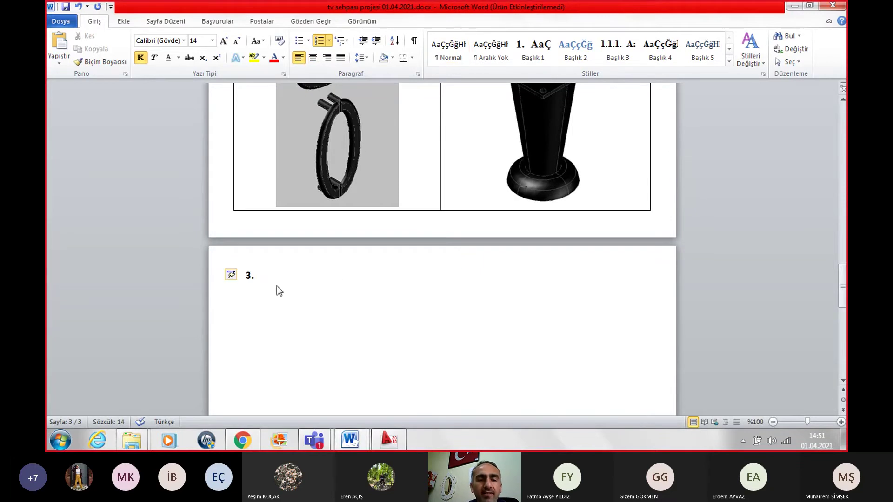
text(D)
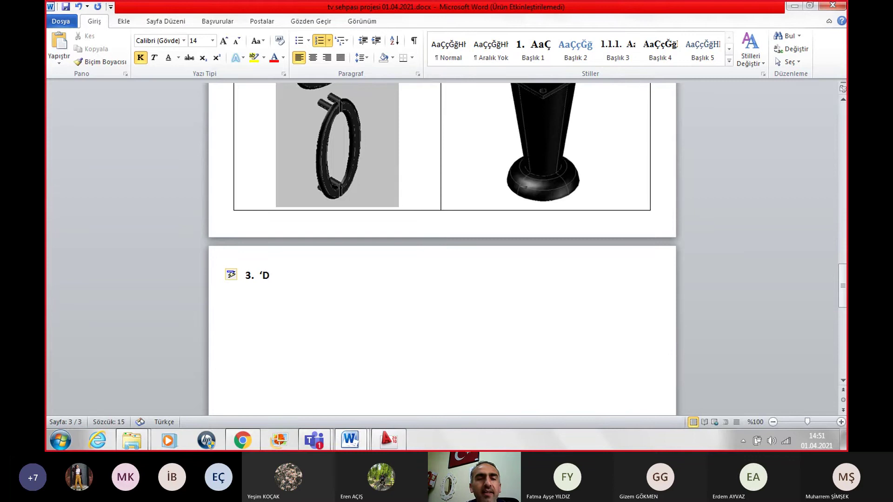
key(BackSpace)
key(BackSpace)
text(2)
key(Up)
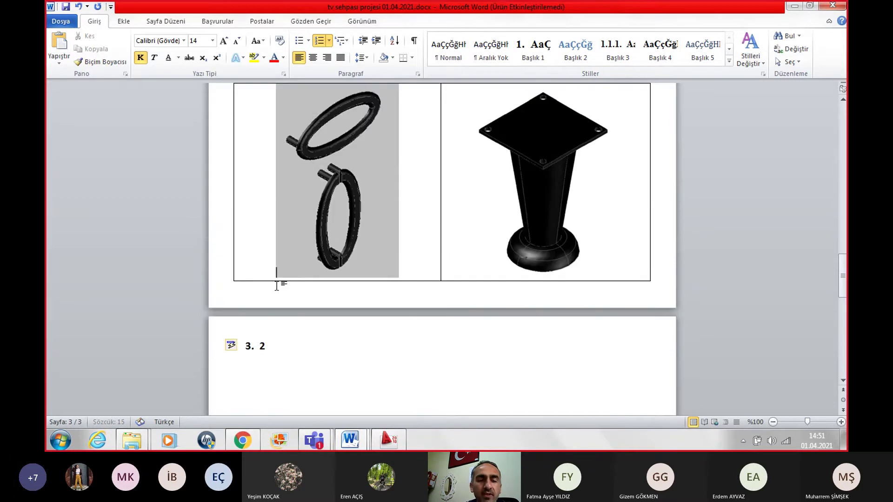
text(d)
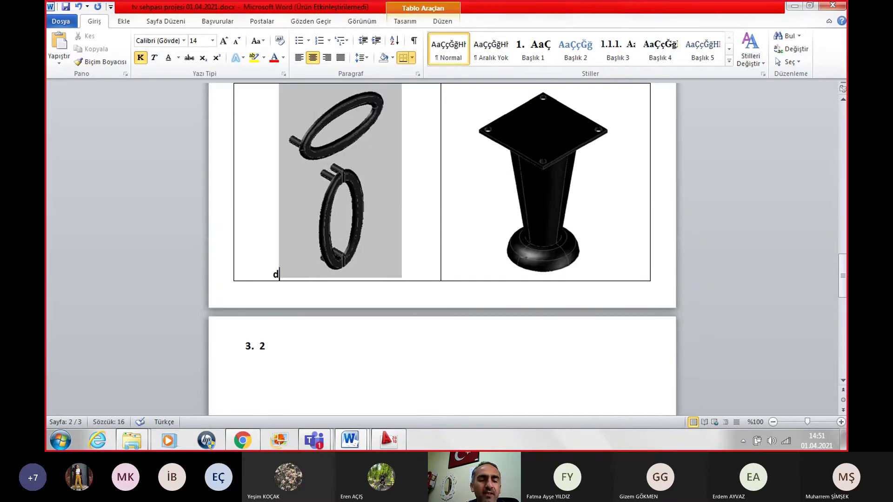
key(ctrl+z)
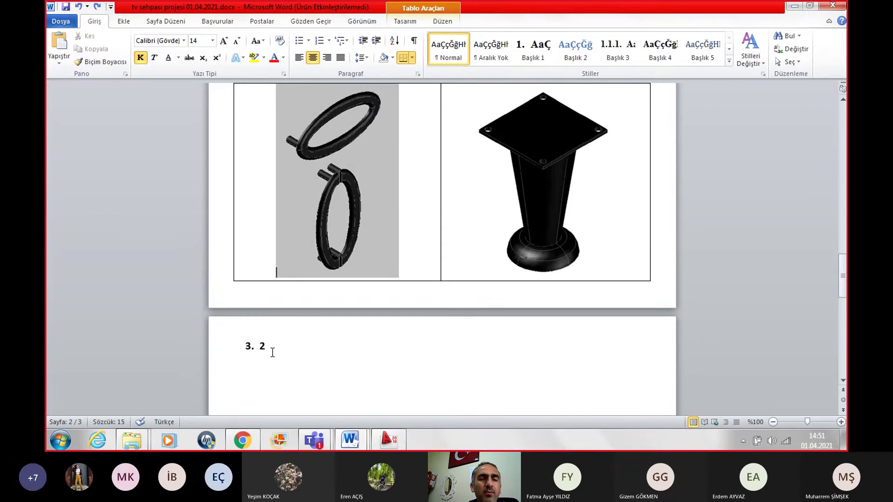
click(275, 353)
text(D)
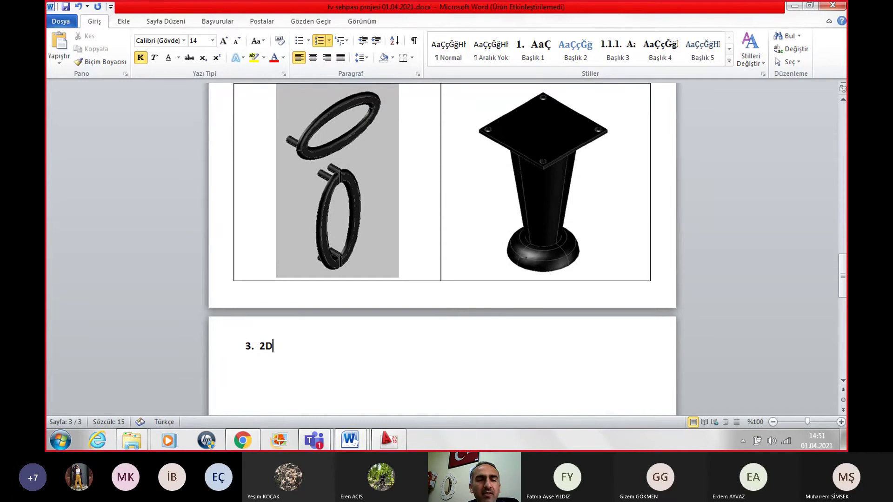
text( Draf)
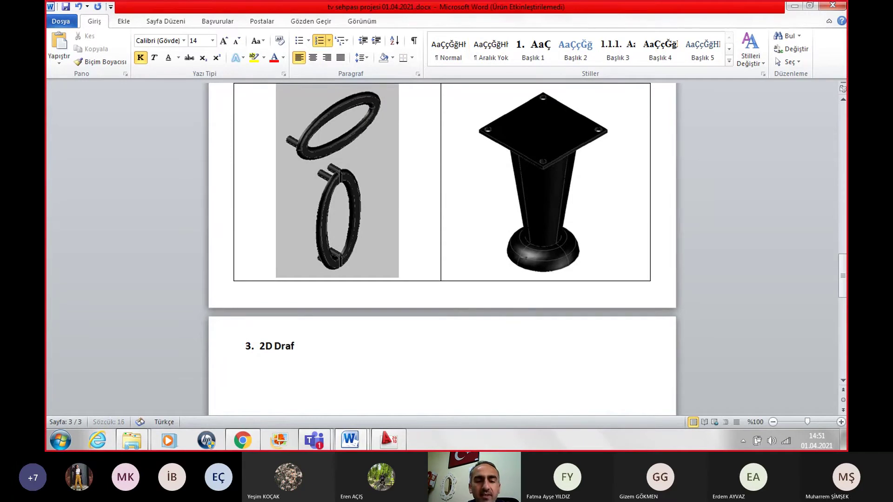
text(tin)
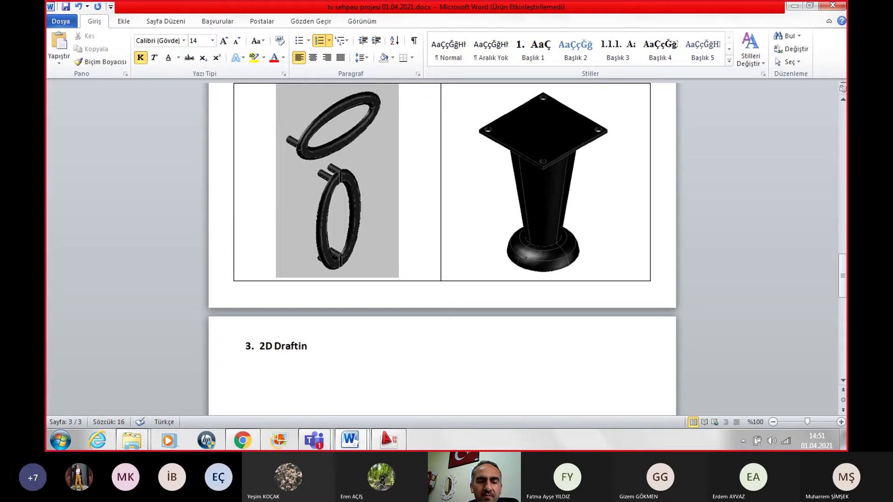
text(g)
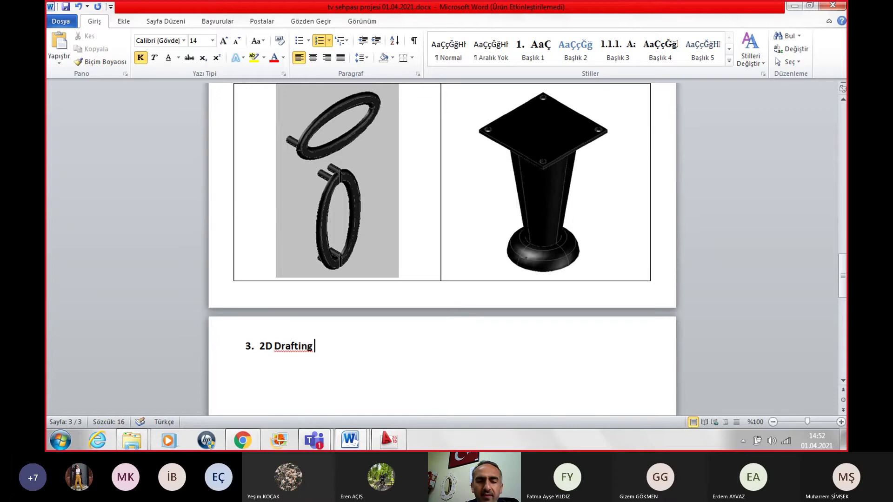
text( Tasarı)
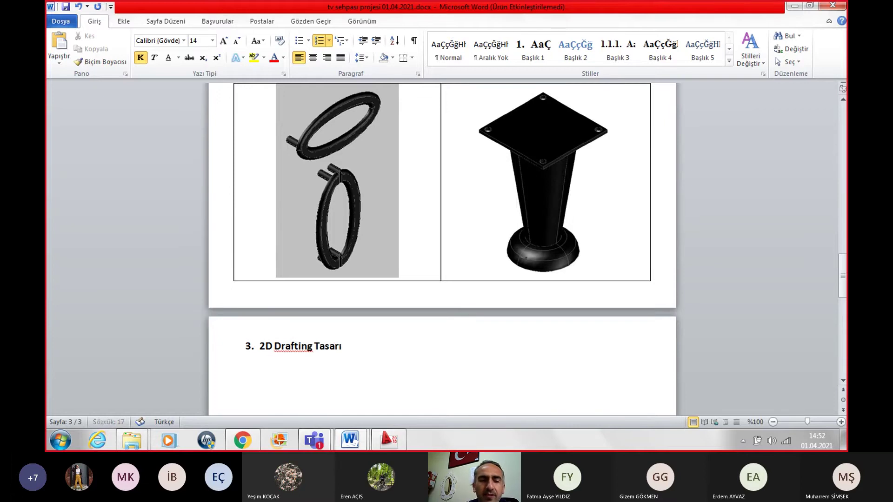
text(mı/)
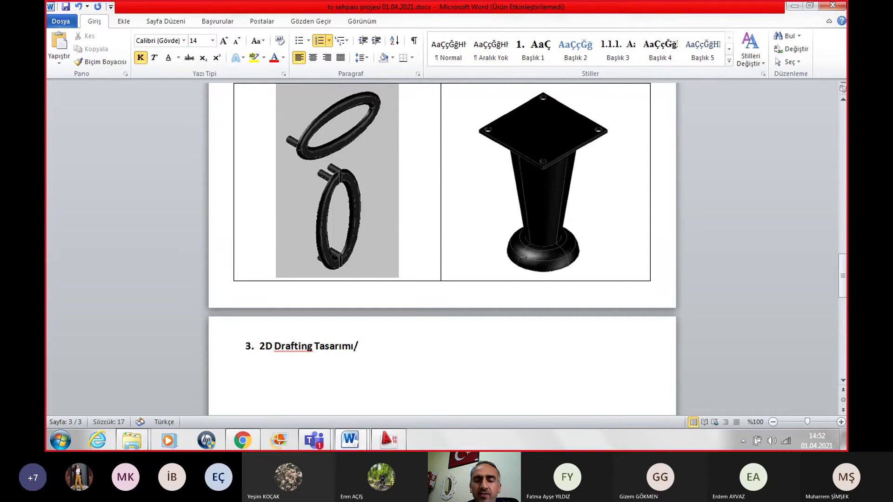
text(Projesi)
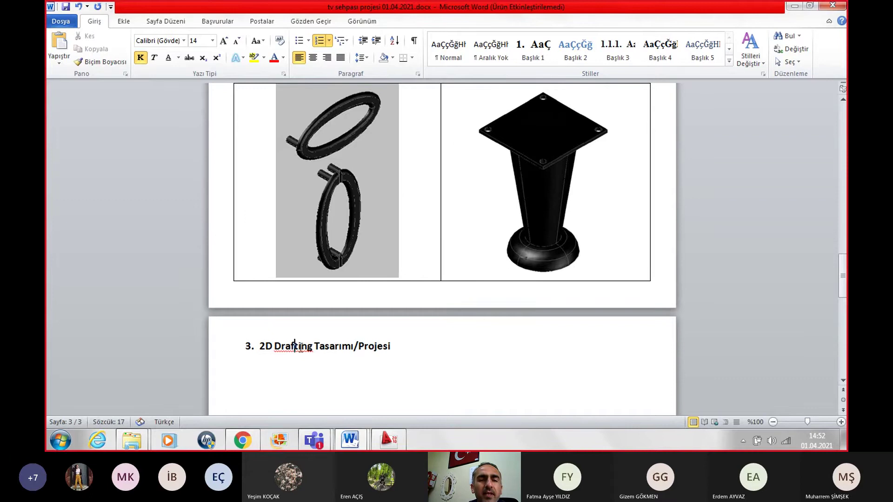
right_click(300, 346)
click(453, 363)
Step: Add an empty, unnumbered paragraph below the heading
scroll(421, 357, down, 1)
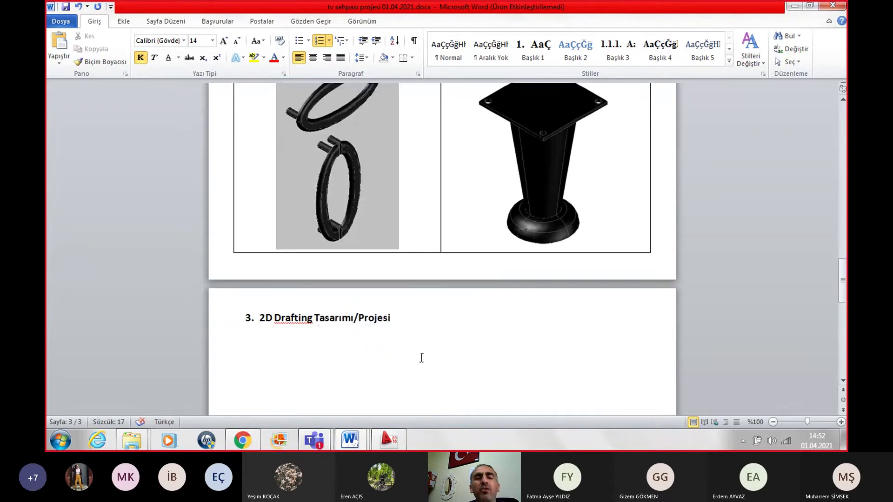
scroll(421, 358, down, 1)
scroll(422, 358, down, 2)
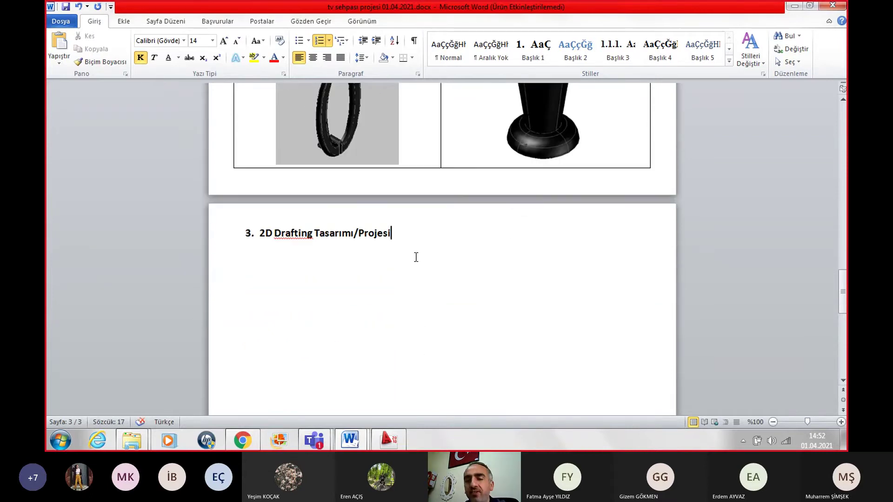
key(Return)
key(BackSpace)
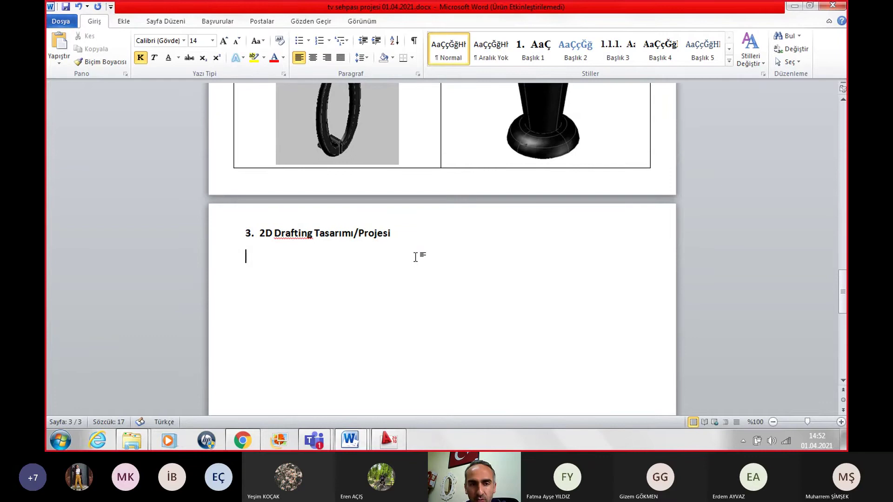
click(391, 439)
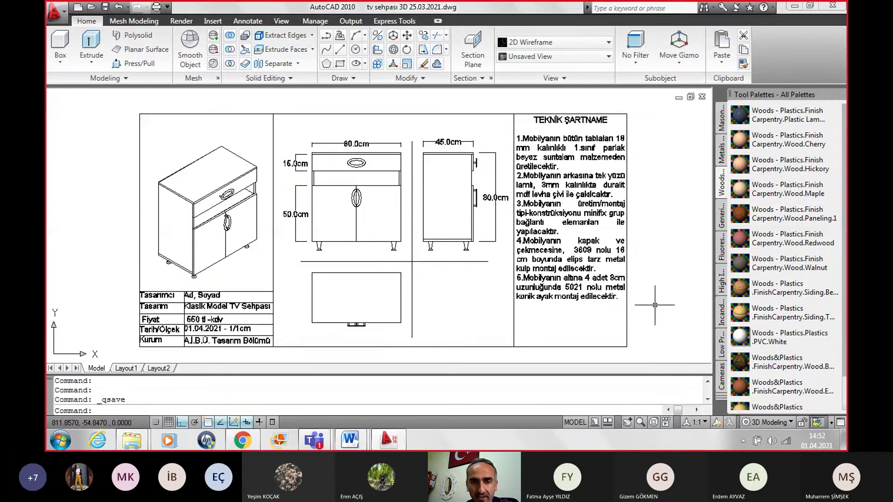
Step: Plot to PublishToWeb JPG.pc3 with the Sun Hi-Res 1600 x 1280 paper size
scroll(655, 305, down, 3)
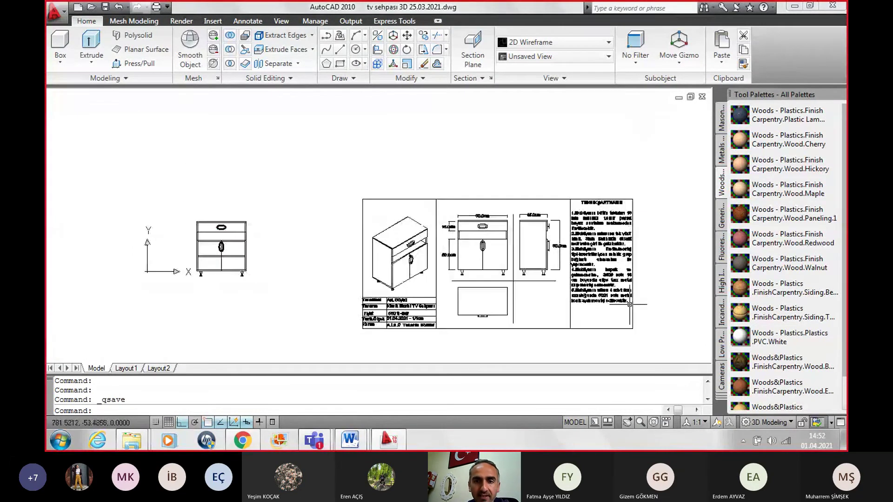
mouse_move(656, 302)
middle_down()
mouse_move(581, 272)
mouse_move(605, 276)
middle_up()
scroll(582, 272, up, 2)
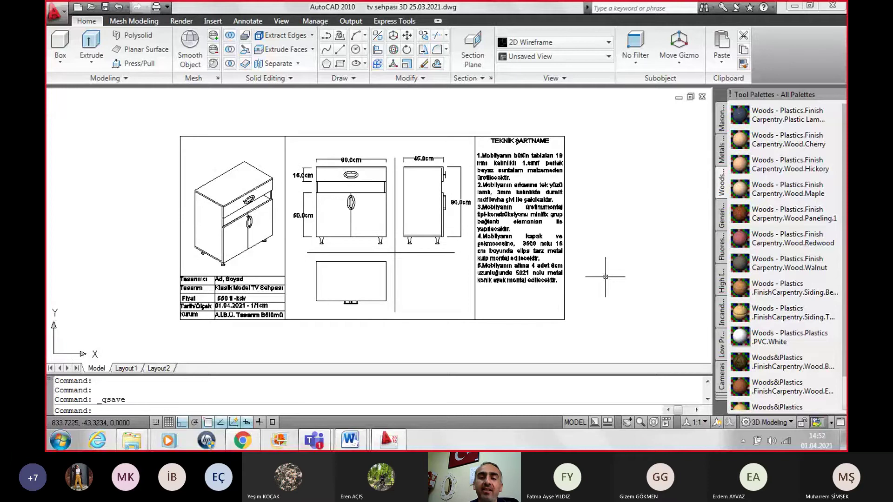
key(Return)
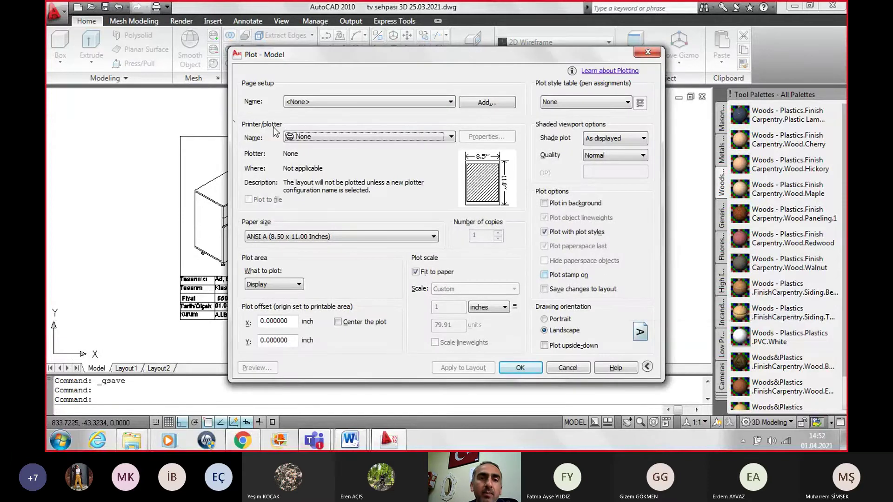
click(302, 136)
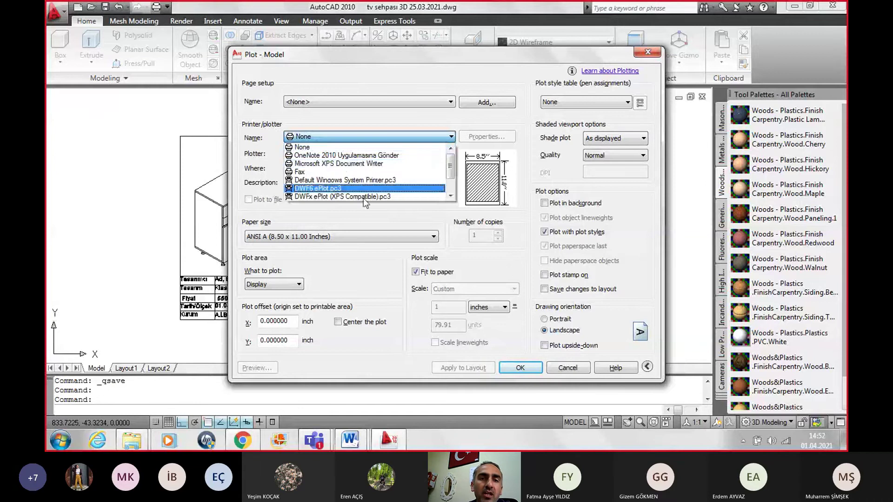
click(347, 190)
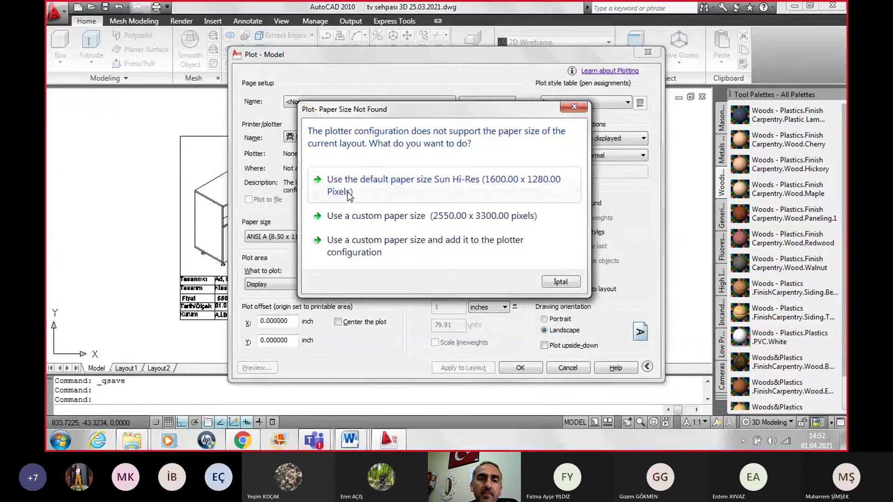
click(479, 182)
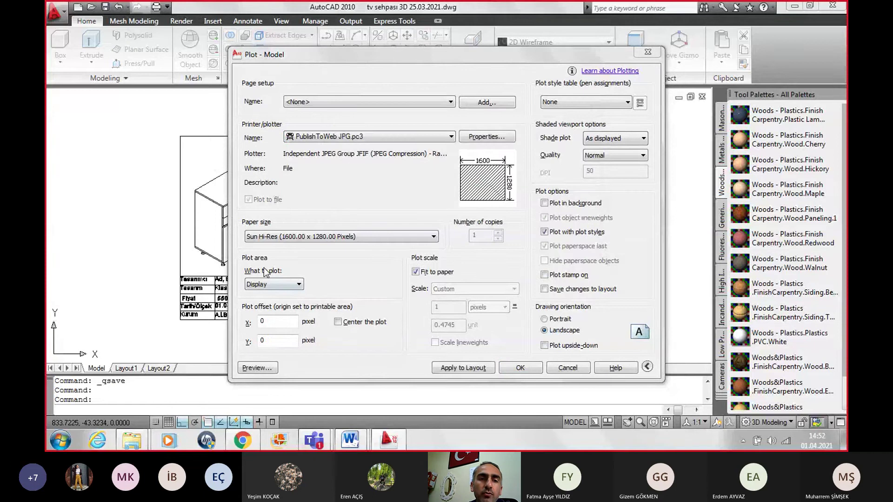
Step: Plot a window around the sheet, centred and landscape, and preview it
click(283, 285)
click(274, 320)
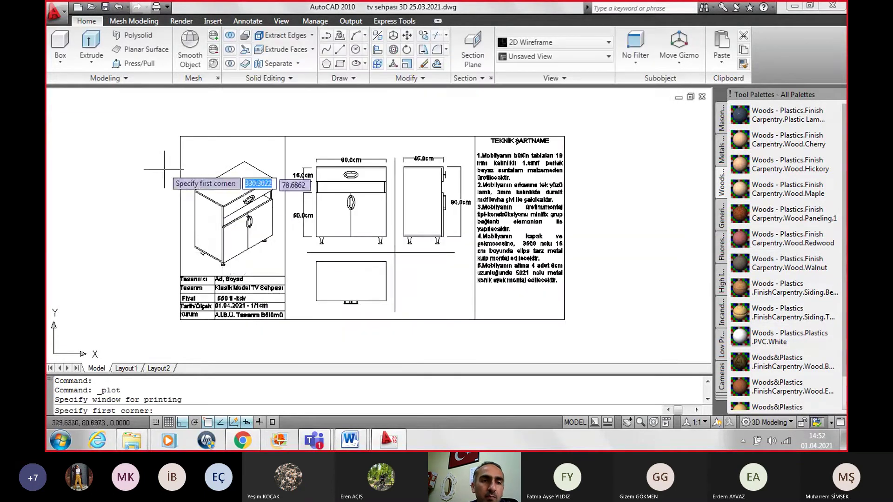
click(169, 129)
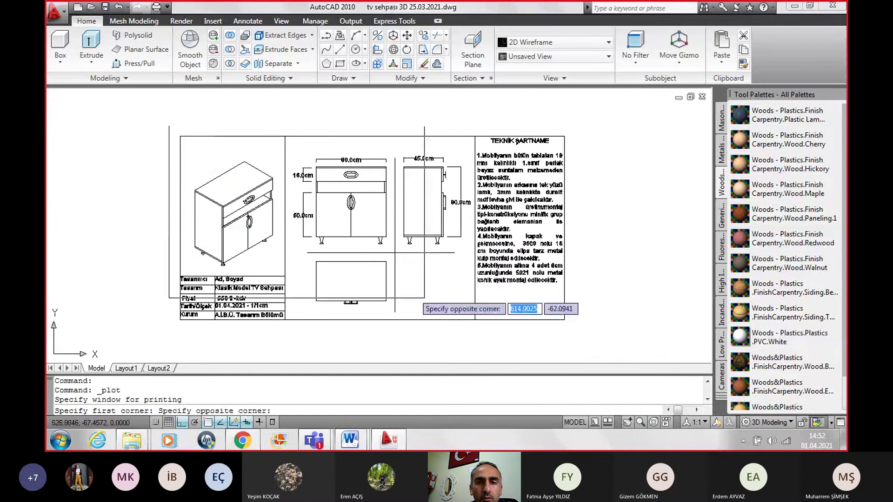
click(573, 330)
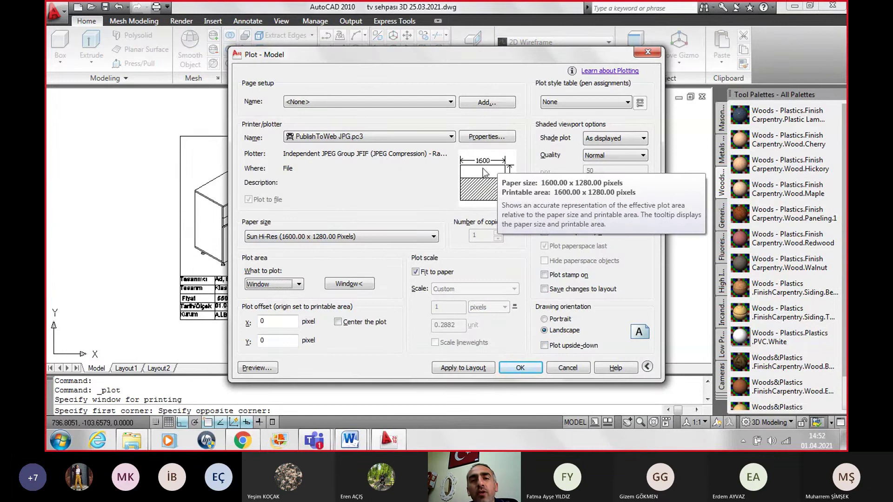
click(344, 324)
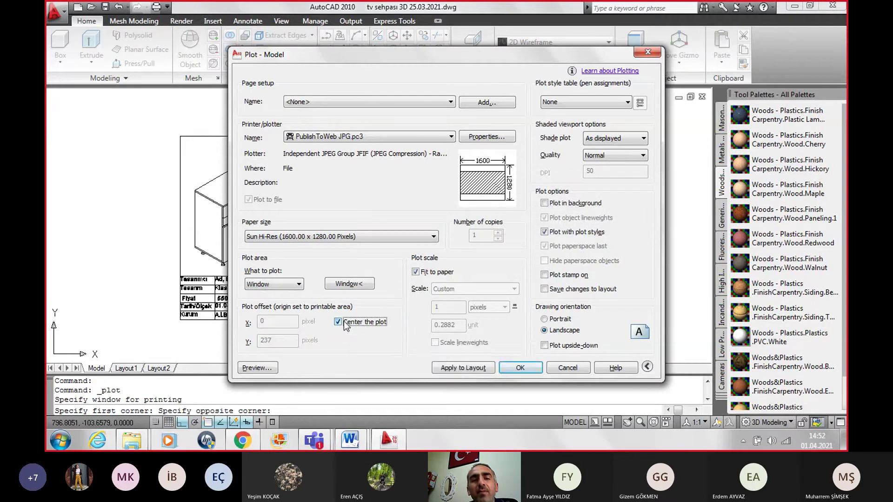
click(544, 319)
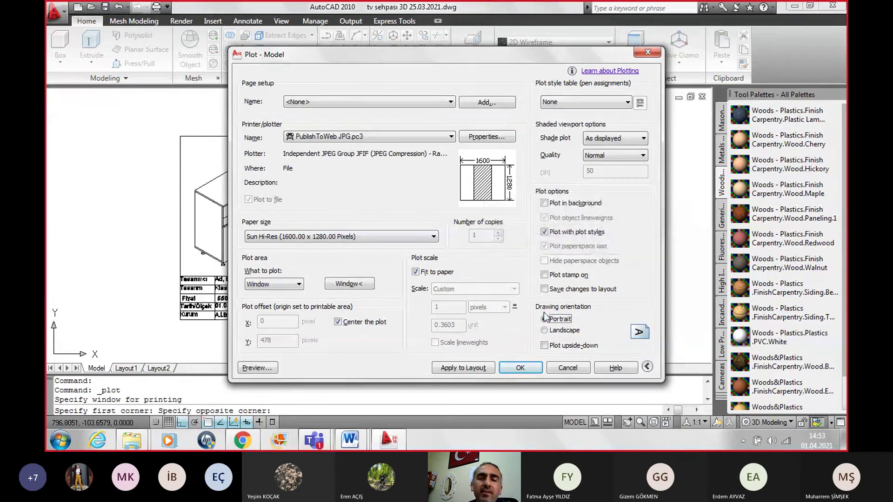
click(551, 331)
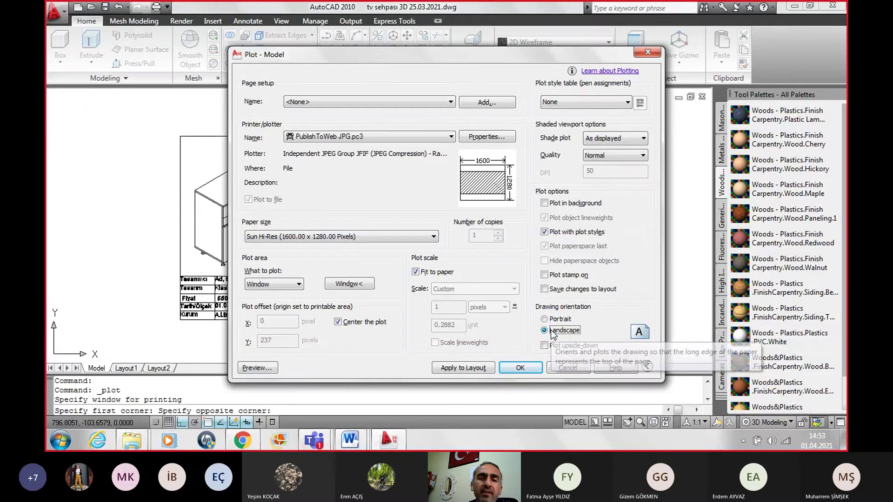
click(258, 368)
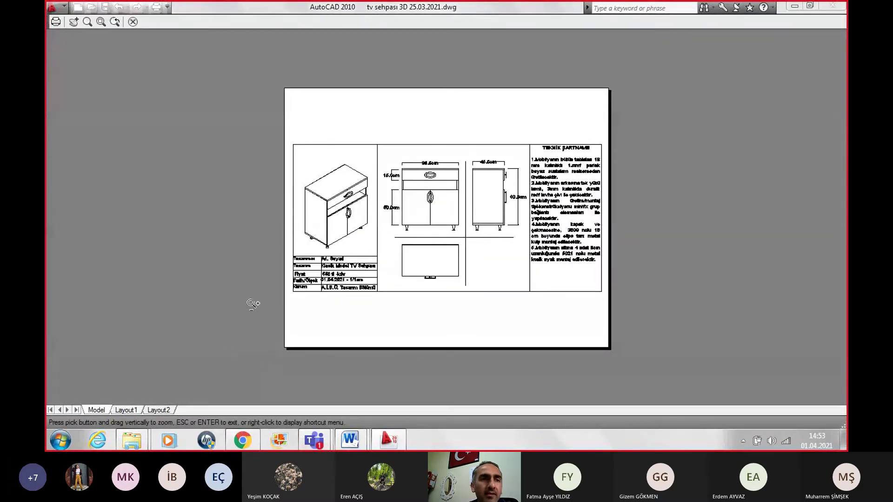
Step: Save the plot in UZAKTAN EĞİTİM DERSLERİ > BİLGİSAYAR DESTEKLİ TASARIM, prefixing the name with 4
key(Escape)
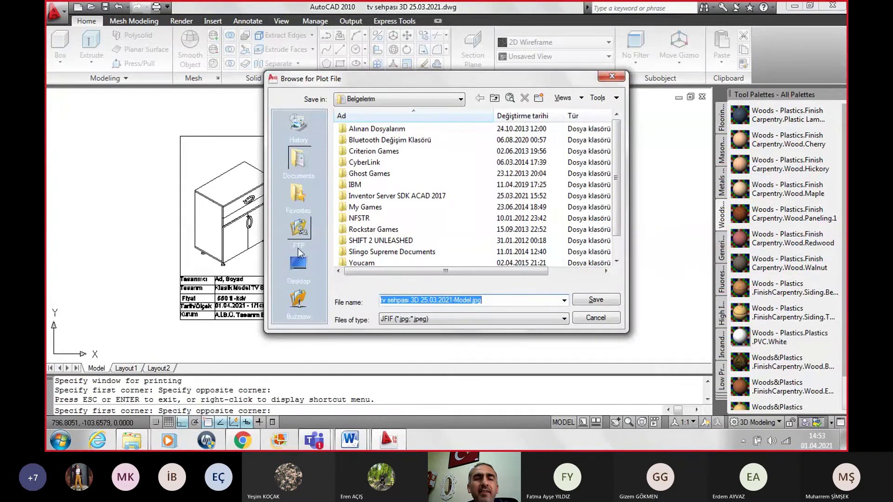
click(298, 263)
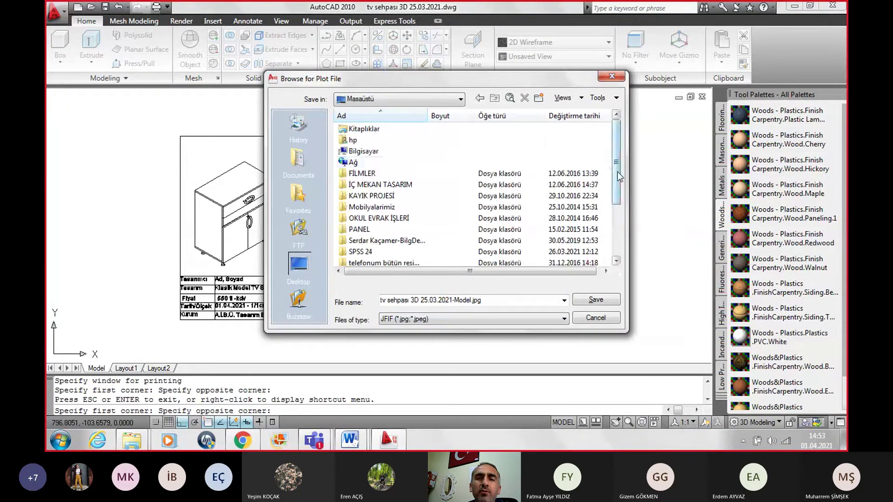
drag(616, 174, 616, 205)
double_click(392, 232)
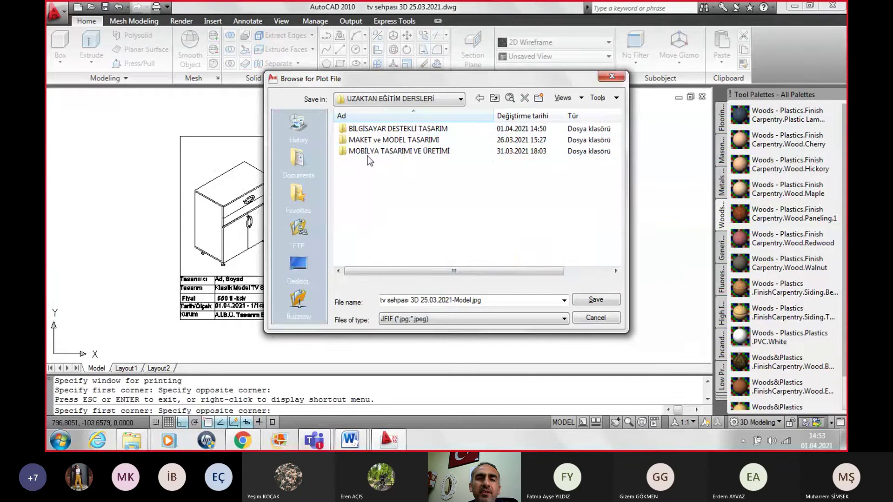
double_click(372, 129)
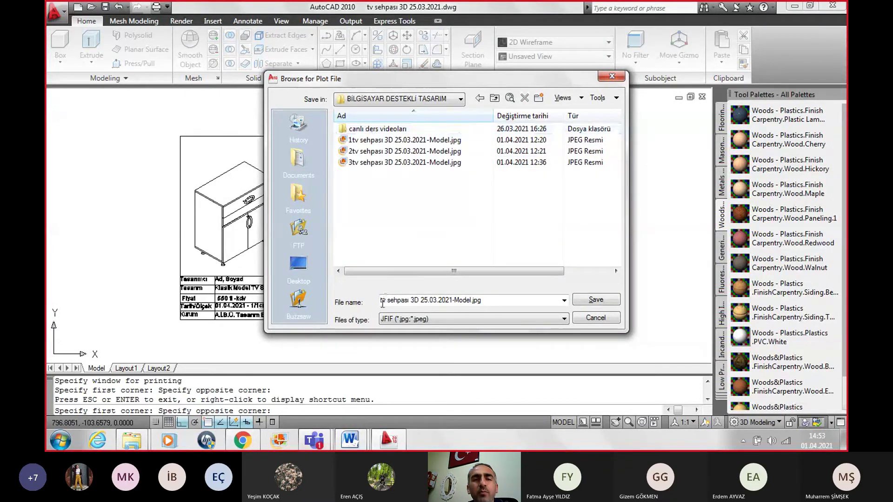
double_click(383, 303)
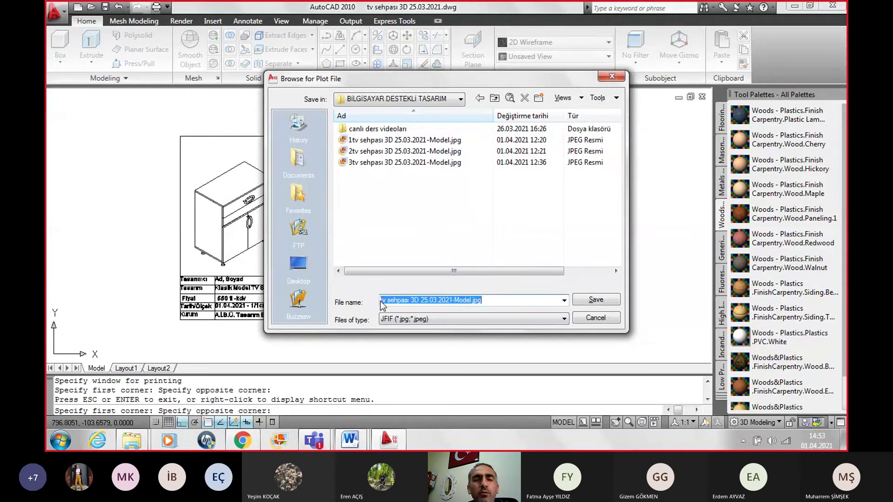
click(382, 302)
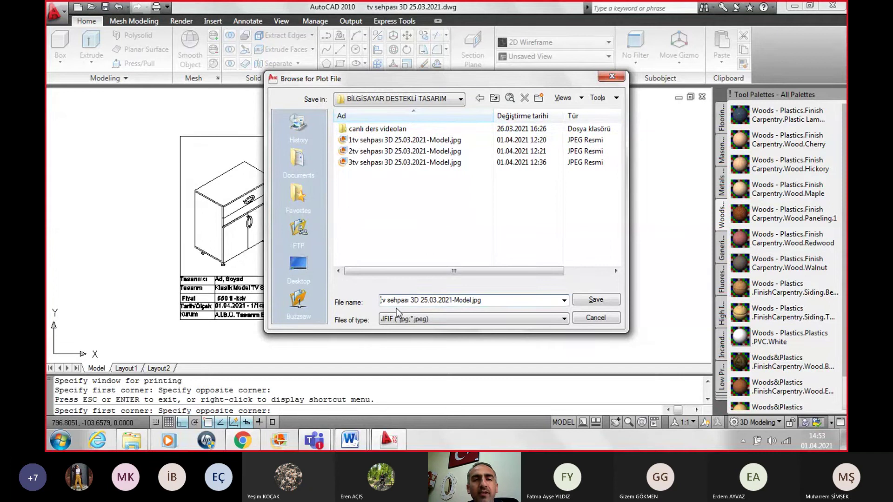
text(4)
click(596, 301)
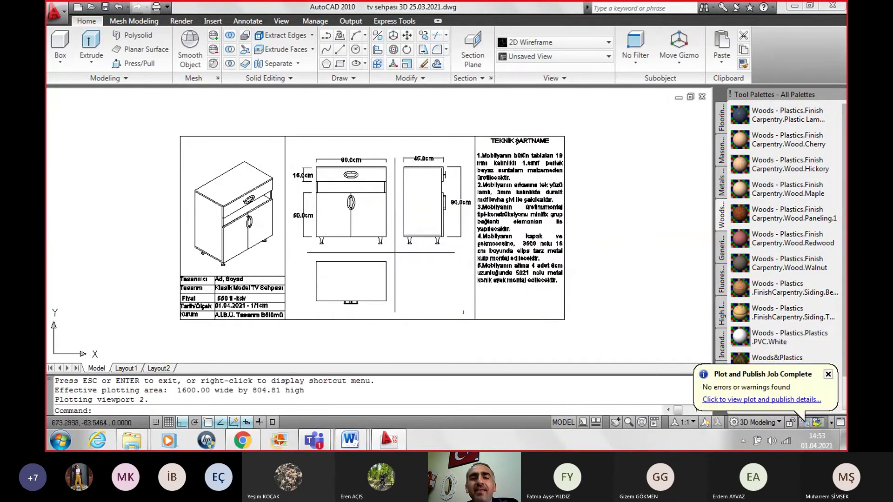
mouse_move(131, 440)
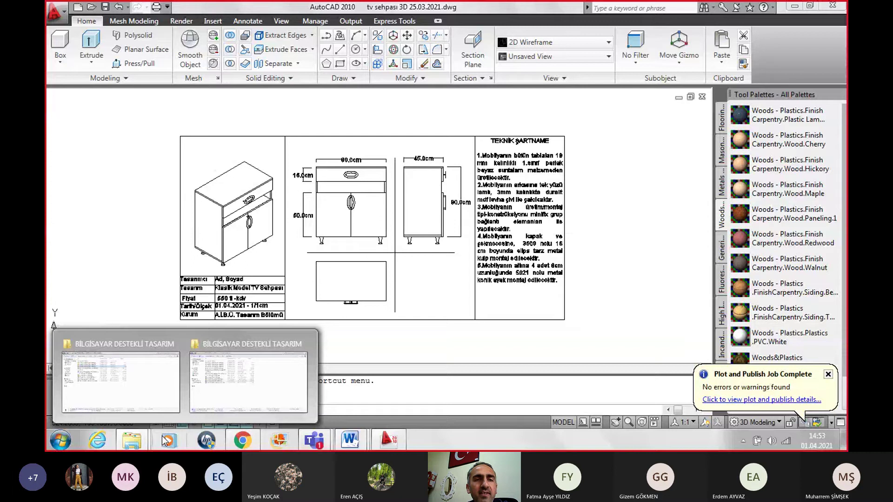
click(154, 381)
Step: View the 4tv JPG in Photo Gallery, copy the file, and return to Word
double_click(180, 127)
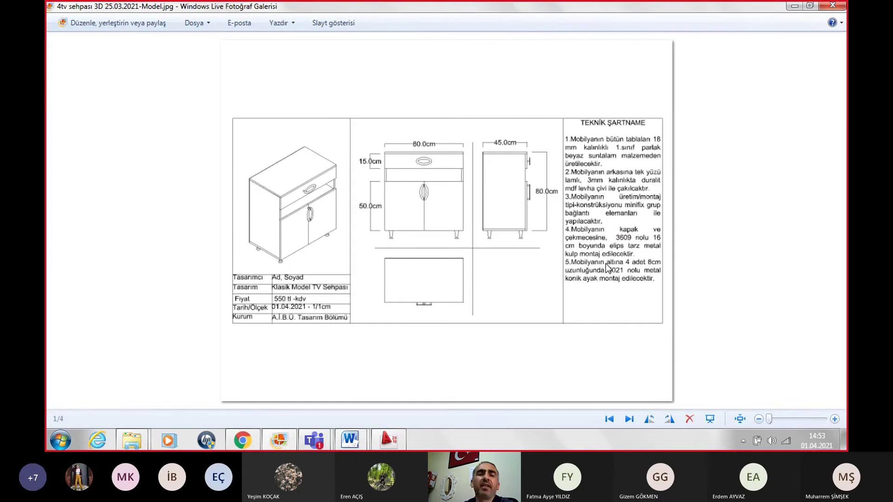
click(832, 5)
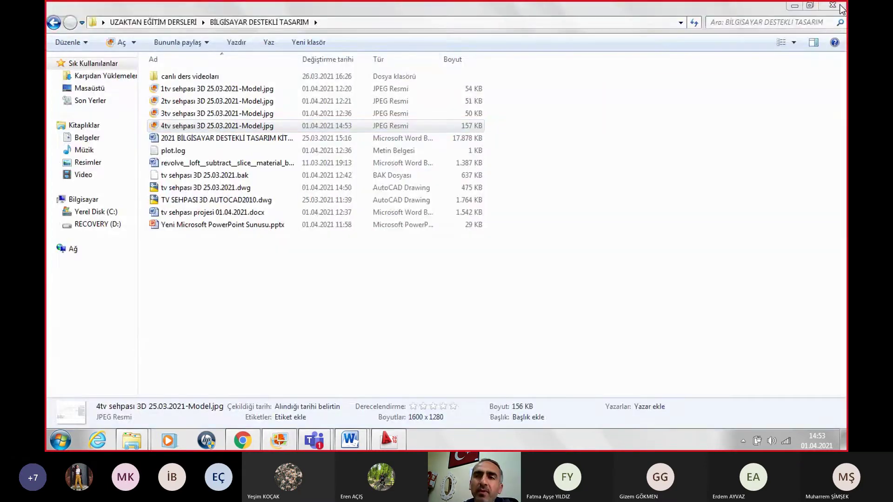
double_click(181, 126)
right_click(181, 126)
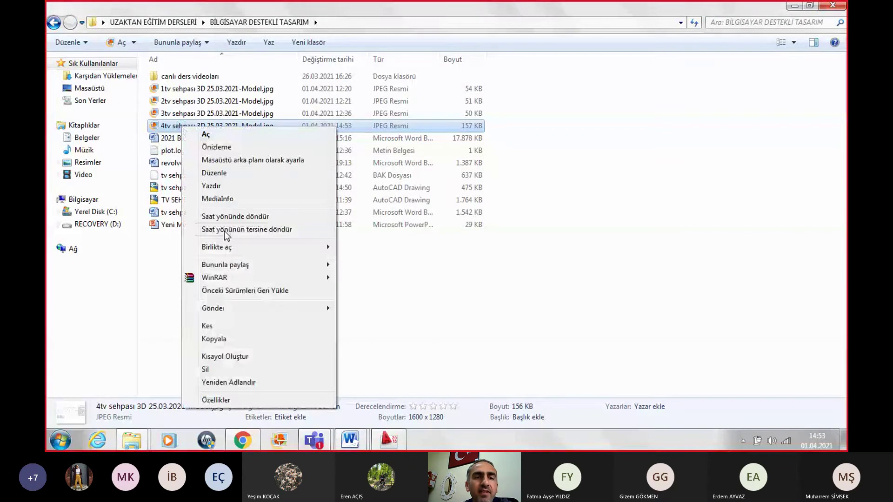
click(230, 339)
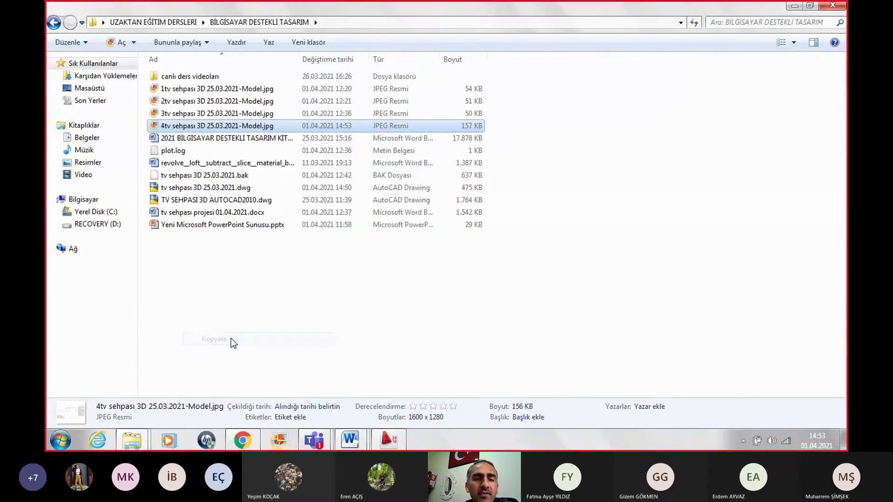
click(352, 442)
Step: Paste the drafting sheet image into the Word report below the page-three heading
click(417, 390)
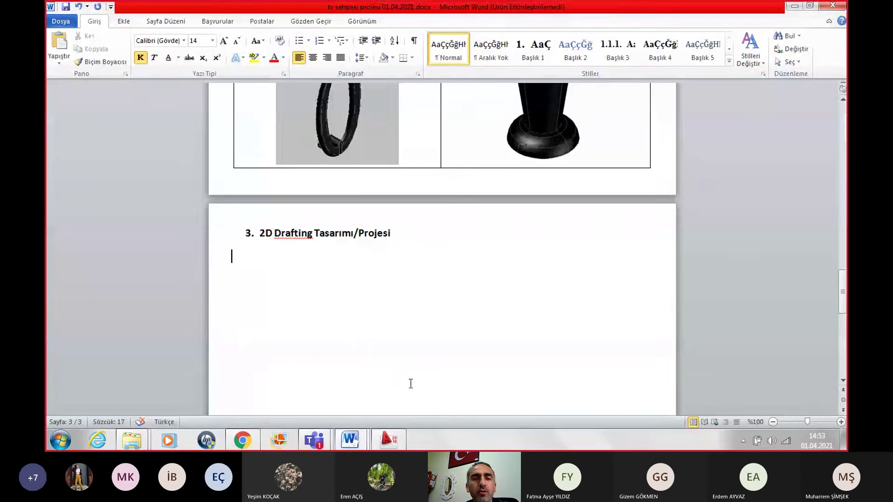
key(ctrl+v)
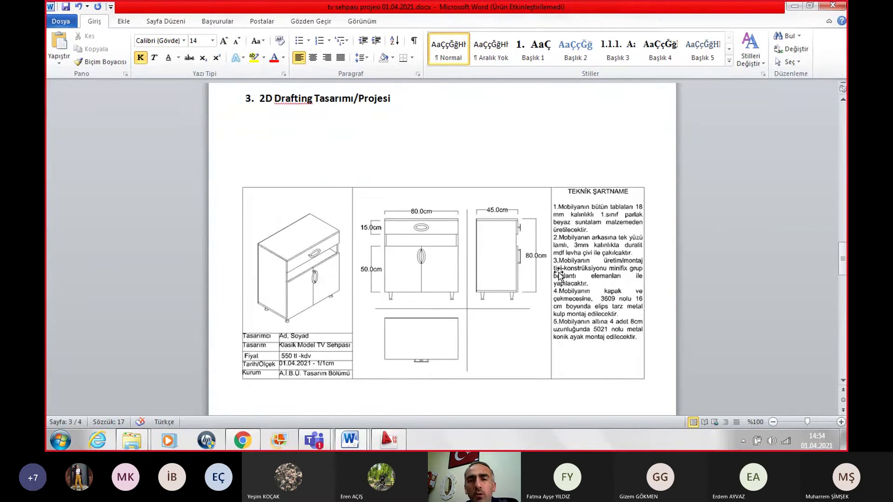
scroll(559, 275, up, 1)
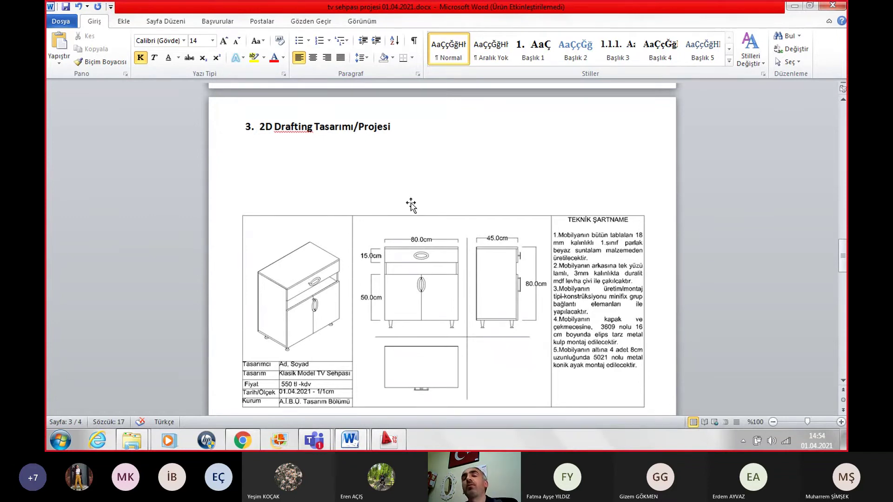
scroll(565, 323, down, 2)
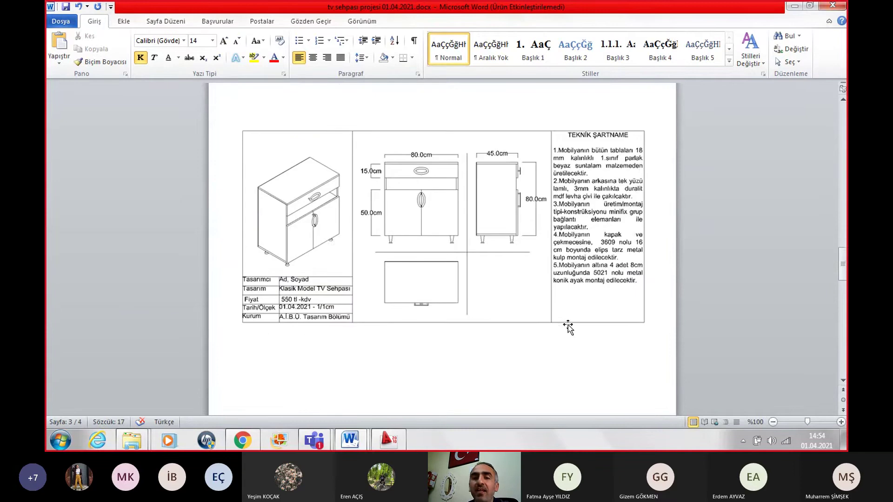
scroll(565, 321, down, 4)
scroll(425, 320, down, 2)
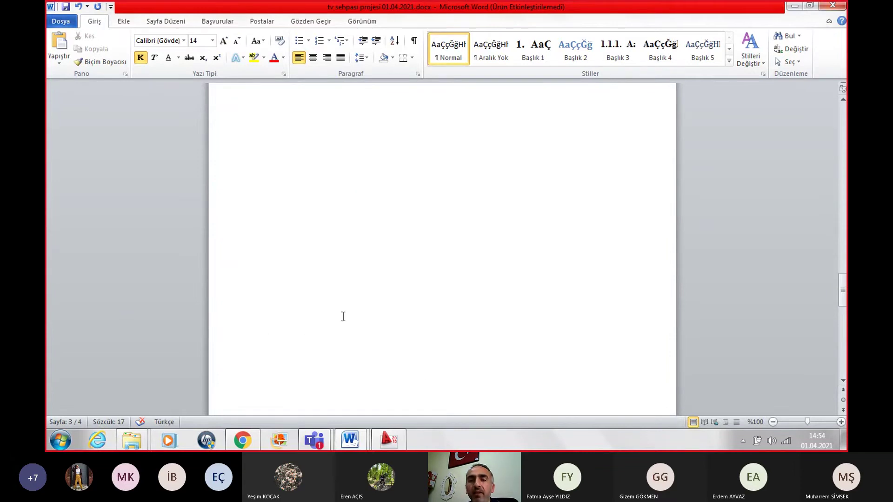
Step: From the top of page 4, switch the page orientation to landscape (Yatay)
drag(249, 310, 288, 314)
click(282, 313)
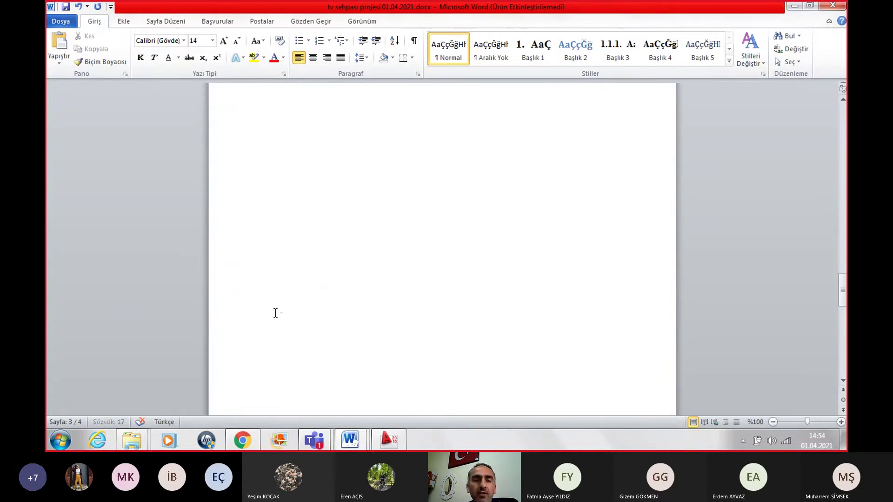
scroll(343, 259, down, 3)
scroll(343, 259, down, 1)
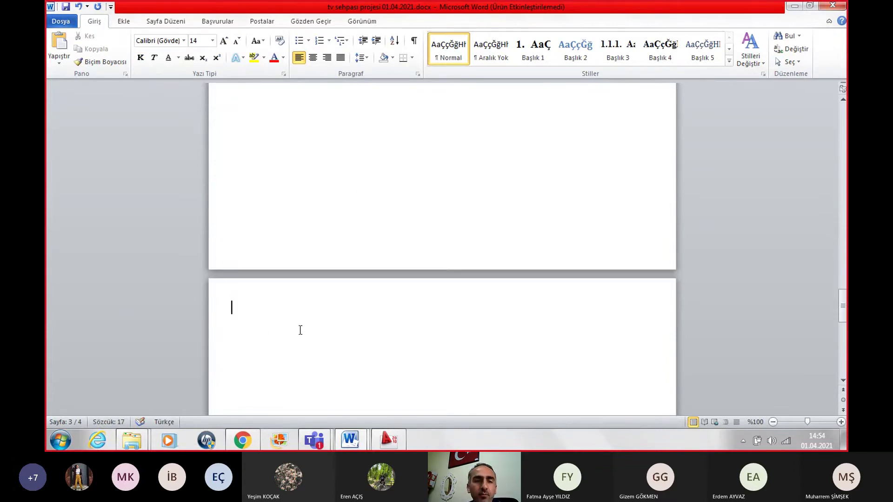
click(259, 319)
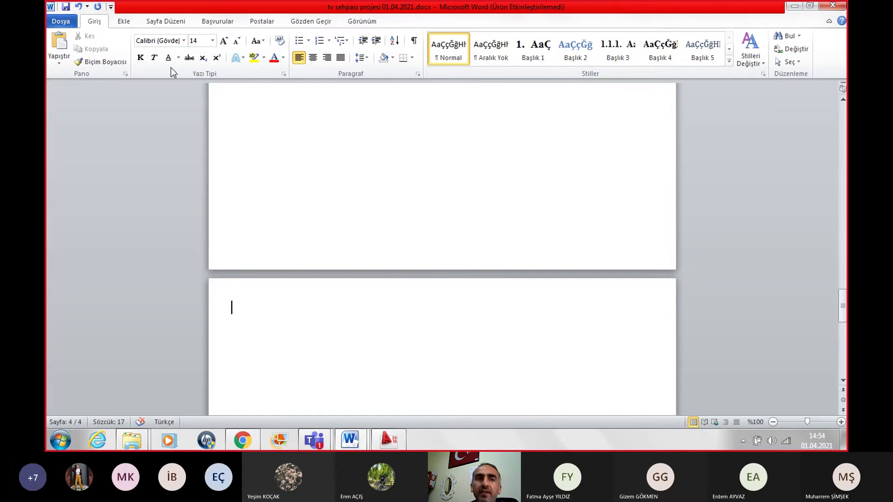
click(164, 24)
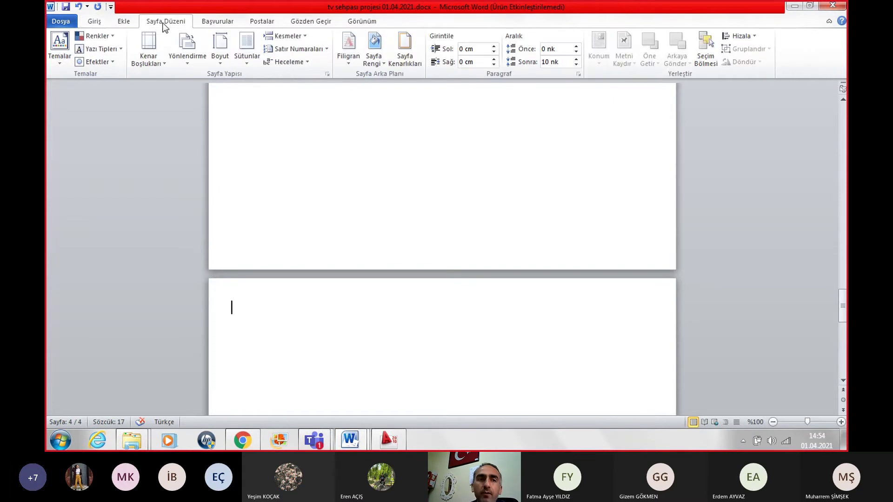
click(190, 57)
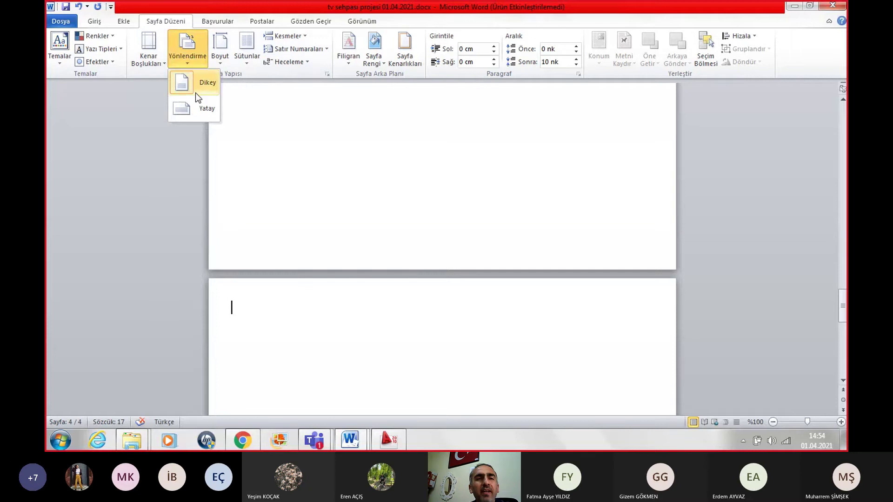
click(202, 113)
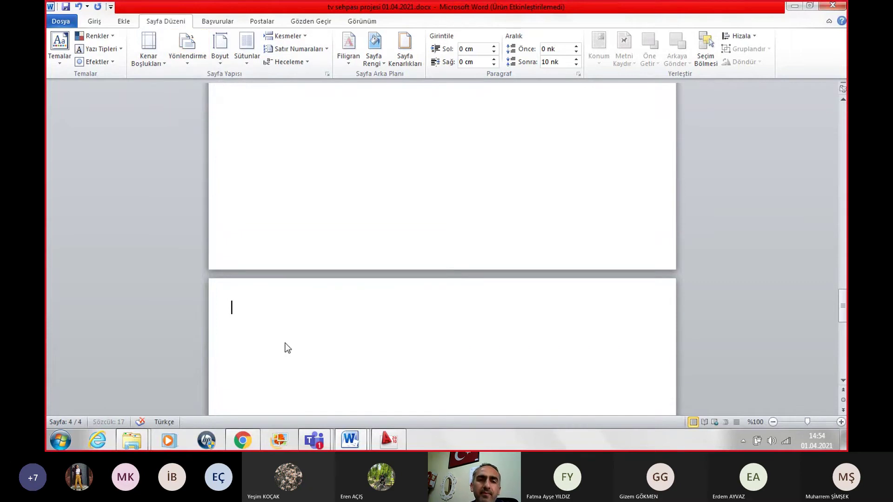
Step: Undo the landscape change, since it turned the whole document landscape
scroll(297, 319, up, 5)
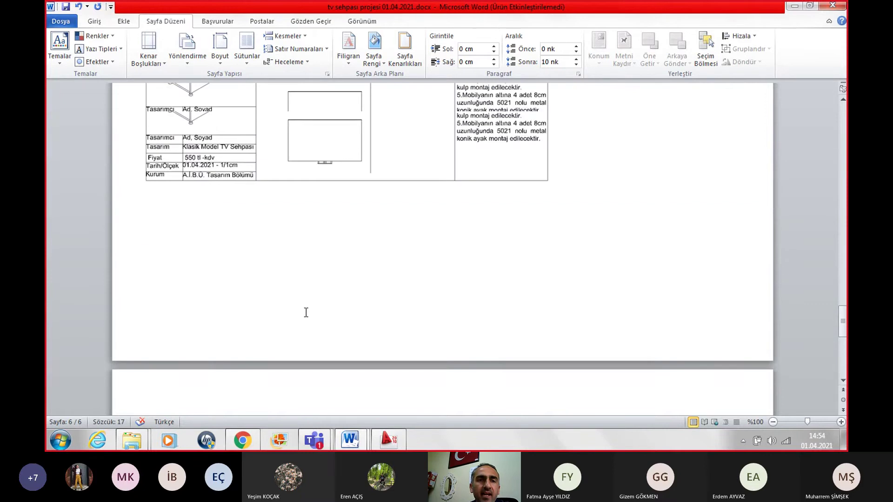
scroll(307, 313, up, 5)
scroll(308, 311, up, 5)
scroll(312, 310, up, 5)
scroll(316, 309, up, 5)
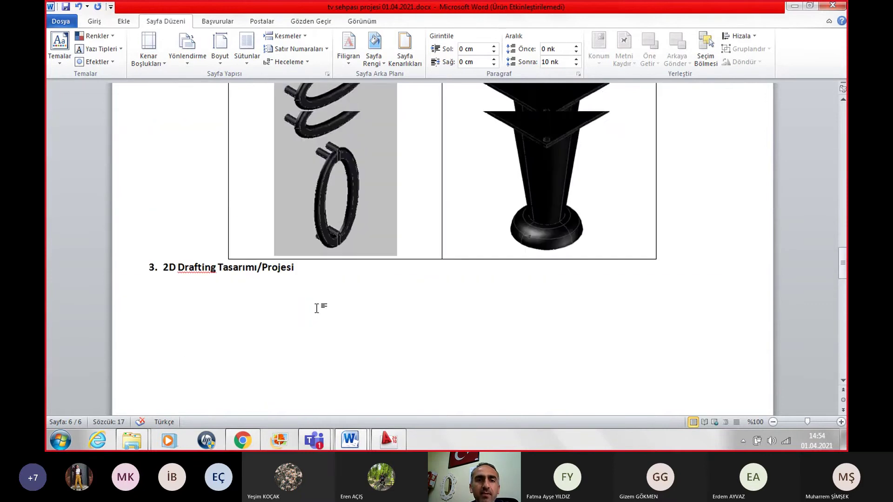
scroll(316, 309, down, 3)
key(ctrl+z)
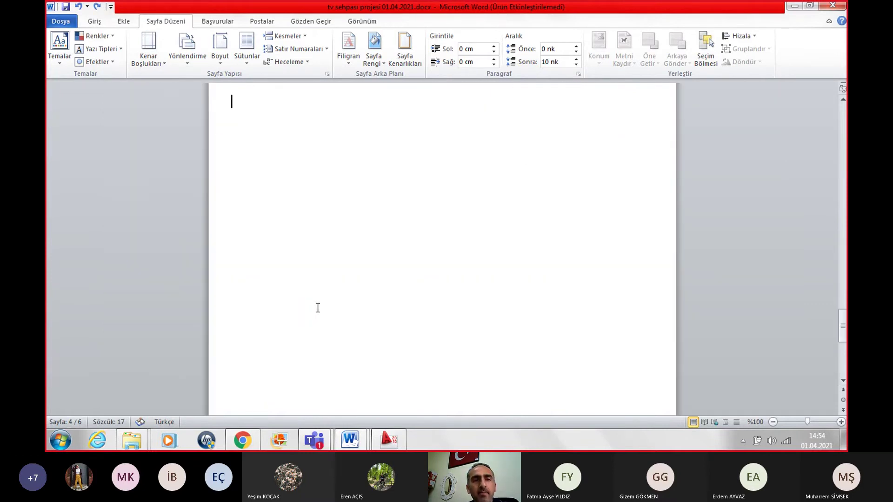
scroll(317, 307, up, 2)
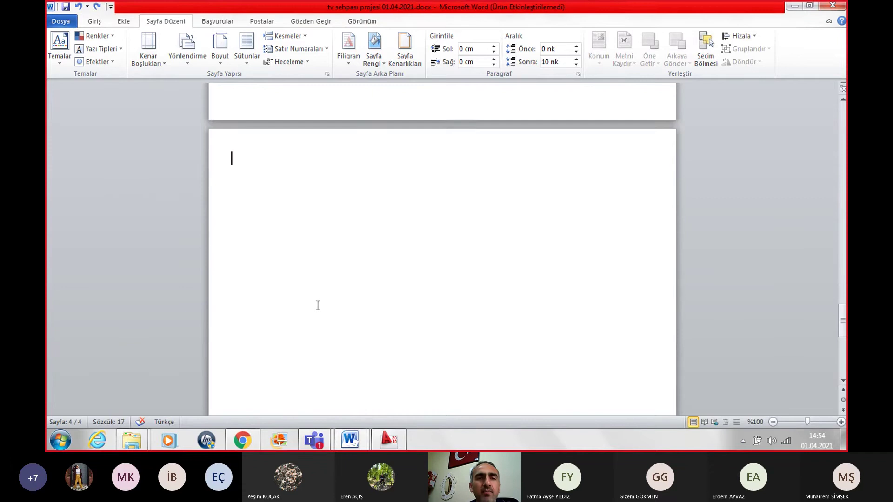
scroll(318, 303, up, 3)
scroll(317, 232, up, 2)
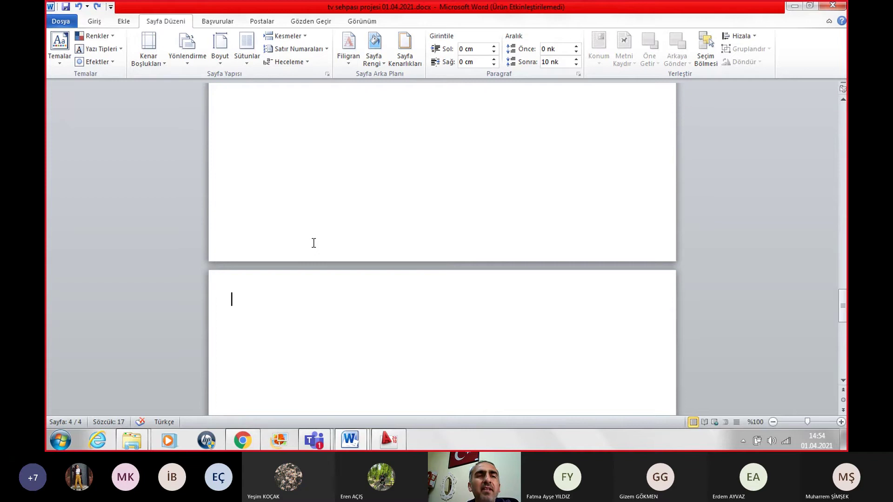
click(183, 63)
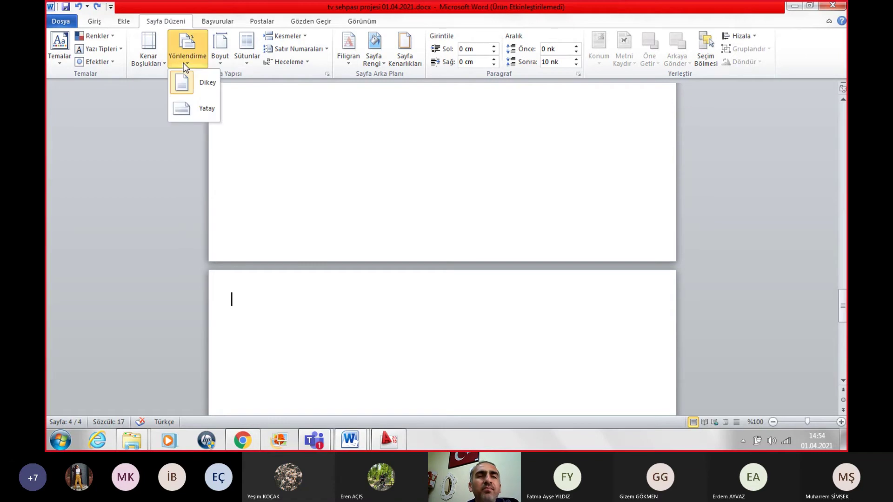
click(259, 75)
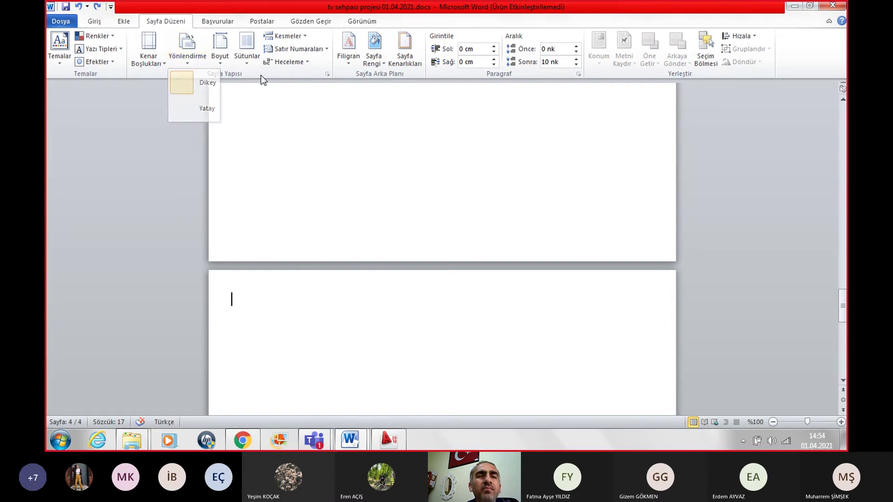
Step: Insert a Sonraki Sayfa section break on page 3 and make the new last page landscape
click(326, 204)
click(290, 39)
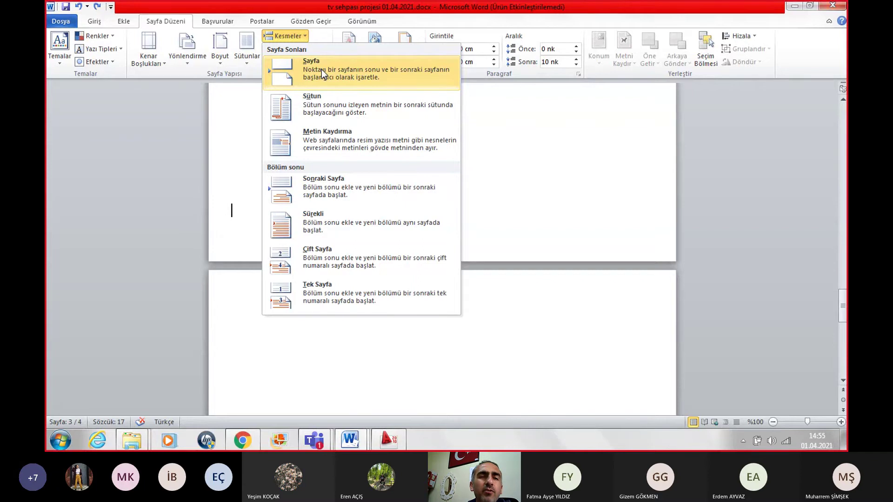
click(355, 189)
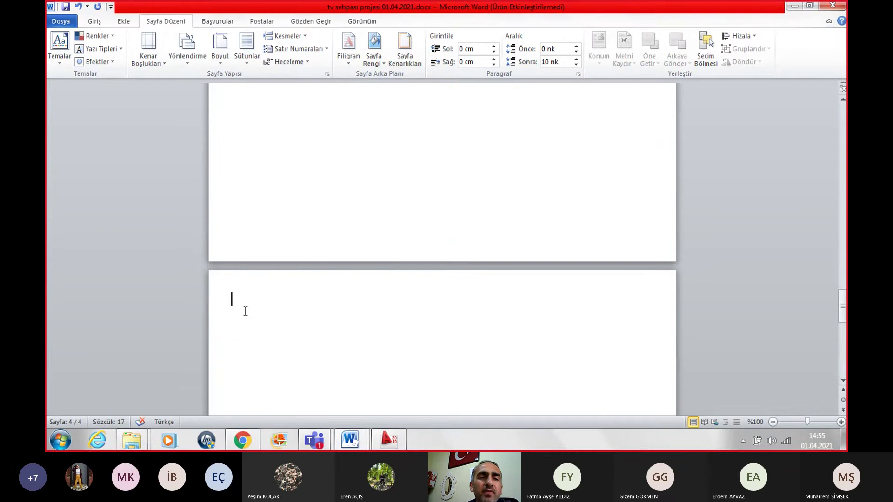
click(187, 49)
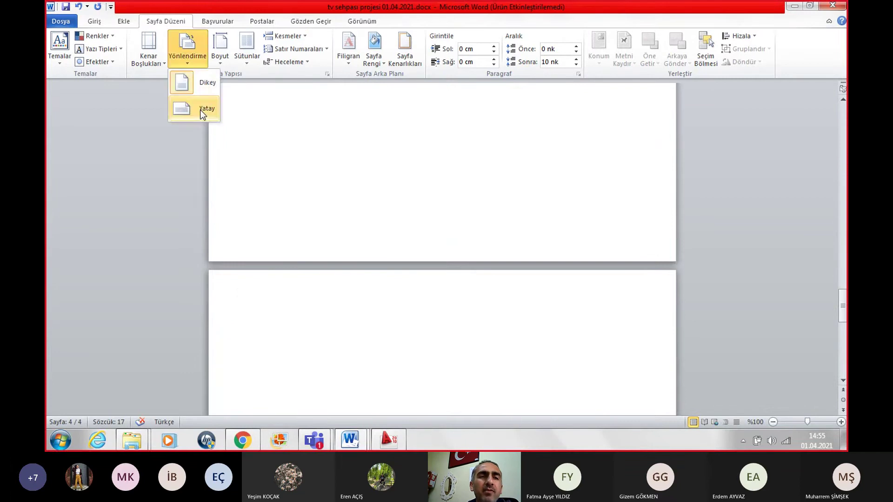
click(201, 111)
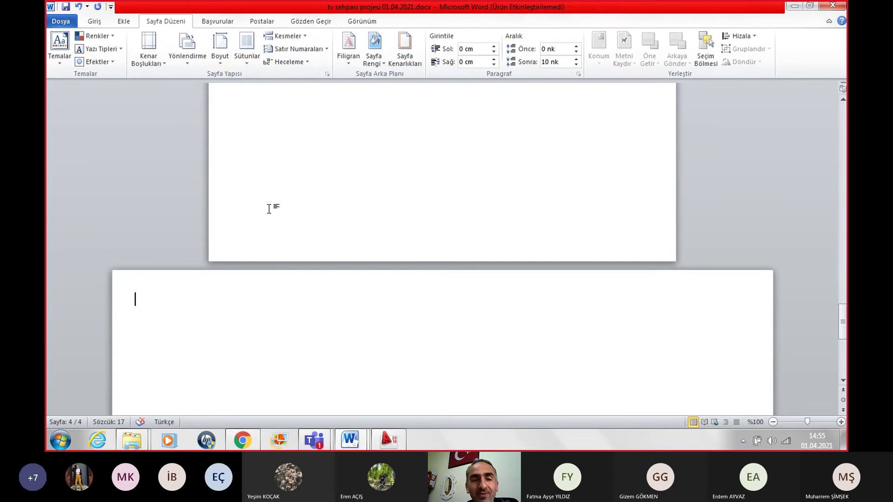
Step: Set the last page's orientation to Yatay, leaving the breaks list unused
click(250, 204)
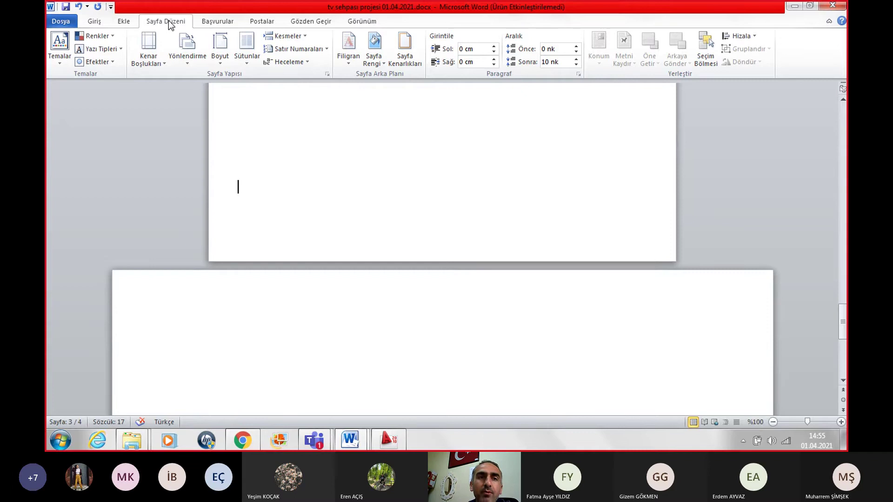
click(296, 40)
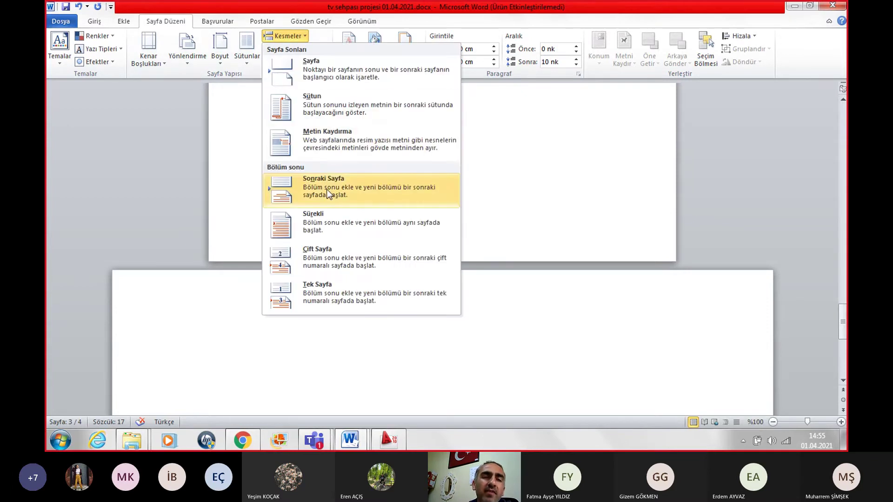
click(225, 335)
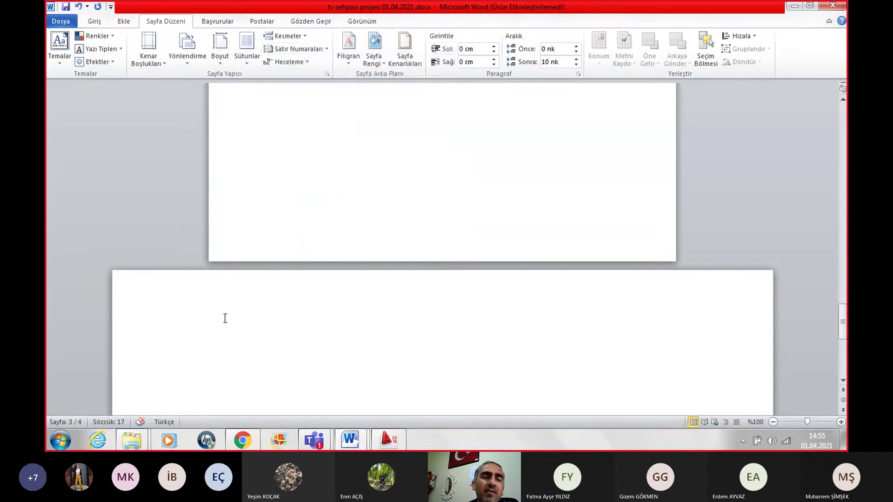
click(186, 63)
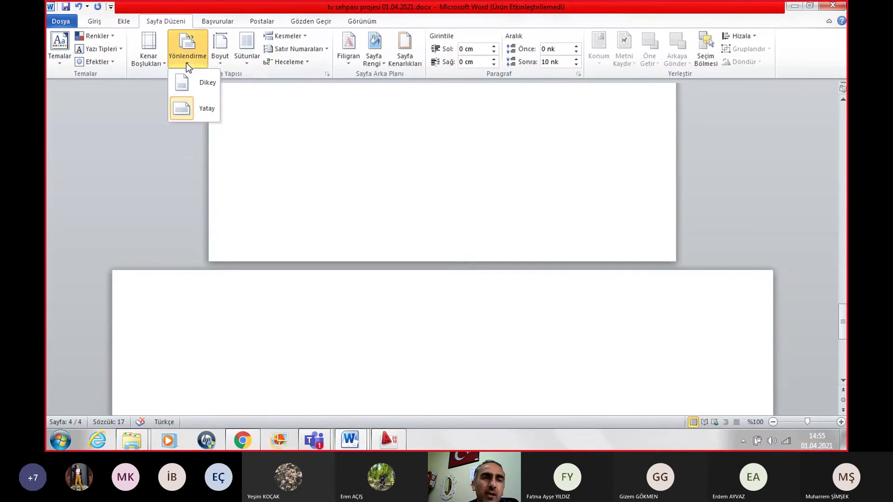
click(202, 113)
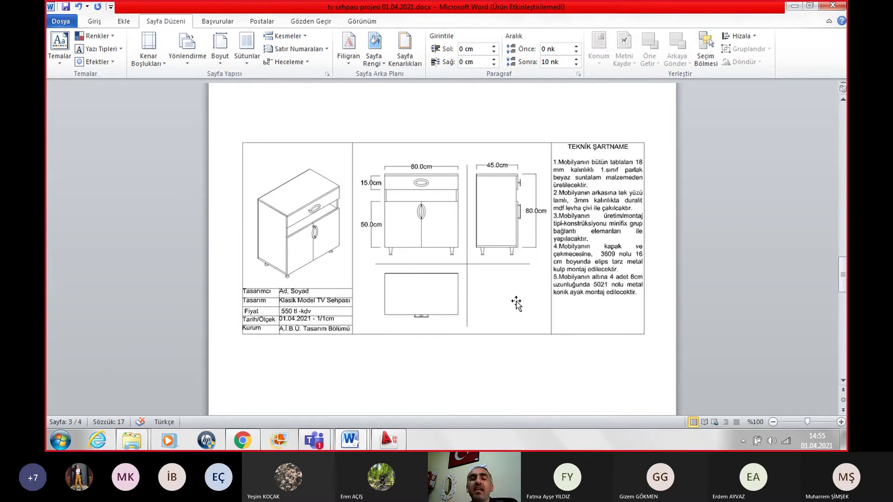
Step: Select the 2D Drafting Tasarımı/Projesi heading with the drafting sheet and remove them from page 3
scroll(600, 295, up, 2)
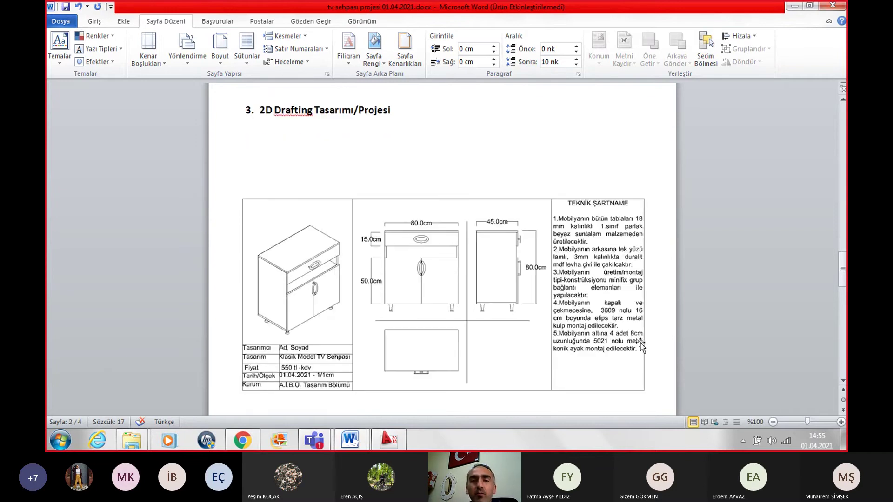
scroll(653, 381, down, 2)
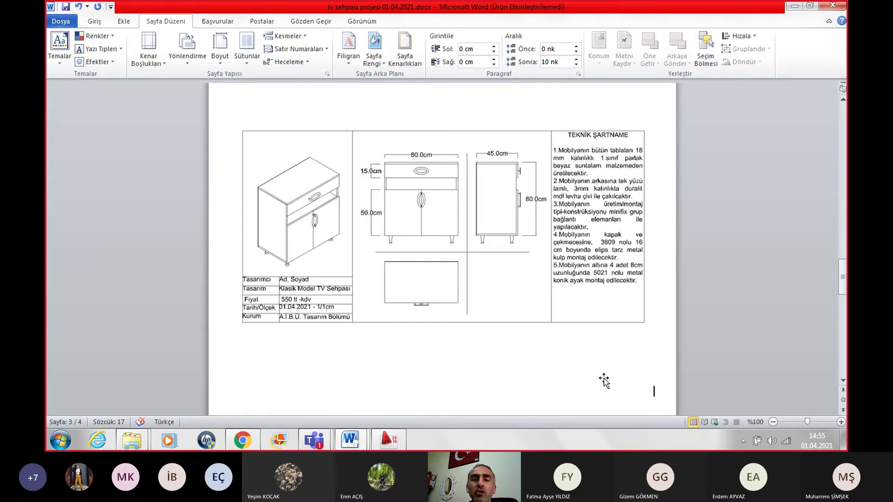
click(404, 271)
click(385, 145)
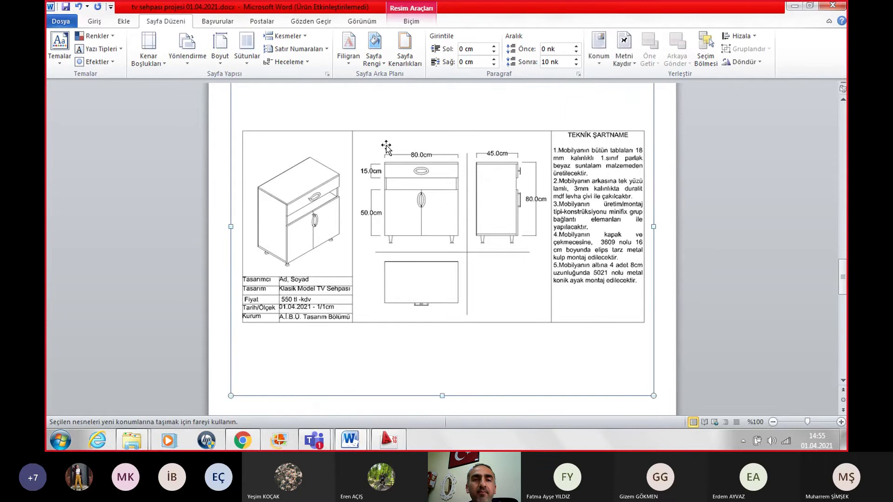
scroll(387, 162, up, 3)
click(247, 123)
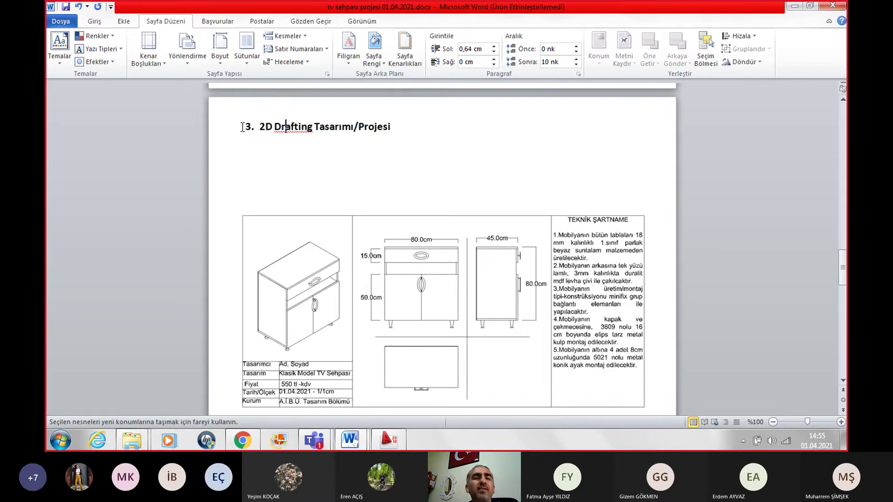
click(262, 127)
triple_click(263, 129)
shift+drag(444, 390, 462, 367)
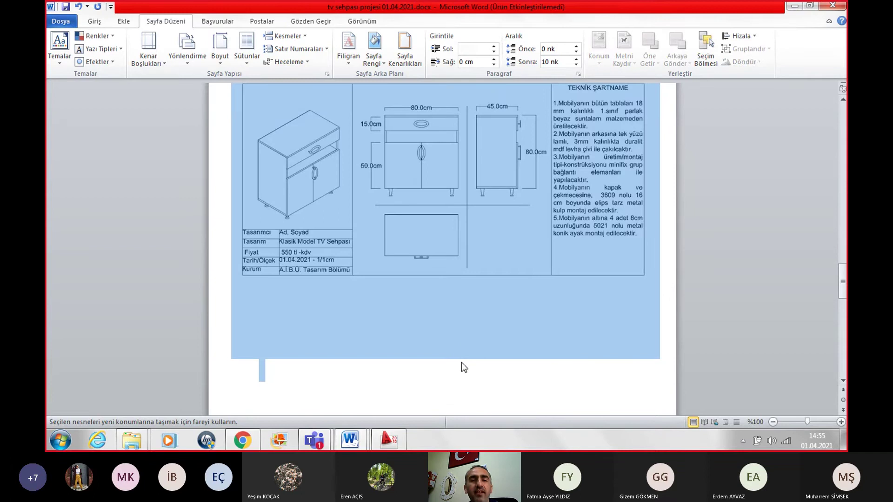
key(Delete)
Step: Paste the heading and drafting sheet onto the landscape fourth page
scroll(466, 329, down, 2)
scroll(466, 331, down, 5)
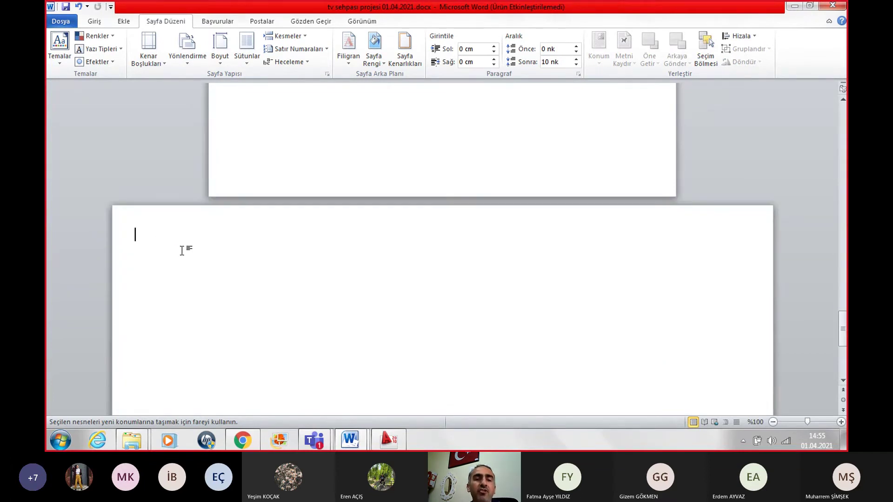
key(ctrl+v)
scroll(246, 298, up, 3)
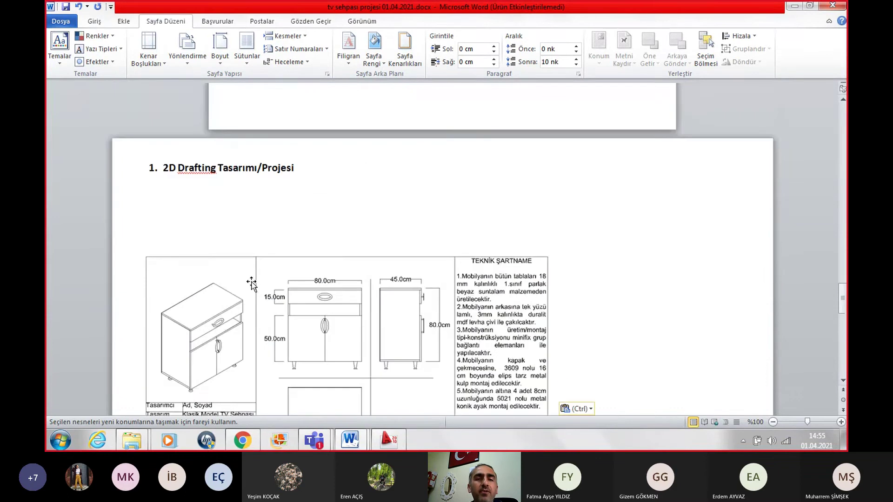
click(247, 227)
Step: Crop the blank top and bottom margins off the drafting sheet picture
scroll(376, 256, down, 3)
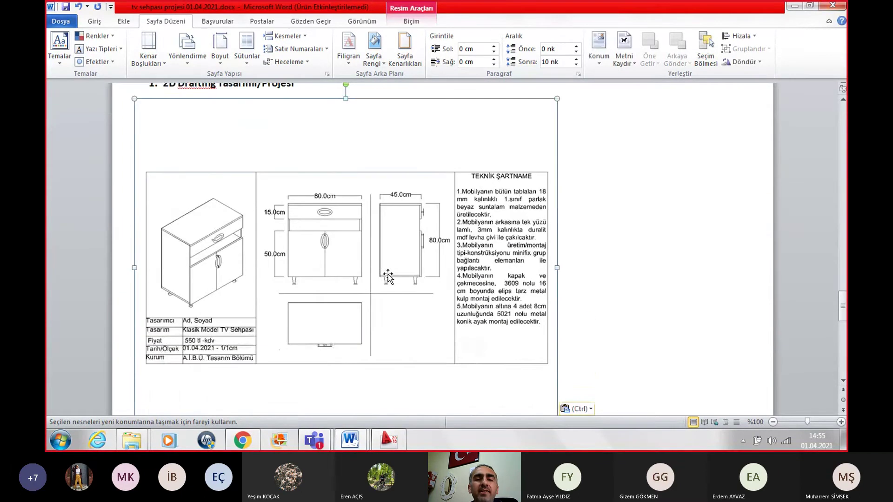
scroll(389, 277, down, 3)
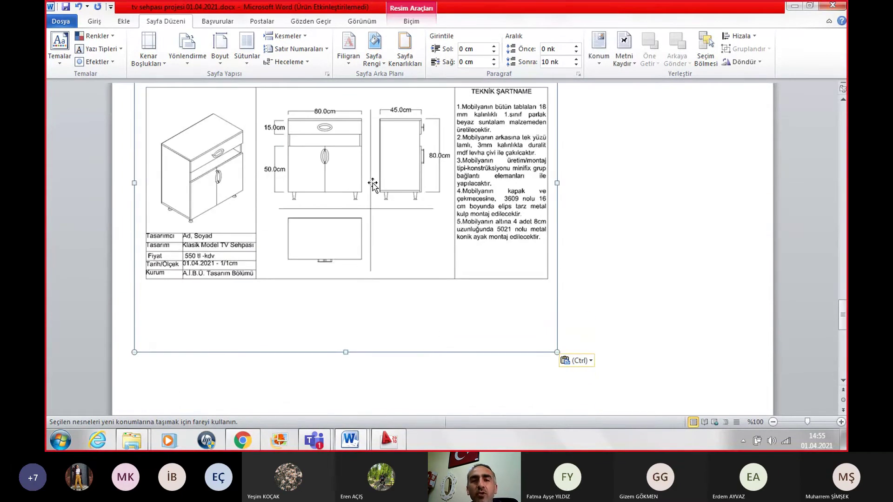
click(411, 21)
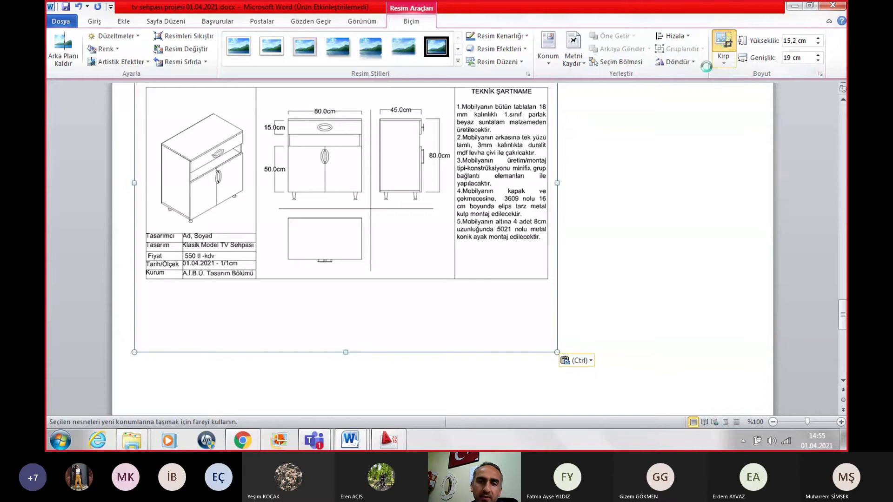
drag(345, 351, 349, 300)
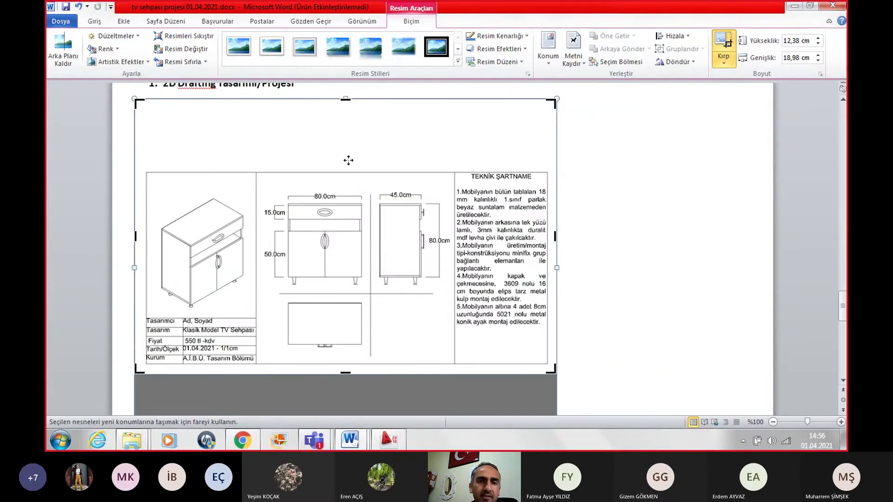
drag(345, 101, 345, 161)
click(681, 257)
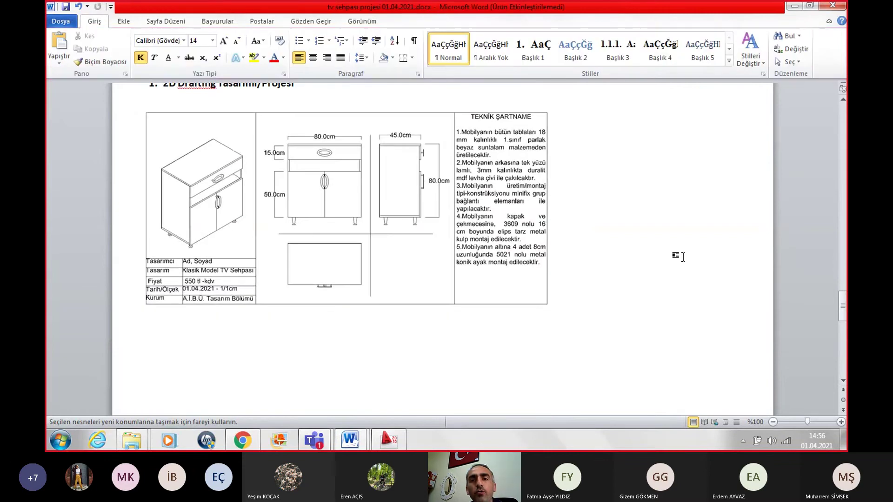
Step: Enlarge the cropped drafting sheet proportionally to about 27,68 cm wide
click(514, 287)
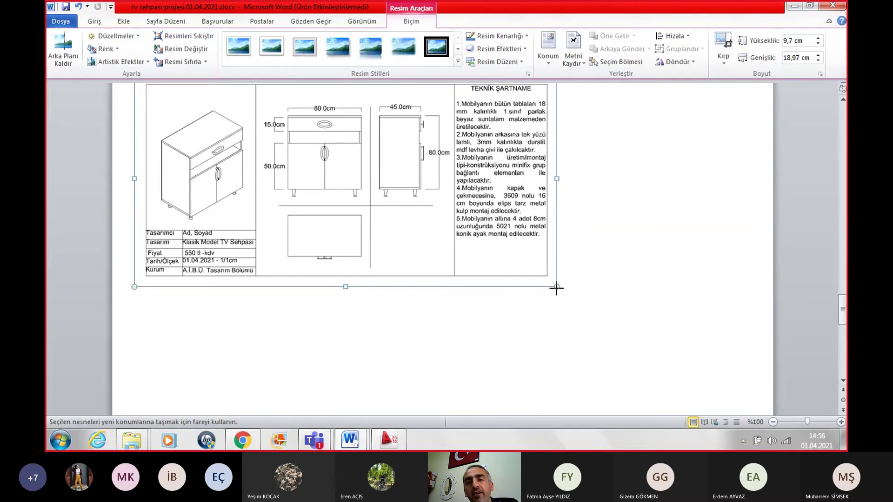
drag(557, 287, 640, 377)
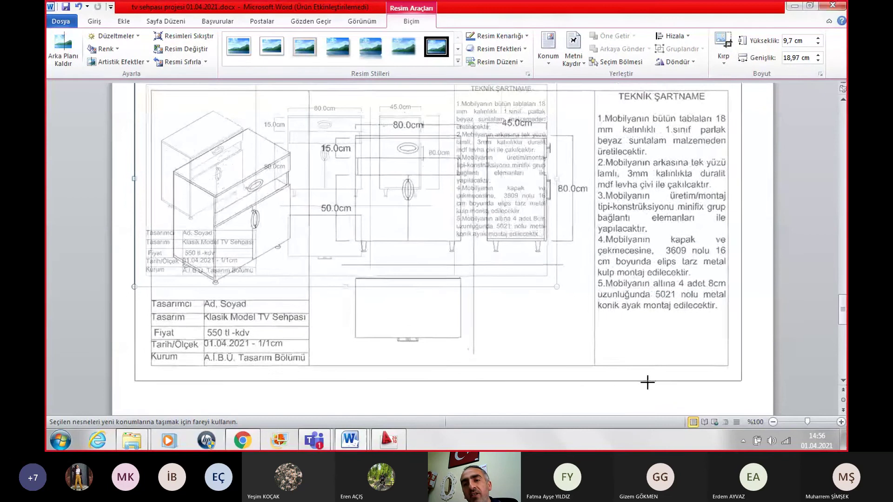
drag(640, 378, 652, 386)
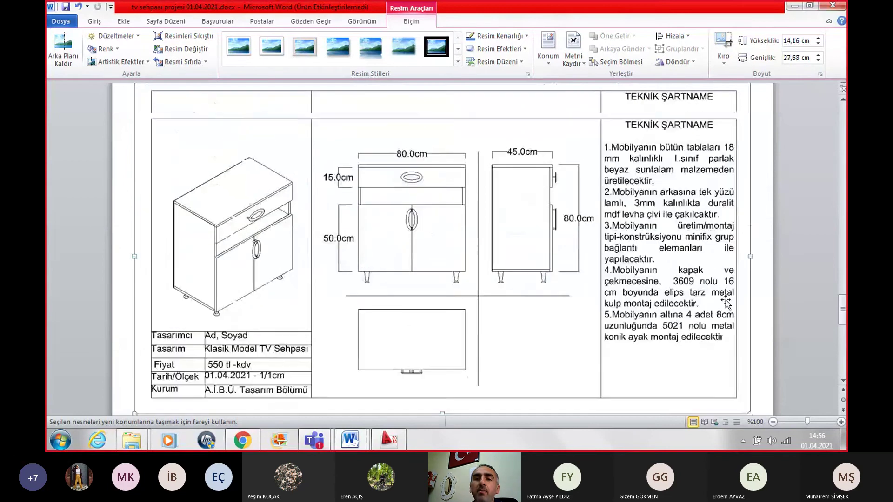
scroll(243, 149, up, 3)
click(241, 139)
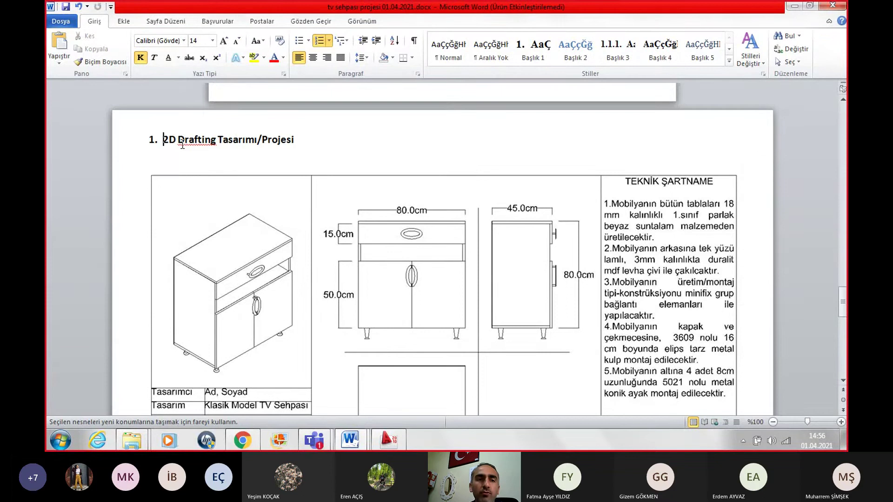
Step: Change the heading to '3. 2D Drafting TV Sehpa Tasarımı/Projesi'
key(BackSpace)
text(3.)
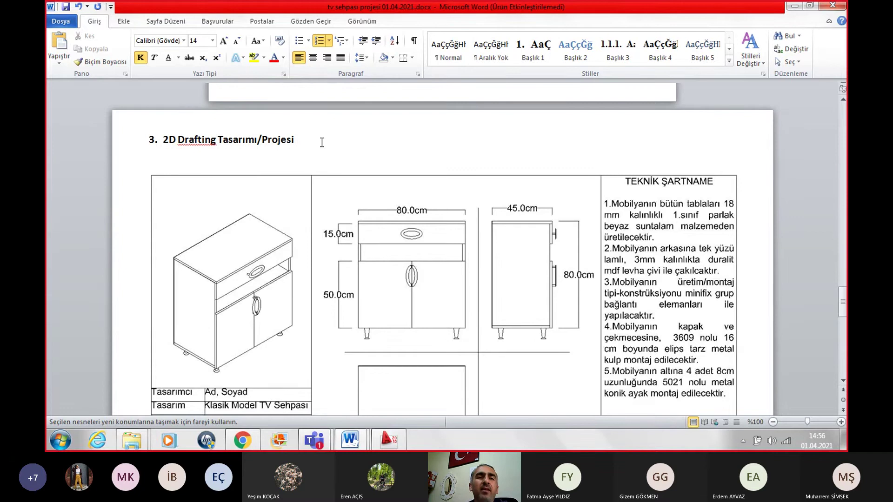
click(218, 142)
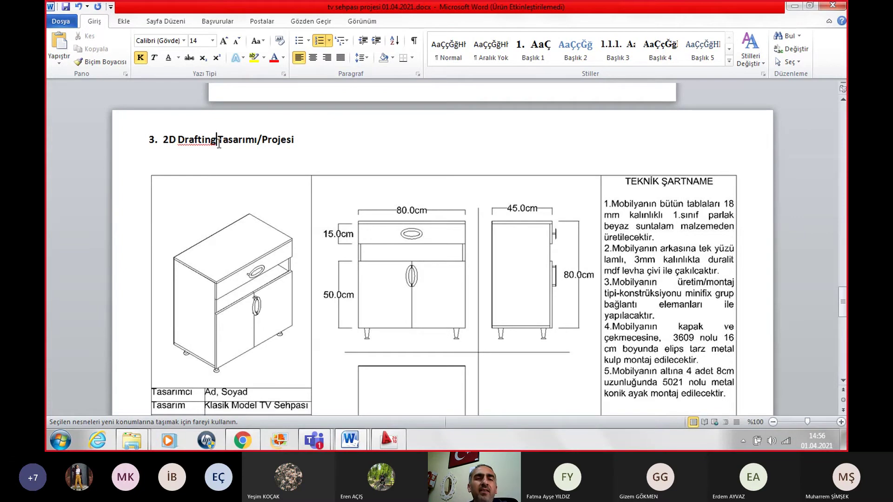
text(T)
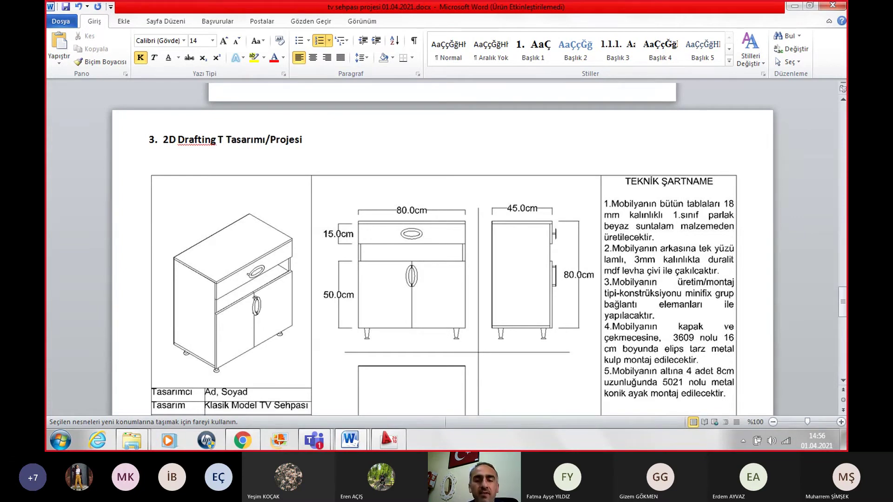
text(V se)
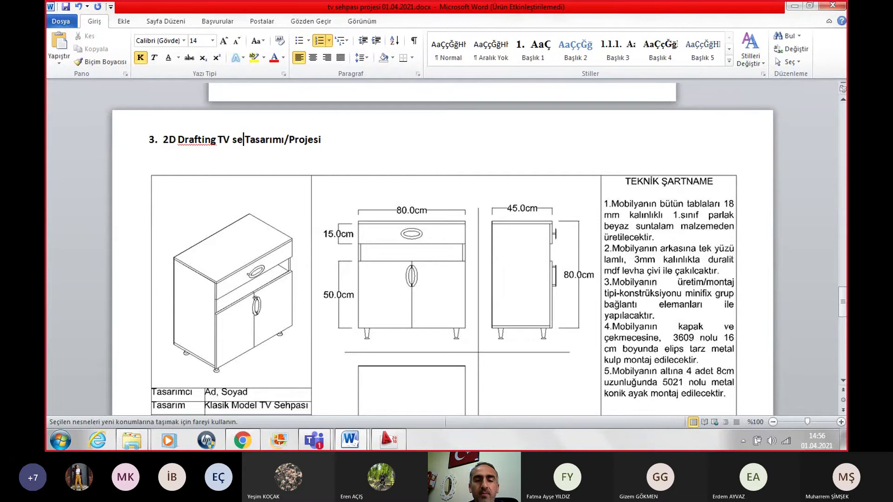
text(hpa)
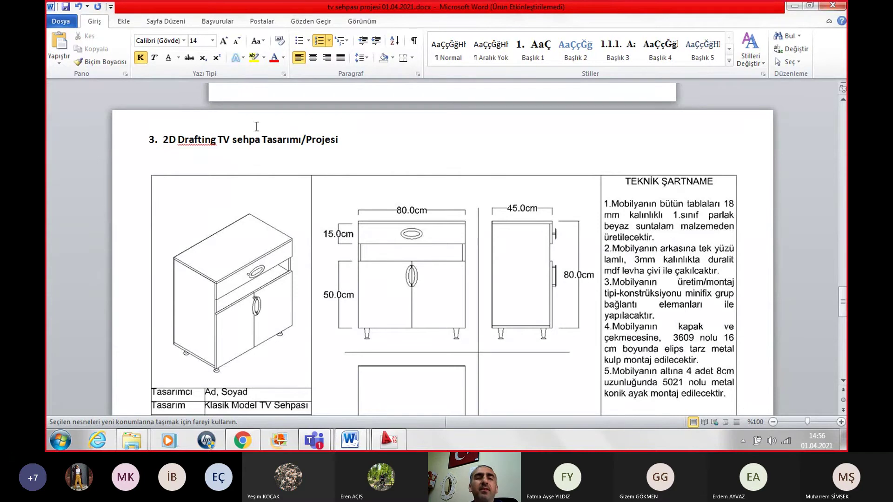
click(238, 146)
key(BackSpace)
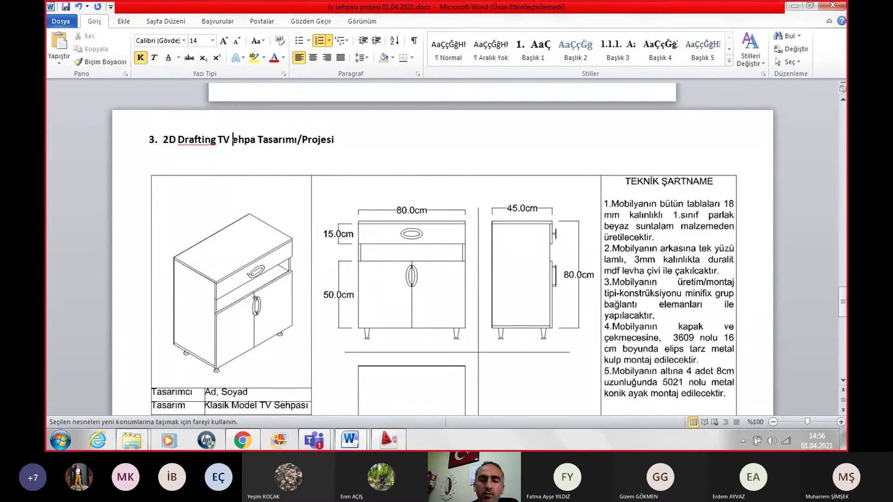
text(S)
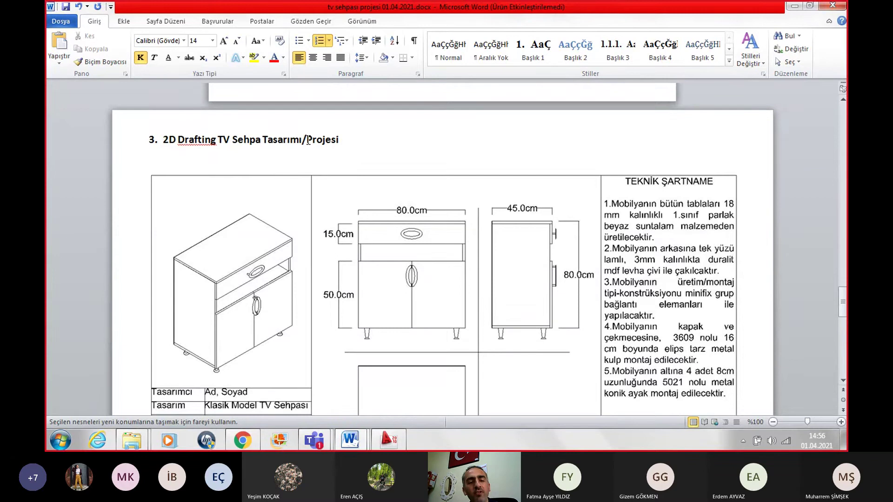
Step: Clear the empty paragraphs from the blank portrait page 3 before the drafting page
scroll(451, 181, up, 5)
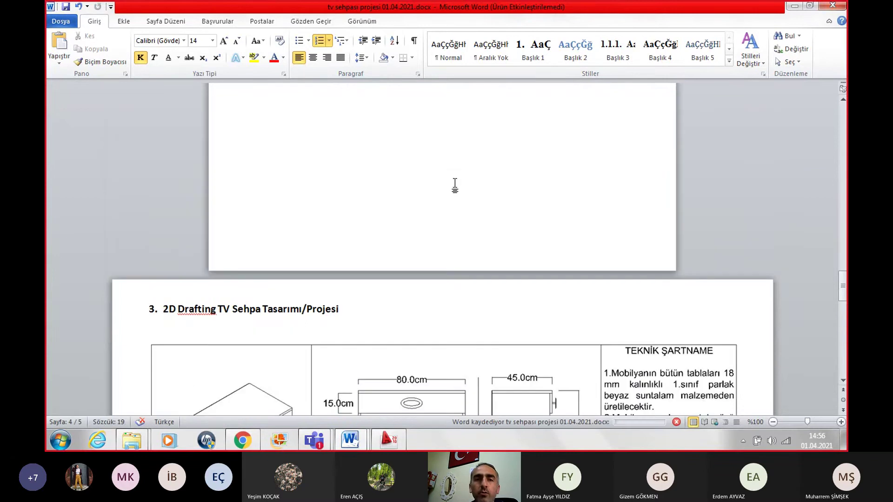
scroll(409, 273, up, 4)
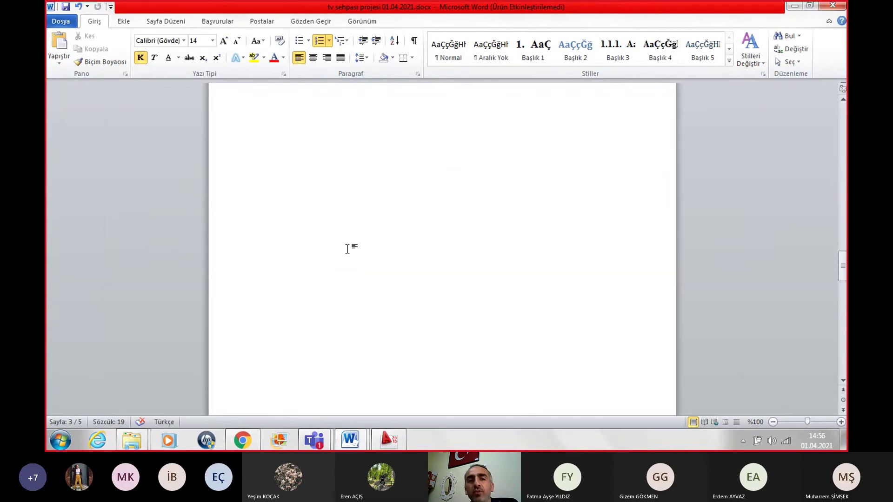
scroll(347, 241, down, 3)
scroll(275, 257, up, 4)
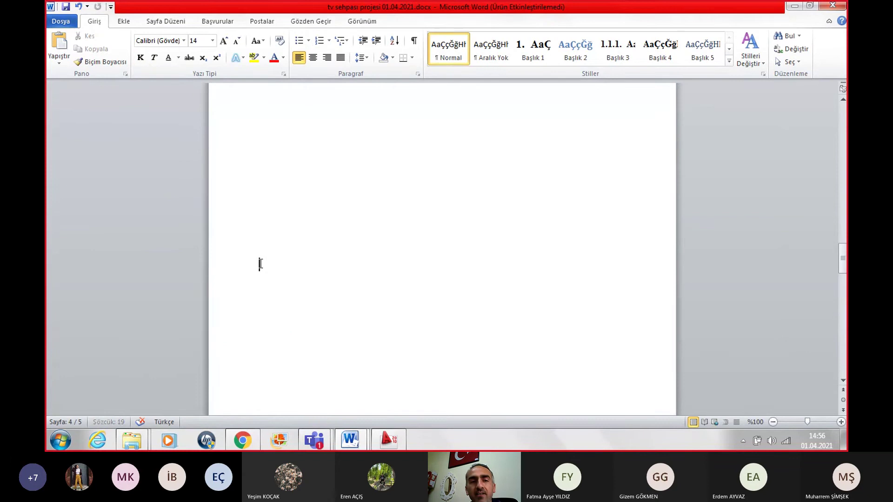
click(259, 261)
key(ctrl+z)
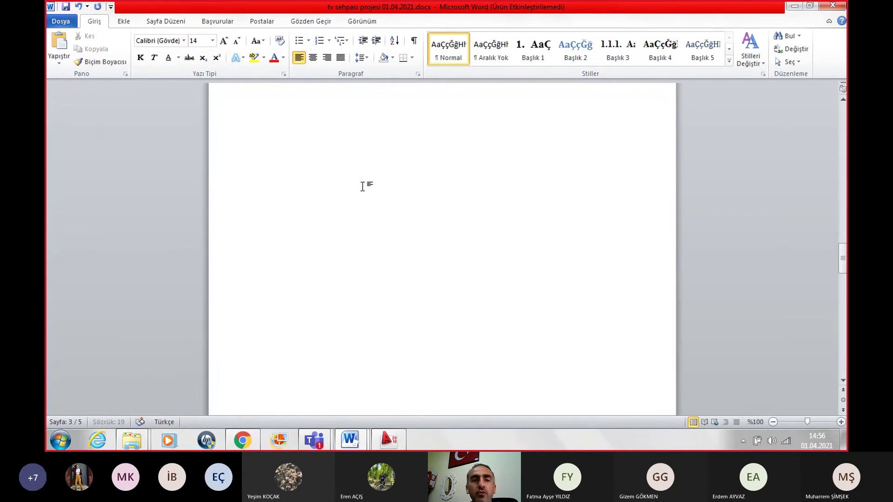
key(ctrl+z)
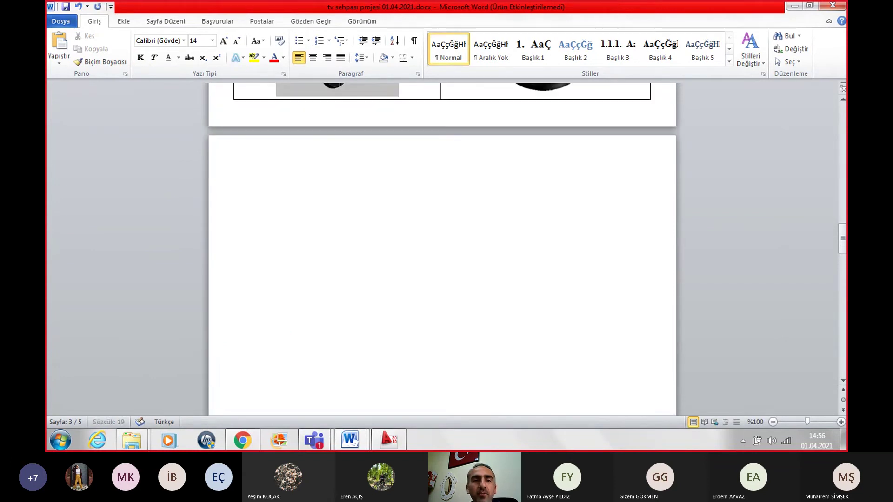
key(ctrl+z)
key(ctrl+z)
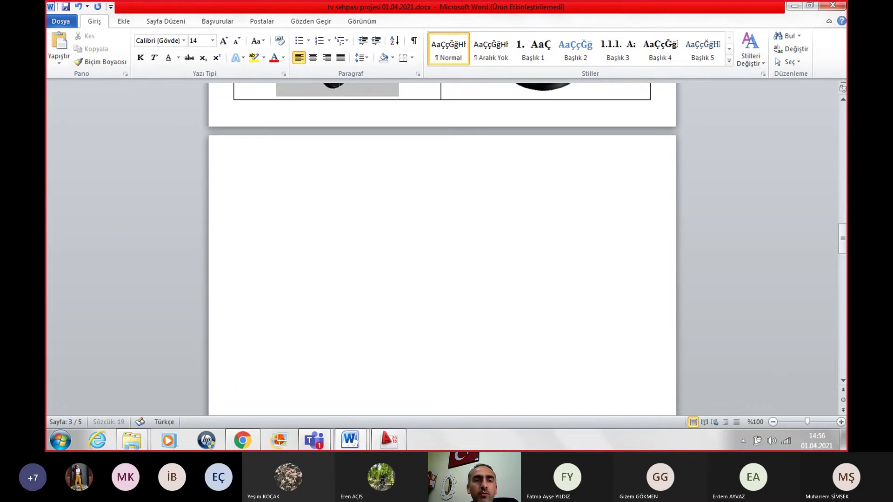
key(ctrl+z)
key(ctrl+z)
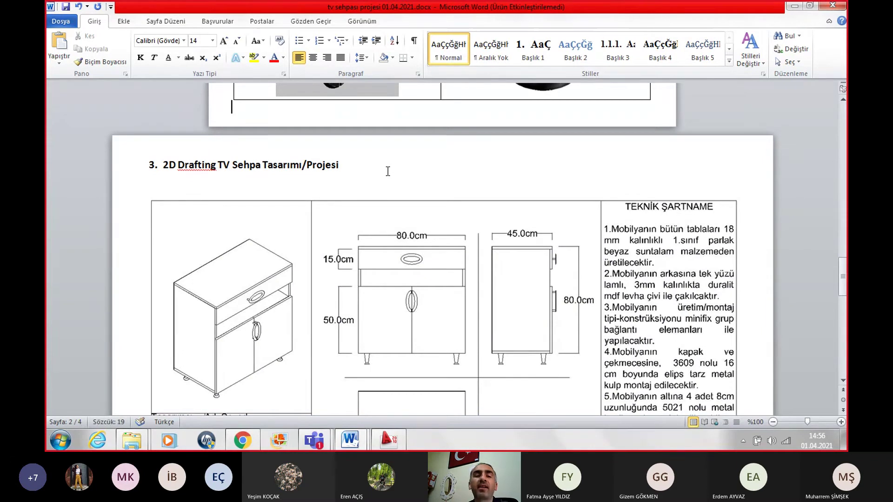
Step: Zoom out to 40% and delete the empty last page, leaving three pages
click(775, 421)
click(775, 421)
click(775, 421)
click(775, 421)
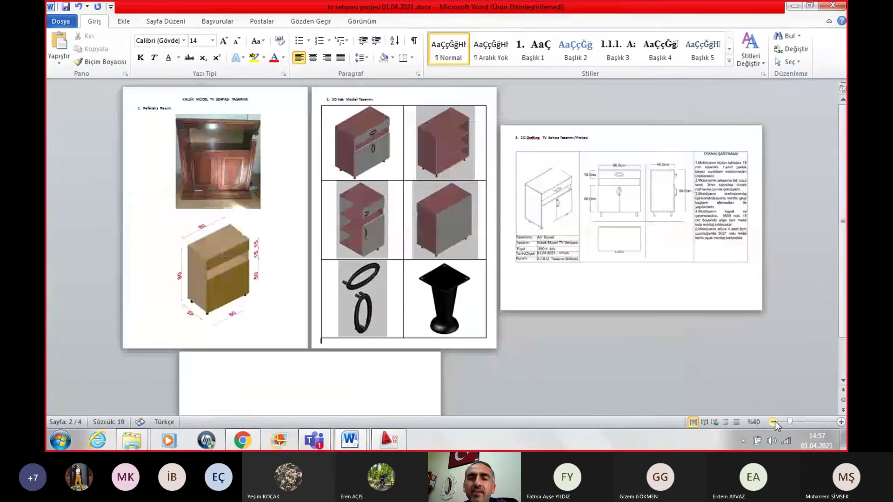
scroll(605, 380, down, 1)
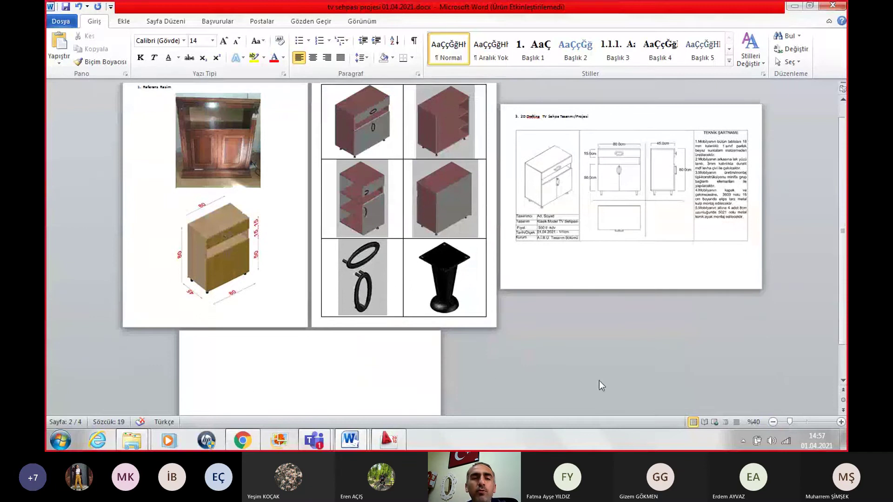
click(246, 362)
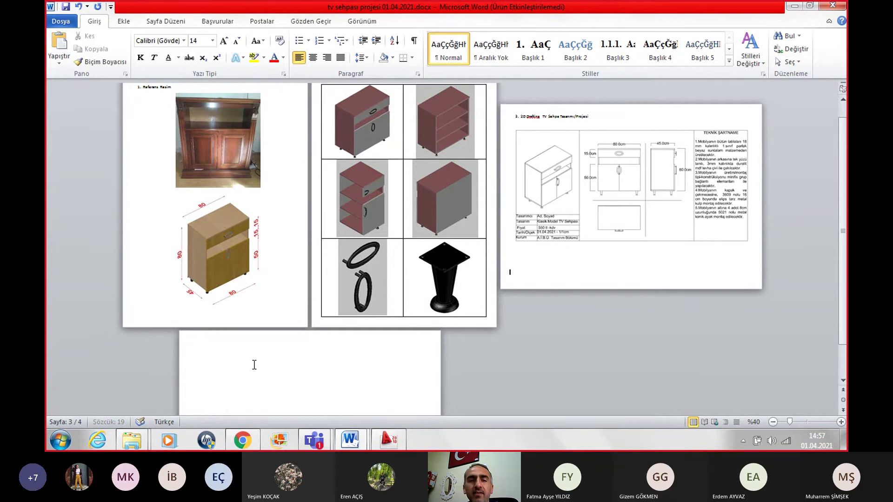
key(Delete)
scroll(464, 363, up, 1)
scroll(464, 363, up, 1)
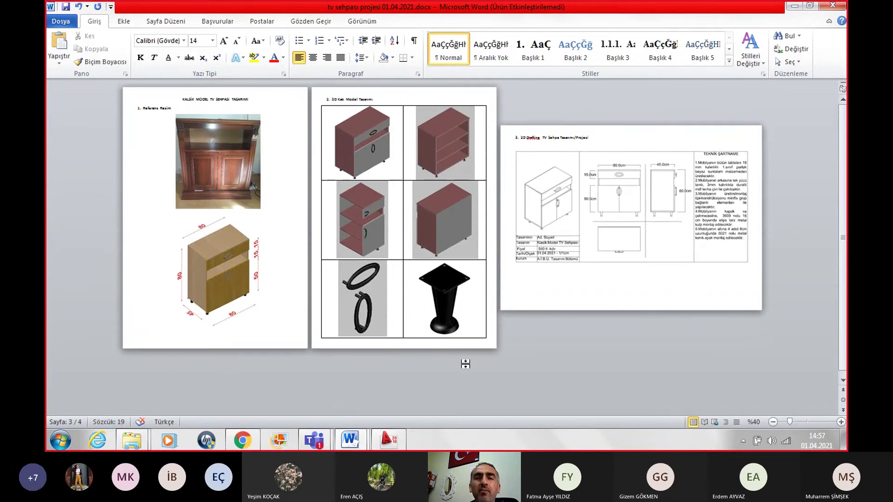
click(841, 422)
click(773, 422)
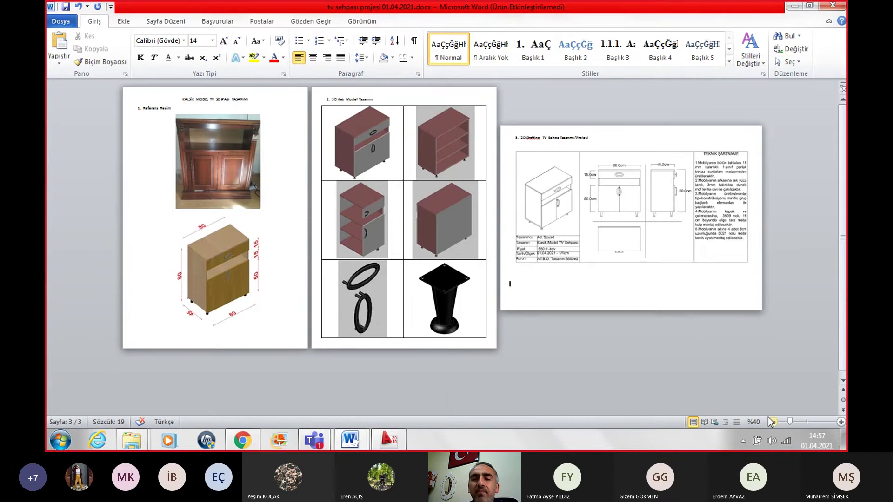
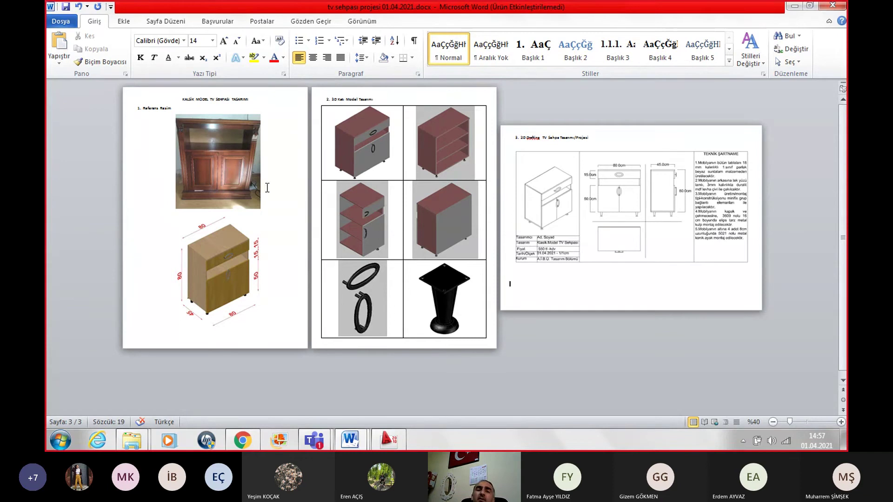
Step: Zoom the report to 100% and scroll up to the Referans Resim photo on page 1
click(283, 226)
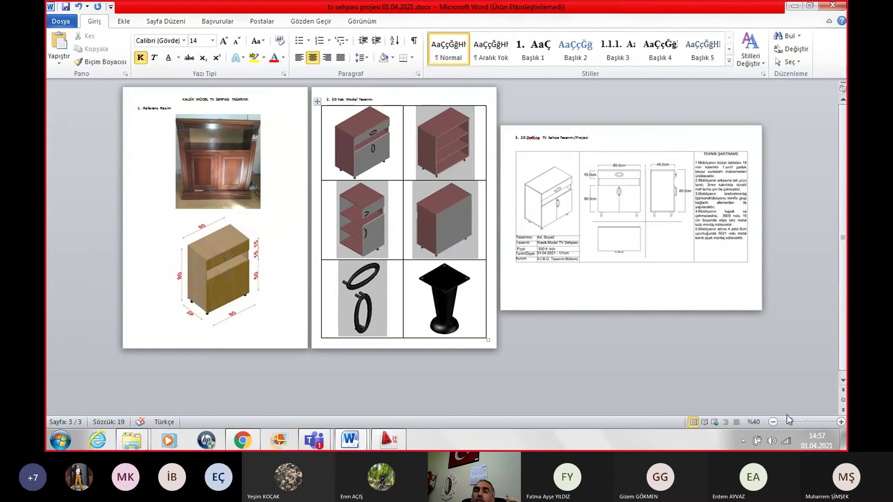
click(840, 422)
click(841, 421)
click(840, 422)
click(840, 422)
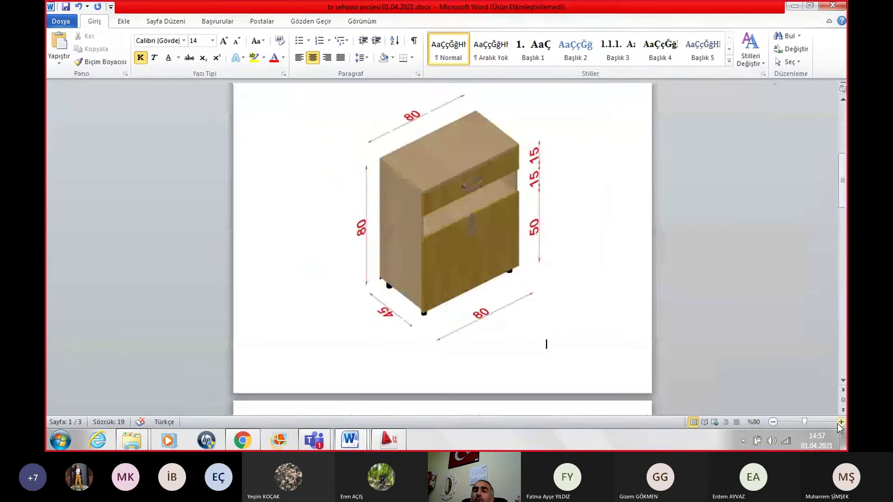
scroll(442, 246, down, 2)
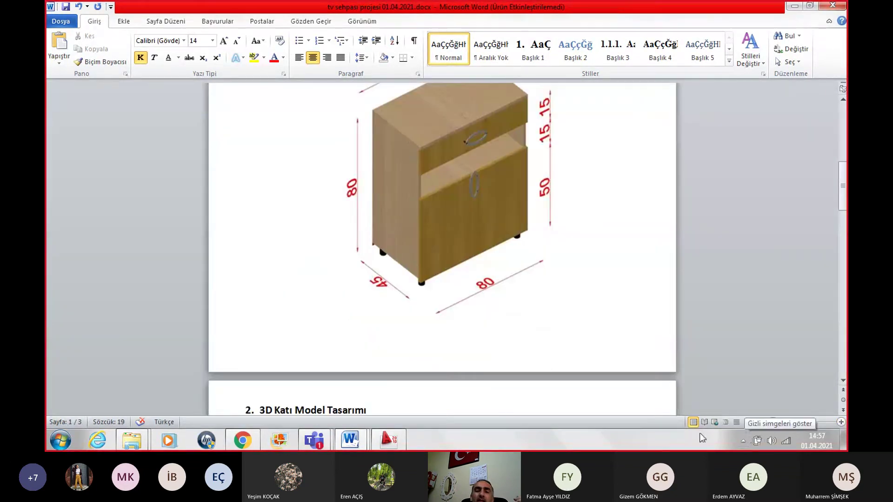
scroll(340, 90, up, 2)
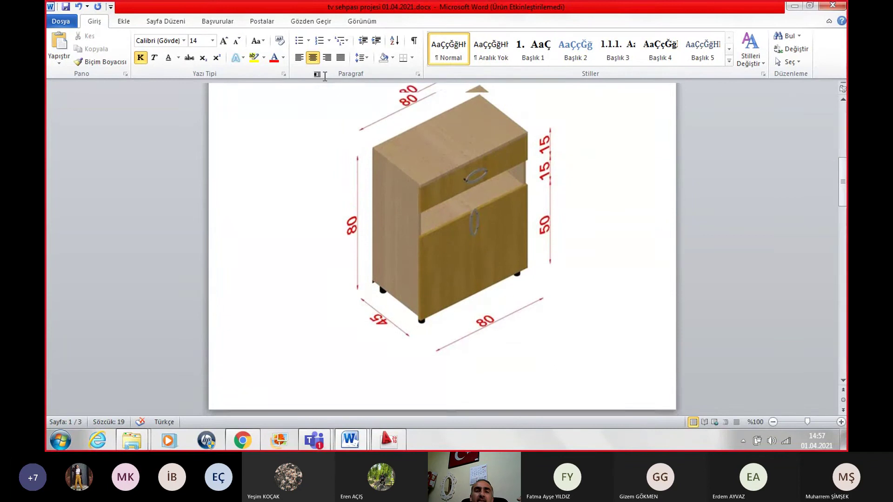
scroll(340, 91, up, 3)
scroll(335, 88, up, 3)
scroll(325, 117, up, 3)
scroll(326, 116, up, 2)
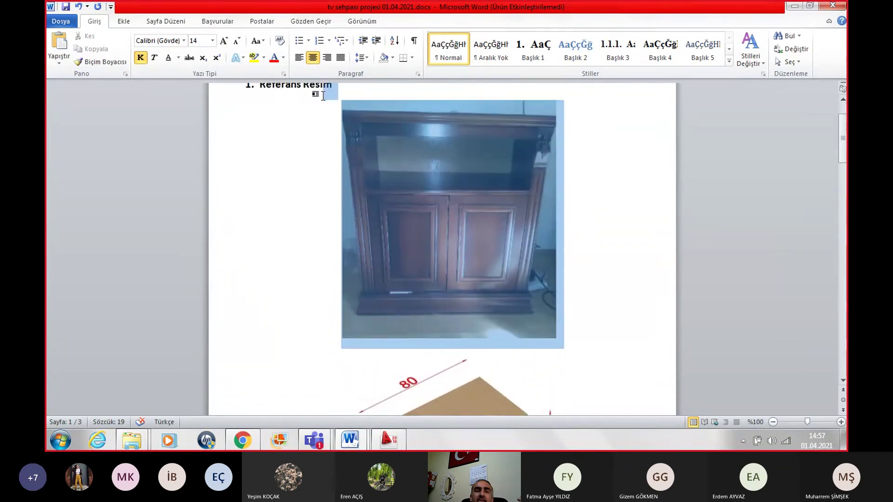
Step: Add an empty, unnumbered line below the Referans Resim heading
click(124, 22)
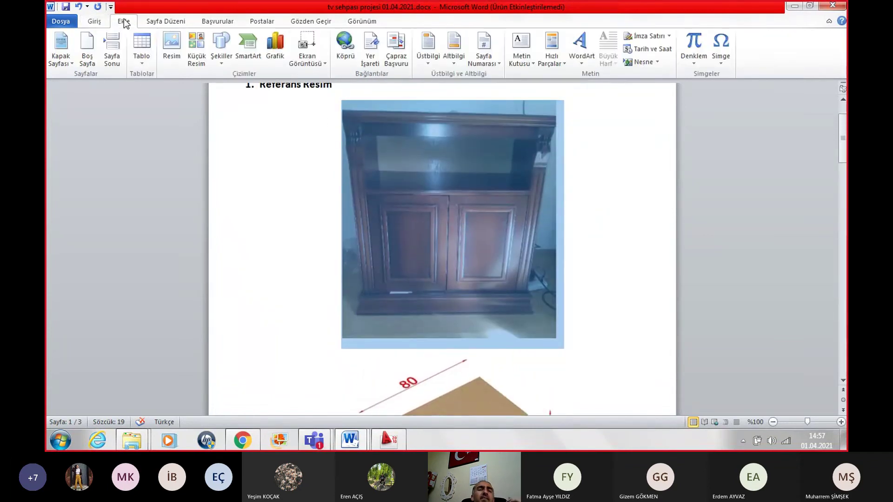
click(142, 51)
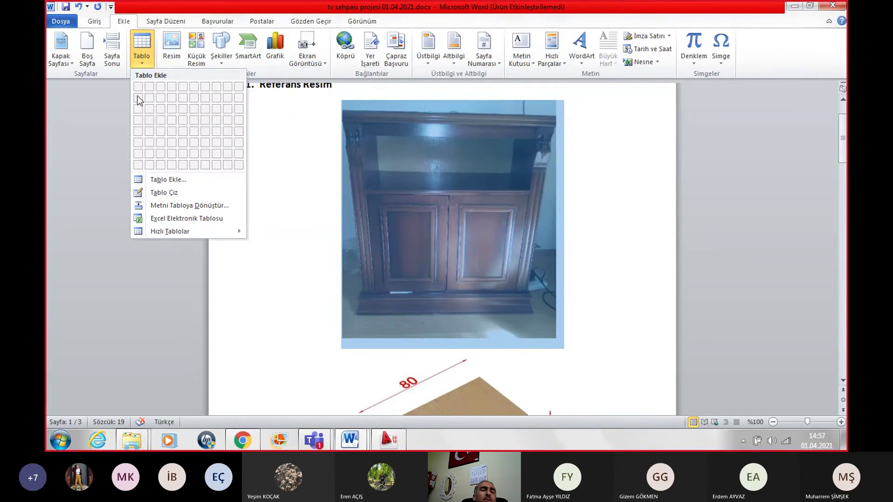
click(628, 278)
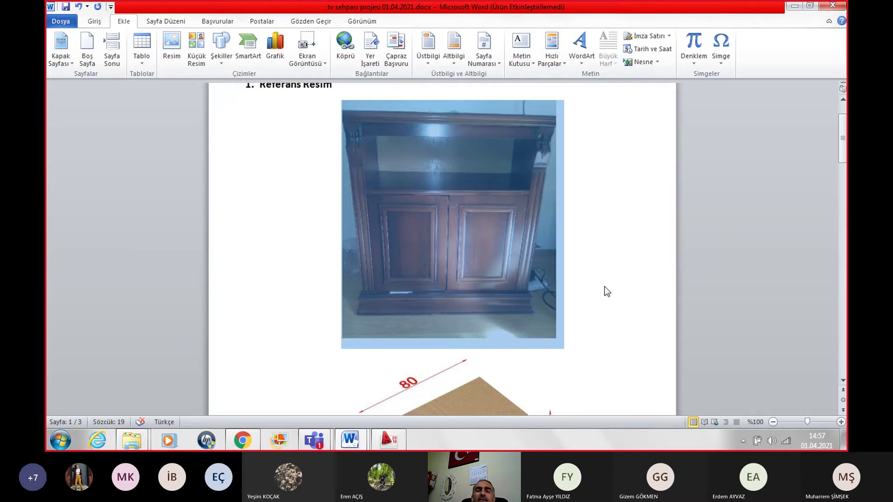
click(596, 293)
scroll(610, 293, up, 3)
click(334, 148)
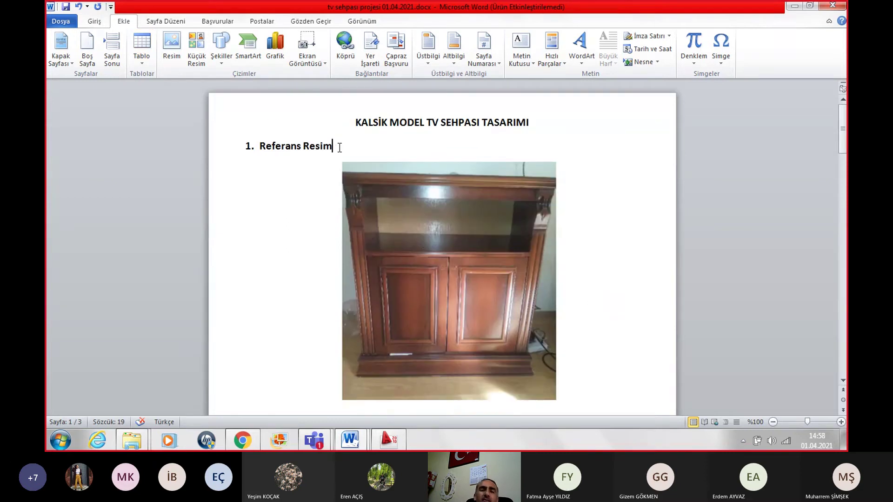
key(Return)
key(BackSpace)
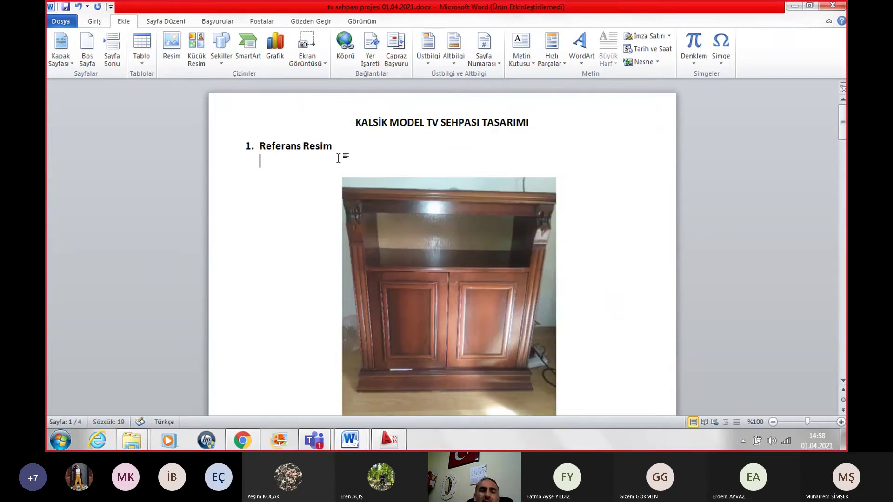
key(BackSpace)
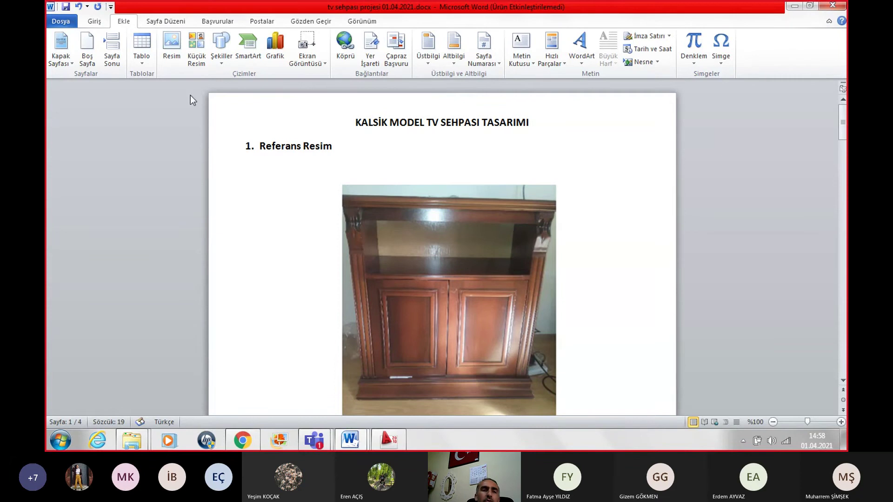
Step: Insert a one-column, two-row table and centre the reference photo in its top row
click(138, 46)
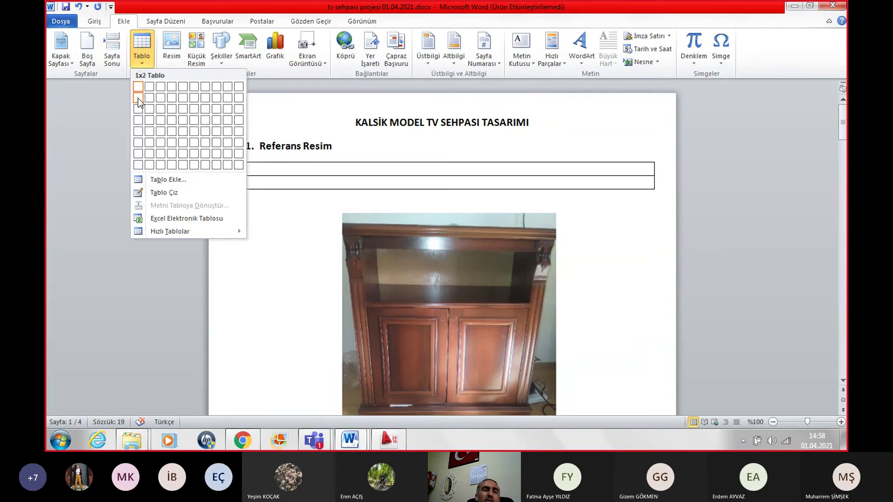
click(137, 99)
drag(518, 328, 391, 177)
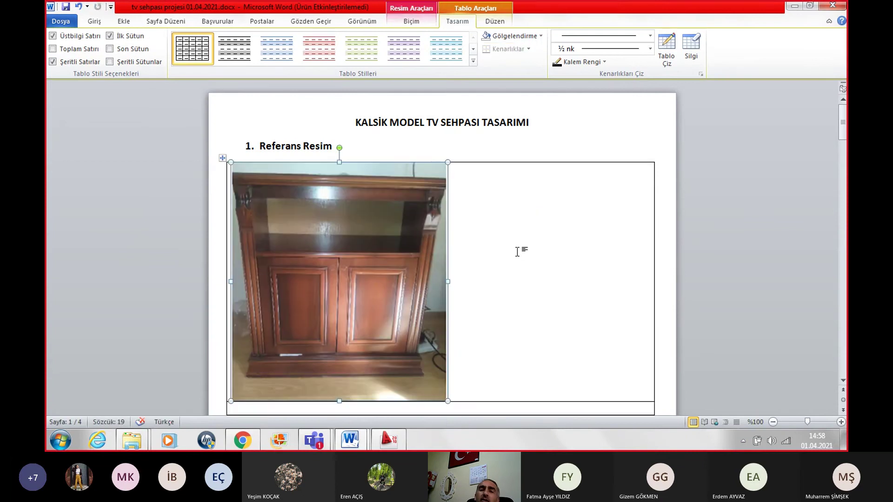
click(94, 21)
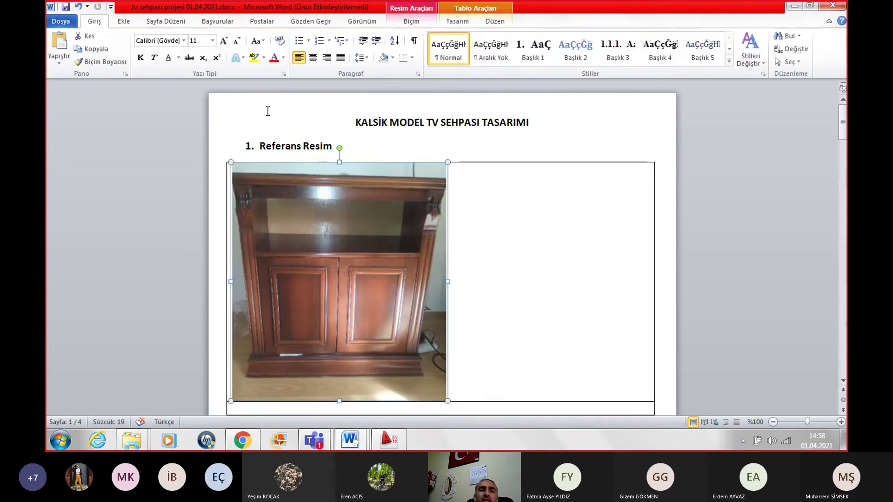
click(314, 58)
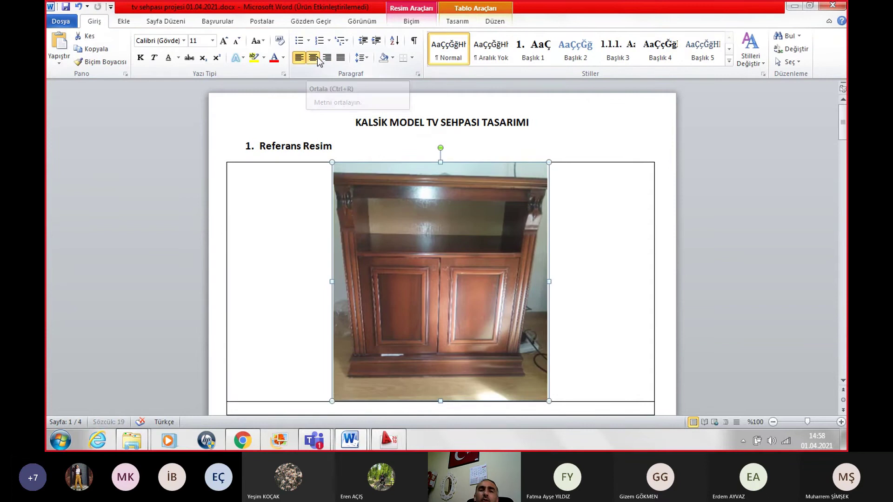
Step: Move the dimensioned cabinet render into the table's second row and centre it
scroll(439, 175, down, 6)
scroll(420, 253, down, 2)
scroll(420, 263, down, 5)
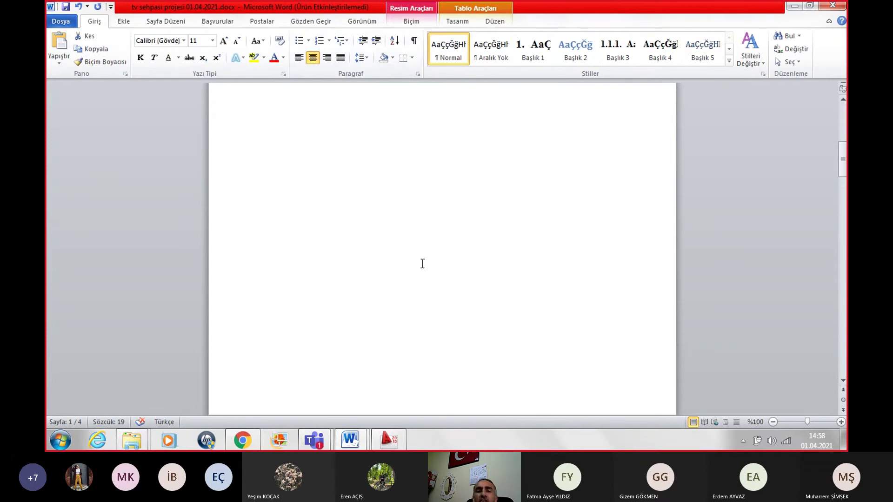
scroll(423, 264, down, 6)
click(473, 347)
scroll(484, 334, down, 3)
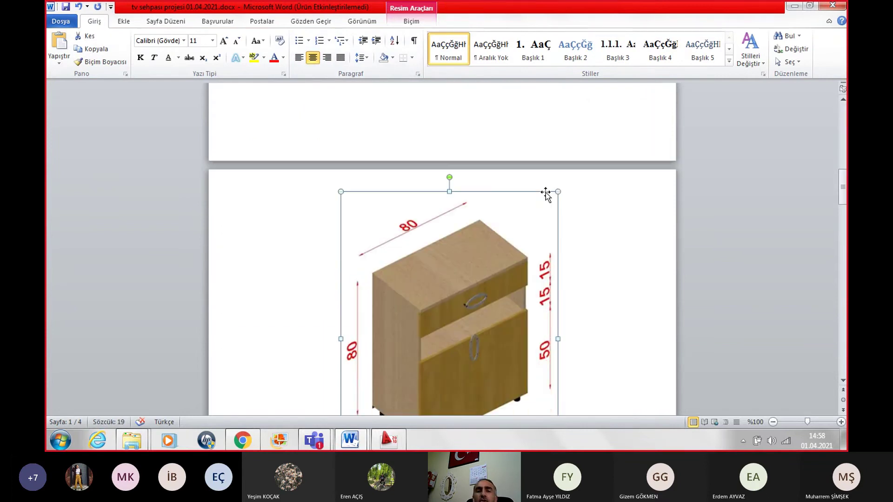
drag(559, 192, 508, 255)
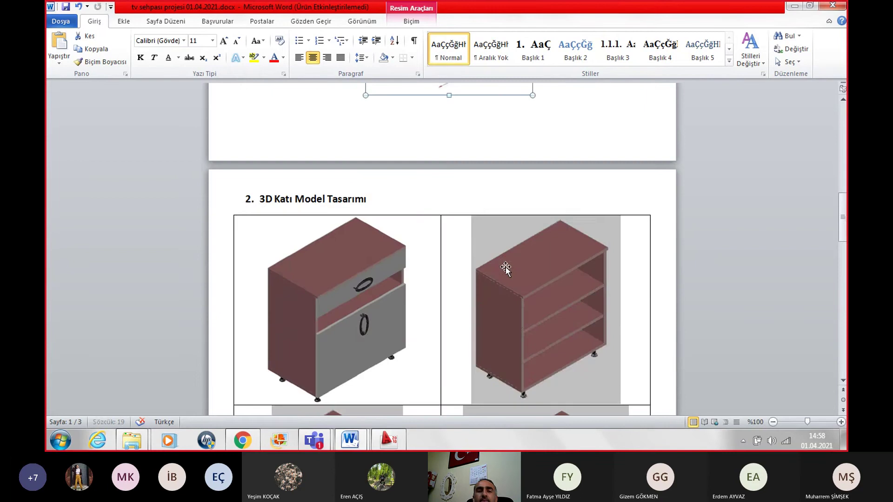
scroll(517, 258, up, 3)
scroll(521, 256, up, 6)
scroll(529, 250, up, 3)
drag(469, 279, 468, 252)
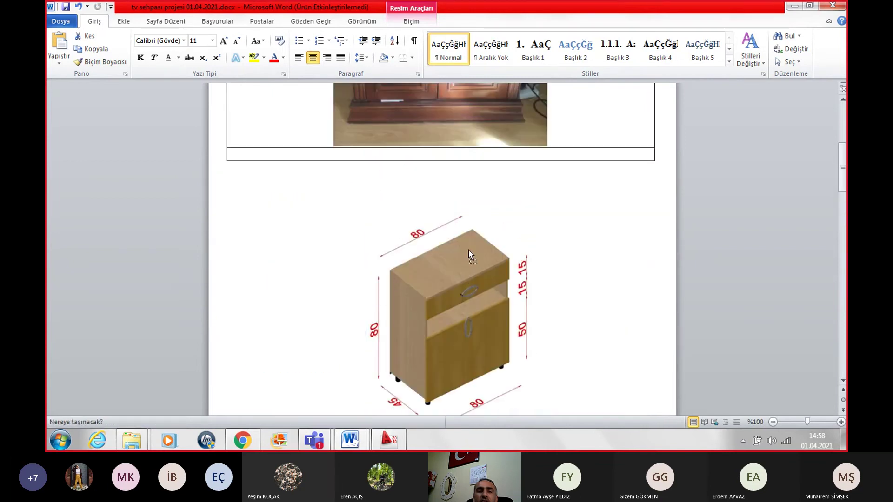
drag(460, 159, 459, 159)
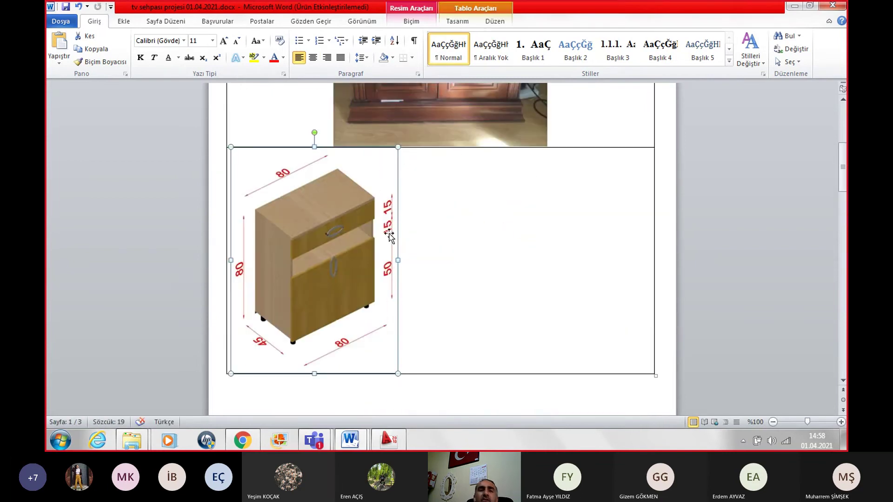
click(312, 57)
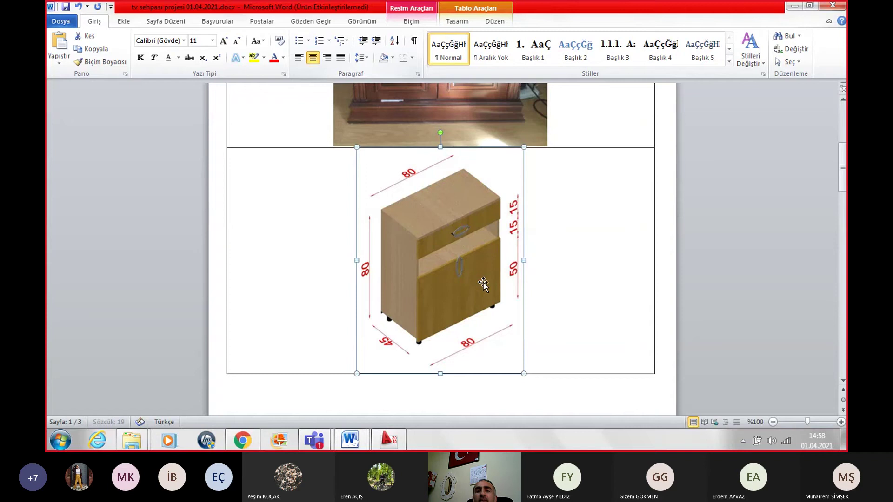
Step: Enlarge the cabinet render by its corner handles to fill its cell
drag(524, 374, 556, 393)
scroll(558, 393, down, 2)
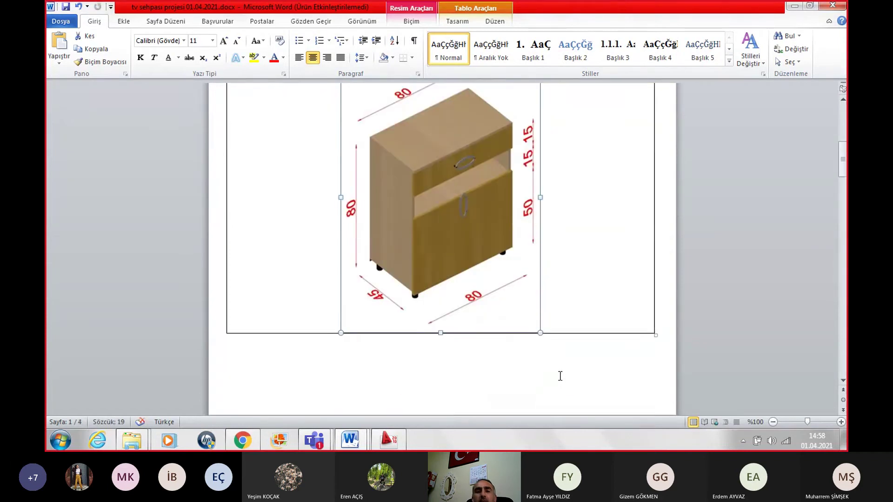
scroll(558, 373, down, 3)
scroll(558, 373, up, 3)
scroll(553, 360, up, 5)
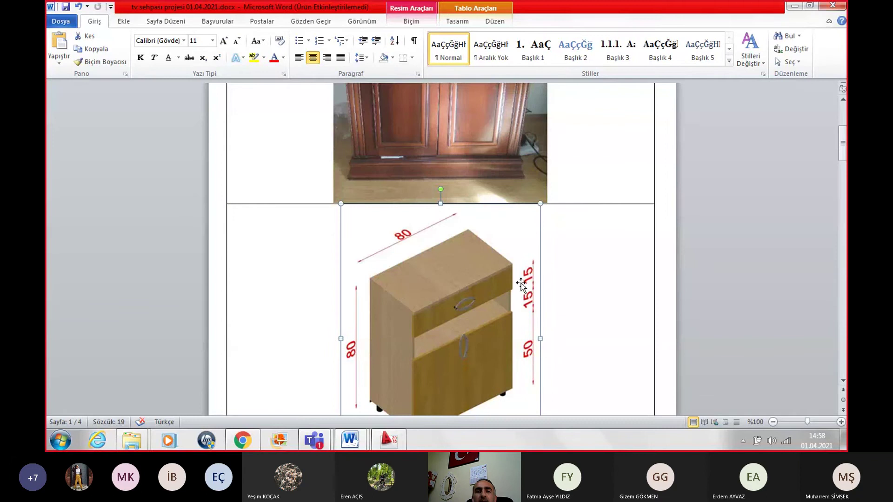
drag(541, 203, 556, 199)
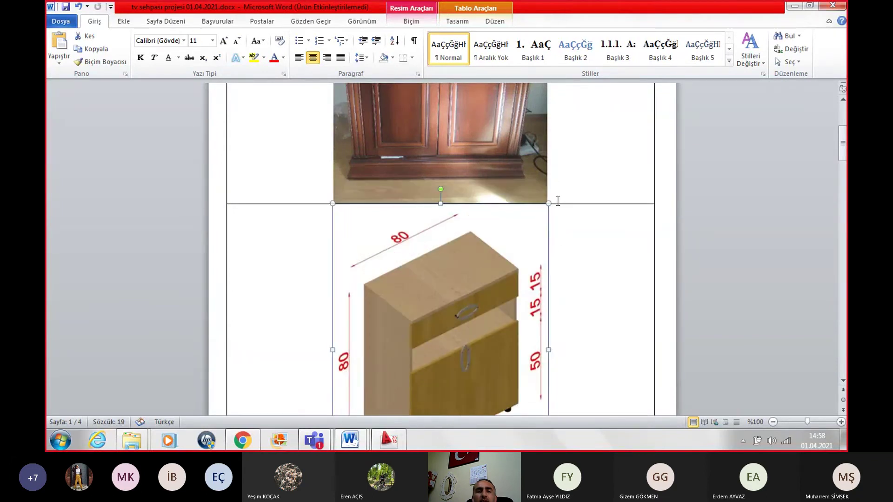
click(566, 286)
Step: Zoom out to show three pages at once, with the cursor at the top of page 2
scroll(581, 298, down, 5)
scroll(599, 323, down, 1)
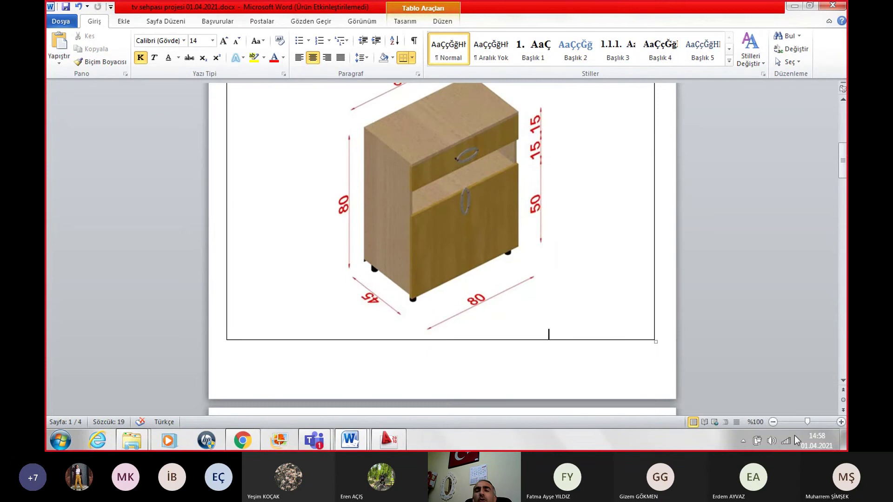
click(772, 422)
click(772, 422)
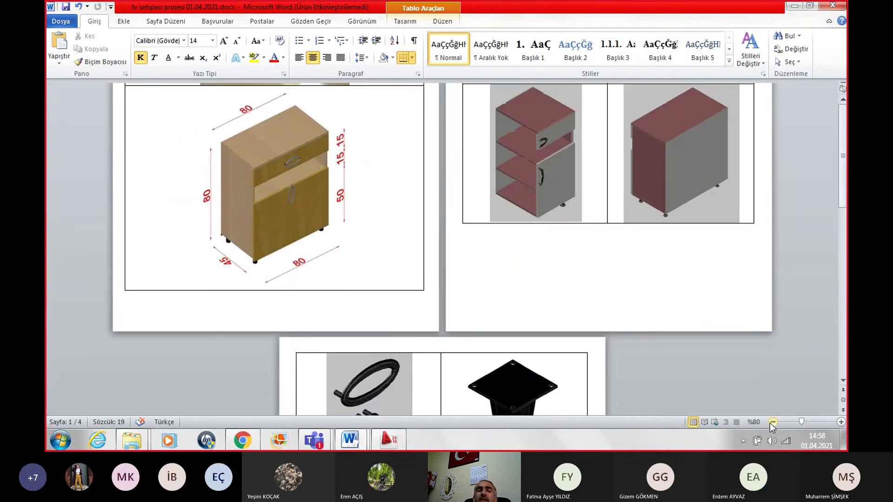
click(773, 422)
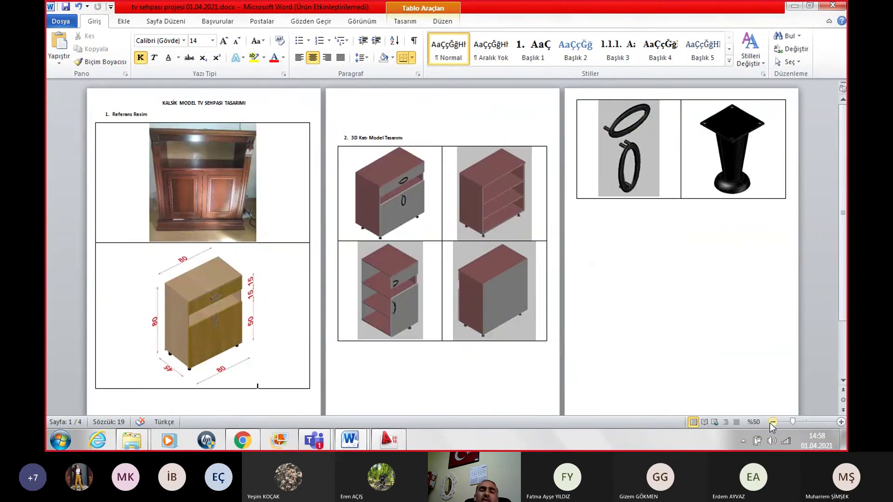
mouse_move(454, 151)
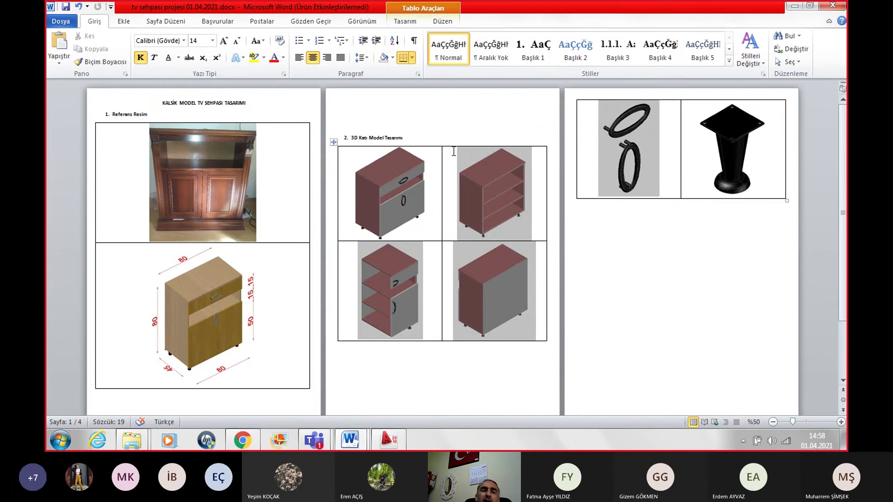
click(395, 101)
Step: Delete the two blank lines at the top of page 2 and zoom out to see all pages
key(Delete)
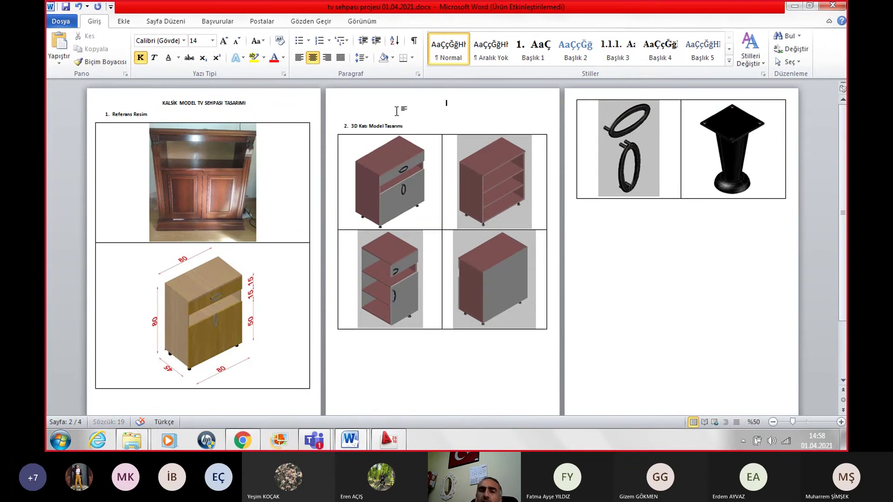
key(Delete)
key(Delete)
mouse_move(562, 258)
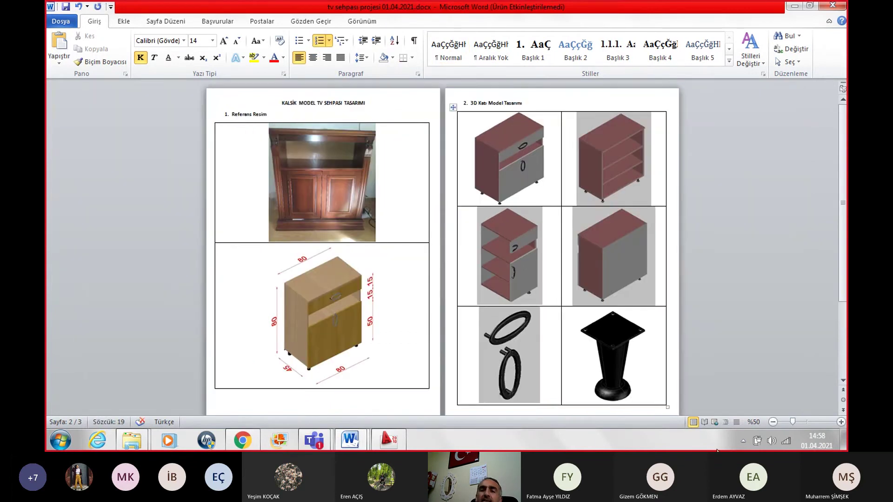
click(773, 422)
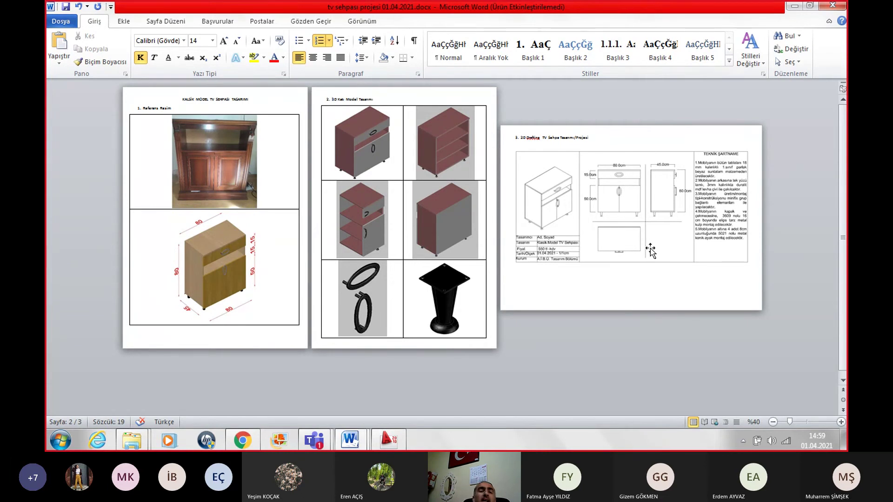
Step: Bring the TV stand drawing sheet into view in AutoCAD and dismiss the plot-complete notice
click(395, 442)
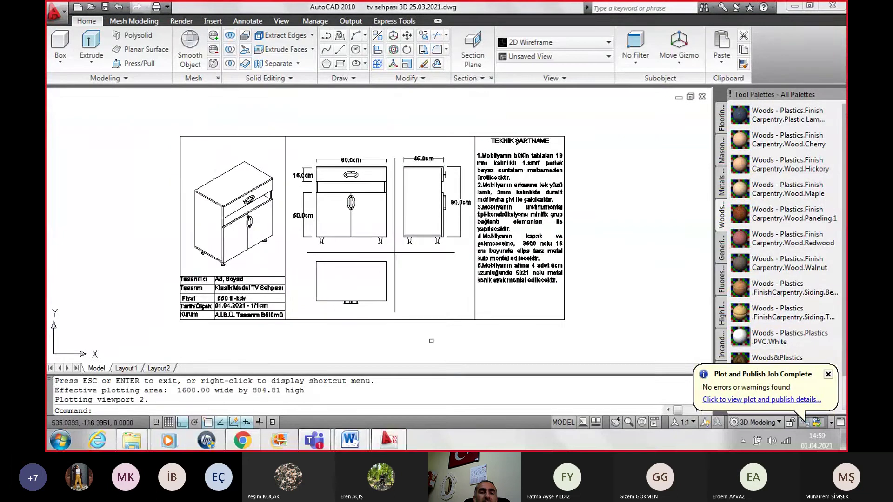
scroll(532, 254, up, 5)
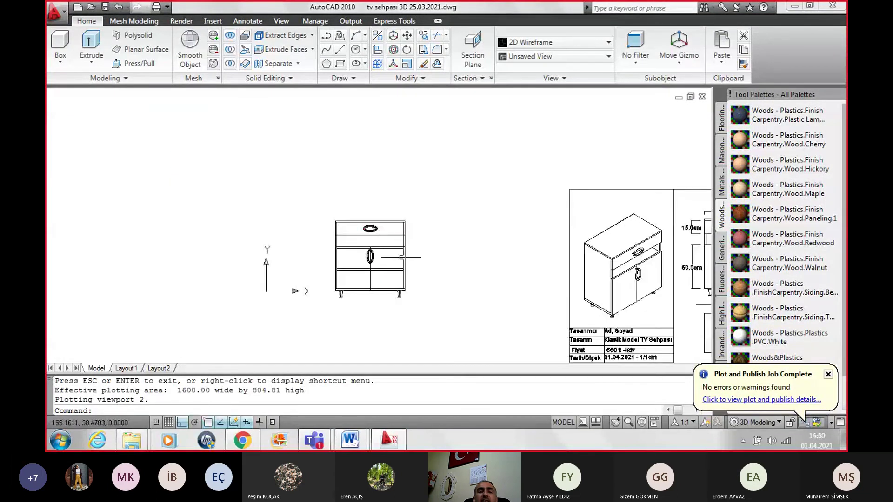
mouse_move(396, 247)
middle_down()
mouse_move(336, 218)
mouse_move(225, 199)
middle_up()
scroll(171, 211, down, 2)
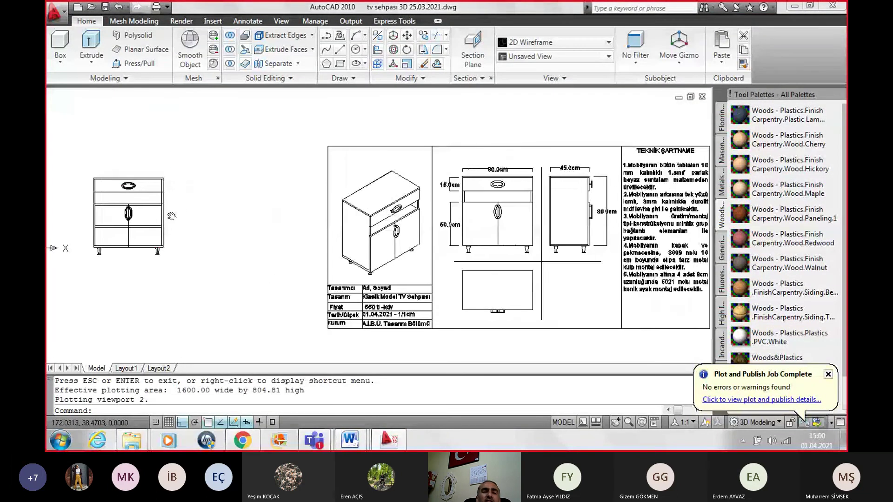
scroll(159, 213, down, 1)
scroll(160, 212, up, 2)
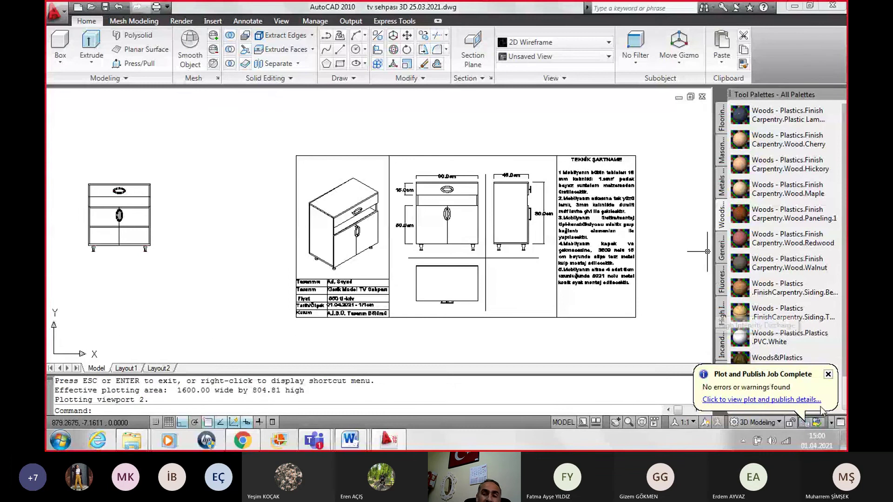
click(828, 375)
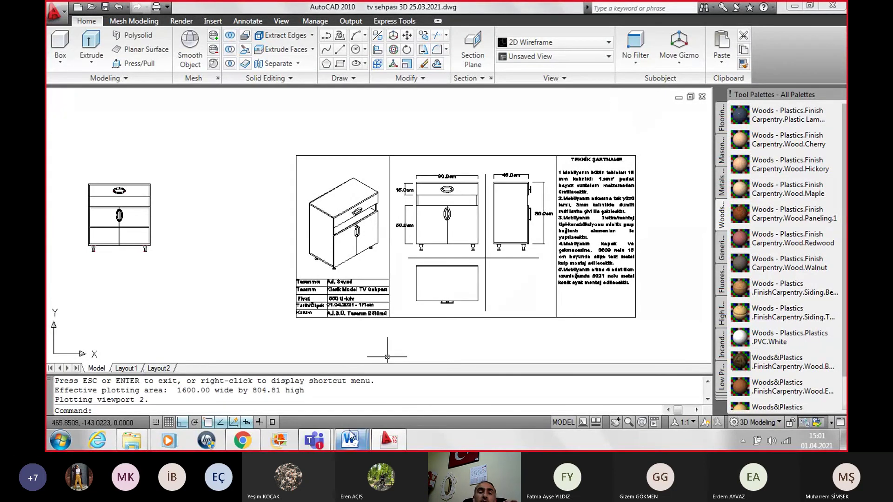
Step: Return to the TV stand report in Word from the taskbar
click(403, 384)
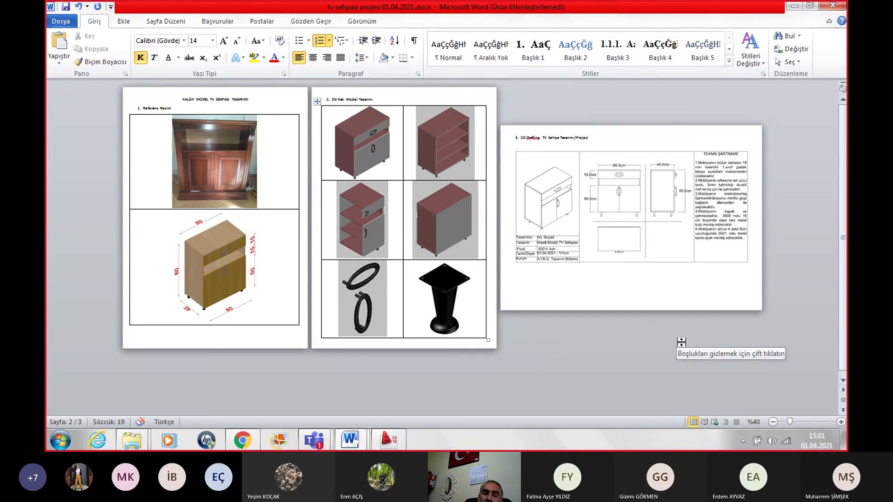
mouse_move(350, 440)
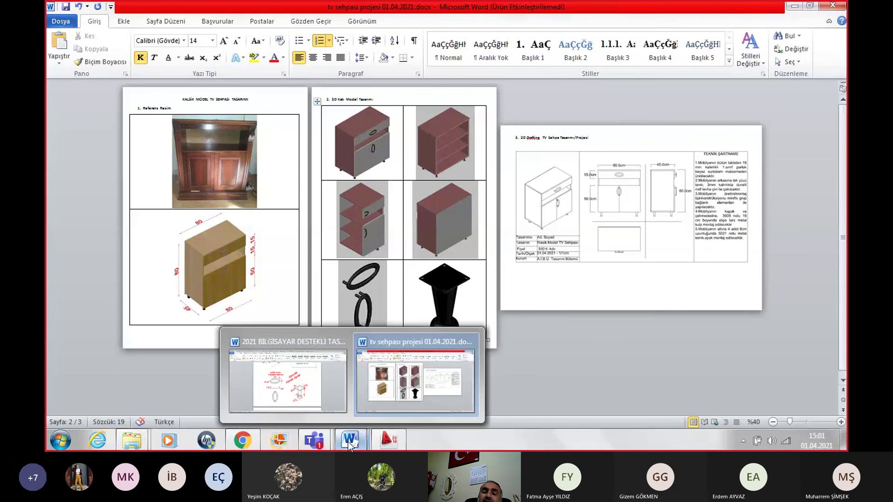
Step: Switch to the 2021 design textbook document and scroll up through its pages
click(305, 394)
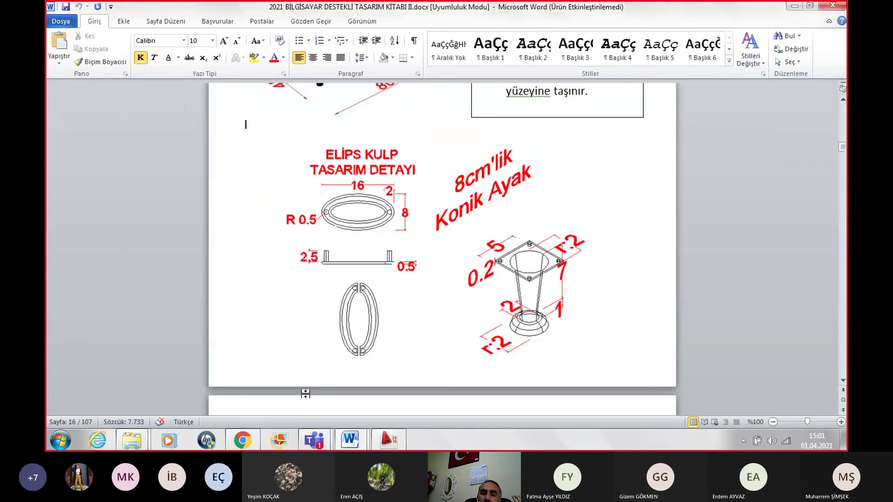
drag(843, 154, 843, 165)
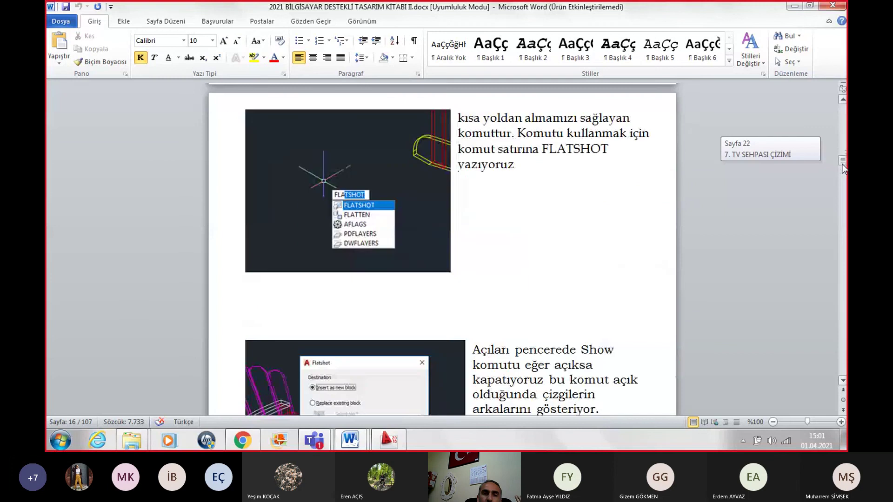
drag(843, 165, 843, 168)
scroll(437, 227, up, 4)
scroll(438, 227, up, 5)
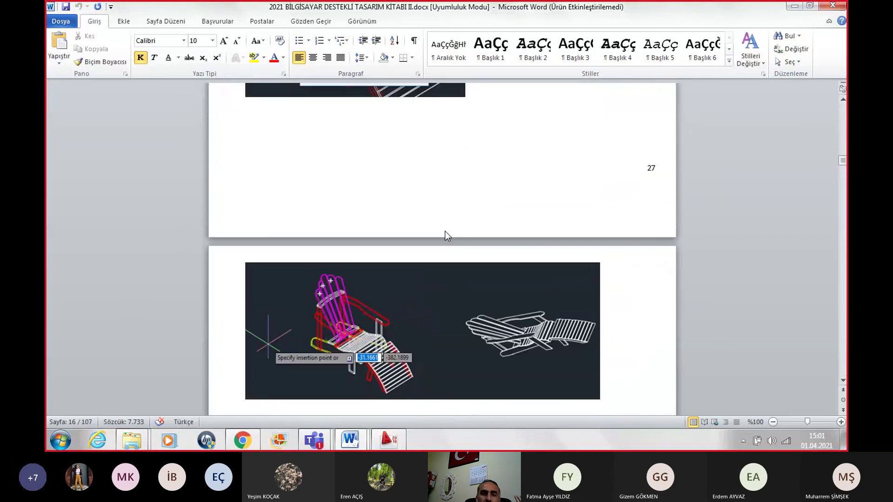
scroll(445, 231, up, 5)
scroll(453, 231, up, 5)
scroll(460, 232, up, 4)
scroll(466, 233, up, 5)
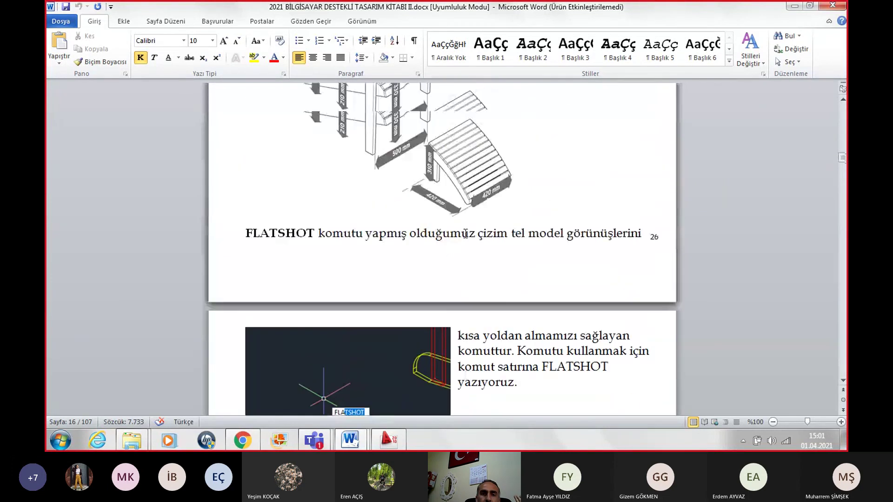
scroll(466, 234, up, 5)
scroll(465, 233, up, 5)
scroll(465, 234, up, 5)
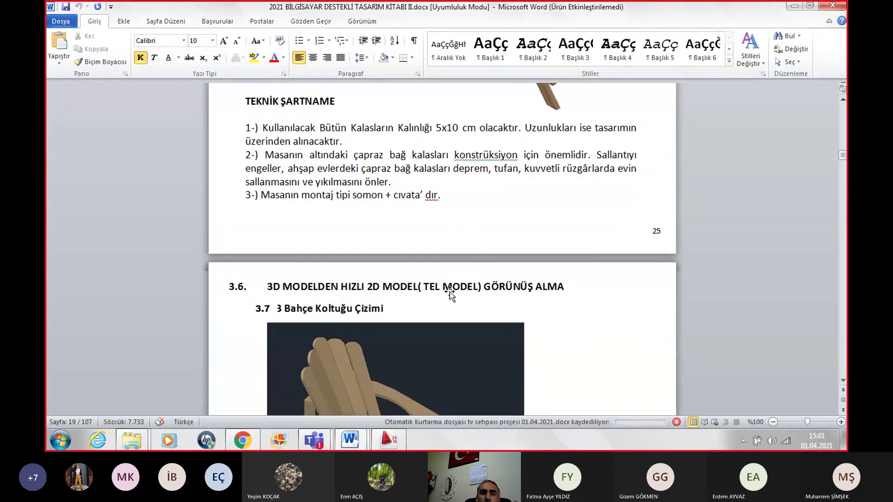
Step: Select the chair picture, then the FLATSHOT caption line below it
click(406, 289)
click(671, 302)
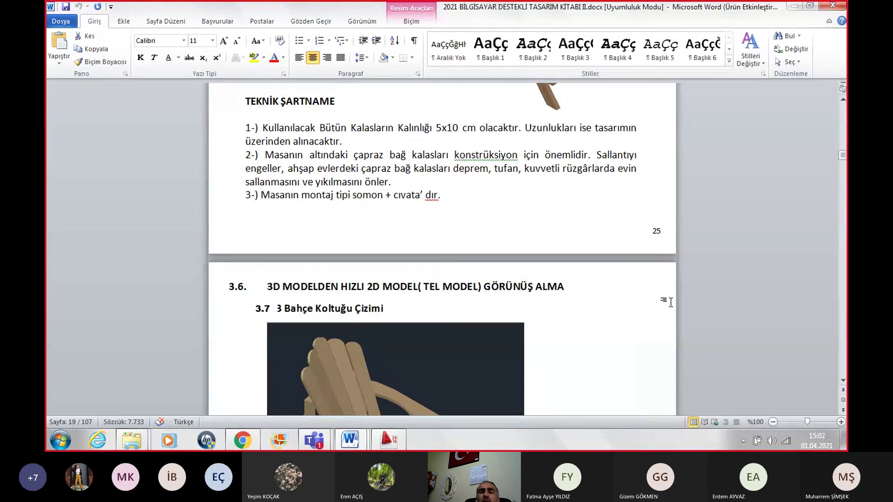
scroll(656, 311, down, 12)
scroll(649, 311, down, 3)
scroll(642, 314, down, 6)
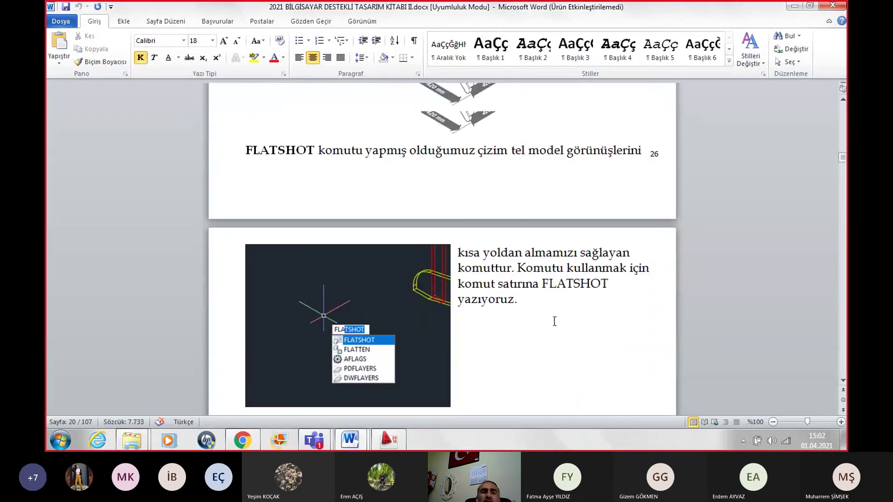
drag(249, 151, 644, 153)
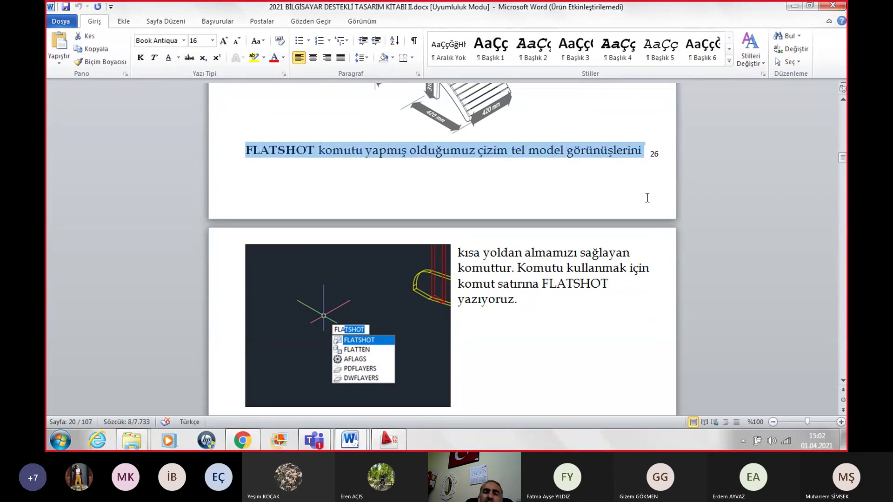
Step: Scroll down to the dimensioned four-view chair drawing on page 30
scroll(645, 195, down, 3)
scroll(646, 195, down, 3)
scroll(648, 195, down, 6)
scroll(648, 195, down, 6)
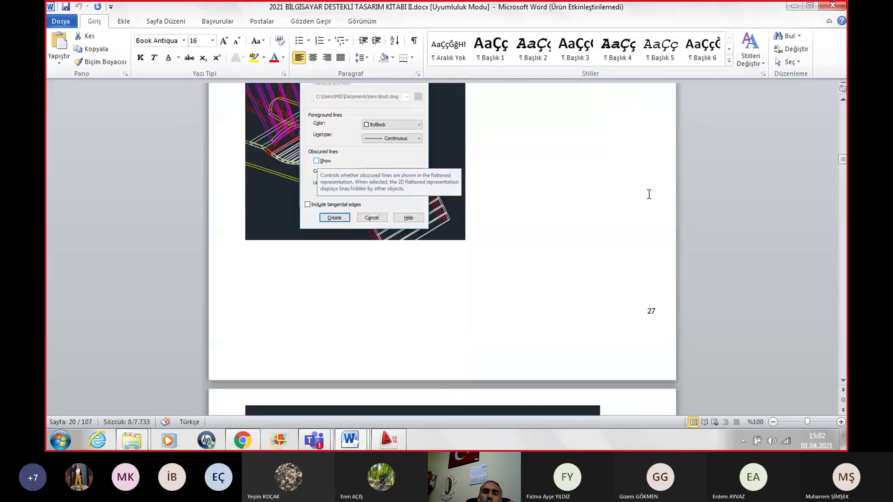
scroll(648, 195, down, 6)
scroll(644, 195, down, 4)
scroll(451, 234, down, 3)
scroll(451, 233, down, 3)
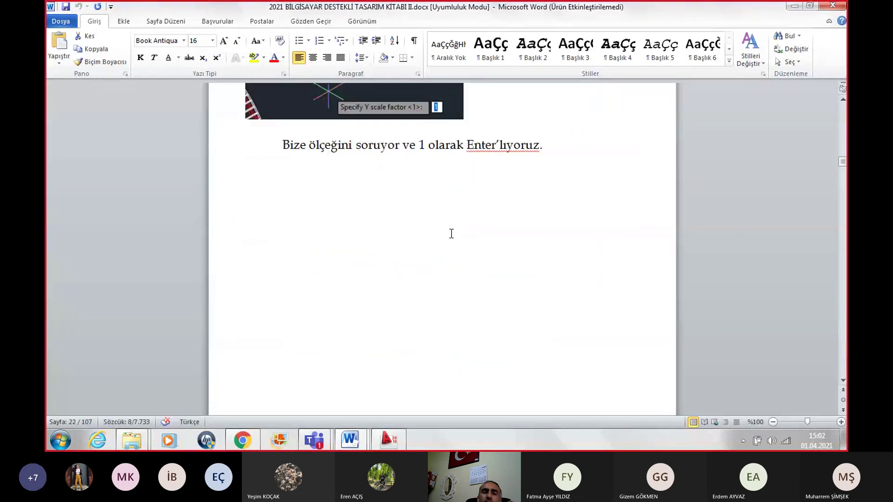
scroll(450, 233, down, 3)
scroll(453, 232, down, 3)
scroll(456, 228, down, 3)
scroll(457, 226, down, 3)
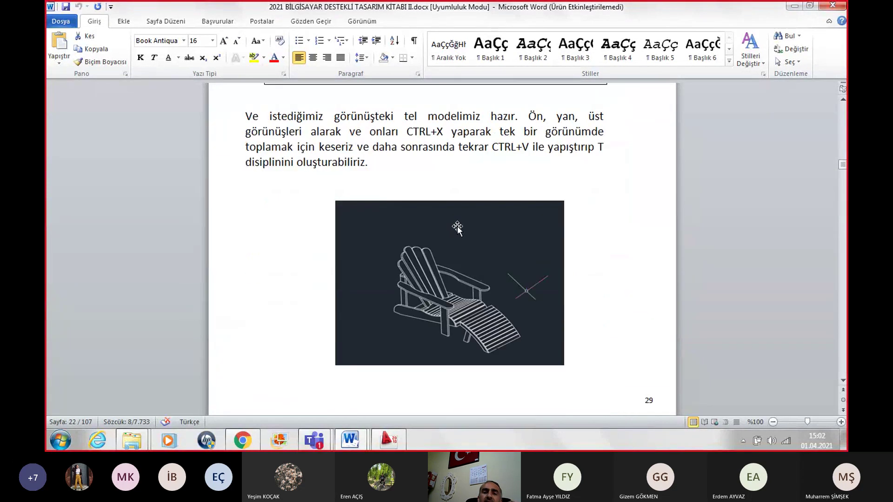
scroll(458, 220, down, 3)
scroll(459, 219, down, 3)
scroll(460, 226, down, 3)
scroll(460, 224, down, 3)
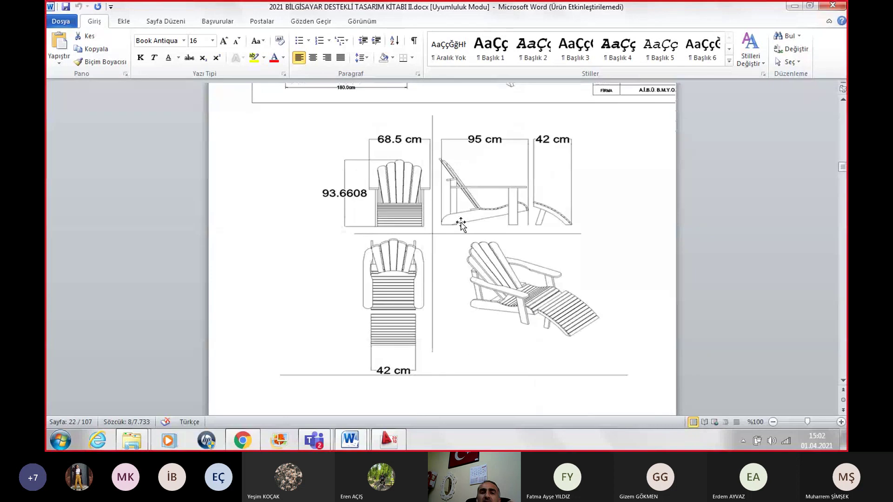
scroll(460, 223, down, 3)
scroll(461, 222, down, 3)
scroll(460, 214, up, 3)
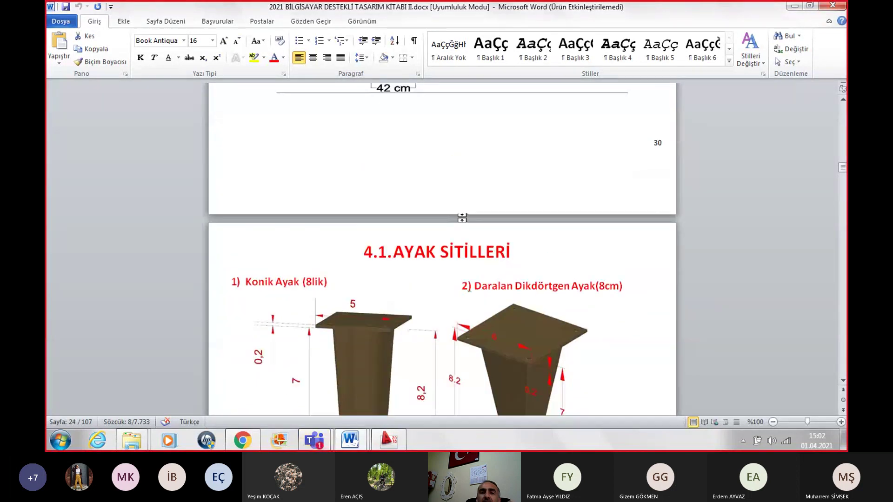
scroll(460, 219, up, 5)
scroll(458, 233, up, 3)
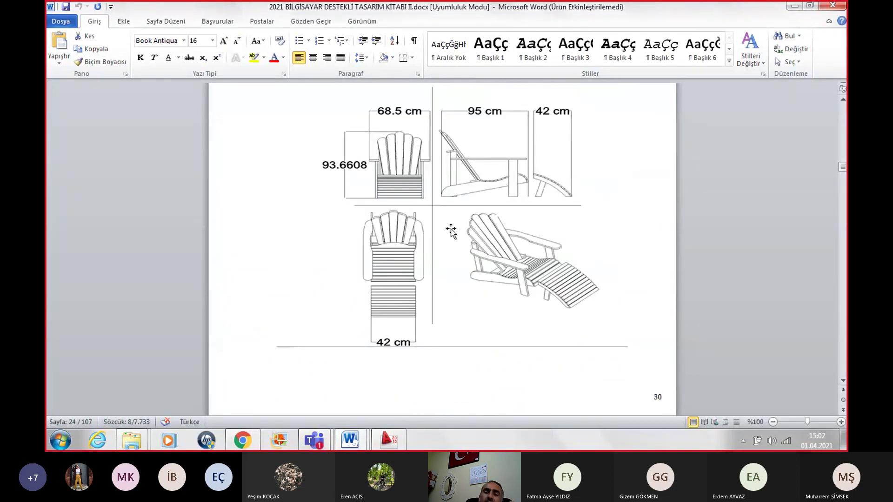
Step: Preview the open Teams windows from the taskbar
click(317, 445)
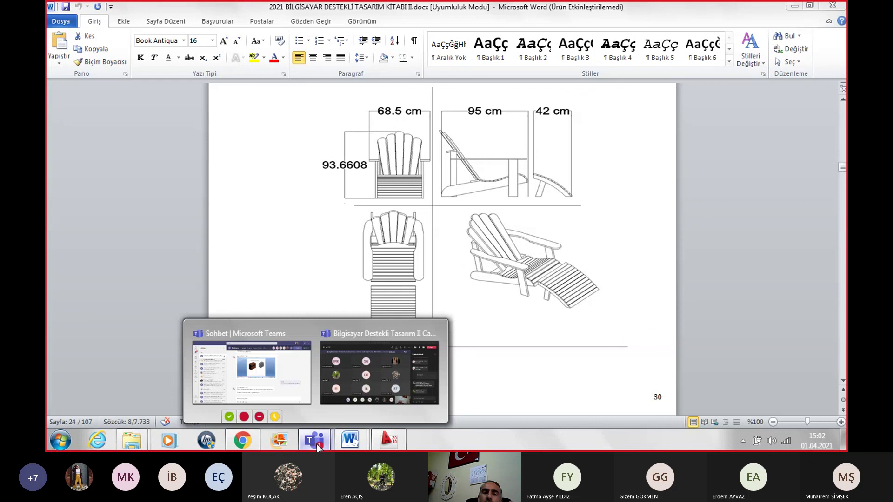
click(486, 285)
click(314, 446)
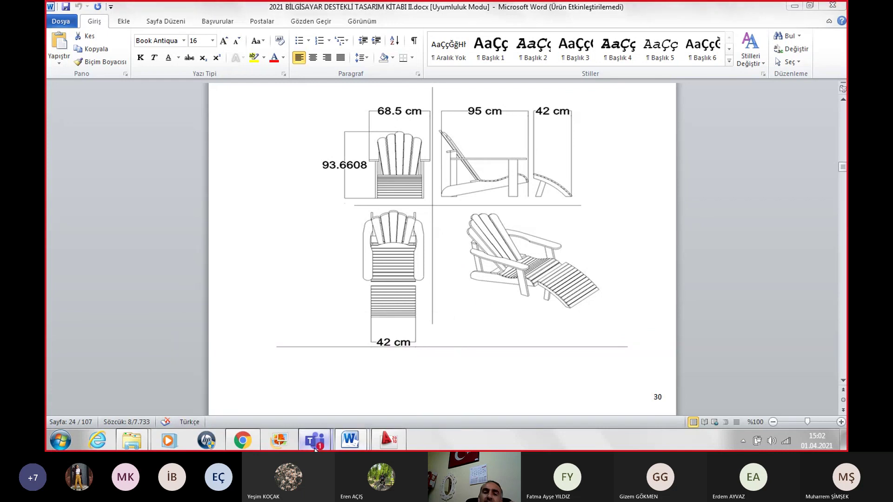
Step: In the Teams meeting, choose Kaydı durdur from the More actions menu
click(394, 390)
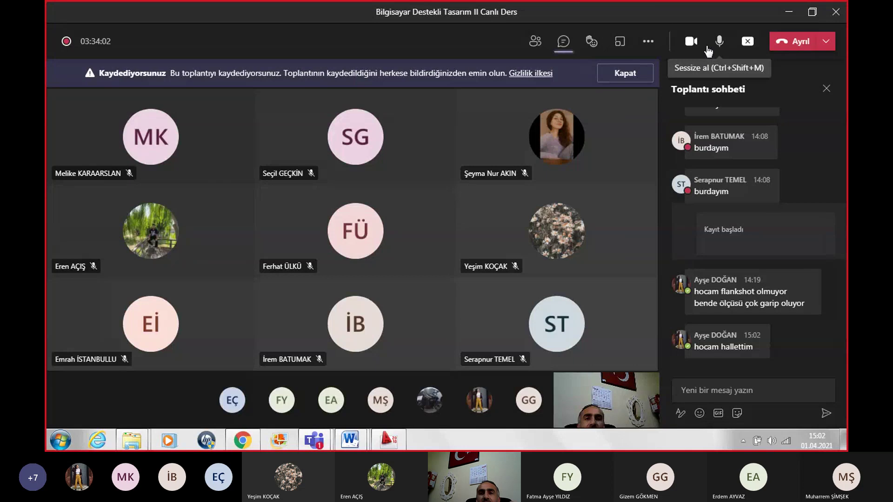
click(648, 44)
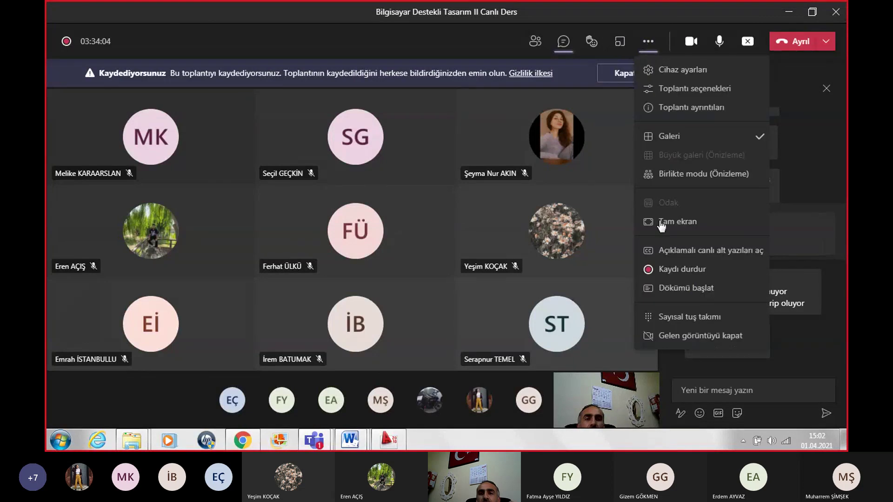
click(671, 269)
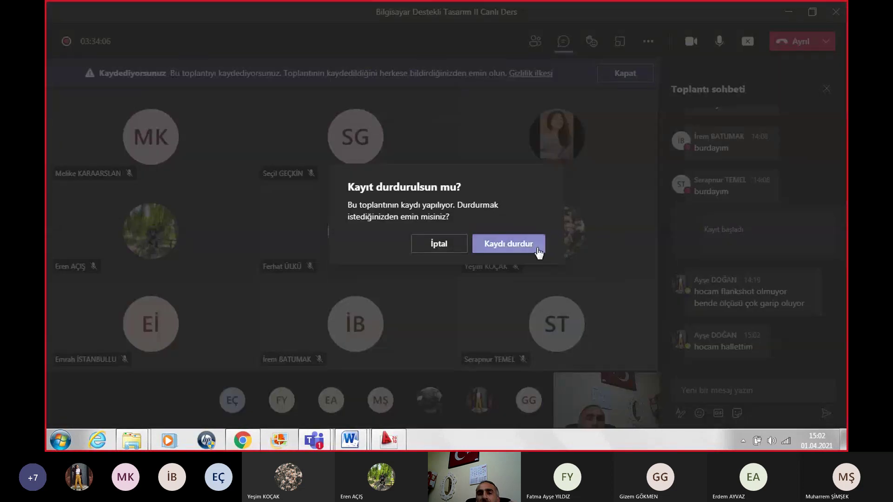